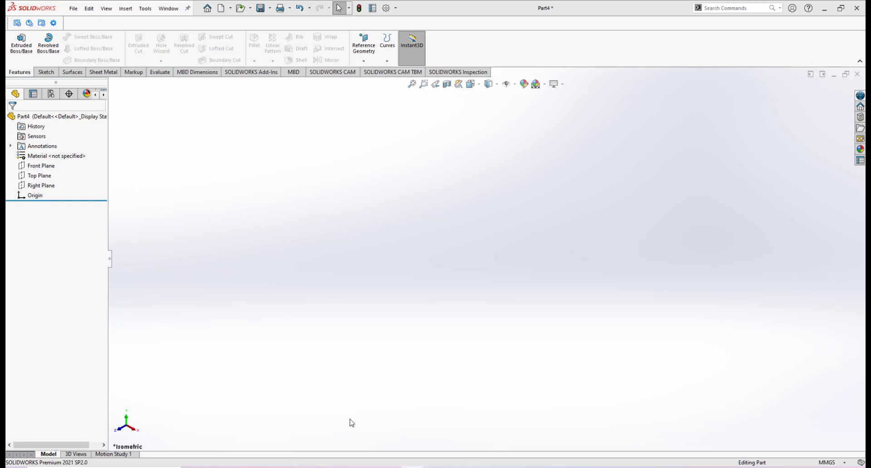
# Step: Examine the two photos of the pink lid and the hand-drawn sheet with its bottom, top and section views
pyautogui.moveTo(413, 467)
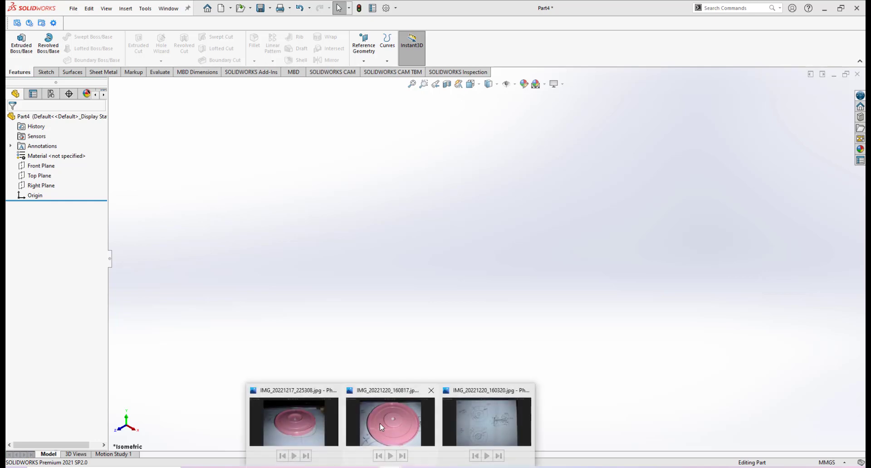
pyautogui.click(309, 415)
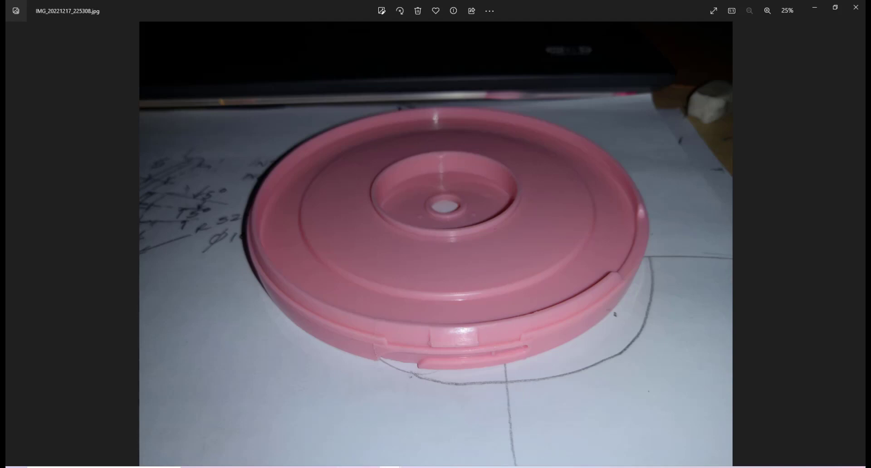
pyautogui.moveTo(413, 467)
pyautogui.click(410, 413)
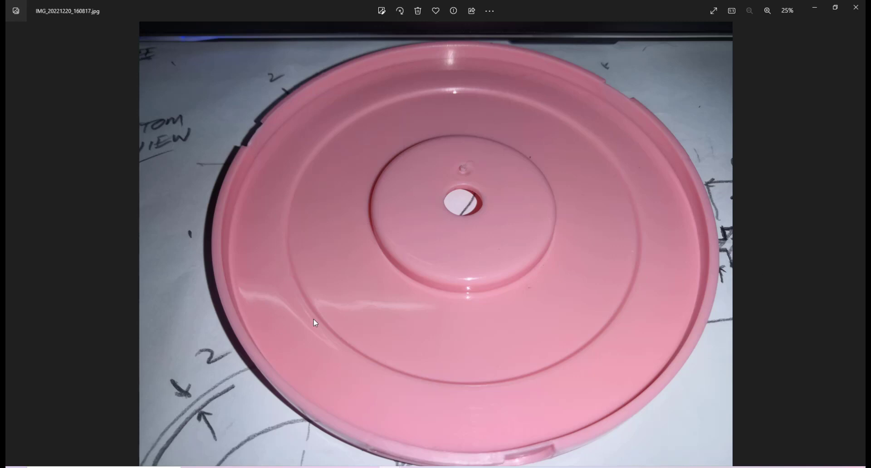
pyautogui.moveTo(395, 435)
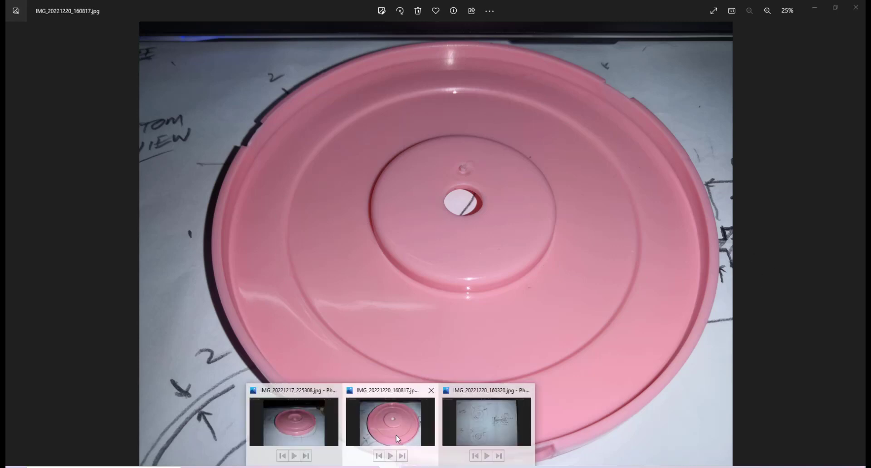
pyautogui.click(293, 397)
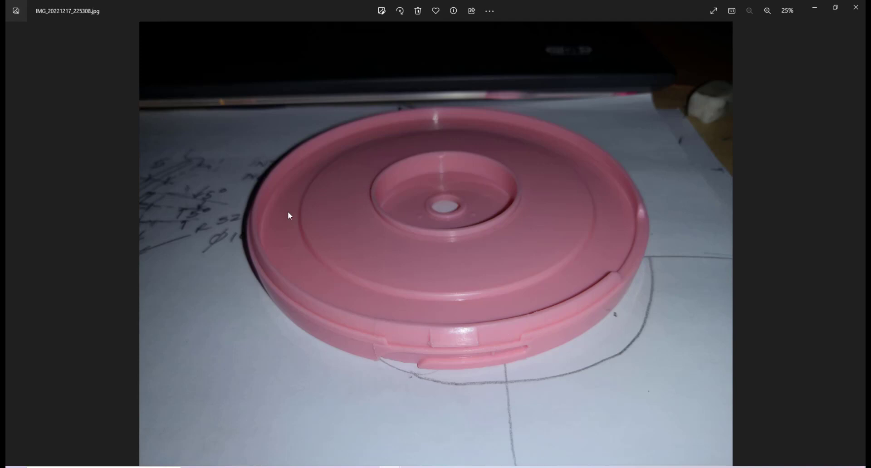
pyautogui.click(390, 467)
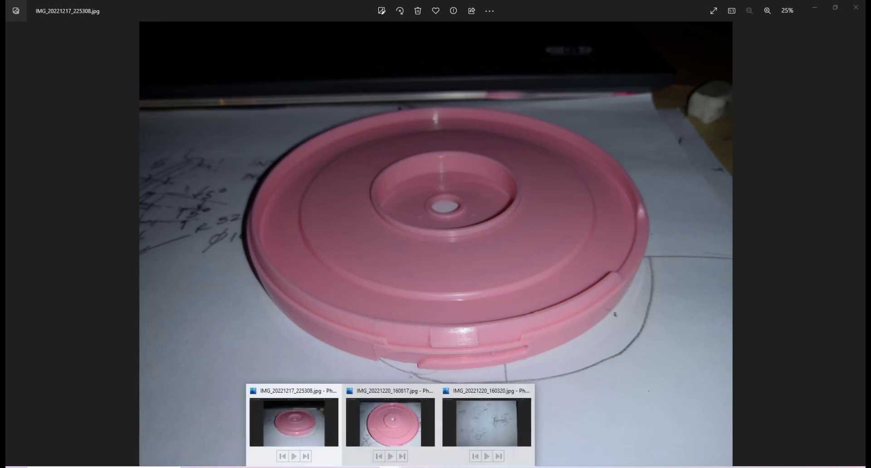
pyautogui.click(483, 398)
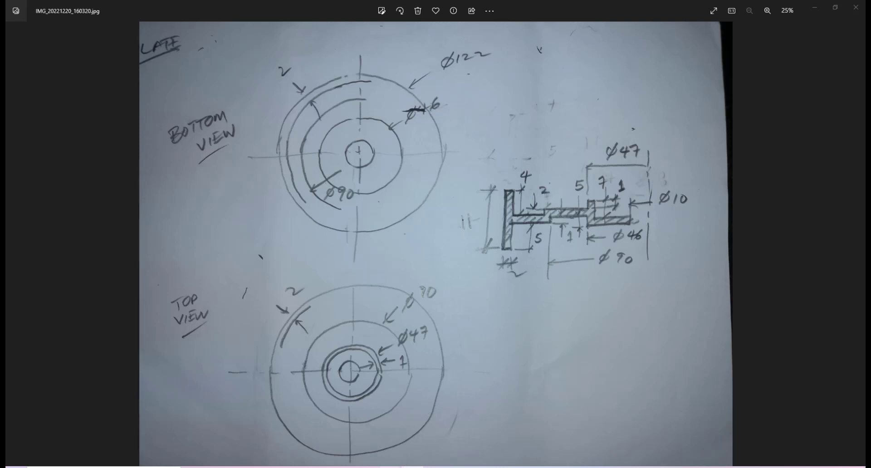
# Step: Study the dimensioned cross-section profile in Paint, and return to the empty part in SOLIDWORKS
pyautogui.moveTo(390, 467)
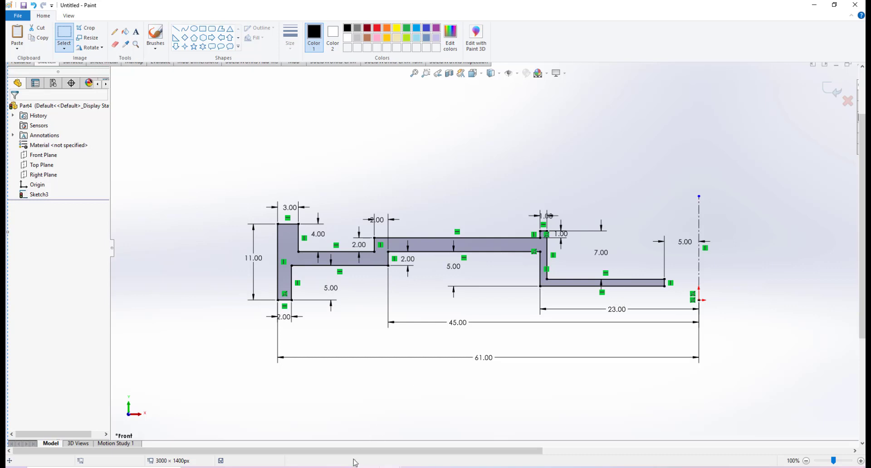
pyautogui.moveTo(355, 466)
pyautogui.click(356, 407)
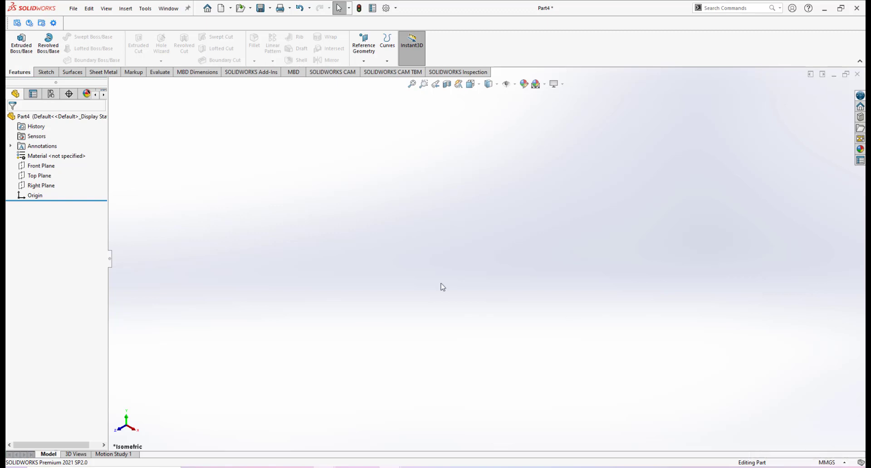
# Step: Start a sketch on the Front Plane and draw a vertical centerline about 30 mm long upward from the origin
pyautogui.click(37, 168)
pyautogui.click(45, 152)
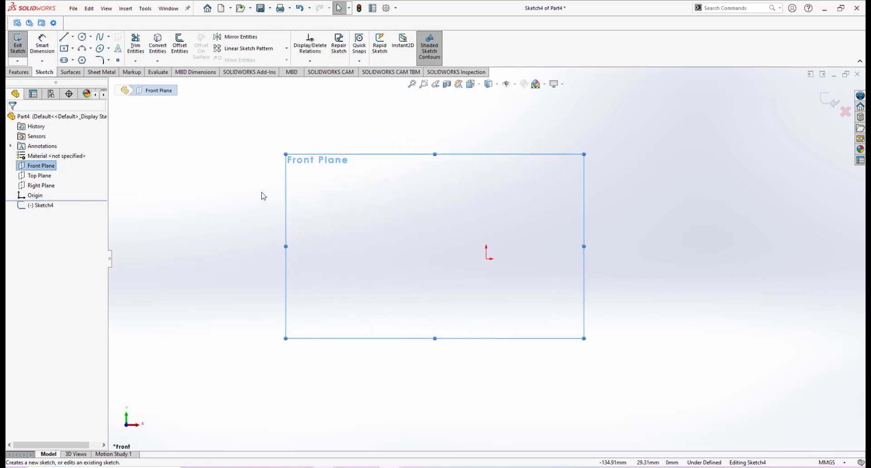
pyautogui.click(72, 36)
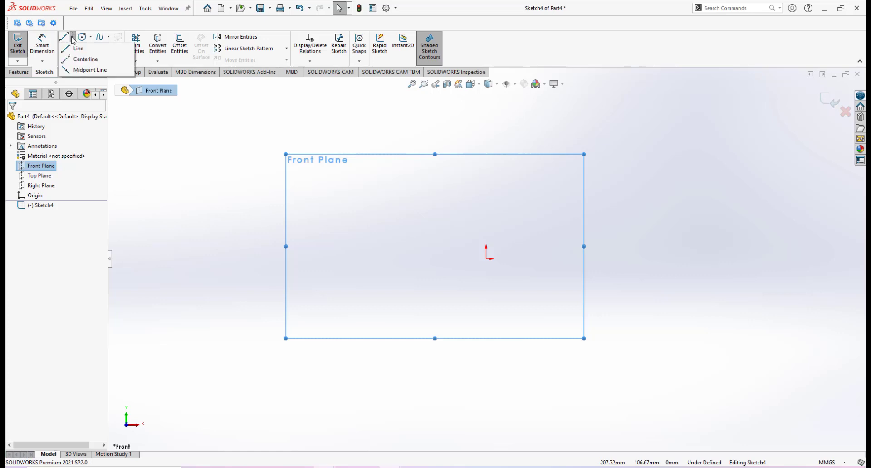
pyautogui.click(66, 60)
pyautogui.click(486, 259)
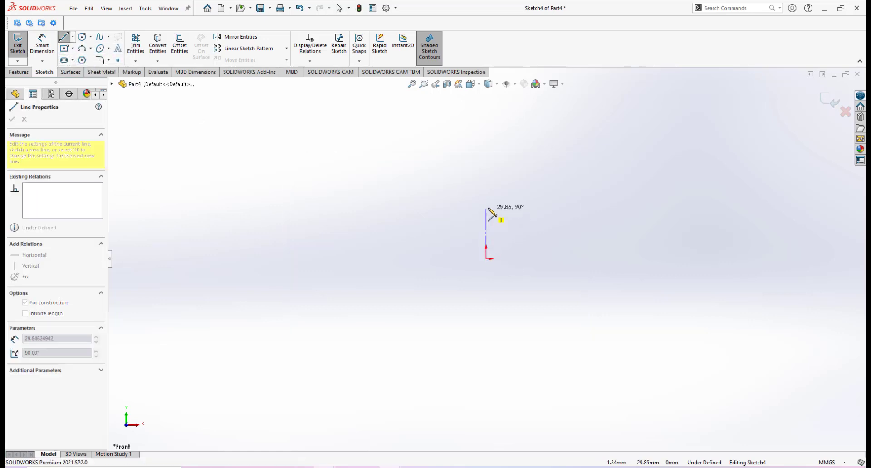
pyautogui.click(487, 208)
pyautogui.rightClick(512, 217)
pyautogui.click(517, 219)
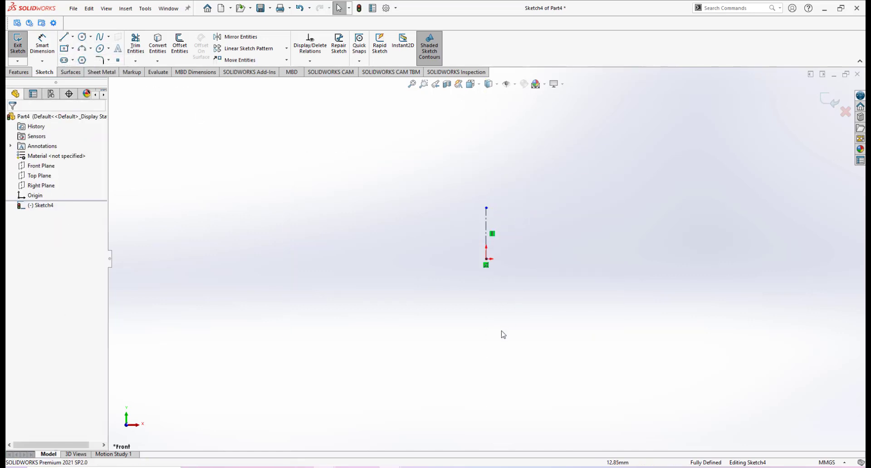
# Step: Check the Paint reference and sketch the stepped lower outline toward the centerline, starting level with the origin and rising about 12 mm, with a raised middle section
pyautogui.click(367, 467)
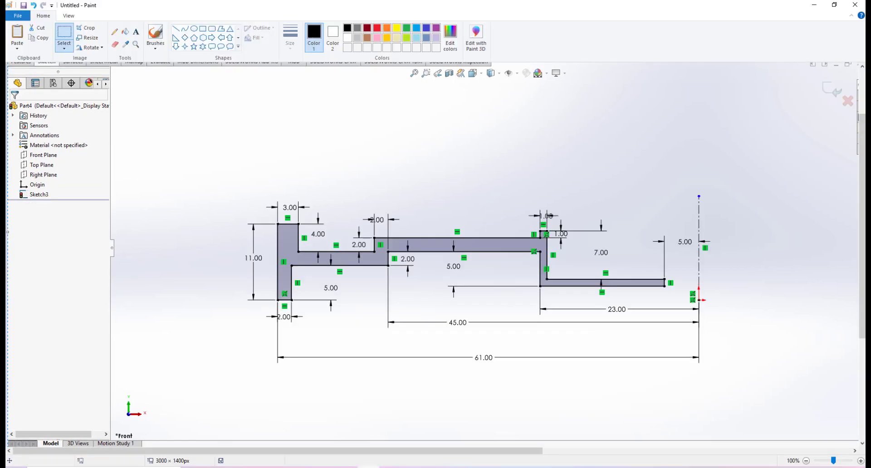
pyautogui.click(368, 467)
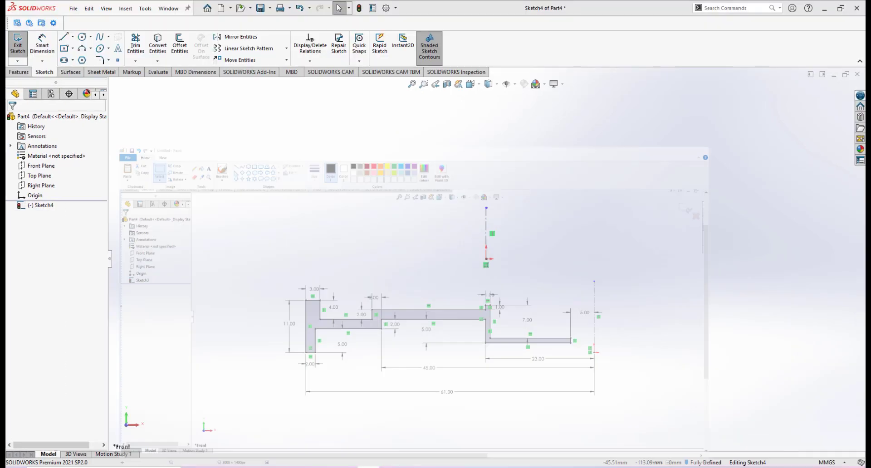
pyautogui.click(63, 37)
pyautogui.click(486, 259)
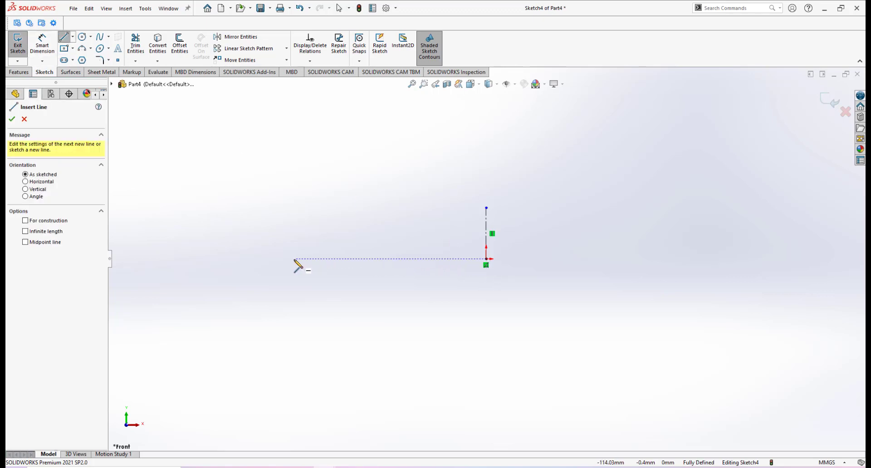
pyautogui.click(297, 259)
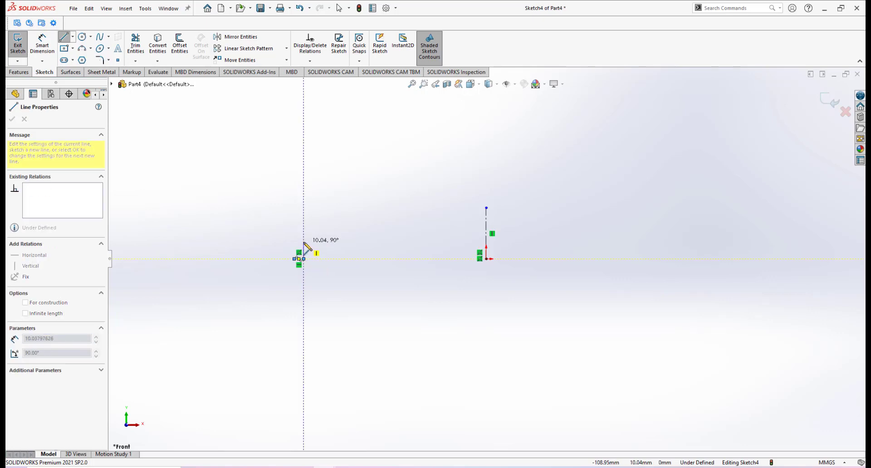
pyautogui.click(304, 239)
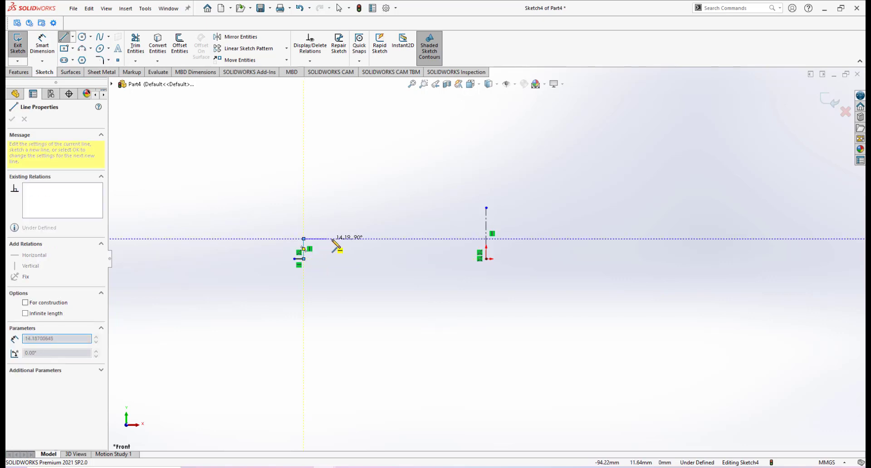
pyautogui.click(356, 238)
pyautogui.click(355, 231)
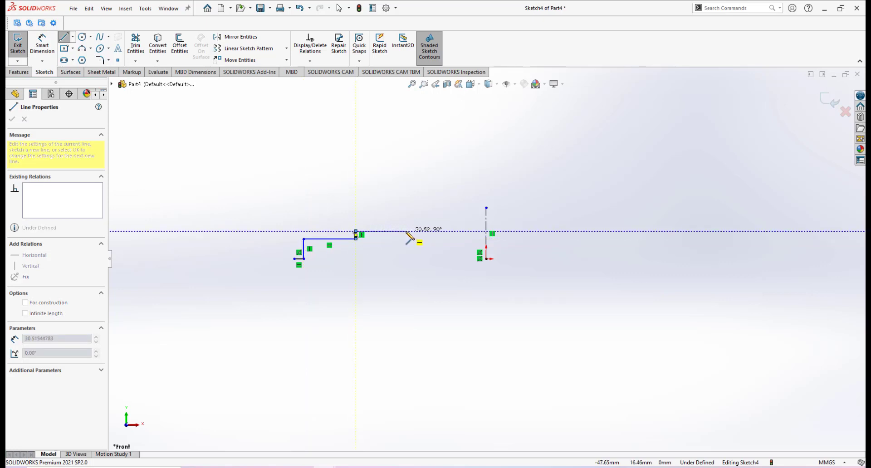
pyautogui.click(421, 232)
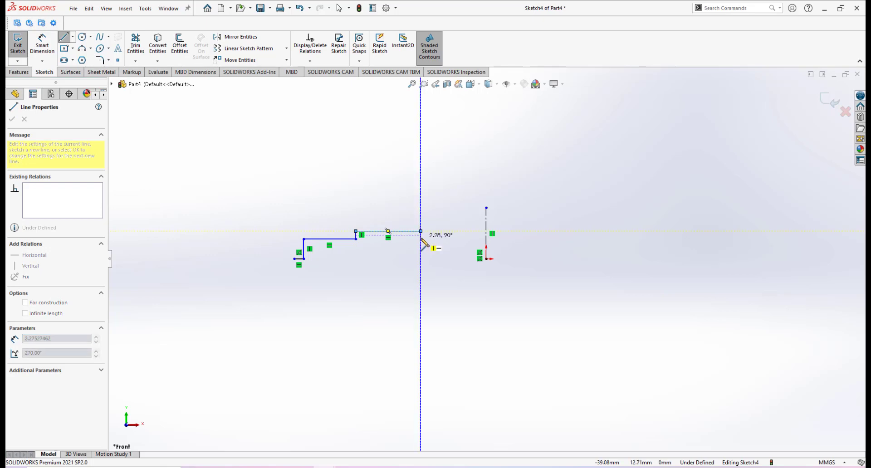
pyautogui.click(421, 238)
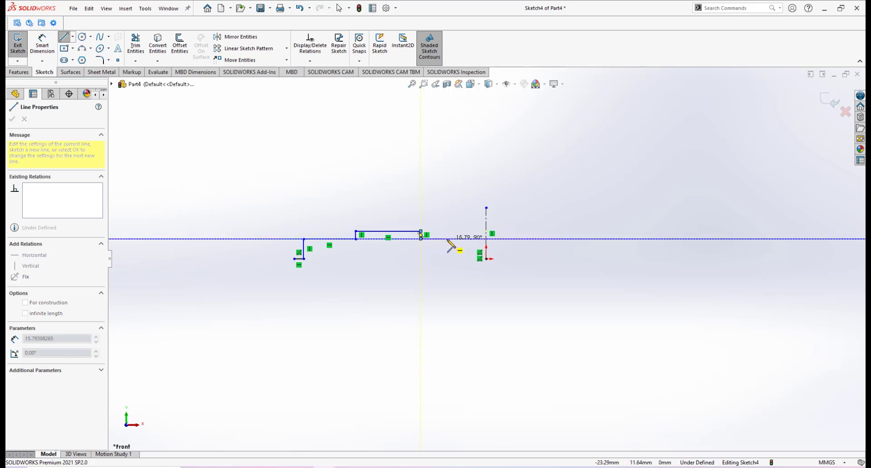
pyautogui.click(463, 239)
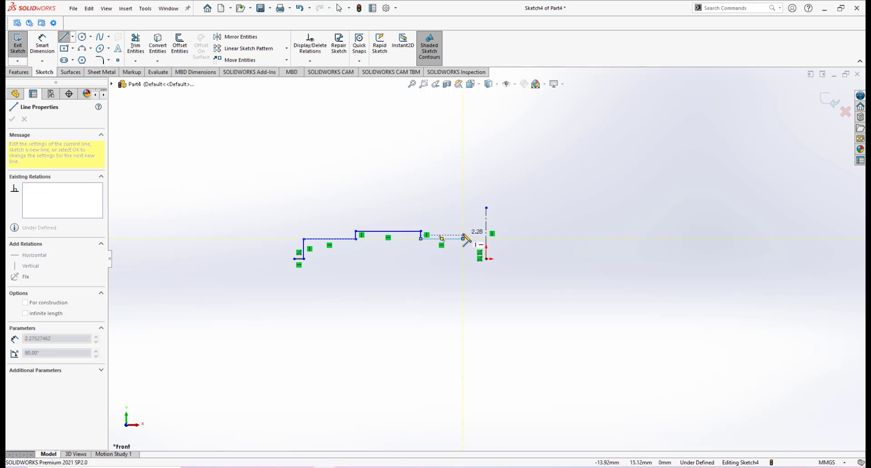
# Step: Sketch the inner floor's short end edge, its upper edge about 23 mm long, and a vertical wall extended to about 11 mm high
pyautogui.scroll(-5, 463, 239)
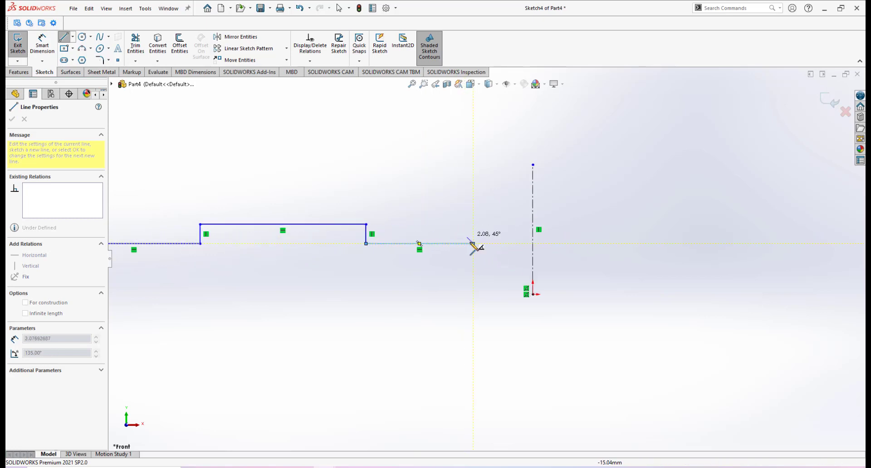
pyautogui.click(473, 234)
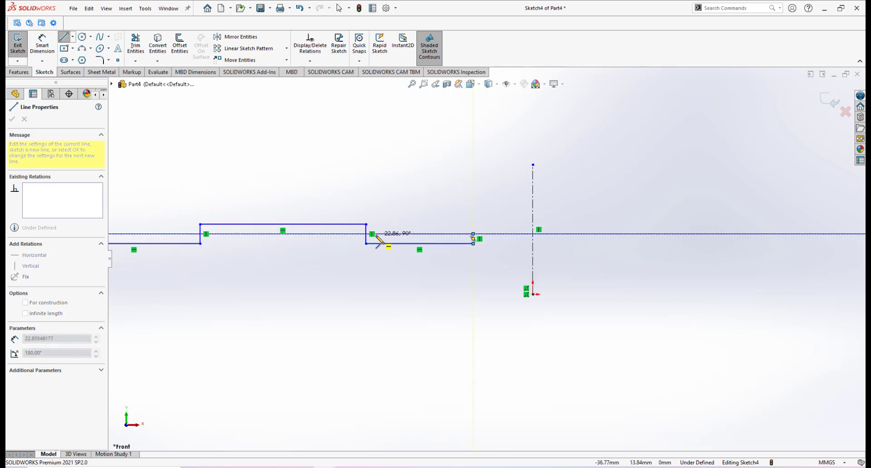
pyautogui.click(376, 234)
pyautogui.click(375, 212)
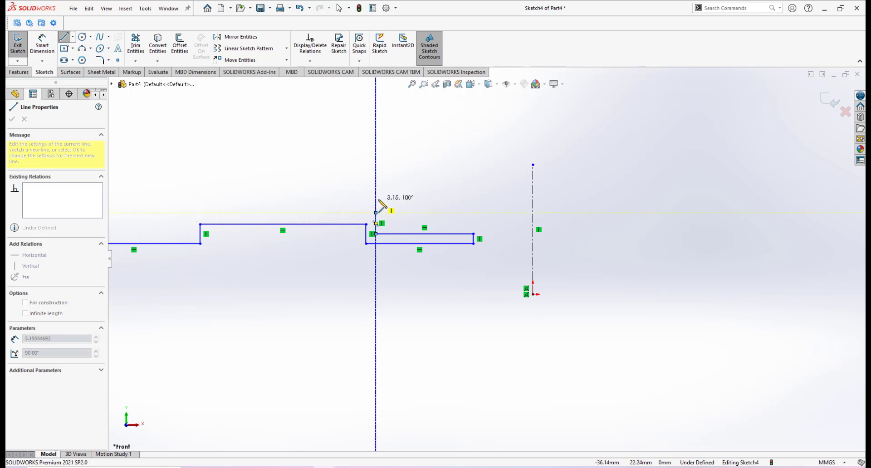
pyautogui.press('Escape')
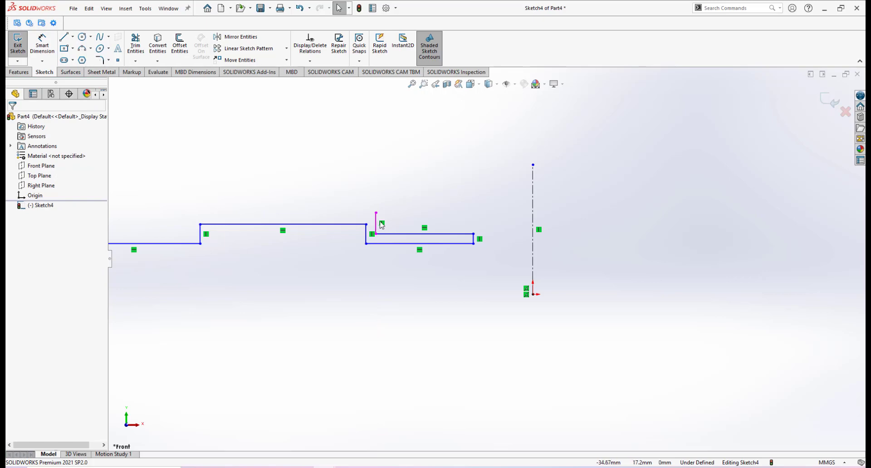
pyautogui.moveTo(375, 213); pyautogui.dragTo(376, 189)
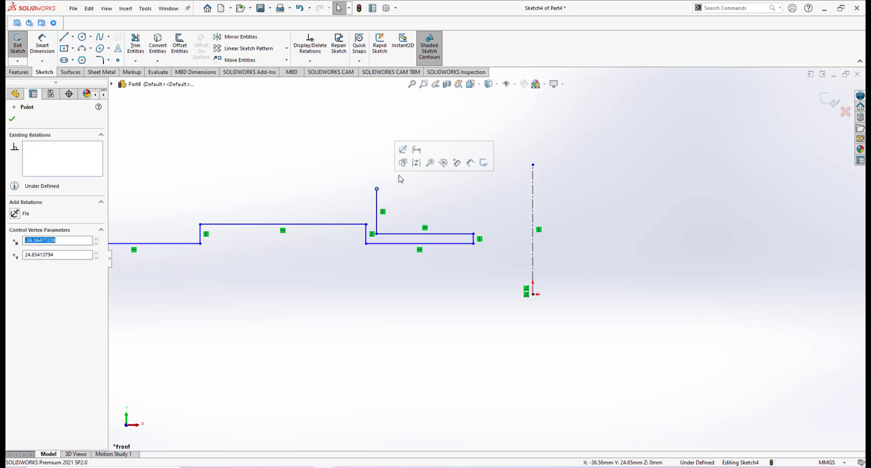
pyautogui.click(348, 154)
# Step: Continue the outline across and down the inner wall's top, along the middle section's upper edge, and about 5 mm down at its outer end
pyautogui.click(64, 38)
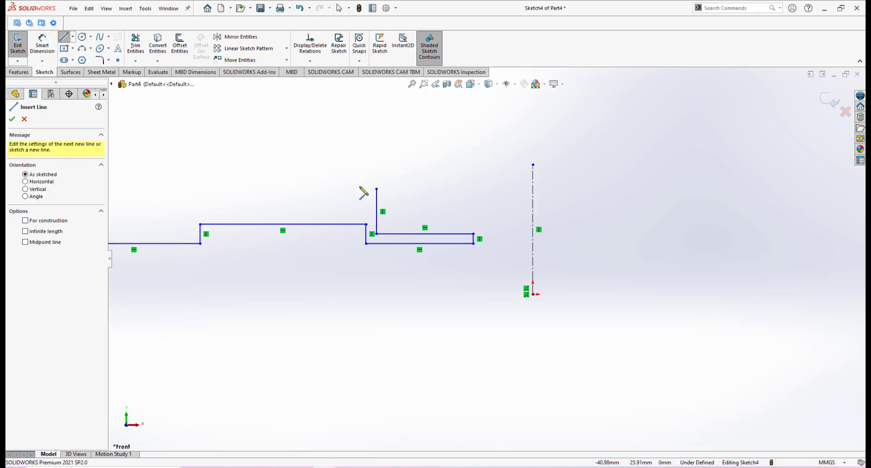
pyautogui.click(376, 189)
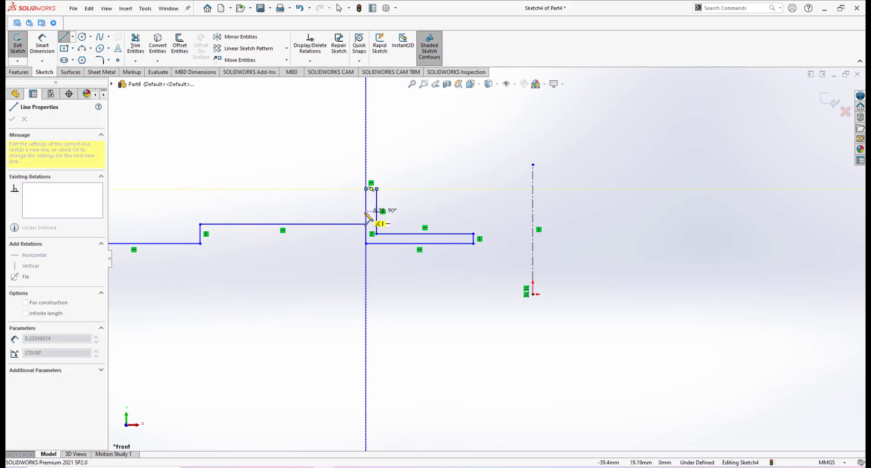
pyautogui.click(367, 212)
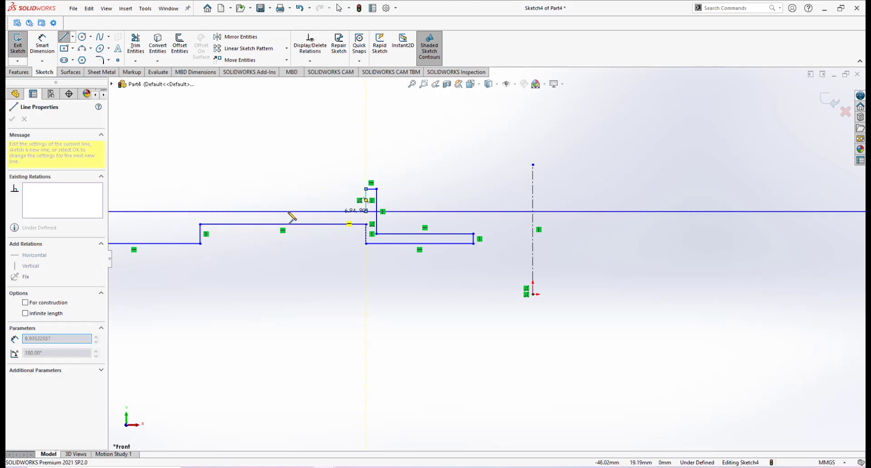
pyautogui.click(189, 212)
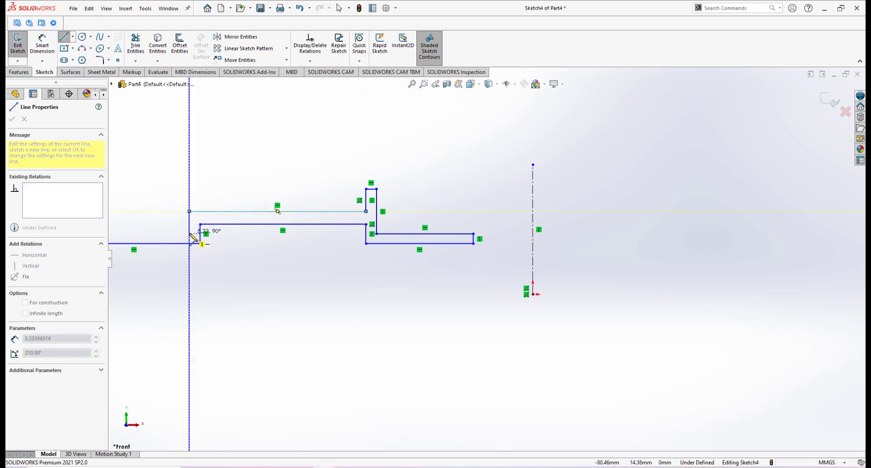
pyautogui.click(189, 234)
# Step: Close the profile with the outer section's upper edge and a rim about 6 mm wide and 30 mm high
pyautogui.scroll(-3, 189, 233)
pyautogui.scroll(4, 245, 234)
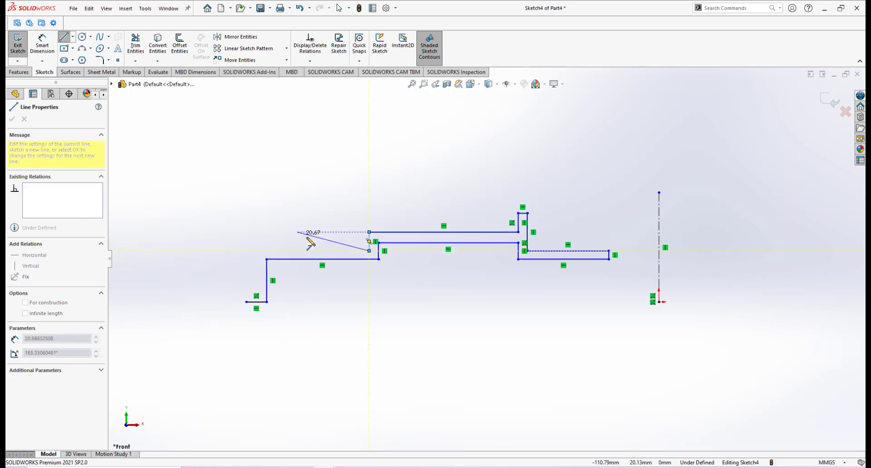
pyautogui.scroll(1, 350, 258)
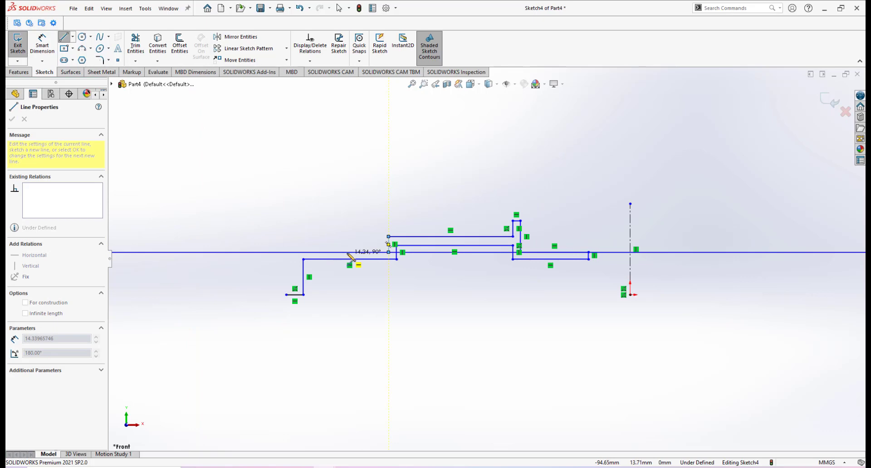
pyautogui.click(303, 252)
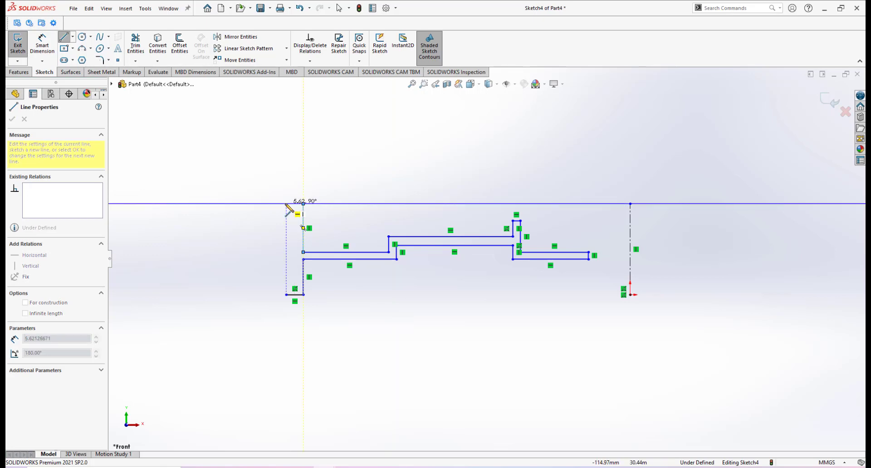
pyautogui.click(287, 204)
pyautogui.click(287, 294)
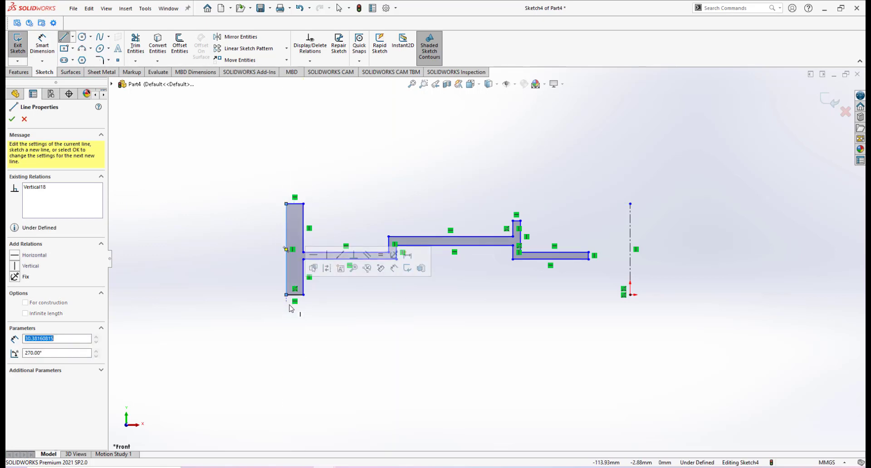
# Step: Finish the line sketching and set the distance from the rim's outer vertical edge to the centerline to 61 mm
pyautogui.rightClick(301, 300)
pyautogui.click(350, 313)
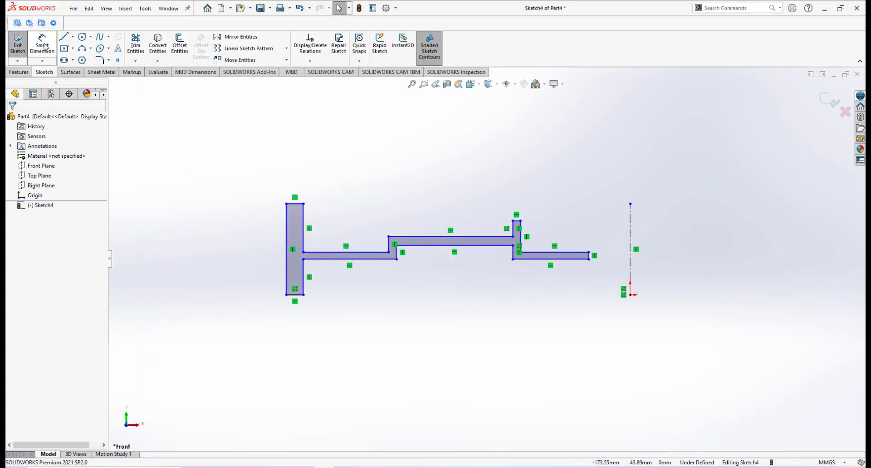
pyautogui.click(43, 45)
pyautogui.click(287, 269)
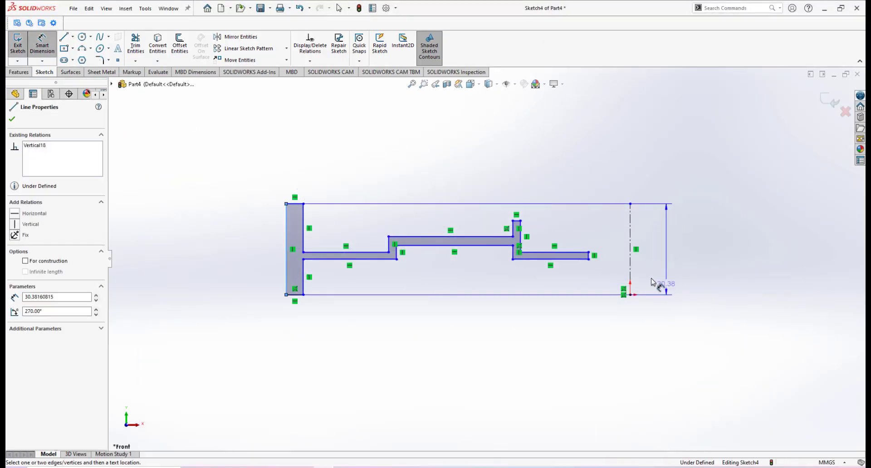
pyautogui.click(630, 271)
pyautogui.click(491, 348)
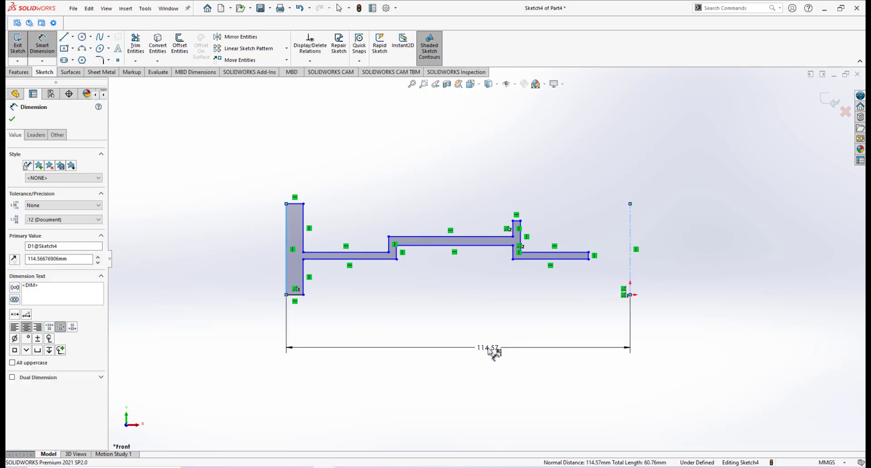
pyautogui.write('61')
pyautogui.press('Return')
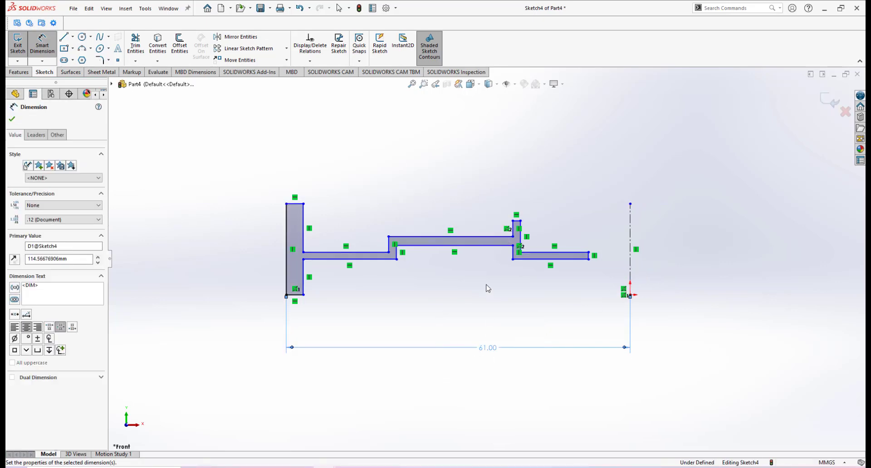
# Step: Dimension the rim's upper edge and set its width to 3 mm
pyautogui.scroll(-3, 385, 252)
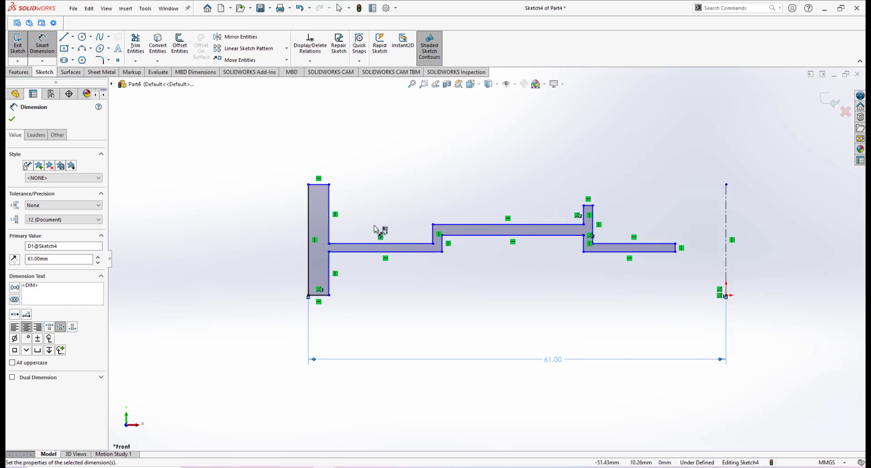
pyautogui.click(319, 186)
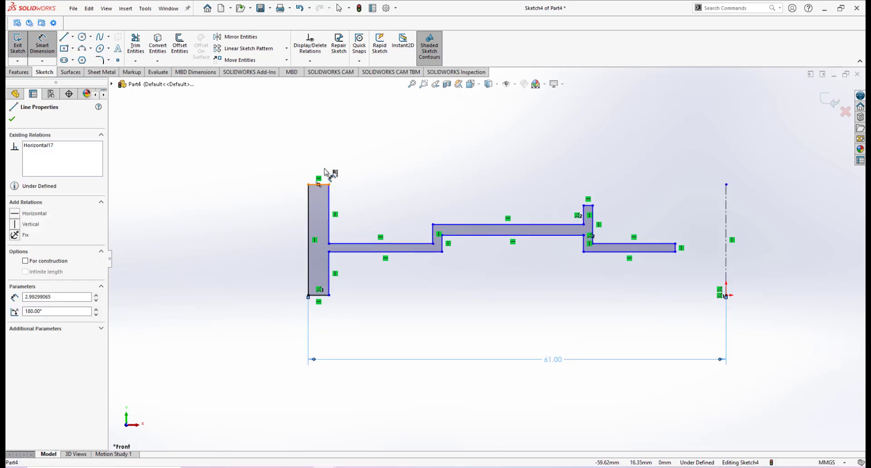
pyautogui.press('Escape')
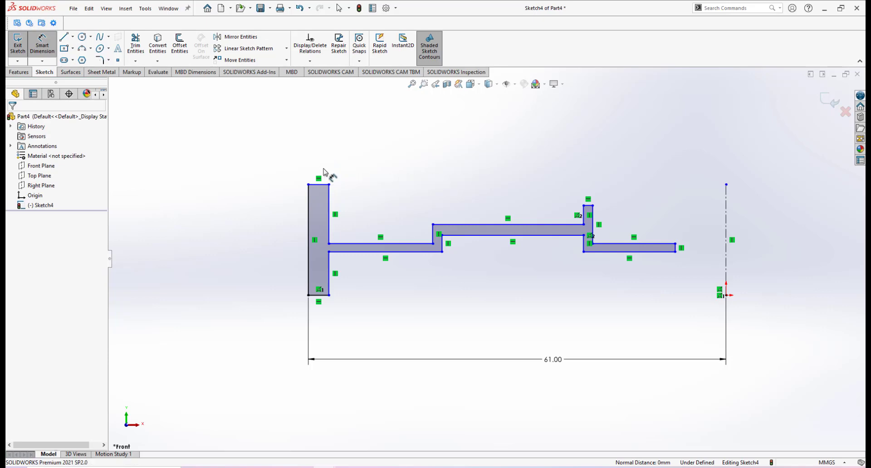
pyautogui.click(324, 183)
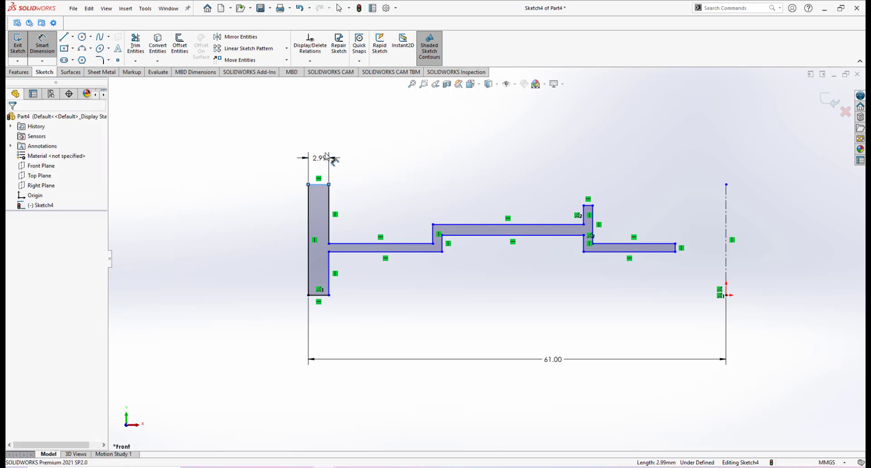
pyautogui.click(330, 159)
pyautogui.write('3')
pyautogui.press('Return')
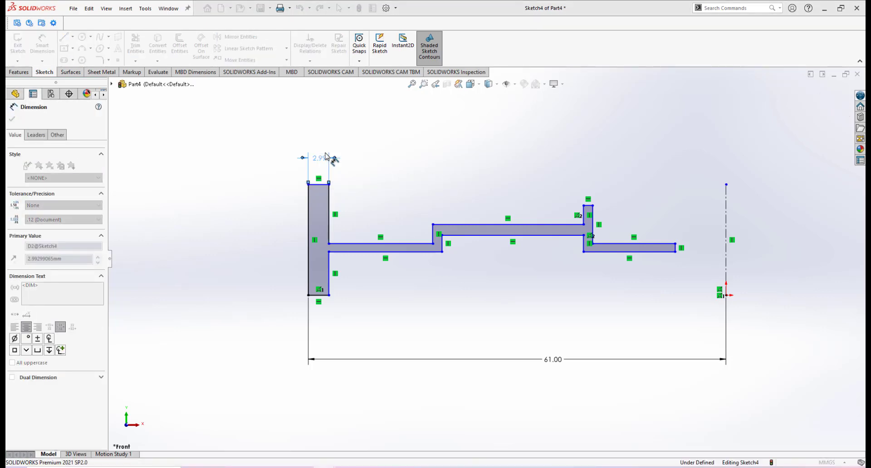
# Step: Dimension the rim's lower edge and set its width to 2 mm
pyautogui.scroll(-2, 318, 275)
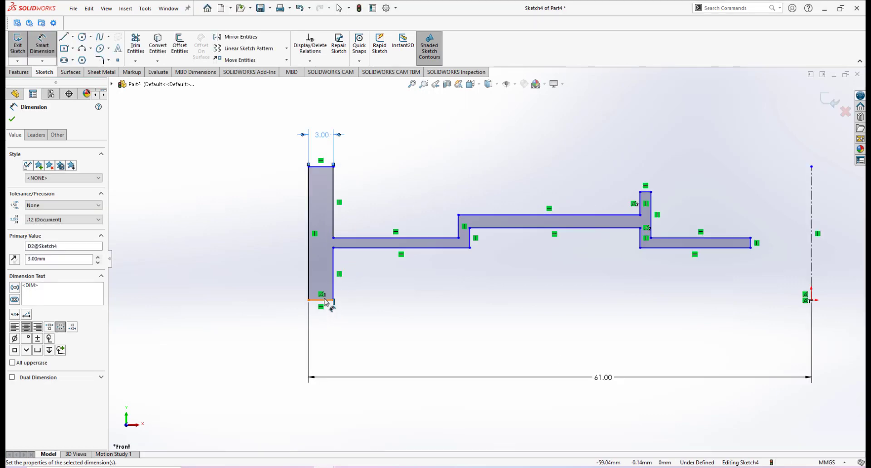
pyautogui.click(321, 300)
pyautogui.click(320, 325)
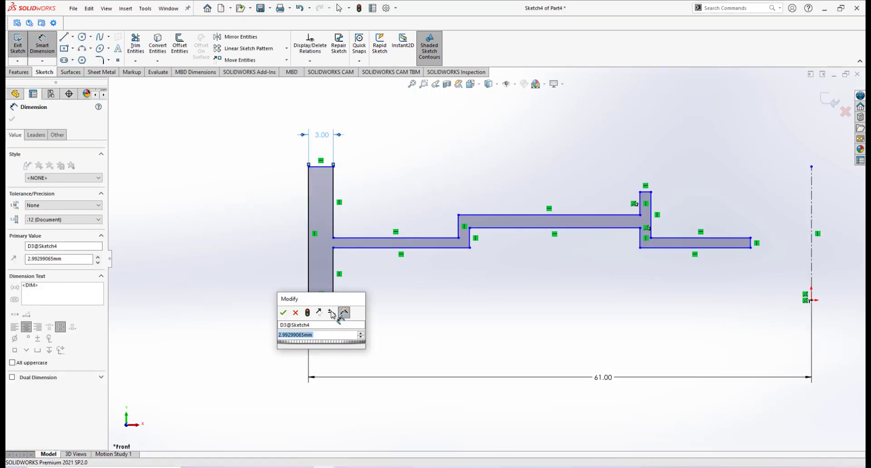
pyautogui.write('3')
pyautogui.press('Return')
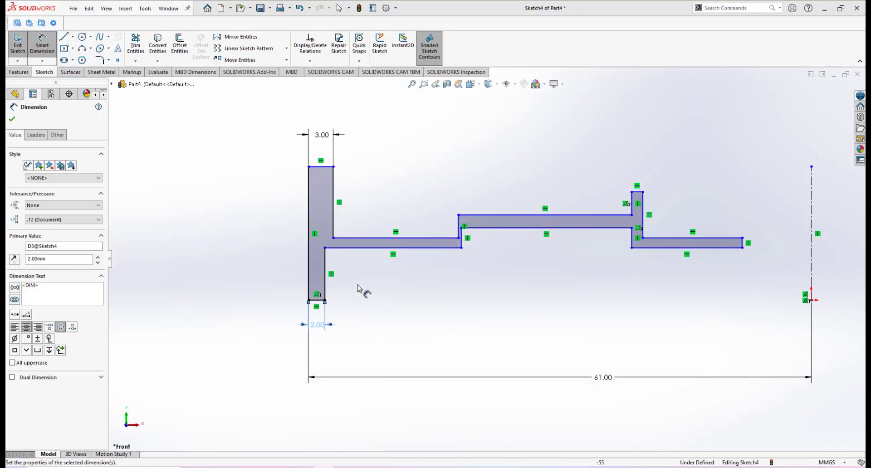
# Step: Set the vertical distance between the rim's lower edge and the outer section's lower edge to 5 mm
pyautogui.click(320, 300)
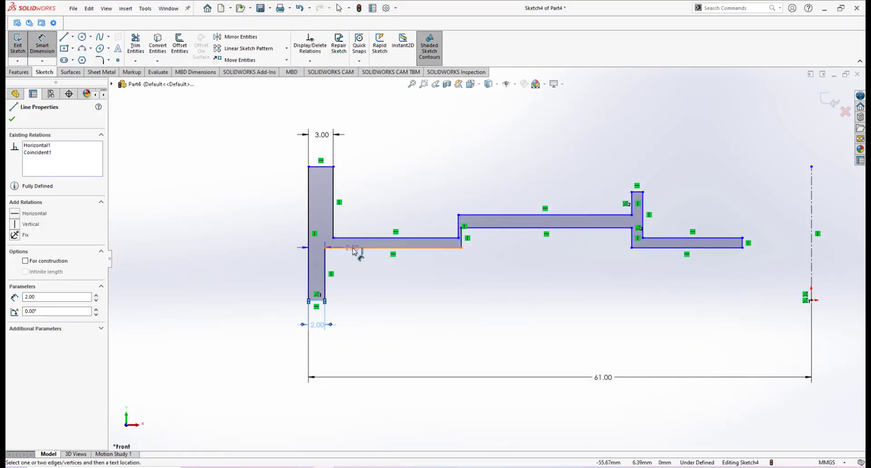
pyautogui.click(354, 248)
pyautogui.click(366, 276)
pyautogui.write('5')
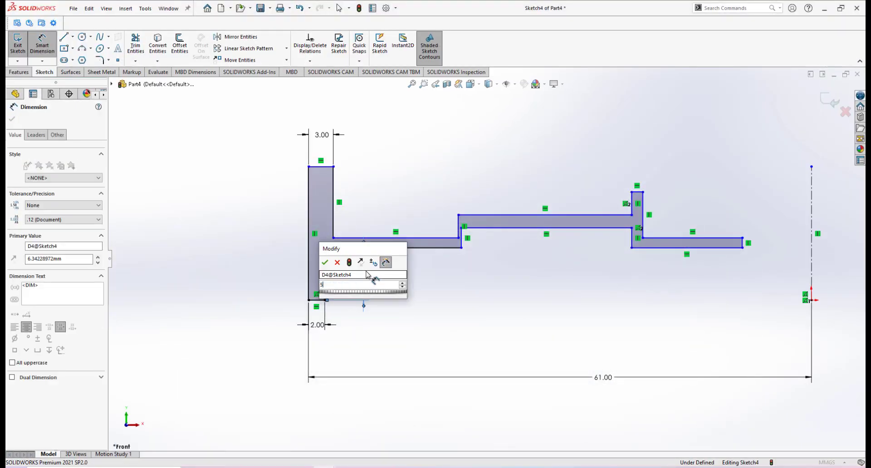
pyautogui.press('Return')
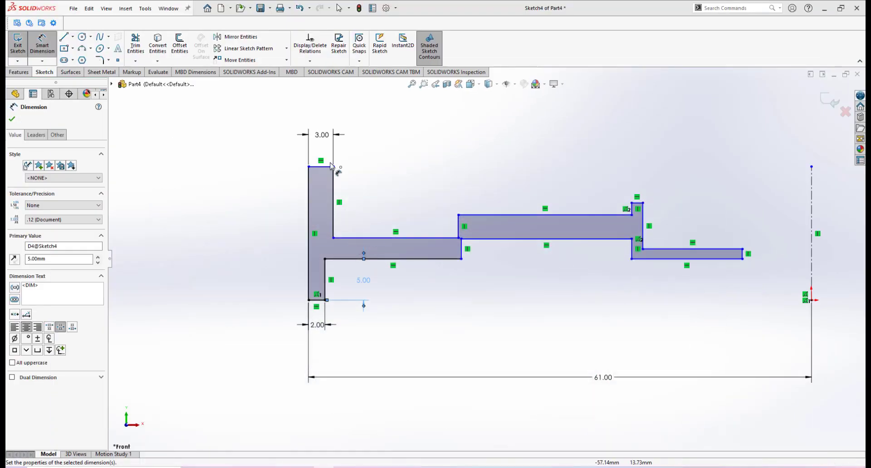
# Step: Set the vertical distance between the rim's upper edge and the outer section's upper edge to 4 mm
pyautogui.click(354, 238)
pyautogui.click(353, 238)
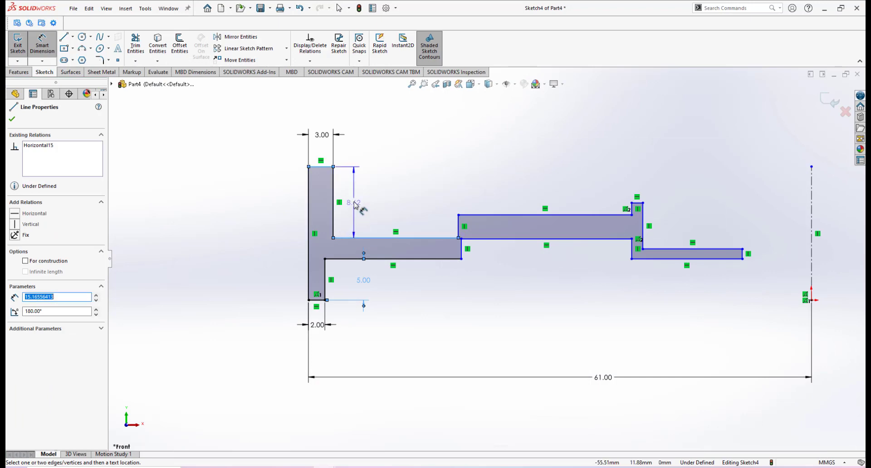
pyautogui.click(354, 200)
pyautogui.write('4')
pyautogui.press('Return')
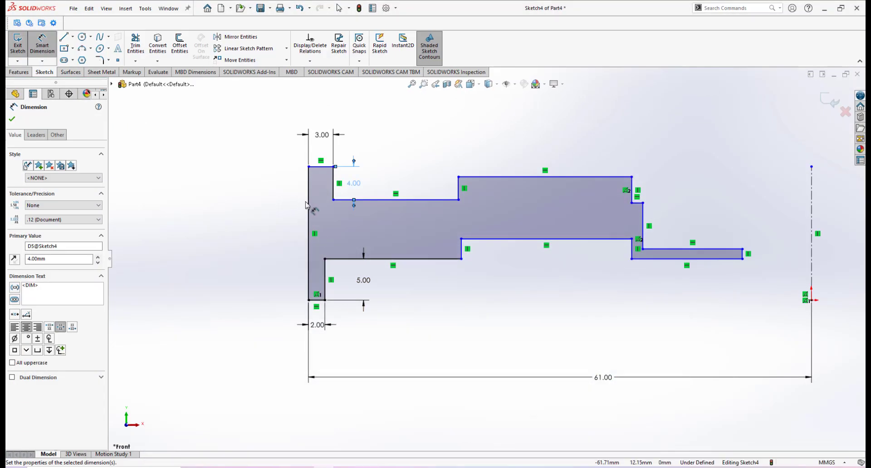
# Step: Dimension the rim's outer vertical edge and set its height to 11 mm
pyautogui.click(308, 229)
pyautogui.click(271, 231)
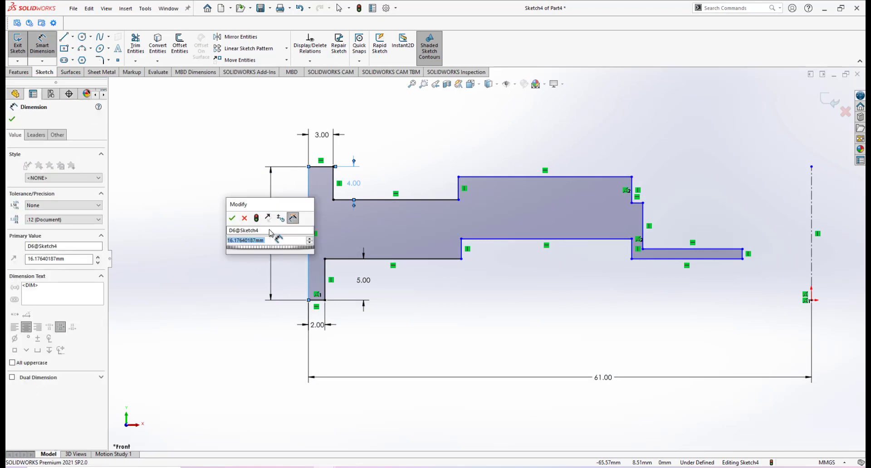
pyautogui.press('Return')
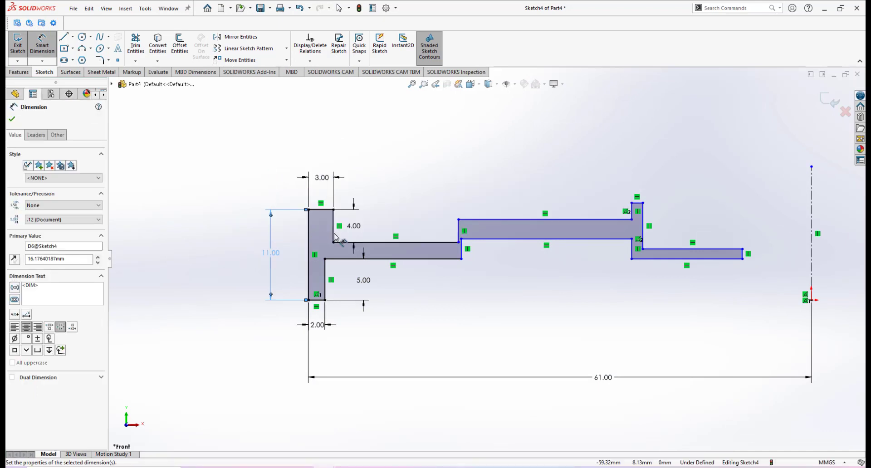
# Step: Leave the dimension tool and shift the lower step's vertical edge slightly toward the centerline to widen the connecting wall
pyautogui.rightClick(498, 271)
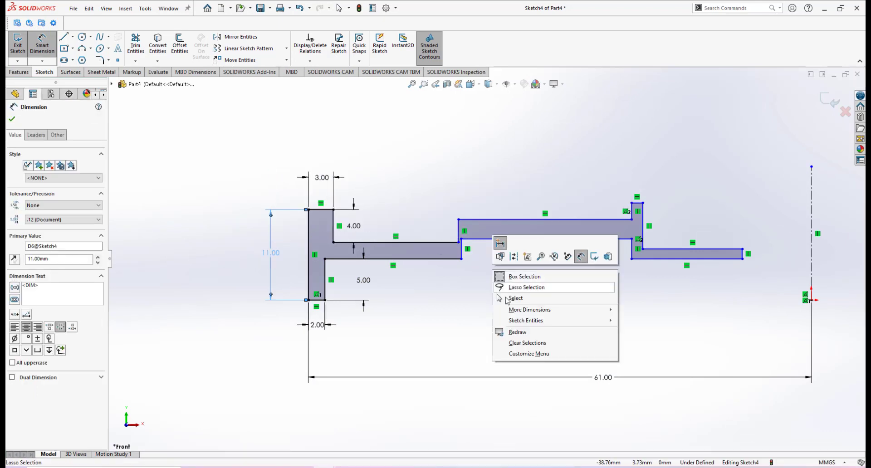
pyautogui.click(500, 280)
pyautogui.moveTo(462, 249); pyautogui.dragTo(476, 250)
pyautogui.click(503, 296)
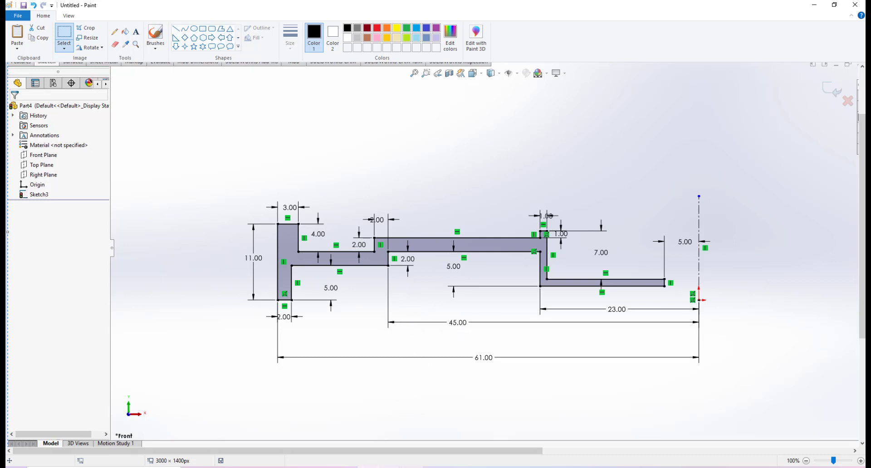
# Step: Examine the hand-drawn section, the photos of both lid faces and the dimensioned profile in Paint, and return to the Part4 sketch in SOLIDWORKS
pyautogui.moveTo(390, 467)
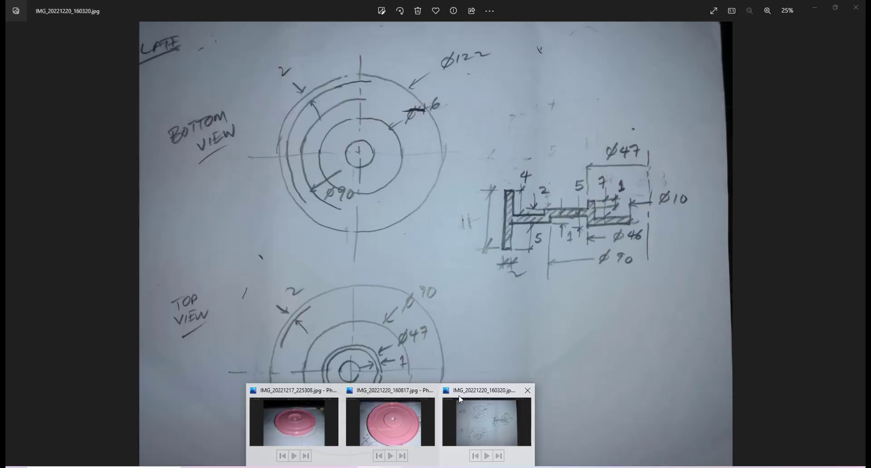
pyautogui.moveTo(385, 399)
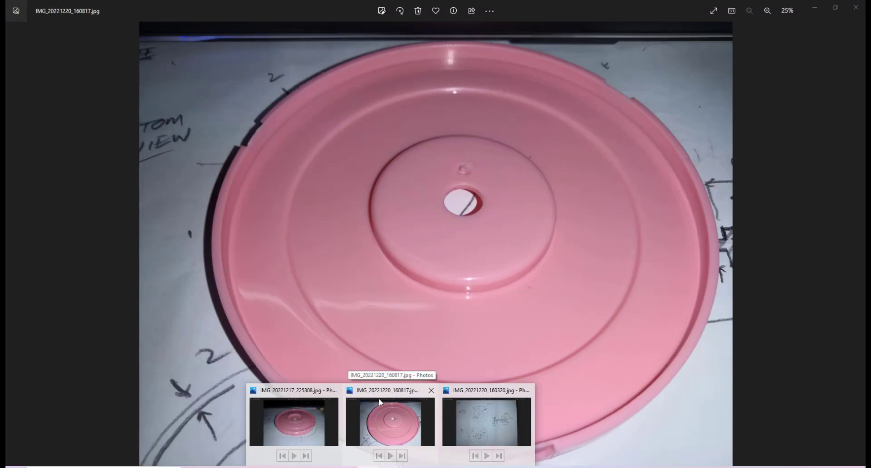
pyautogui.moveTo(303, 398)
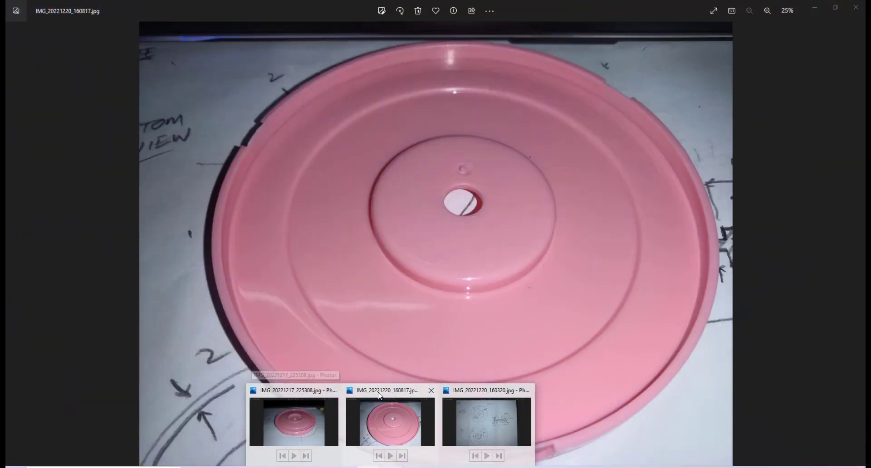
pyautogui.click(380, 397)
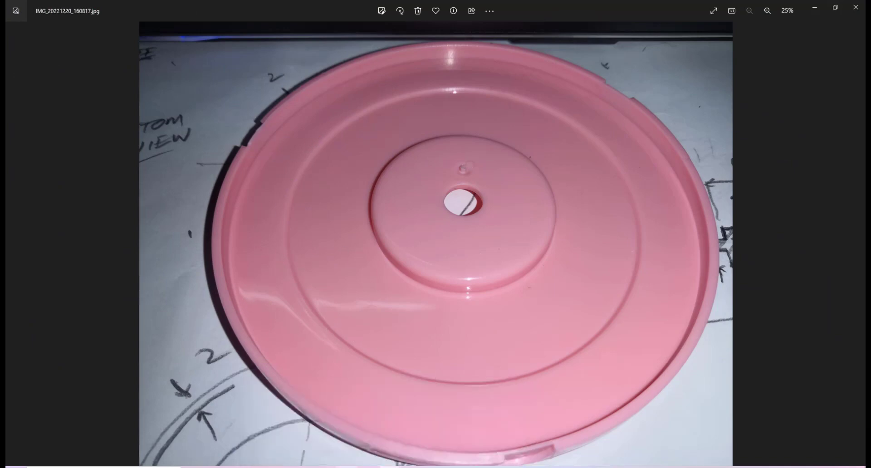
pyautogui.click(297, 411)
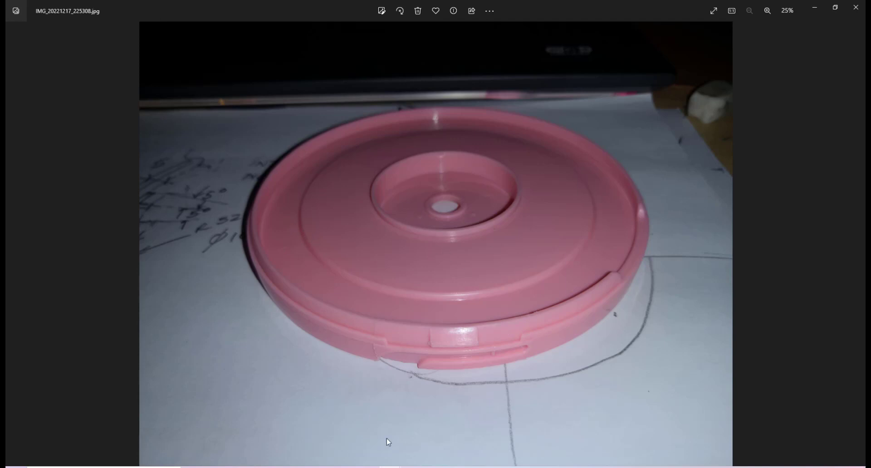
pyautogui.click(368, 467)
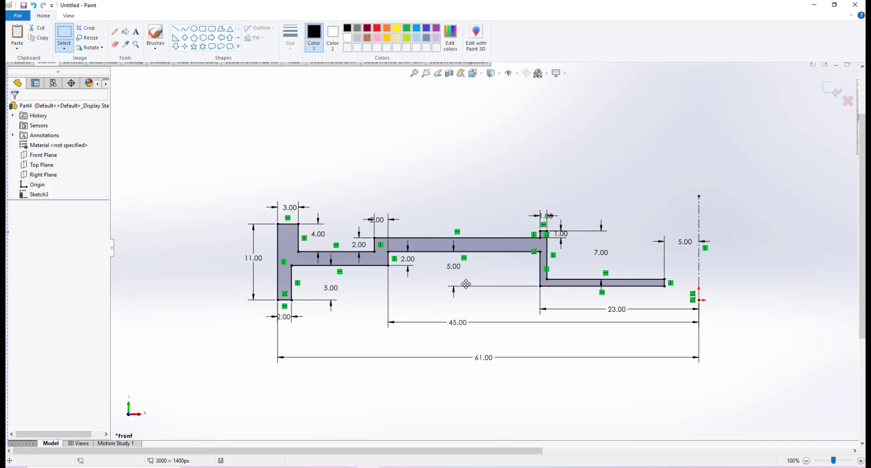
pyautogui.moveTo(336, 467)
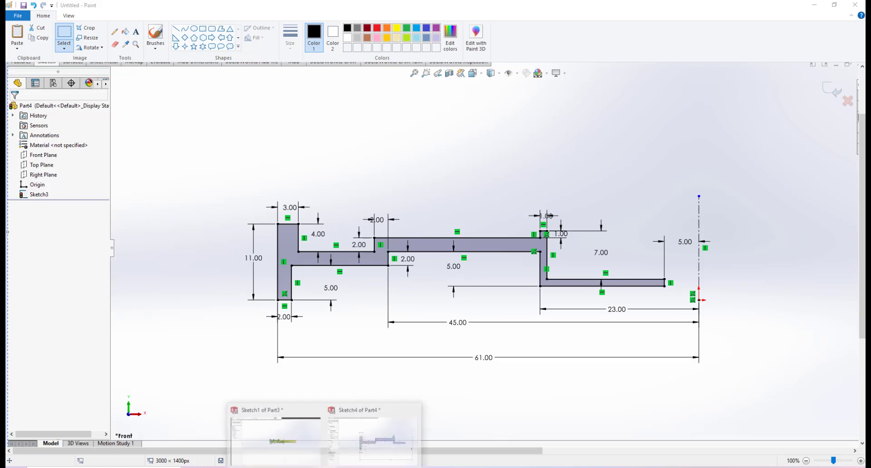
pyautogui.click(365, 419)
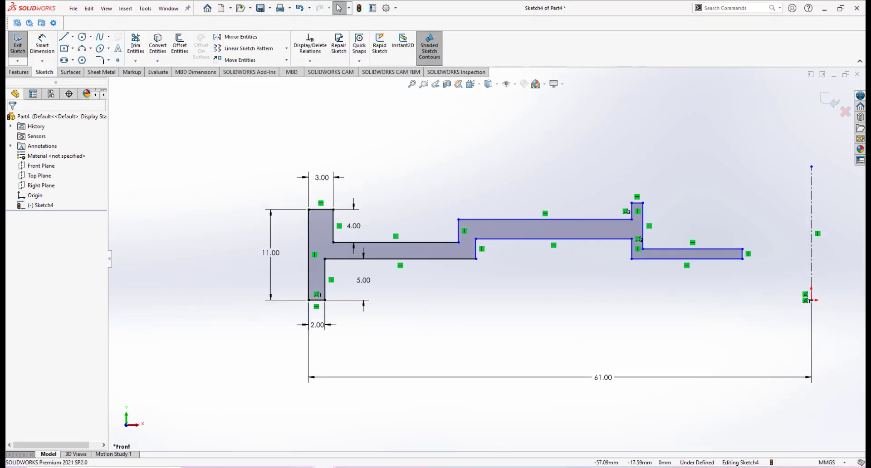
pyautogui.click(369, 467)
pyautogui.click(368, 467)
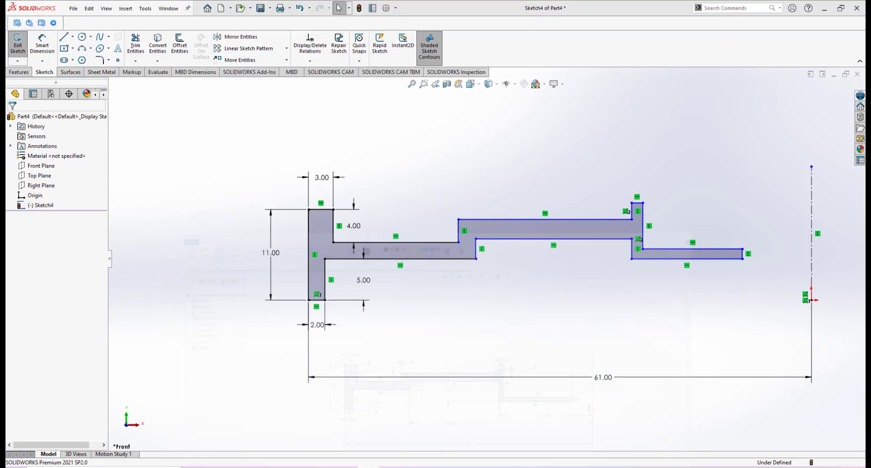
pyautogui.click(368, 467)
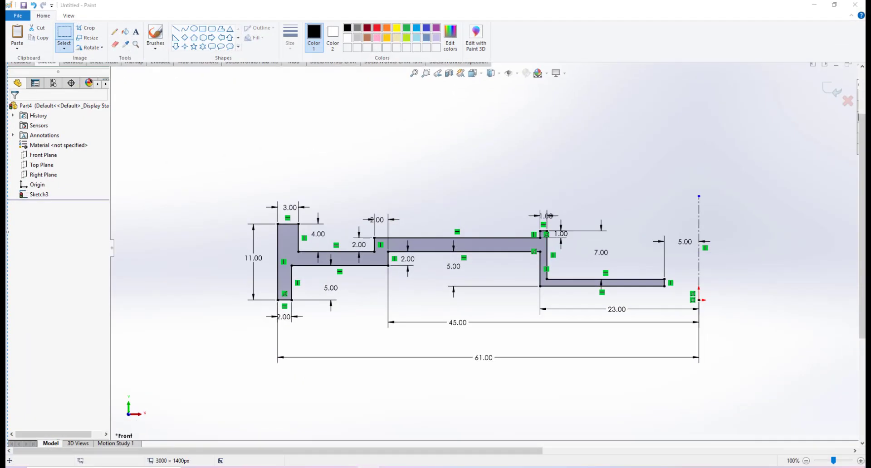
pyautogui.click(368, 467)
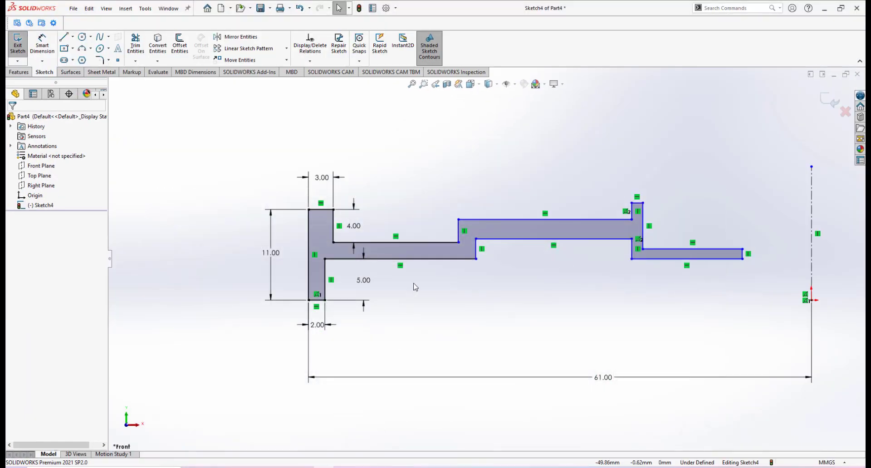
# Step: Set the vertical step between the outer section's upper edge and the middle section's upper edge to 2 mm
pyautogui.click(42, 44)
pyautogui.click(494, 220)
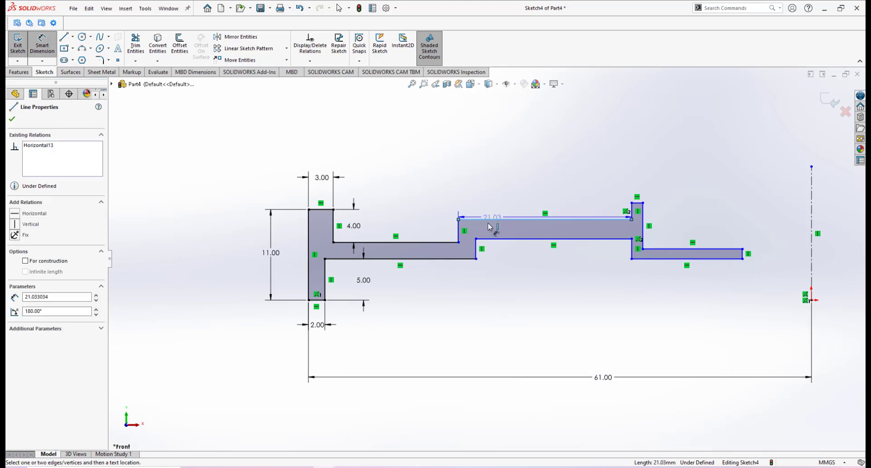
pyautogui.click(441, 242)
pyautogui.click(433, 231)
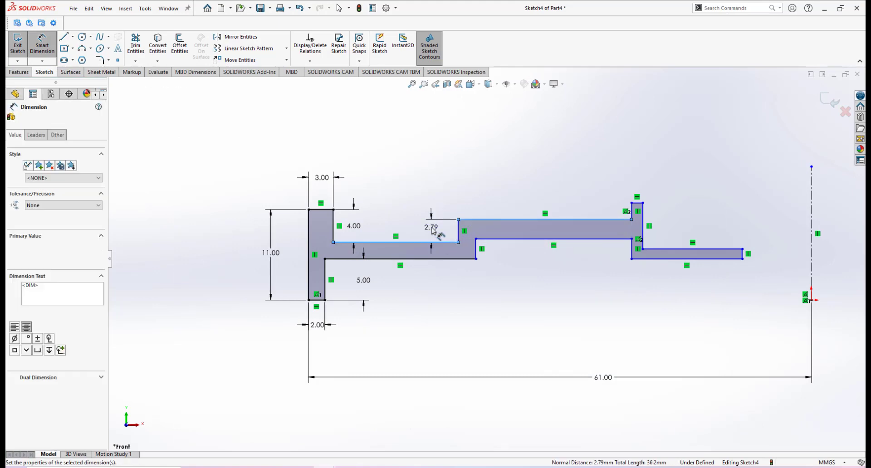
pyautogui.write('3')
pyautogui.press('Return')
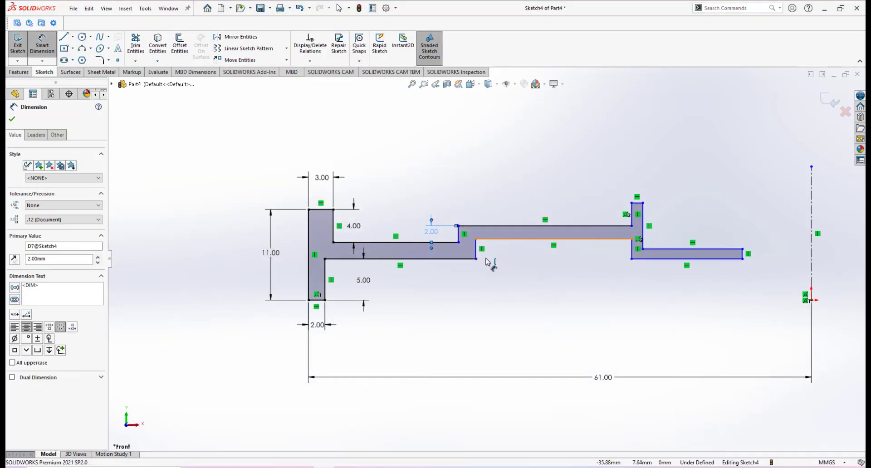
# Step: Set the vertical step between the outer section's lower edge and the middle section's lower edge to 2 mm
pyautogui.click(489, 260)
pyautogui.click(463, 259)
pyautogui.click(509, 245)
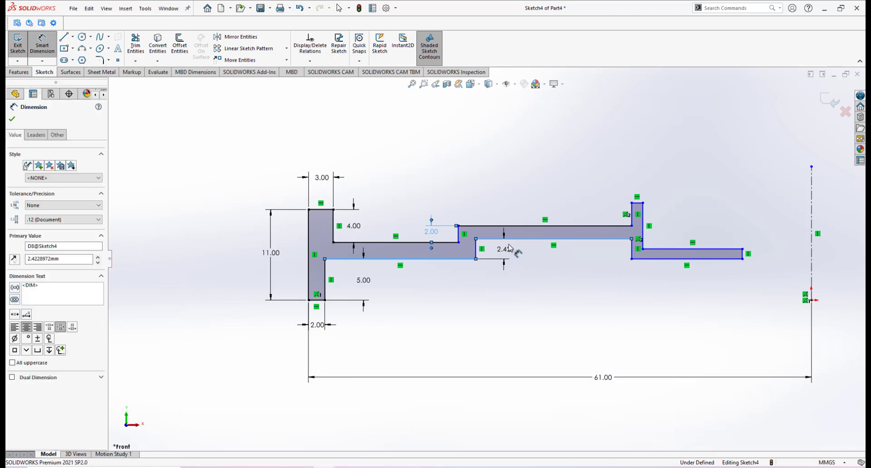
pyautogui.write('2')
pyautogui.press('Return')
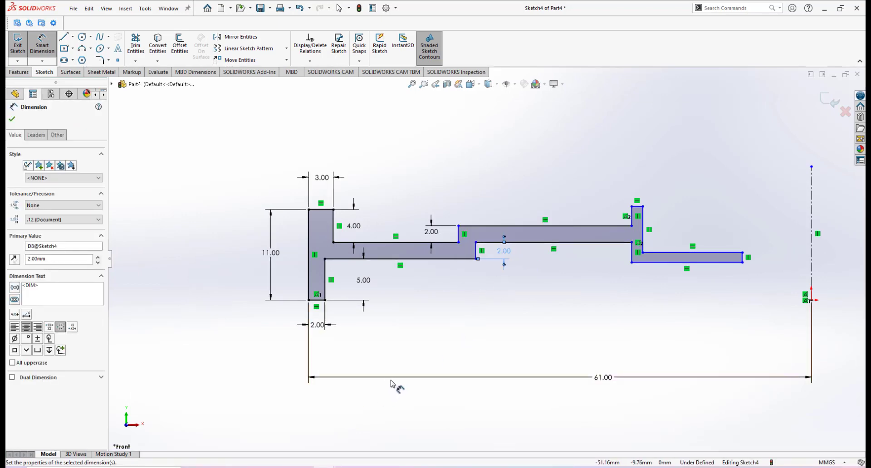
# Step: Check the dimensioned reference profile in Paint, and in SOLIDWORKS set the lower step's vertical edge 45 mm from the centerline
pyautogui.moveTo(391, 442)
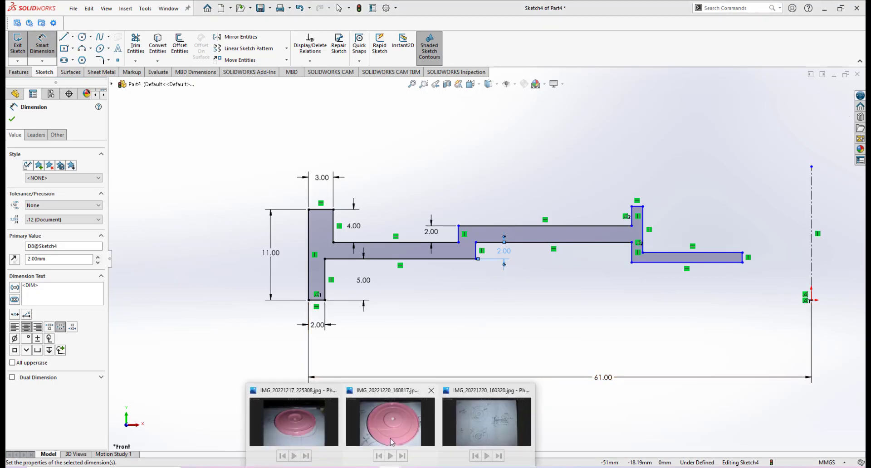
pyautogui.click(465, 399)
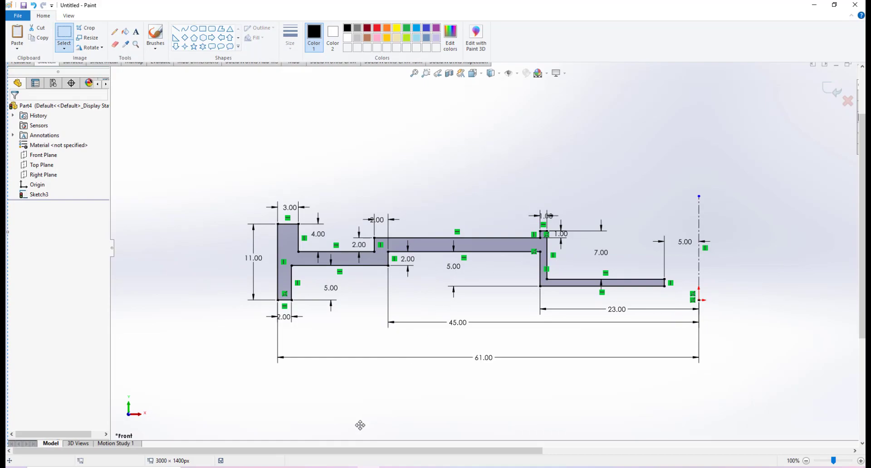
pyautogui.click(323, 467)
pyautogui.click(375, 411)
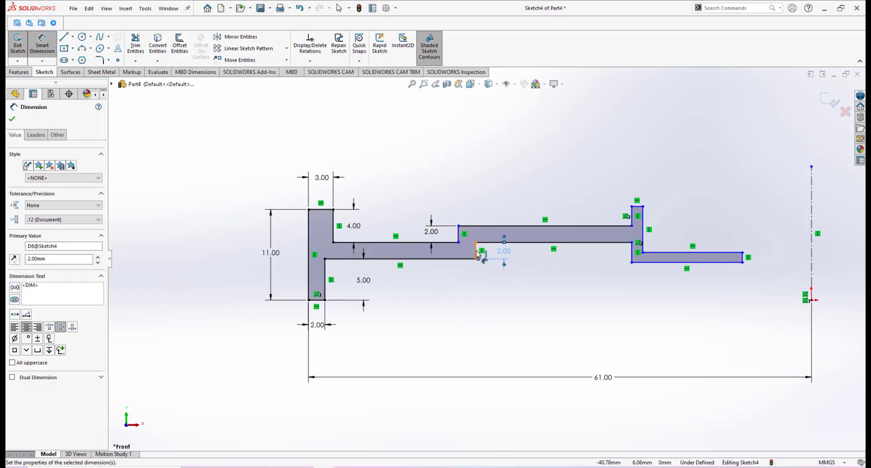
pyautogui.click(494, 266)
pyautogui.click(812, 268)
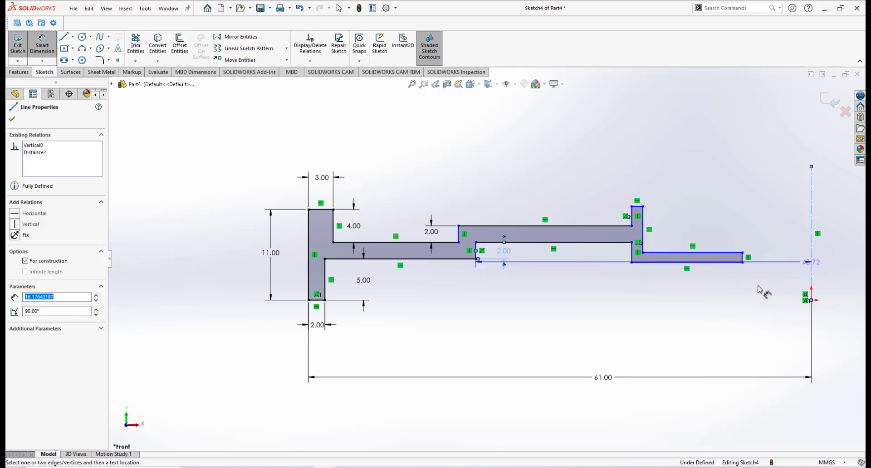
pyautogui.click(636, 322)
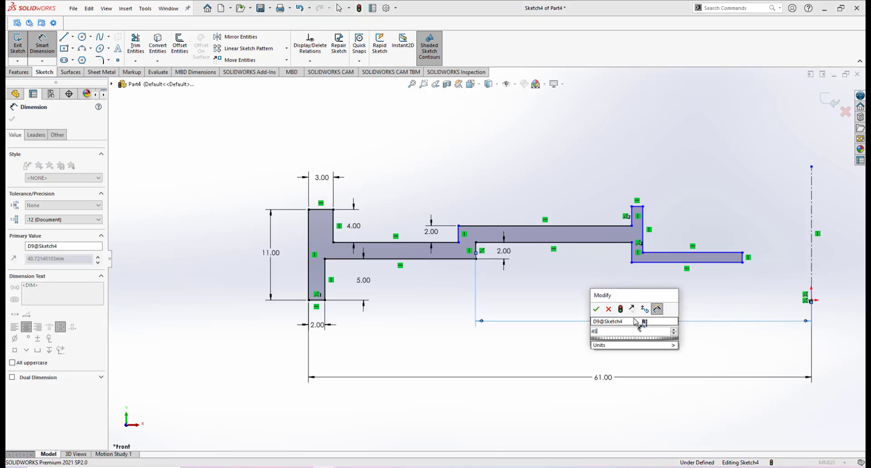
pyautogui.press('Return')
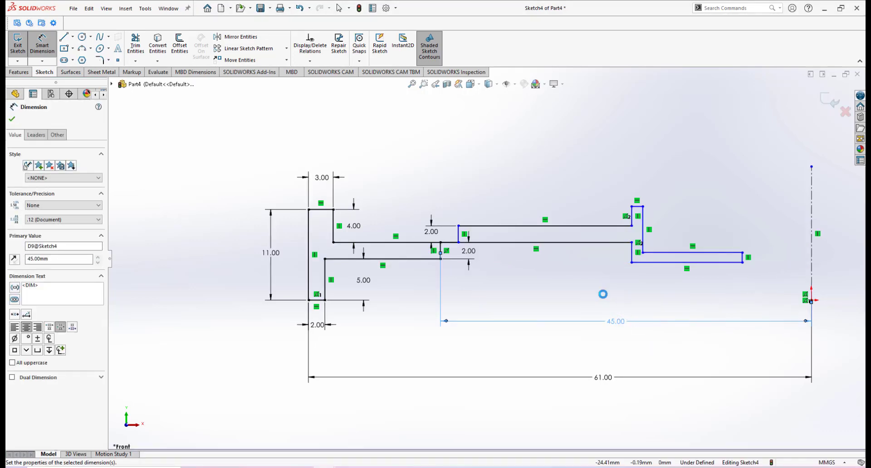
# Step: Leave the dimension tool and shift the upper step's vertical edge outward past the lower step's edge to reopen the connecting wall
pyautogui.scroll(-1, 452, 264)
pyautogui.scroll(-2, 473, 246)
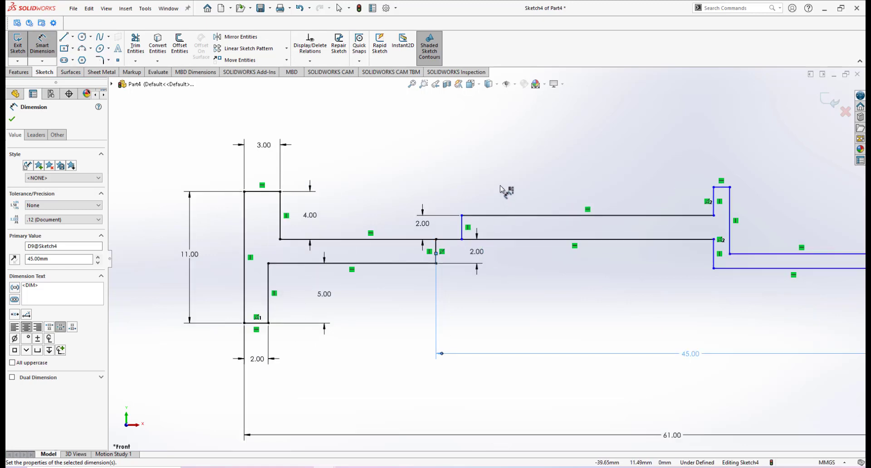
pyautogui.rightClick(501, 187)
pyautogui.click(522, 216)
pyautogui.moveTo(462, 227); pyautogui.dragTo(418, 225)
pyautogui.click(504, 282)
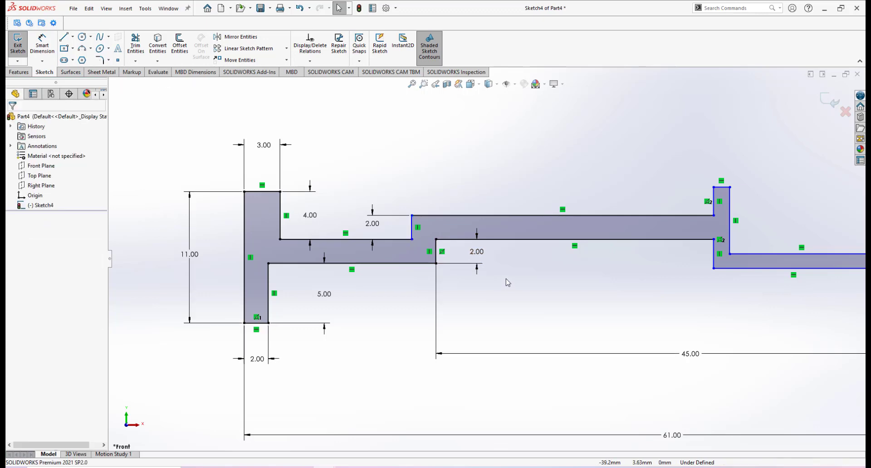
# Step: Dimension the connecting wall between the upper and lower step edges and set its thickness to 2 mm
pyautogui.scroll(1, 501, 259)
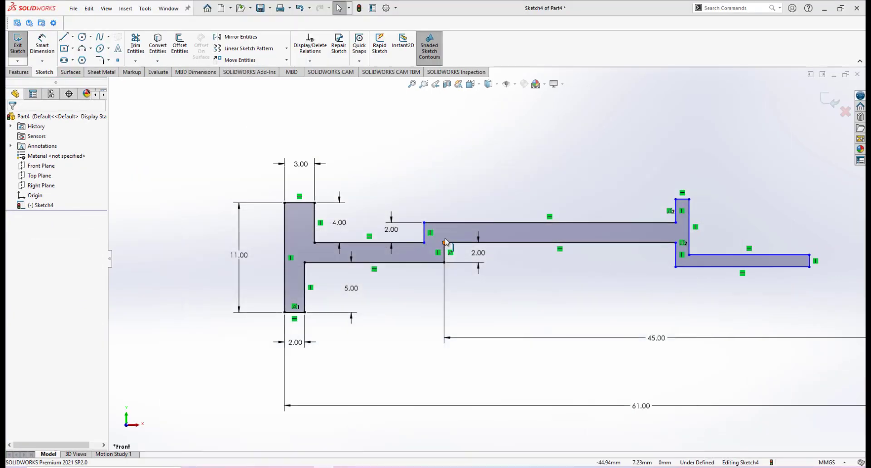
pyautogui.scroll(-2, 443, 248)
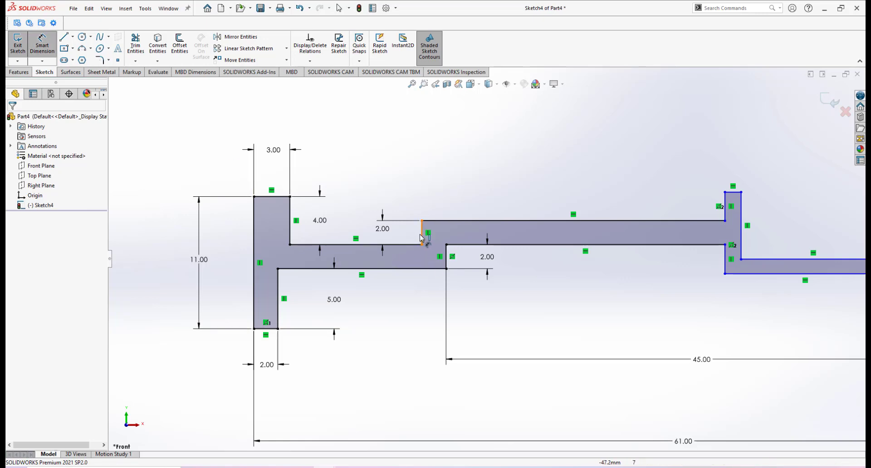
pyautogui.click(446, 254)
pyautogui.click(443, 190)
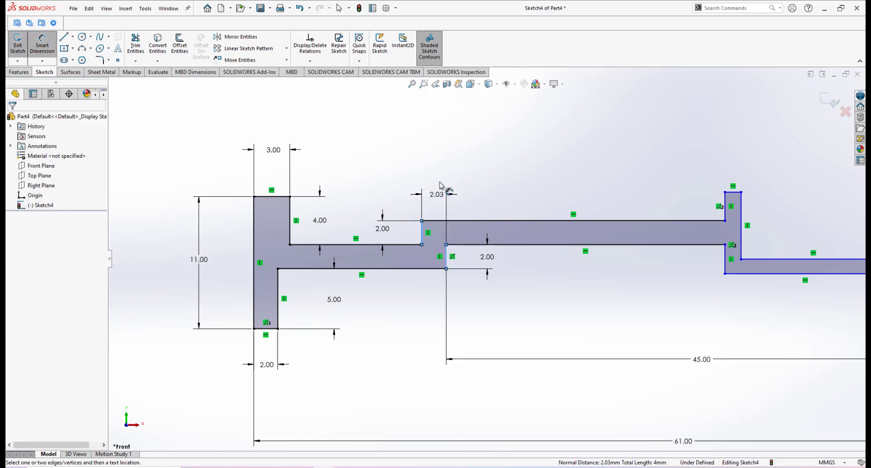
pyautogui.write('2')
pyautogui.press('Return')
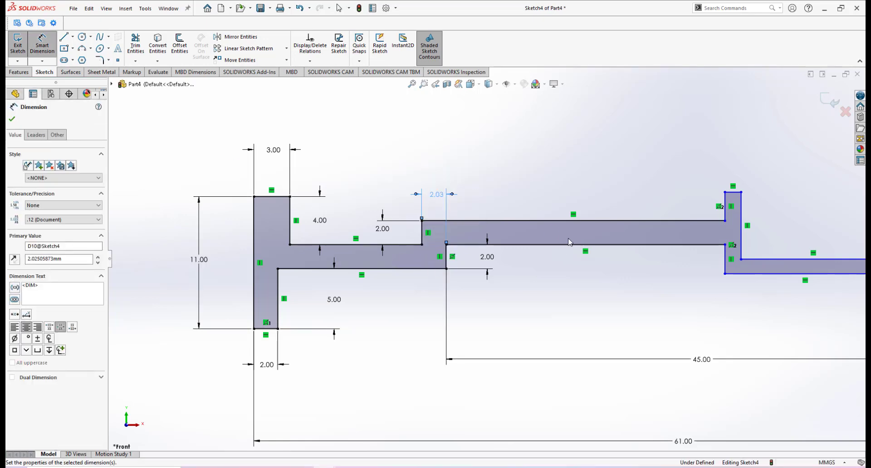
# Step: Examine the inner part of the profile and the hand-drawn section in the IMG_20221220_160320.jpg photo, and return to the SOLIDWORKS sketch
pyautogui.scroll(3, 612, 267)
pyautogui.scroll(-2, 619, 255)
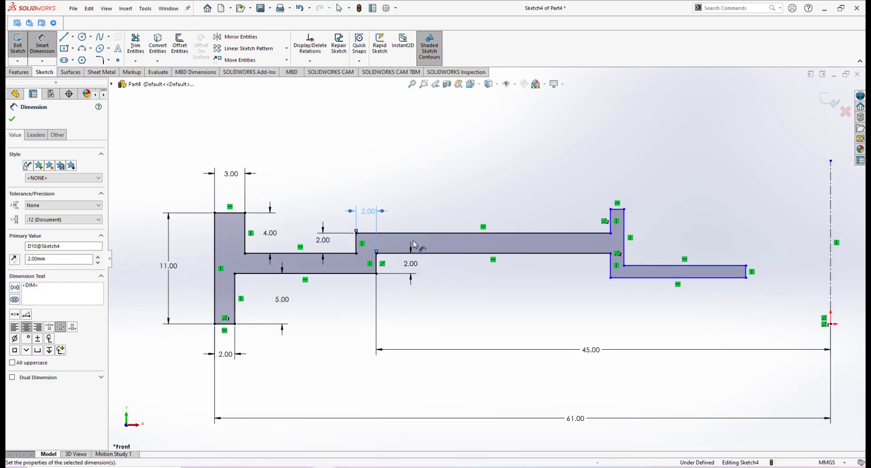
pyautogui.scroll(2, 585, 247)
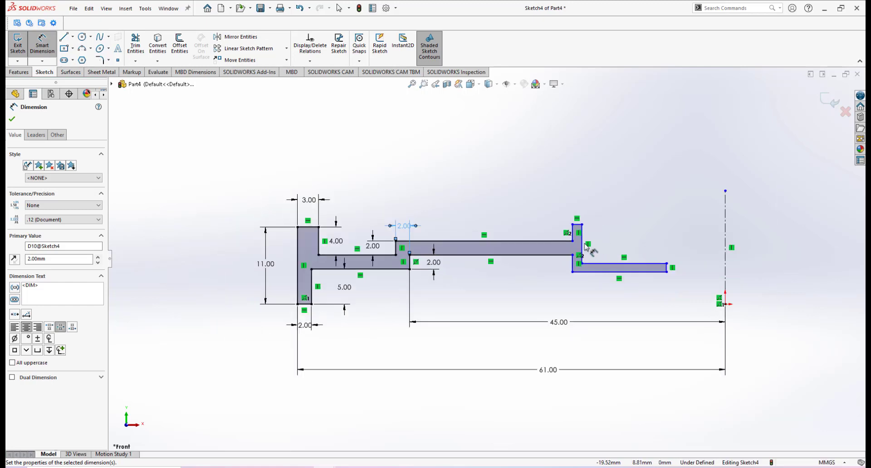
pyautogui.scroll(-2, 585, 247)
pyautogui.scroll(2, 450, 272)
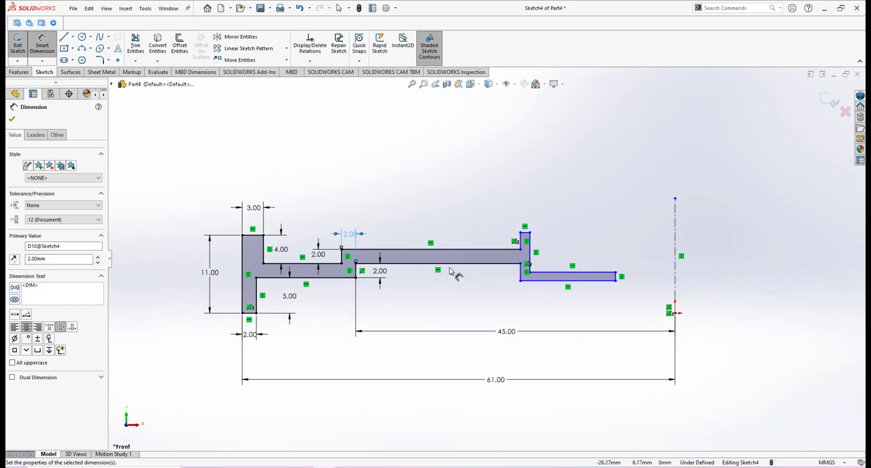
pyautogui.scroll(-2, 521, 273)
pyautogui.scroll(3, 615, 282)
pyautogui.scroll(-3, 622, 281)
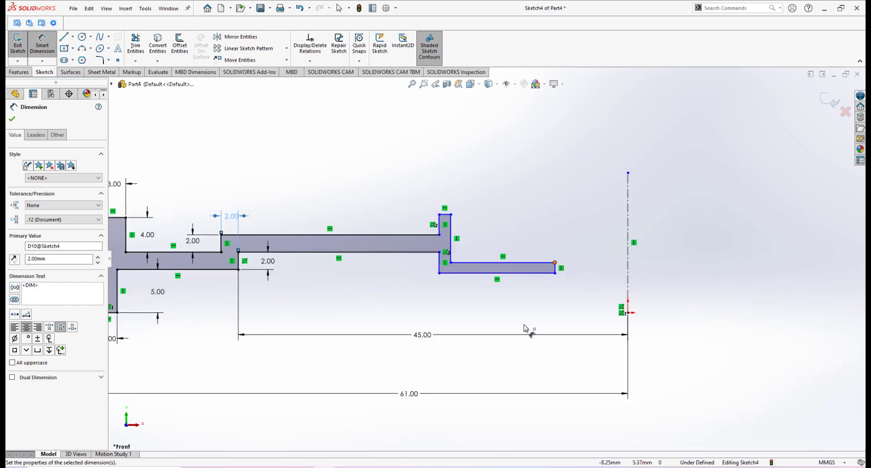
pyautogui.moveTo(389, 463)
pyautogui.click(485, 410)
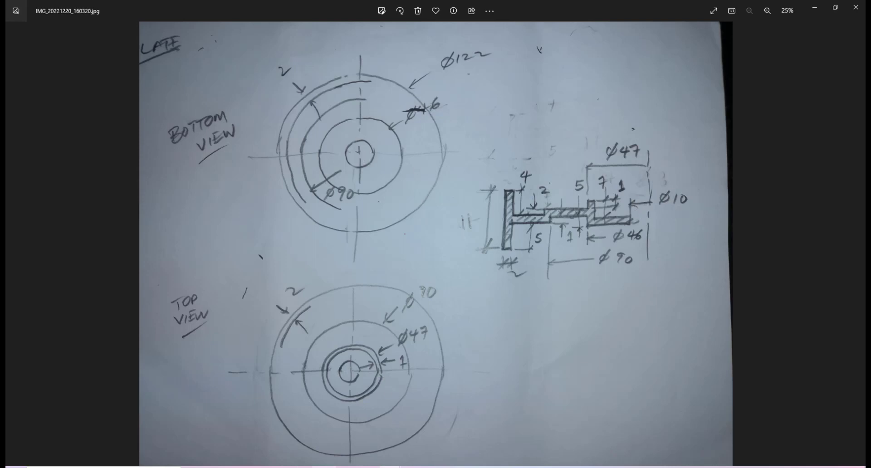
pyautogui.moveTo(325, 467)
pyautogui.click(372, 415)
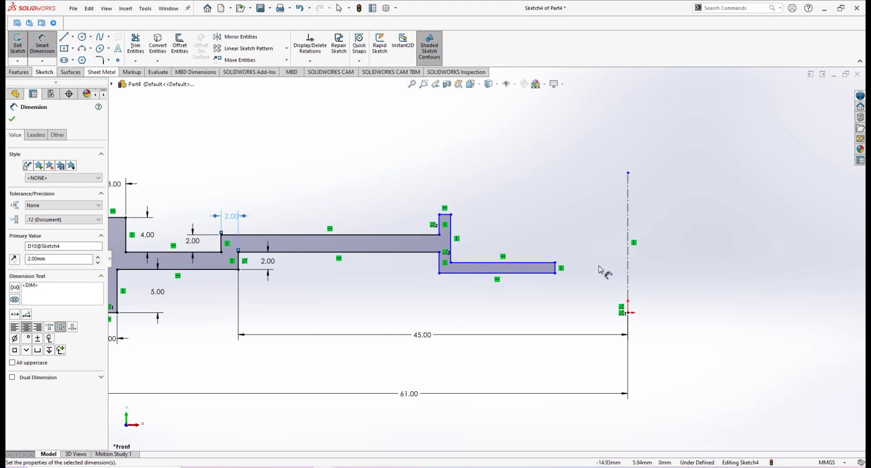
# Step: Set the distance from the inner flange's end edge to the centerline to 5 mm
pyautogui.click(555, 270)
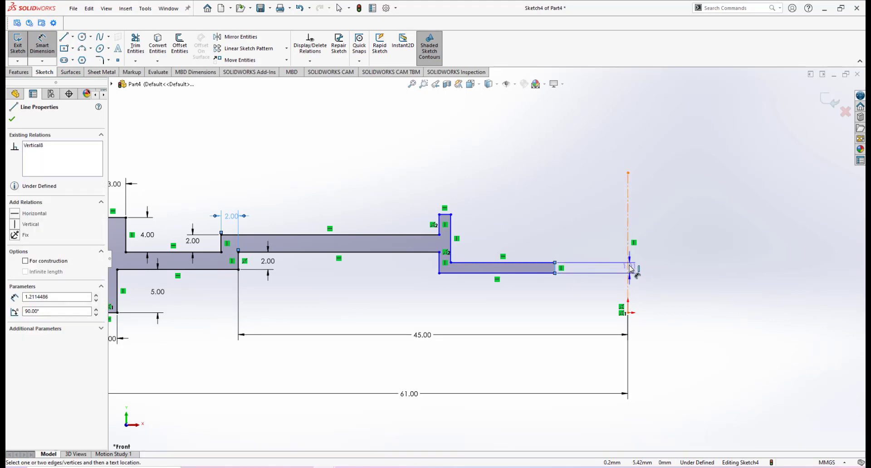
pyautogui.click(629, 256)
pyautogui.click(592, 232)
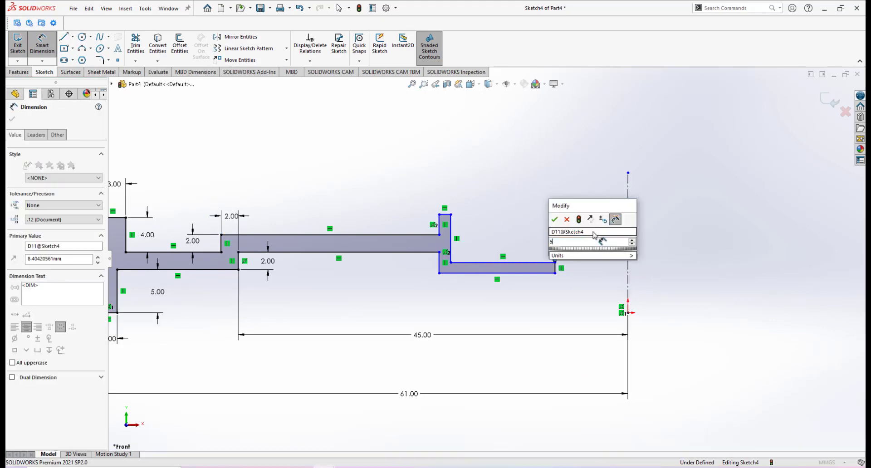
pyautogui.write('5')
pyautogui.press('Return')
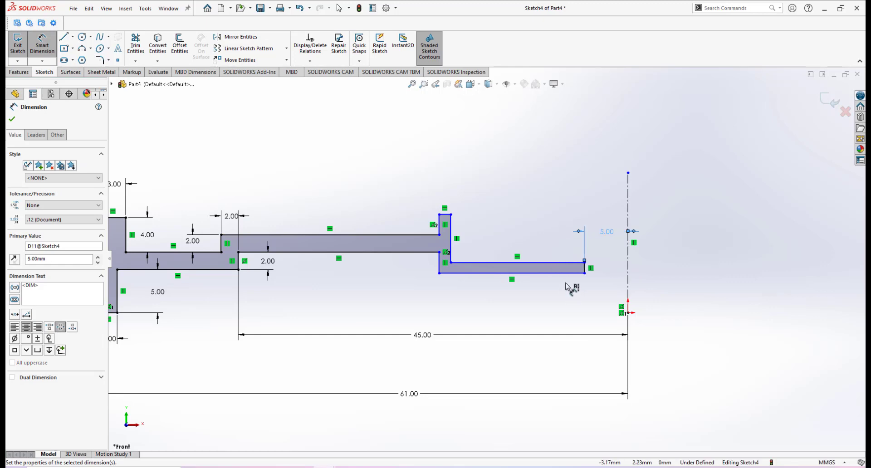
# Step: Set the distance from the inner rib's outer vertical edge to the centerline to 23 mm
pyautogui.scroll(3, 562, 286)
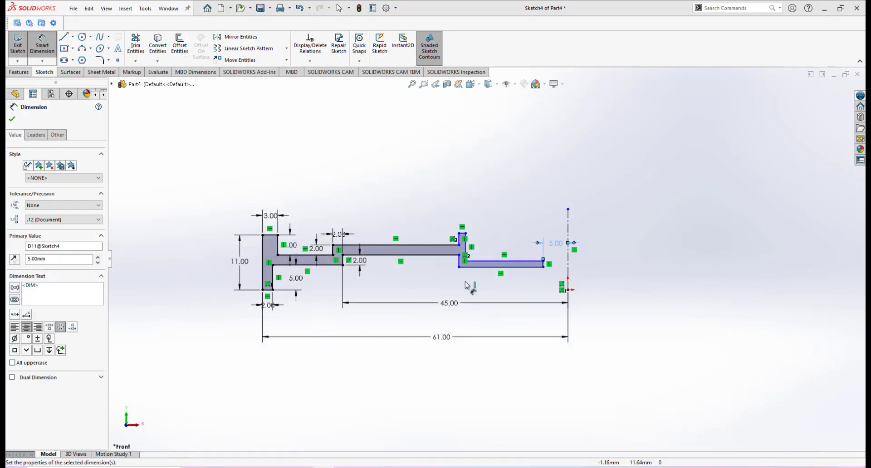
pyautogui.click(459, 261)
pyautogui.click(567, 264)
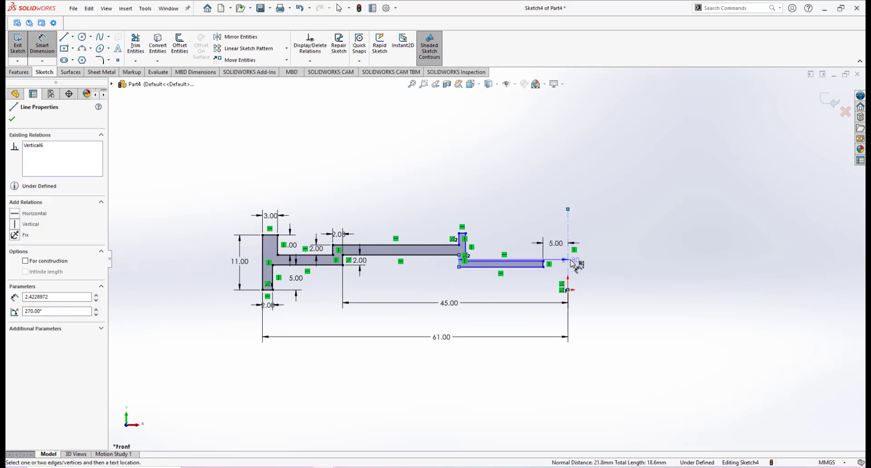
pyautogui.click(524, 291)
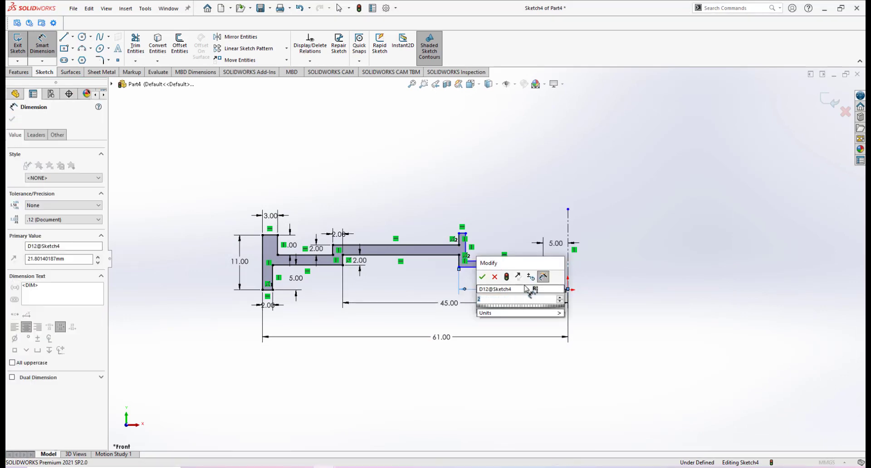
pyautogui.write('23')
pyautogui.press('Return')
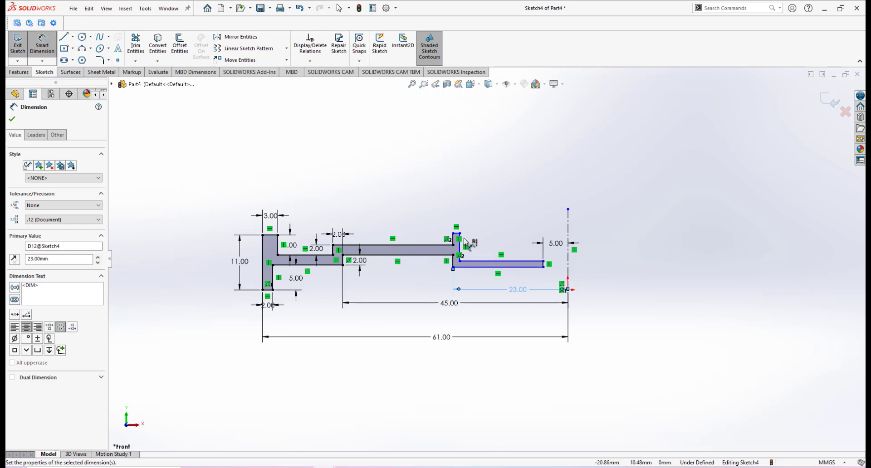
# Step: Dimension the top edge of the inner rib and set its width to 1 mm
pyautogui.scroll(-3, 456, 233)
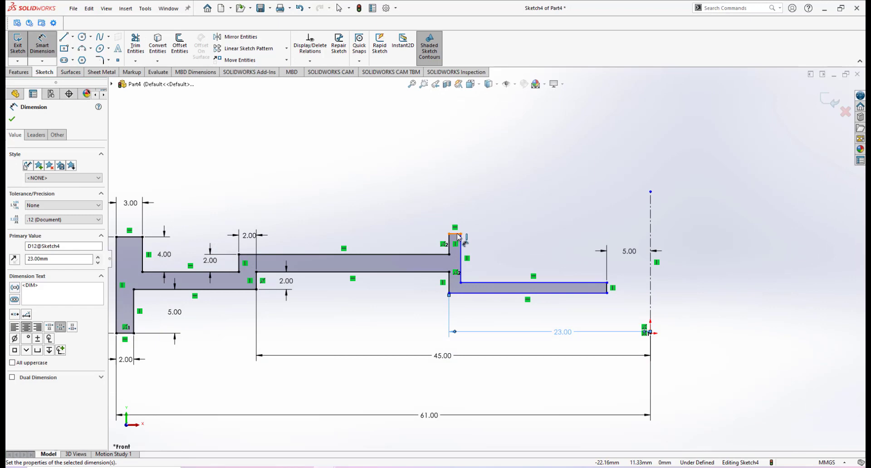
pyautogui.click(455, 234)
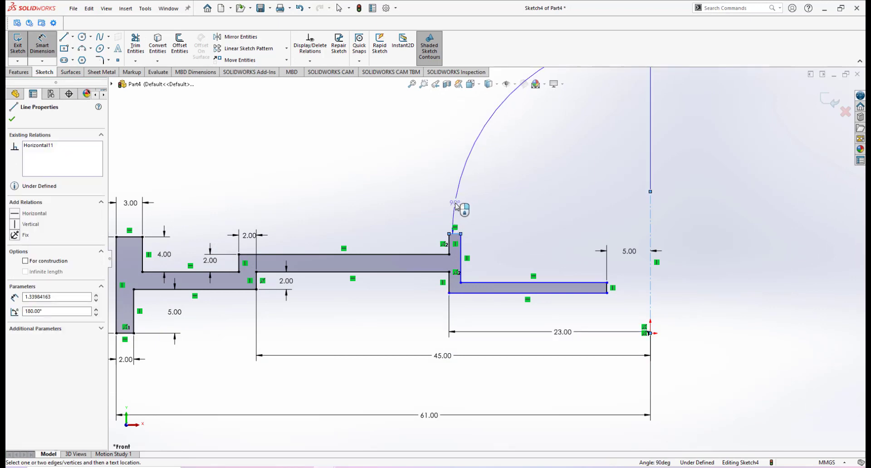
pyautogui.press('Escape')
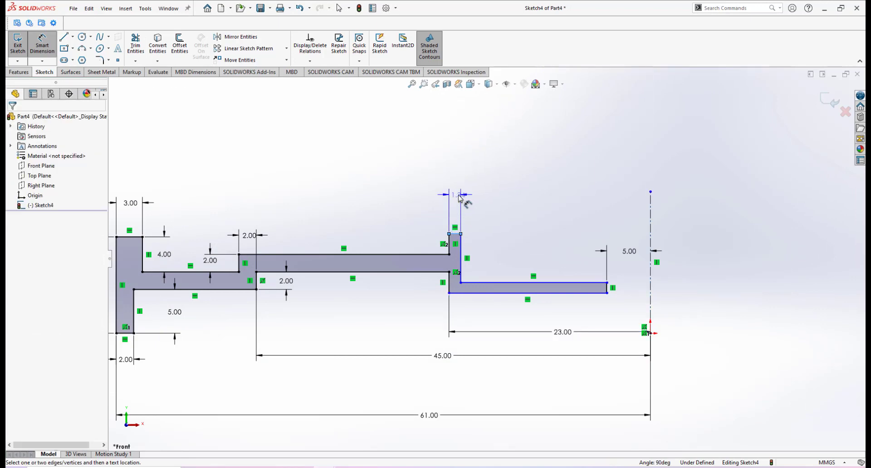
pyautogui.click(457, 195)
pyautogui.write('1.33984163mm')
pyautogui.press('Return')
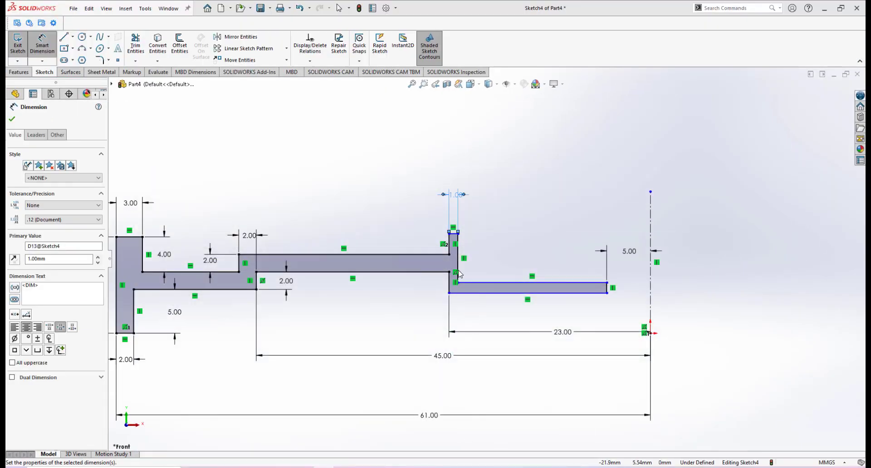
# Step: Set the vertical distance between the middle plate's lower edge and the inner flange's bottom edge to 5 mm
pyautogui.scroll(-5, 478, 305)
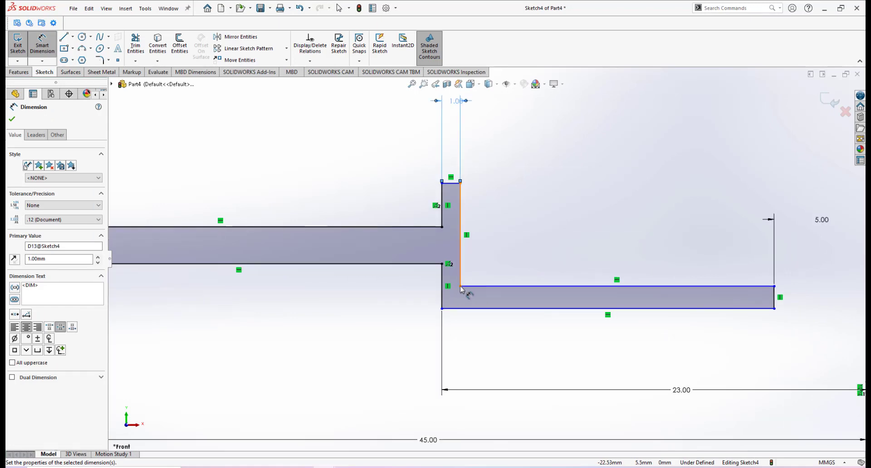
pyautogui.scroll(3, 489, 299)
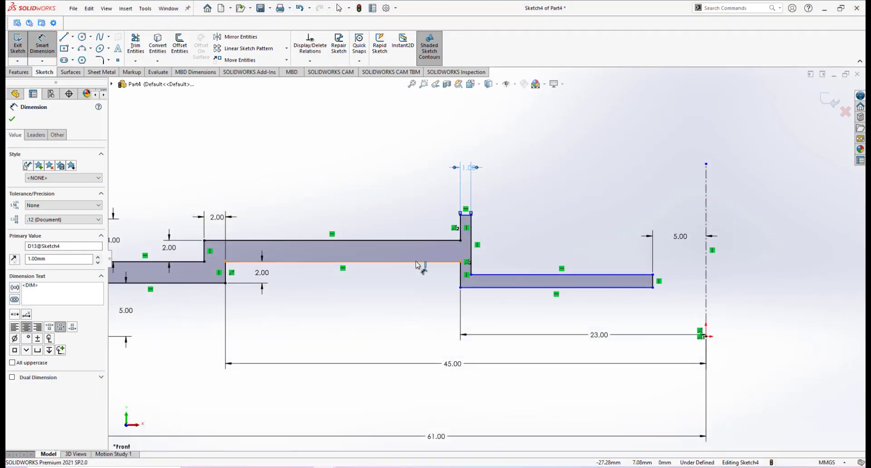
pyautogui.click(418, 262)
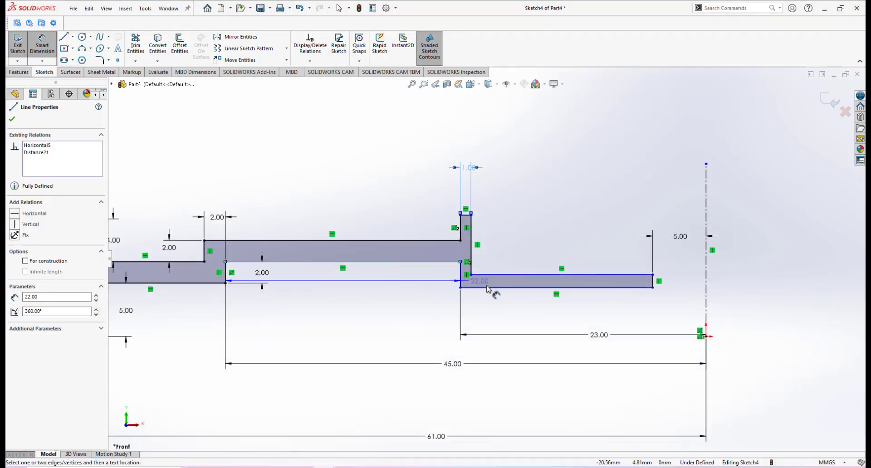
pyautogui.click(482, 288)
pyautogui.click(428, 279)
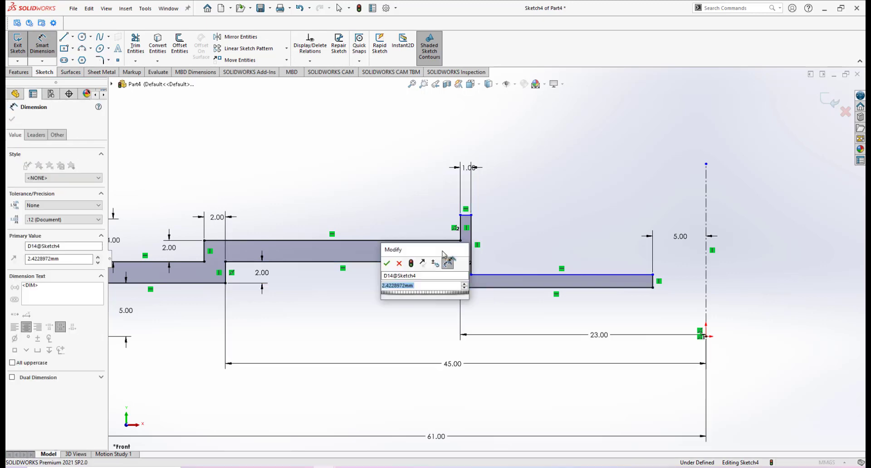
pyautogui.write('5')
pyautogui.press('Return')
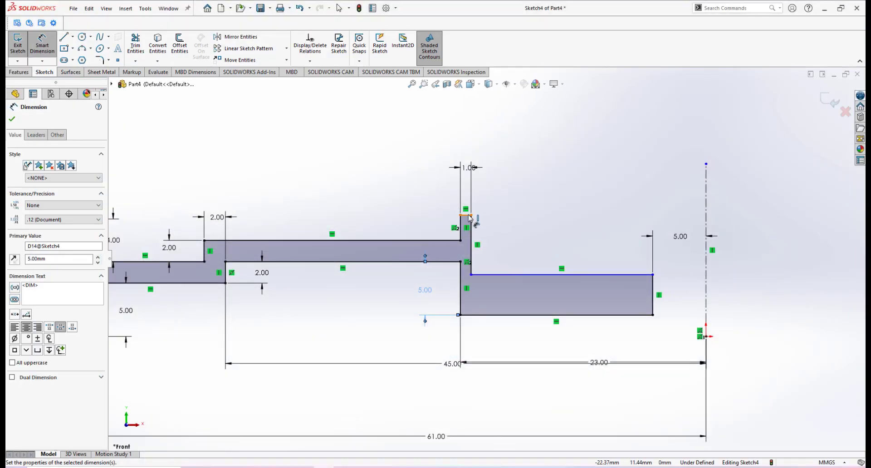
# Step: Set the vertical distance between the inner rib's top edge and the inner flange's upper edge to 7 mm
pyautogui.click(471, 215)
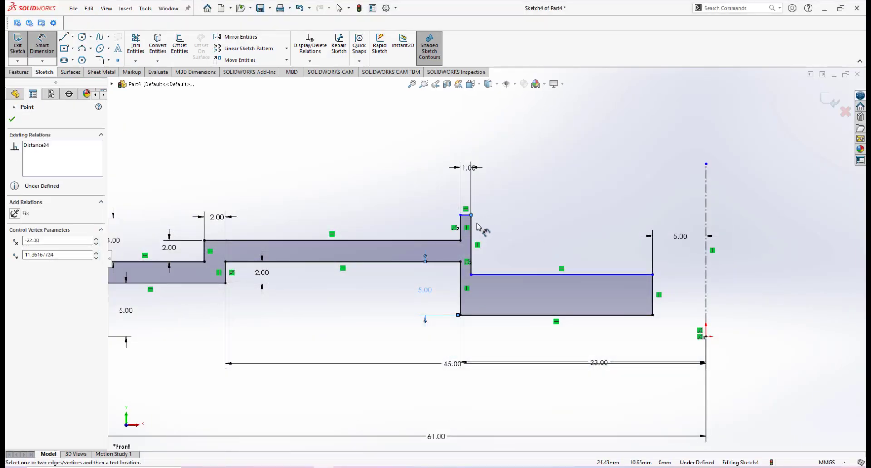
pyautogui.press('Escape')
pyautogui.click(467, 216)
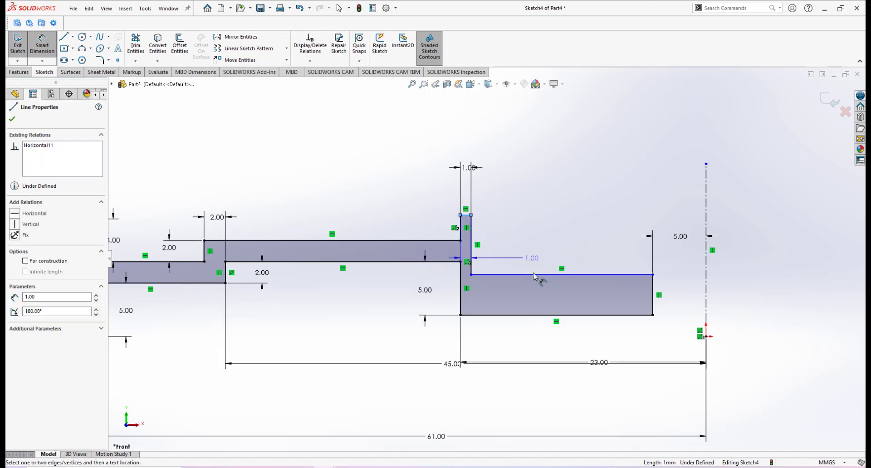
pyautogui.click(538, 275)
pyautogui.click(537, 251)
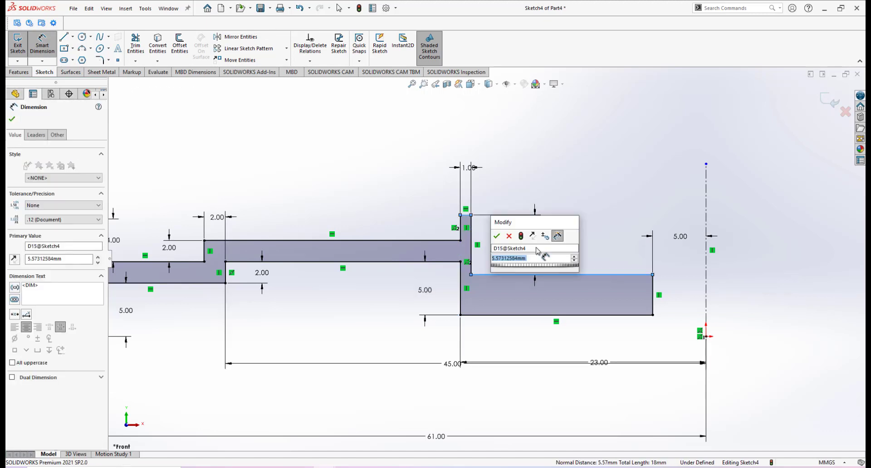
pyautogui.press('Return')
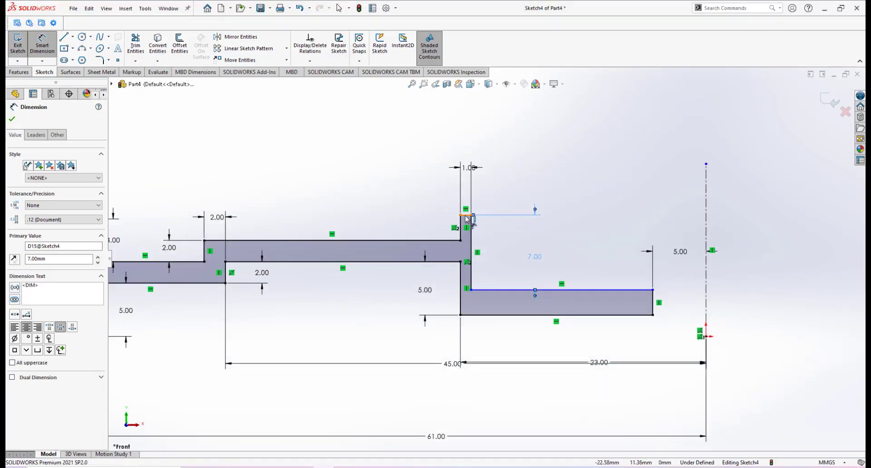
# Step: Set the height of the inner rib's top edge above the middle plate's upper edge to 1 mm
pyautogui.click(466, 215)
pyautogui.click(426, 188)
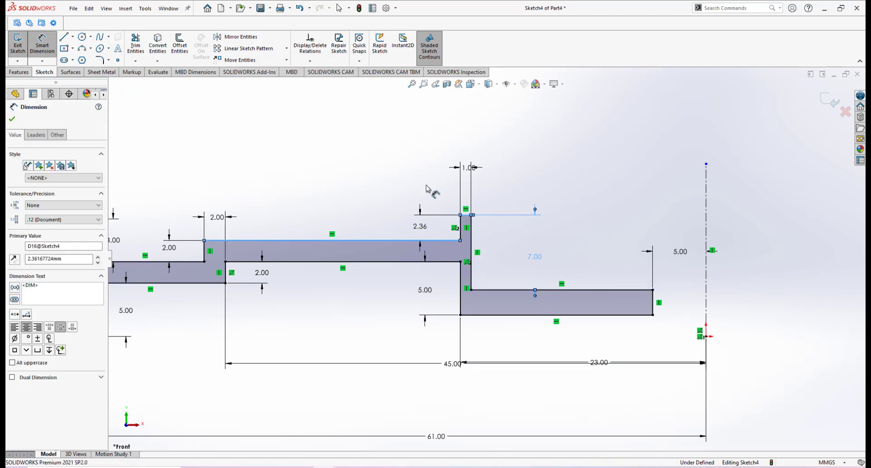
pyautogui.press('Return')
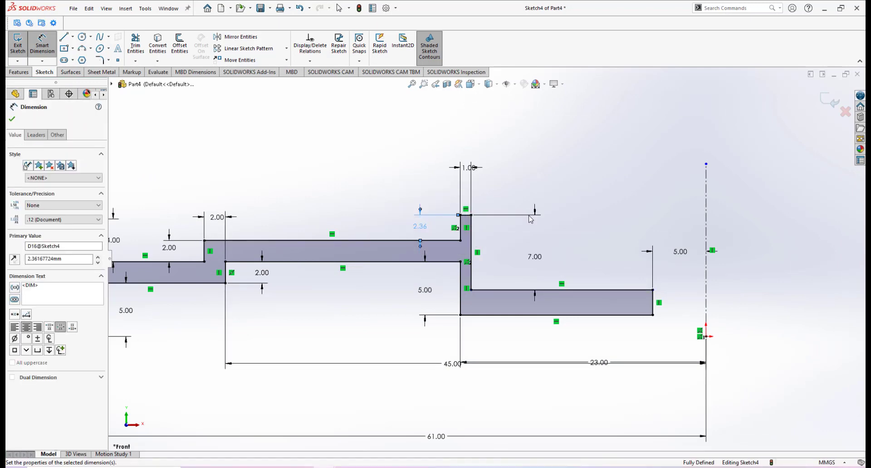
pyautogui.scroll(4, 421, 283)
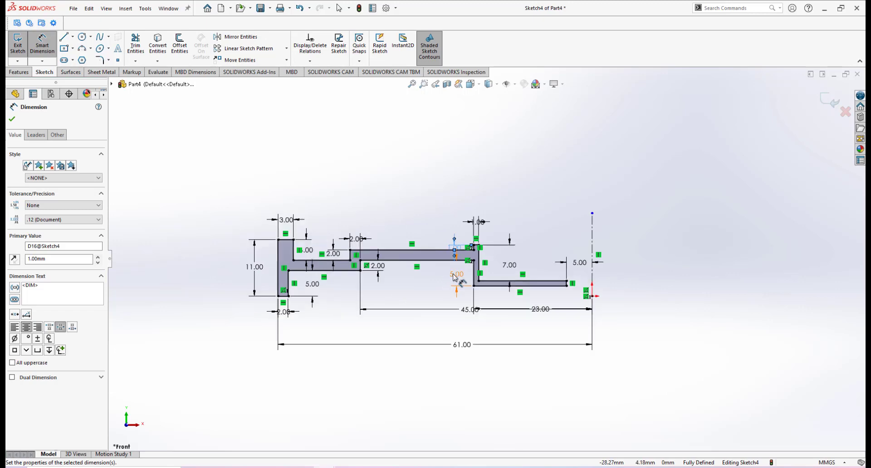
pyautogui.scroll(-3, 455, 278)
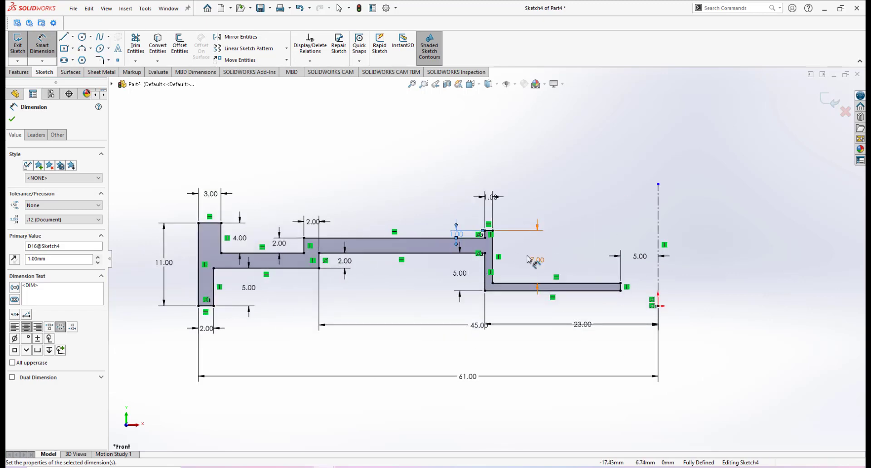
pyautogui.scroll(2, 524, 262)
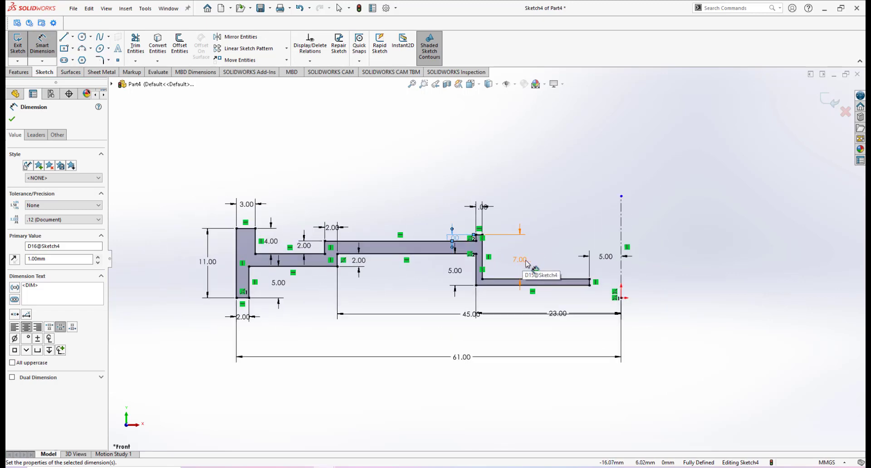
# Step: Finish dimensioning and move the 23 mm dimension closer to the profile, clear of the 45 mm dimension
pyautogui.rightClick(662, 321)
pyautogui.click(684, 349)
pyautogui.moveTo(567, 316); pyautogui.dragTo(567, 303)
pyautogui.click(682, 313)
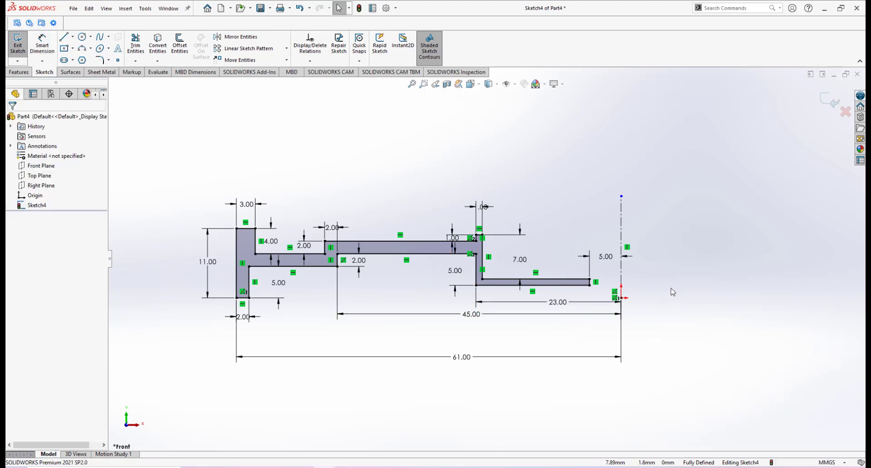
# Step: Revolve the profile 360 degrees about the vertical centerline to form the solid lid body
pyautogui.click(18, 73)
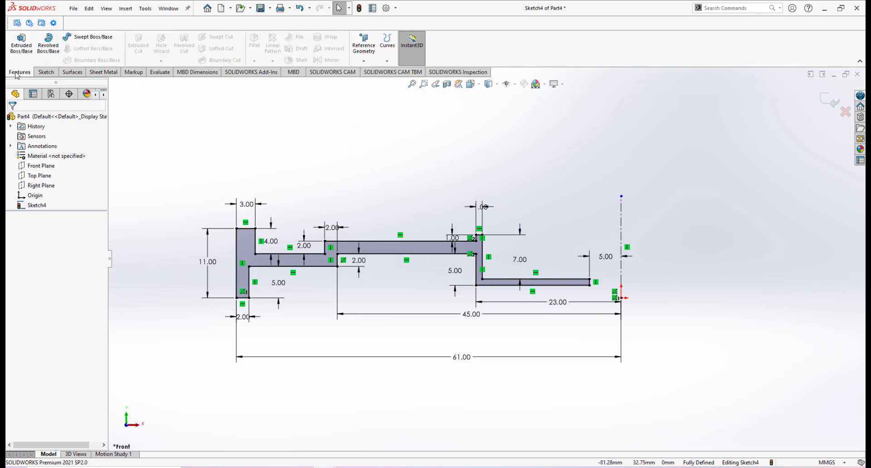
pyautogui.click(49, 43)
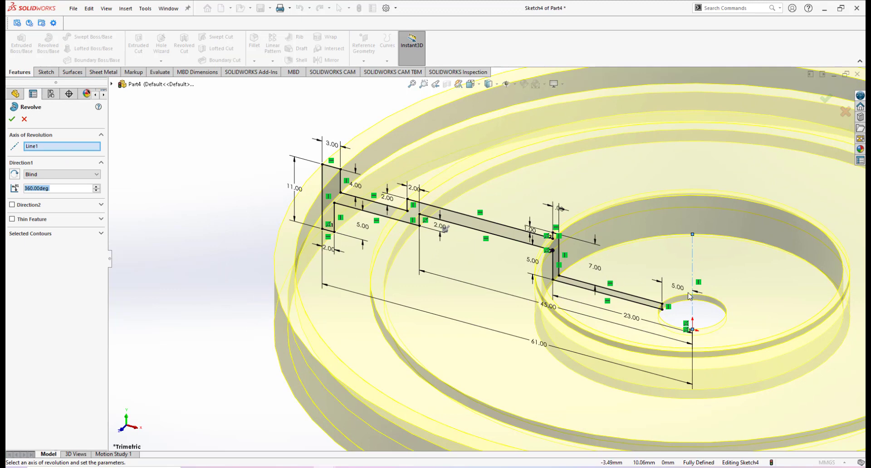
pyautogui.rightClick(33, 151)
pyautogui.click(45, 152)
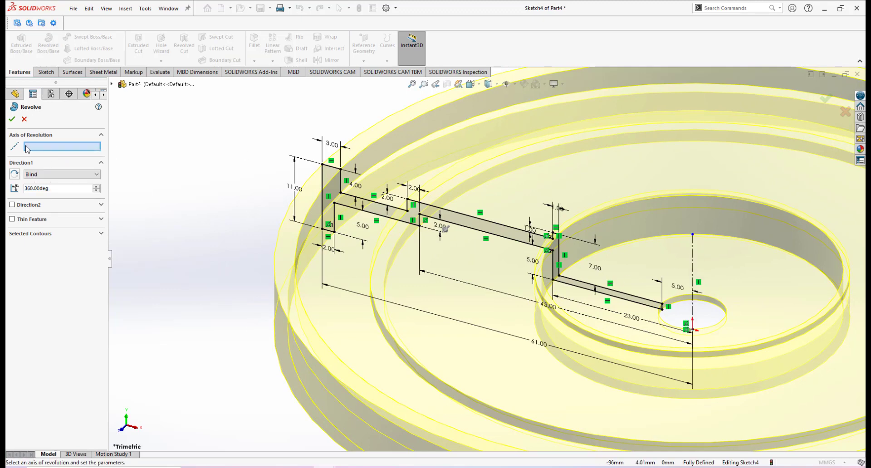
pyautogui.click(692, 260)
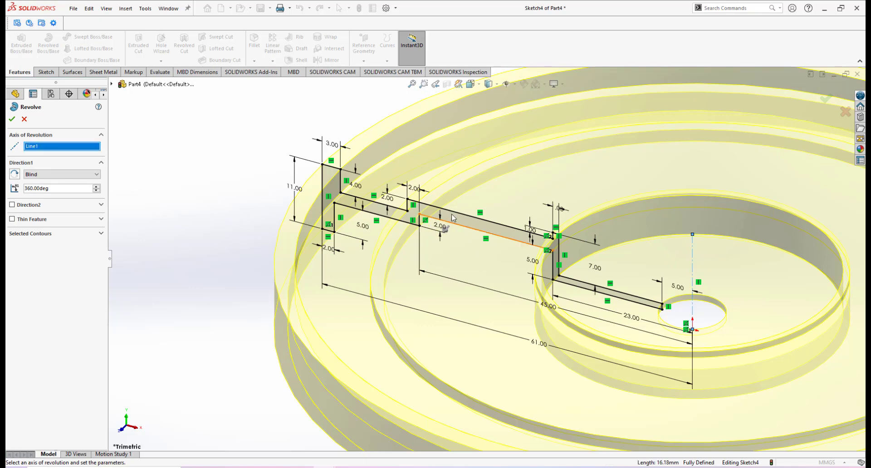
pyautogui.press('z')
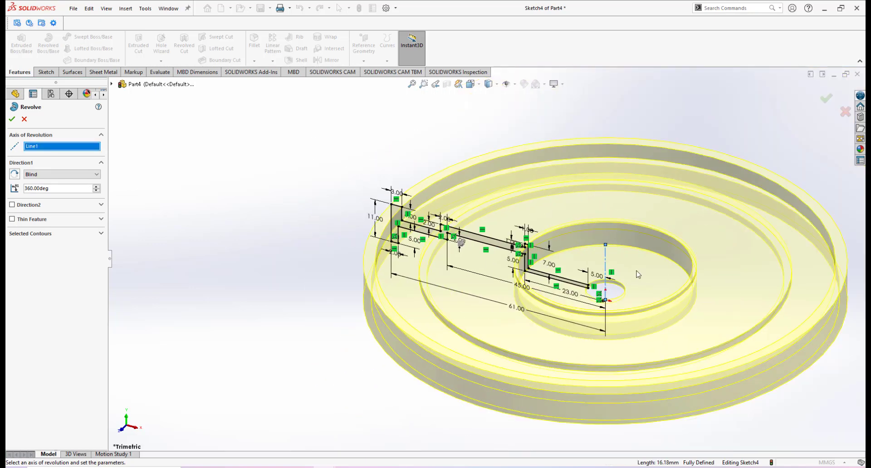
pyautogui.click(12, 120)
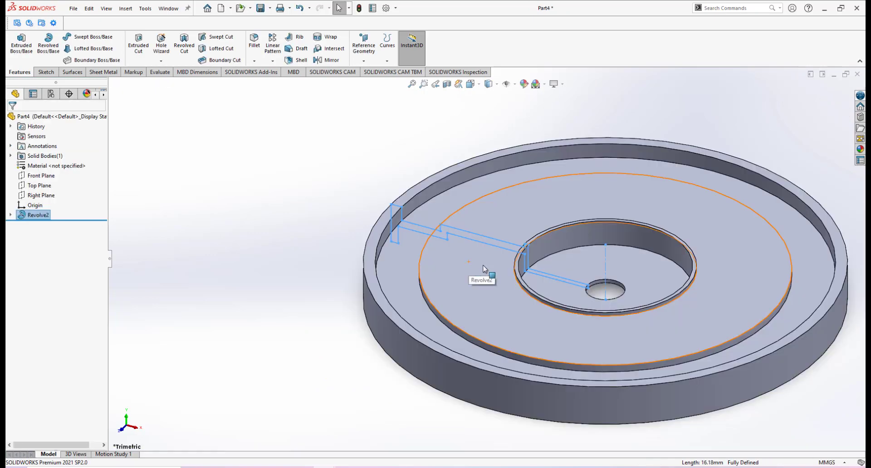
# Step: Compare the revolved lid with the IMG_20221217_225308.jpg photo, examining its rim and closure tab, and return to SOLIDWORKS
pyautogui.scroll(-1, 637, 304)
pyautogui.scroll(2, 627, 293)
pyautogui.scroll(-2, 609, 278)
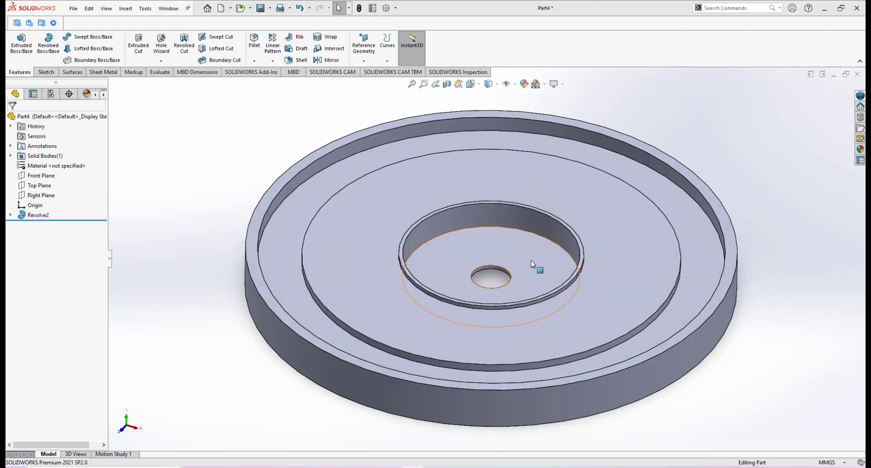
pyautogui.moveTo(390, 467)
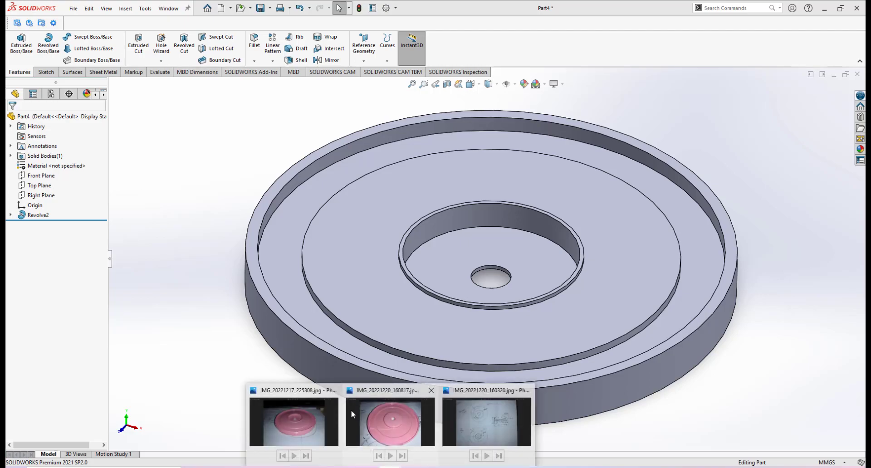
pyautogui.moveTo(351, 410)
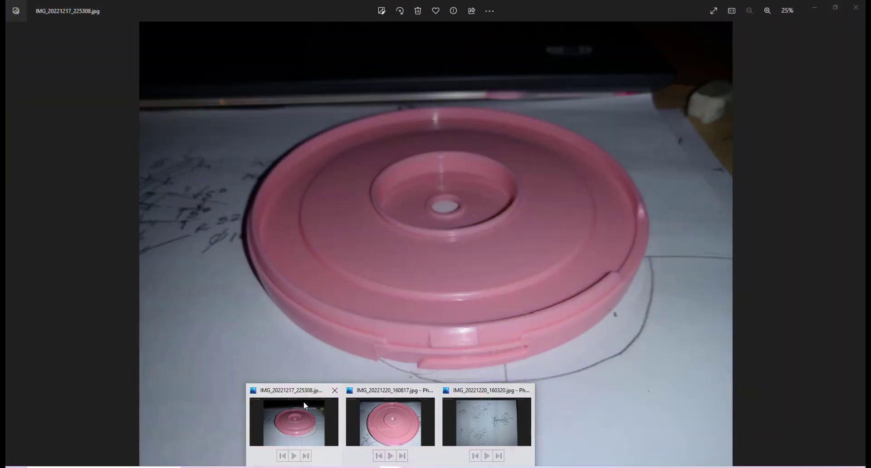
pyautogui.click(303, 401)
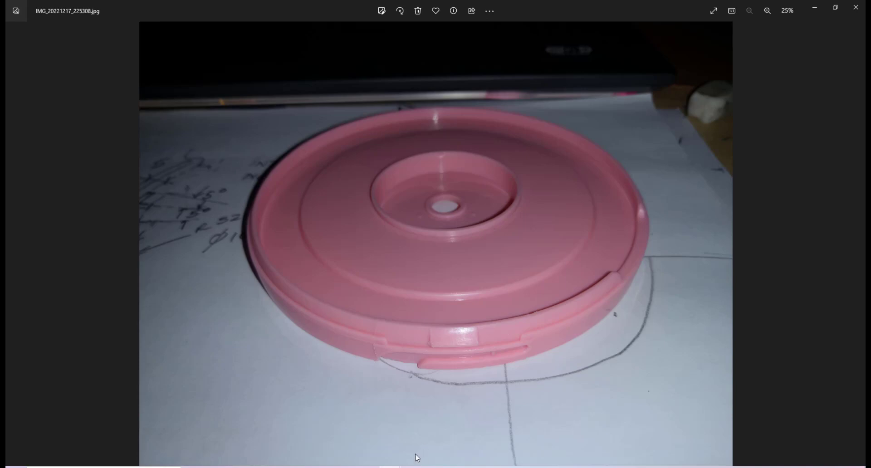
pyautogui.moveTo(325, 467)
pyautogui.click(360, 411)
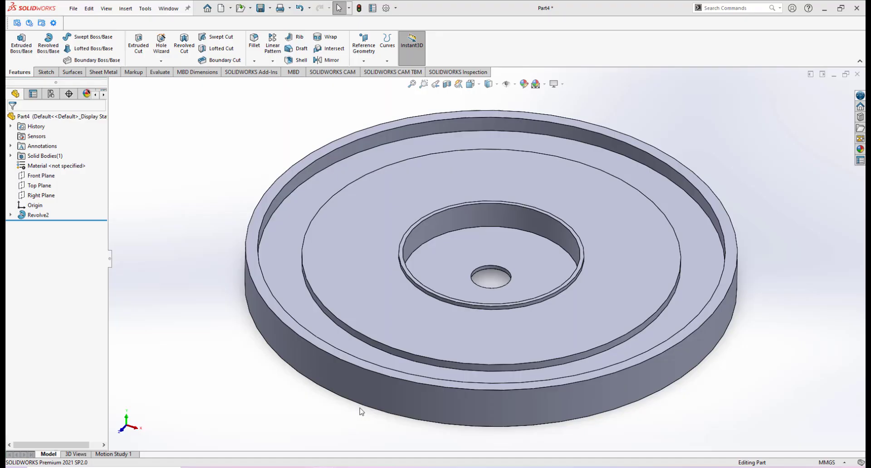
# Step: Start a new sketch on the top face of the lid's outer rim
pyautogui.moveTo(320, 244)
pyautogui.mouseDown(button='middle')
pyautogui.moveTo(361, 236)
pyautogui.moveTo(360, 181)
pyautogui.moveTo(311, 247)
pyautogui.mouseUp(button='middle')
pyautogui.moveTo(304, 203); pyautogui.dragTo(257, 216, button='middle')
pyautogui.click(257, 216)
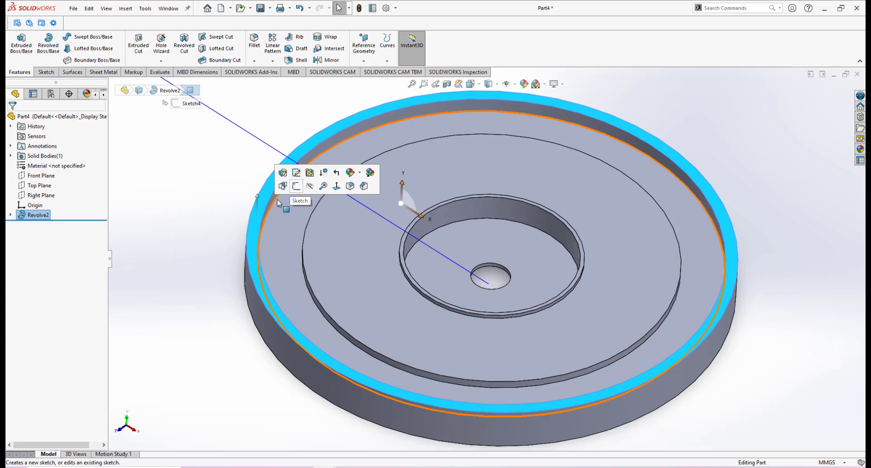
pyautogui.click(295, 186)
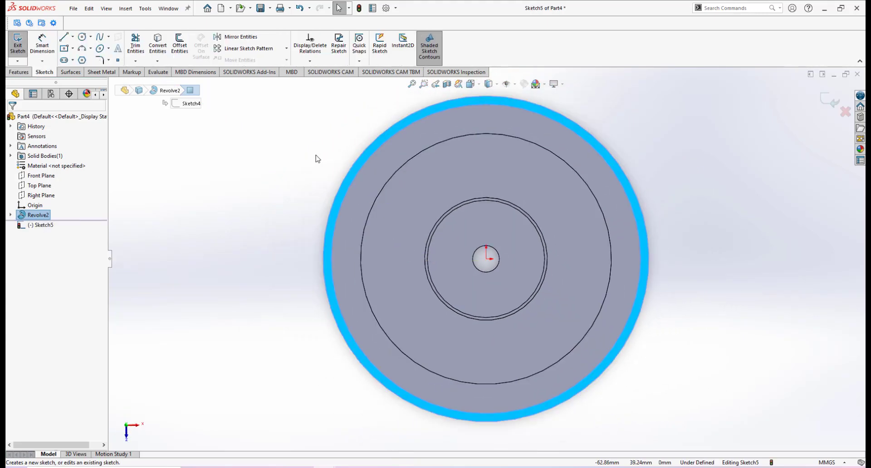
pyautogui.click(318, 158)
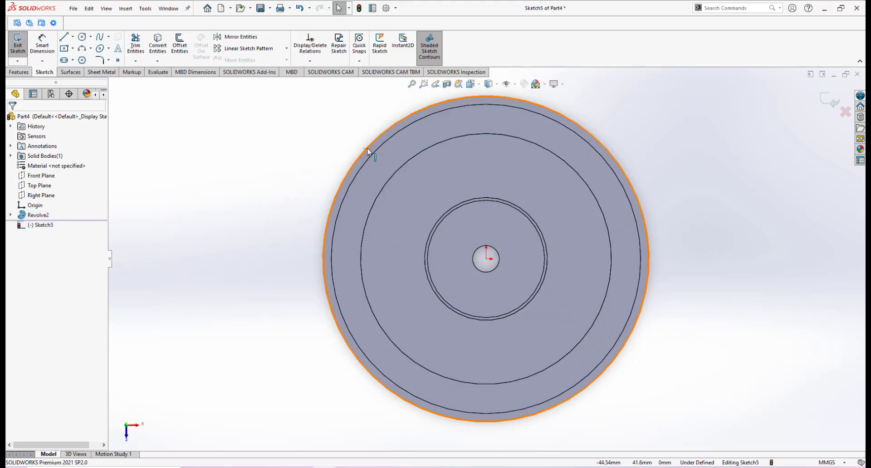
# Step: Convert the rim's outermost circular edge into a sketch circle
pyautogui.click(367, 151)
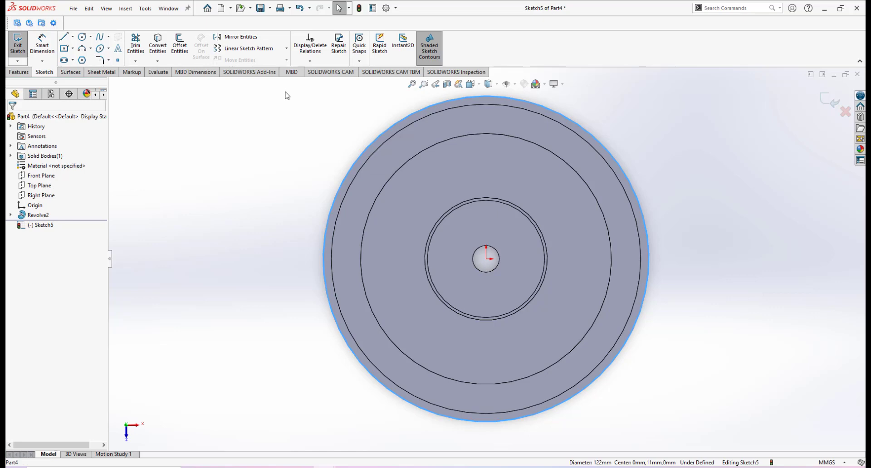
pyautogui.click(157, 44)
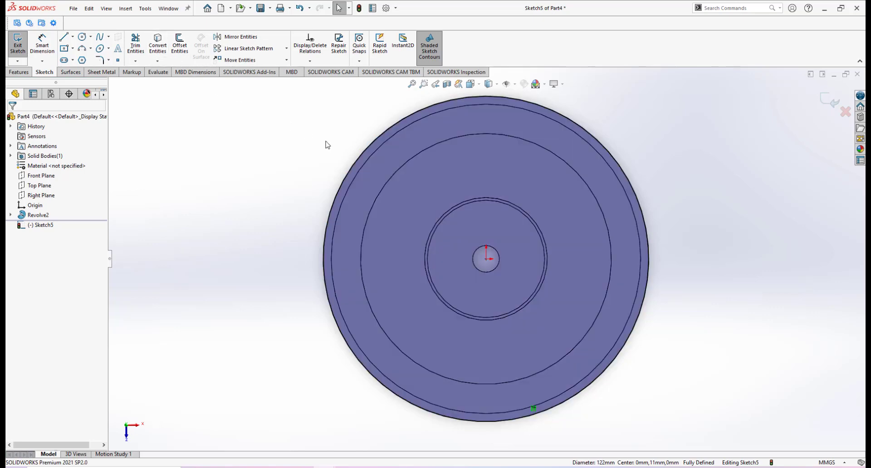
pyautogui.click(366, 150)
pyautogui.click(320, 124)
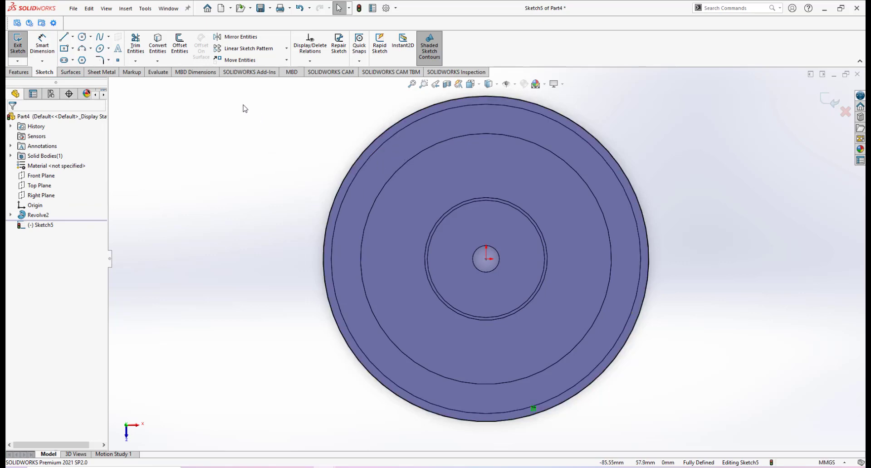
# Step: Offset the converted outer circle inward by 0.5 mm
pyautogui.click(180, 44)
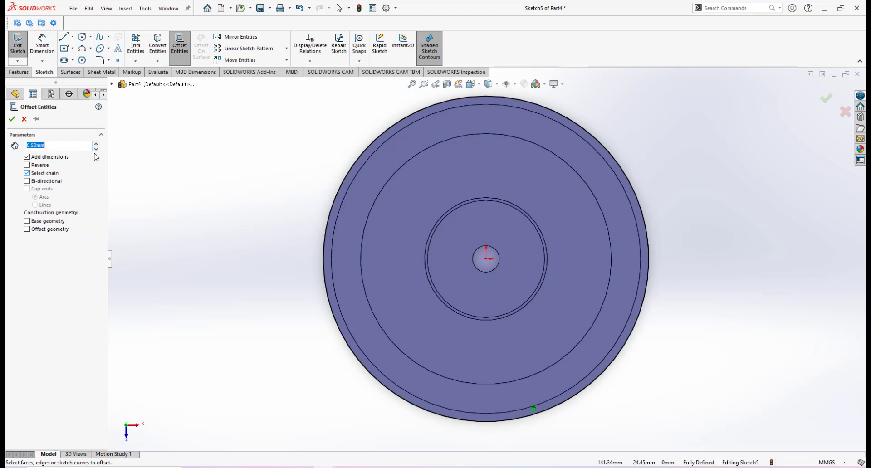
pyautogui.click(367, 150)
pyautogui.scroll(-5, 379, 161)
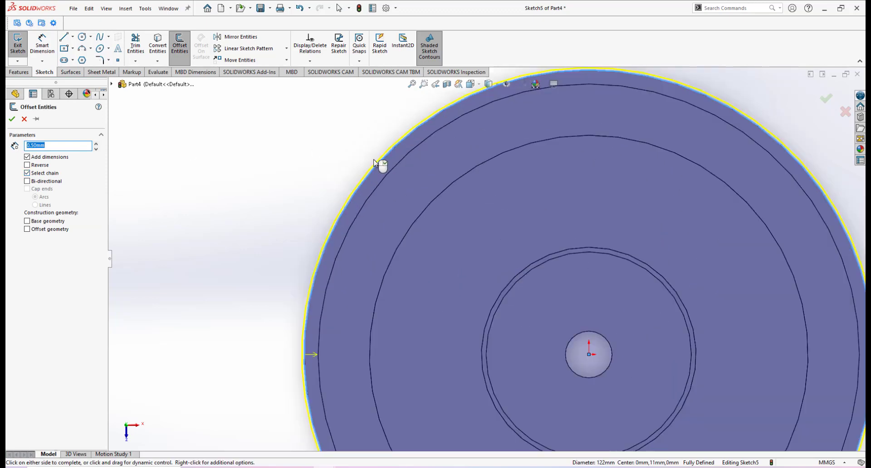
pyautogui.click(31, 166)
pyautogui.click(12, 119)
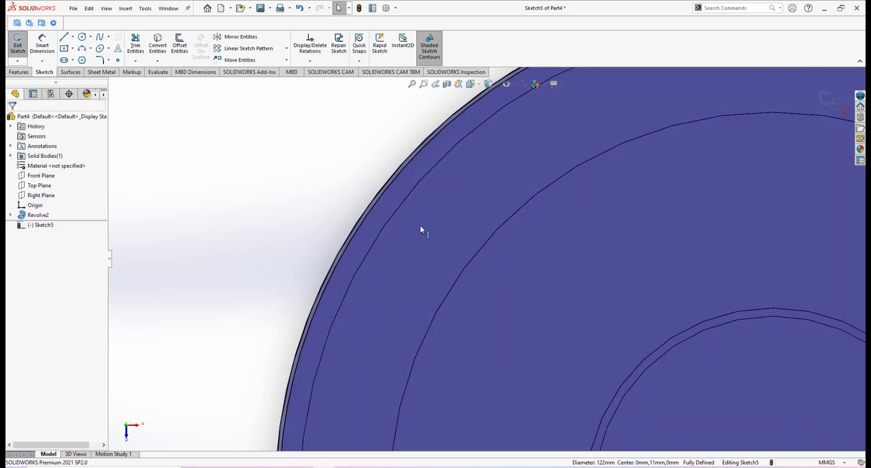
# Step: Cut the thin ring between the two rim circles with a blind Extruded Cut 3 mm deep
pyautogui.scroll(5, 536, 276)
pyautogui.scroll(-3, 575, 296)
pyautogui.moveTo(534, 291)
pyautogui.mouseDown(button='middle')
pyautogui.moveTo(528, 241)
pyautogui.moveTo(538, 173)
pyautogui.mouseUp(button='middle')
pyautogui.moveTo(433, 339); pyautogui.dragTo(435, 324, button='middle')
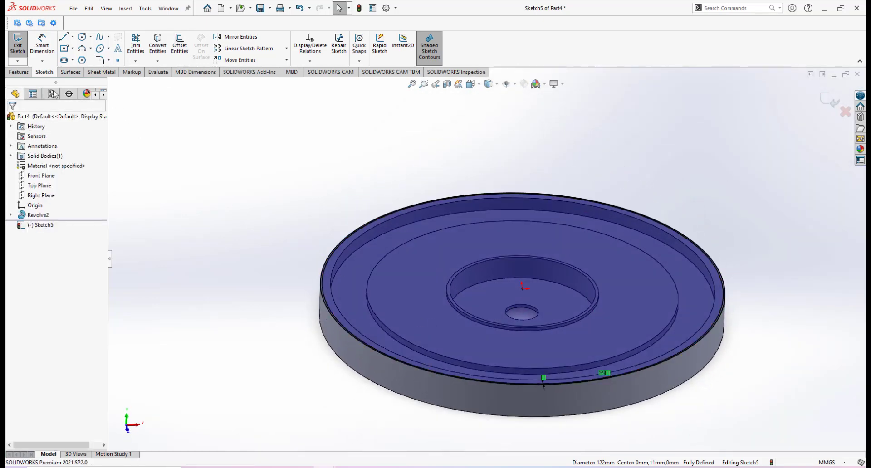
pyautogui.click(18, 73)
pyautogui.click(138, 43)
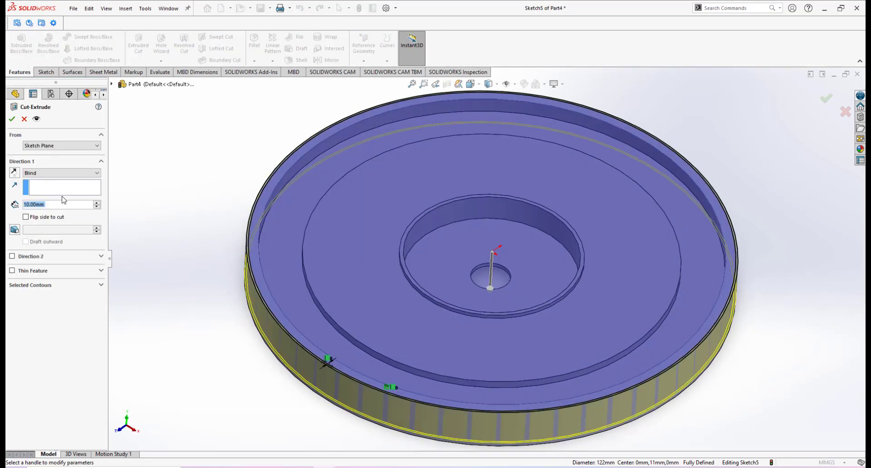
pyautogui.write('3')
pyautogui.press('Return')
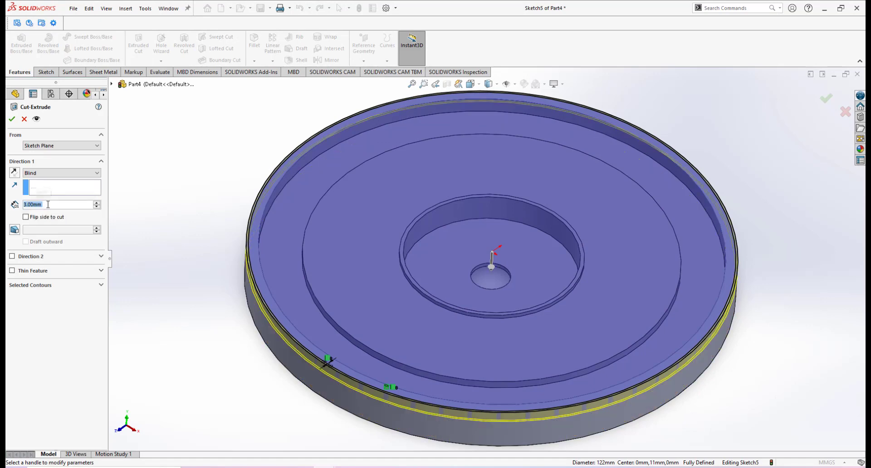
pyautogui.click(12, 119)
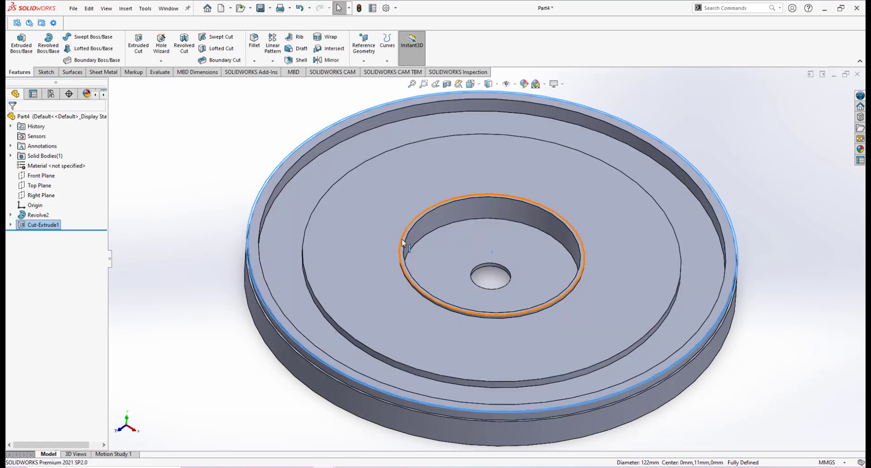
# Step: Compare the stepped rim with the IMG_20221217_225308.jpg photo, examining the closure tab and front rim details, and return to SOLIDWORKS
pyautogui.moveTo(399, 238); pyautogui.dragTo(443, 270, button='middle')
pyautogui.click(267, 291)
pyautogui.moveTo(267, 292); pyautogui.dragTo(410, 272, button='middle')
pyautogui.moveTo(390, 466)
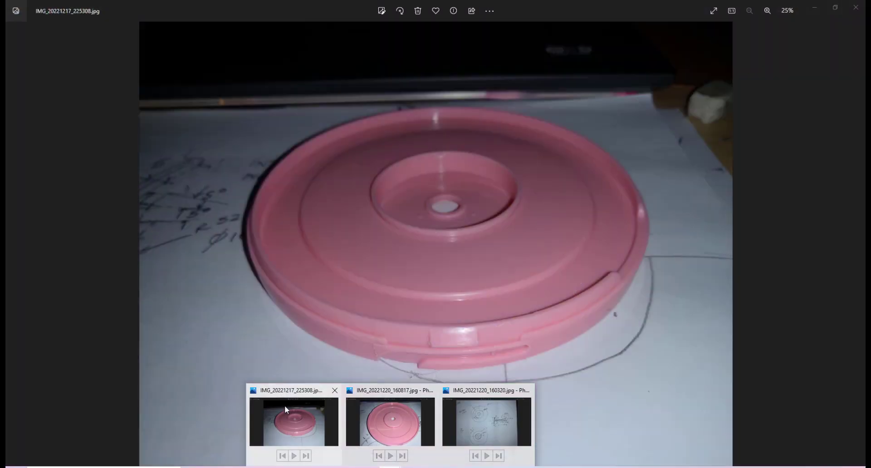
pyautogui.click(284, 405)
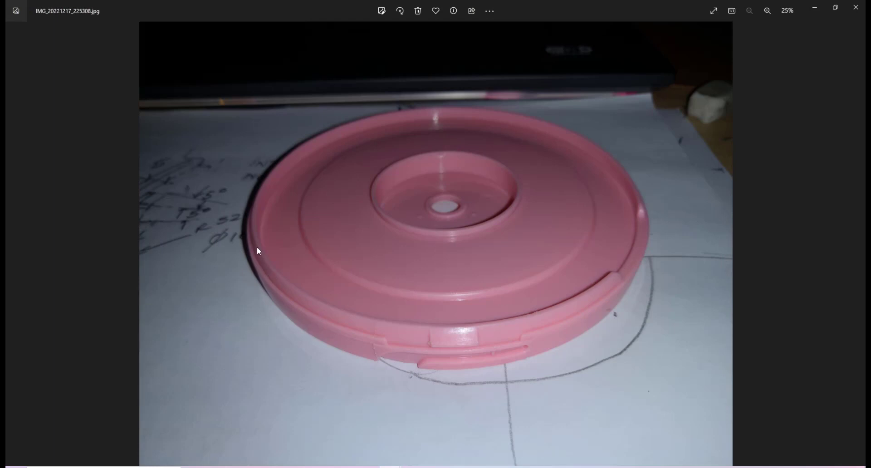
pyautogui.scroll(1, 401, 412)
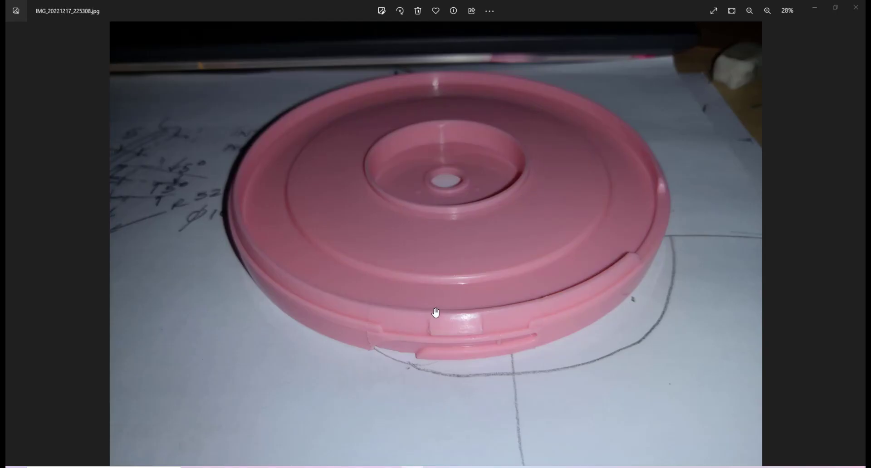
pyautogui.scroll(1, 444, 330)
pyautogui.scroll(-2, 446, 331)
pyautogui.scroll(1, 449, 338)
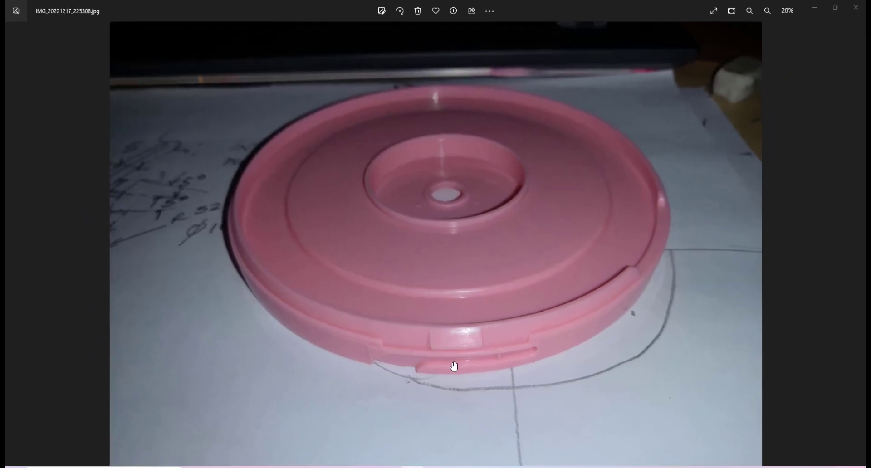
pyautogui.scroll(-1, 452, 362)
pyautogui.scroll(5, 452, 361)
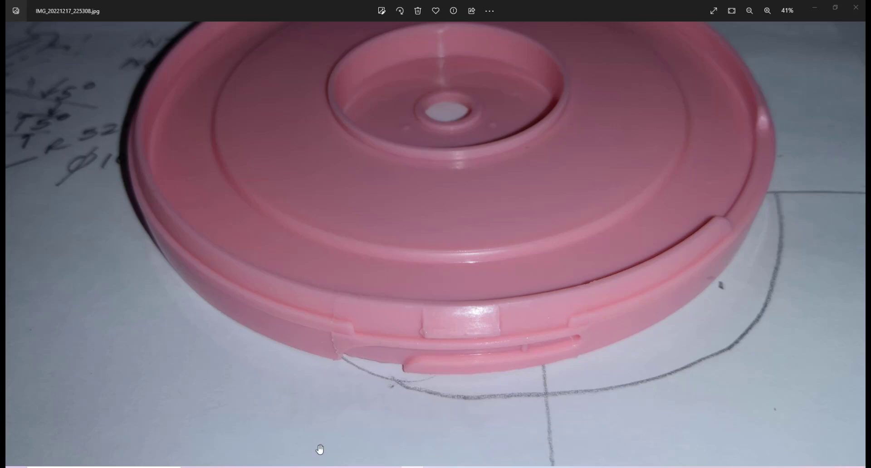
pyautogui.moveTo(321, 467)
pyautogui.click(356, 410)
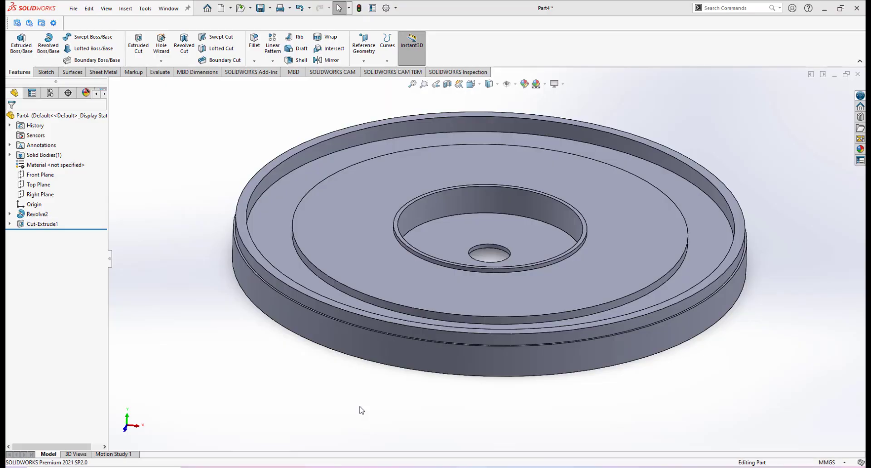
# Step: Start a new sketch on the narrow ledge face that the cut left around the rim
pyautogui.scroll(-3, 492, 342)
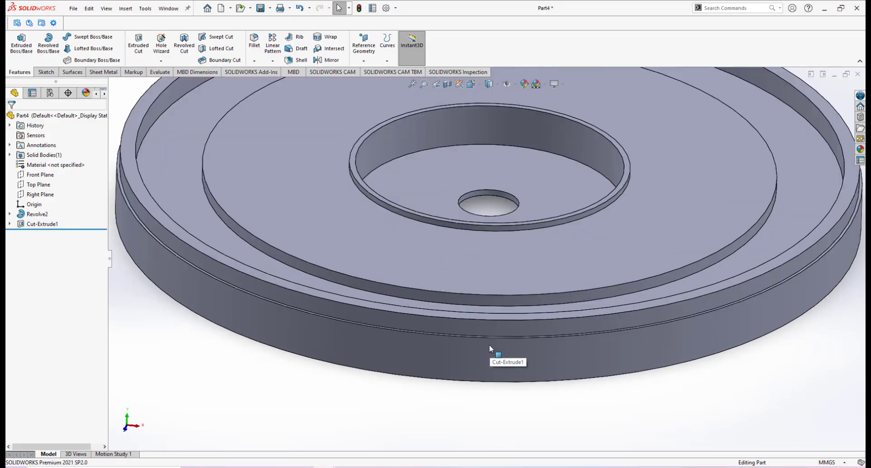
pyautogui.scroll(-5, 488, 335)
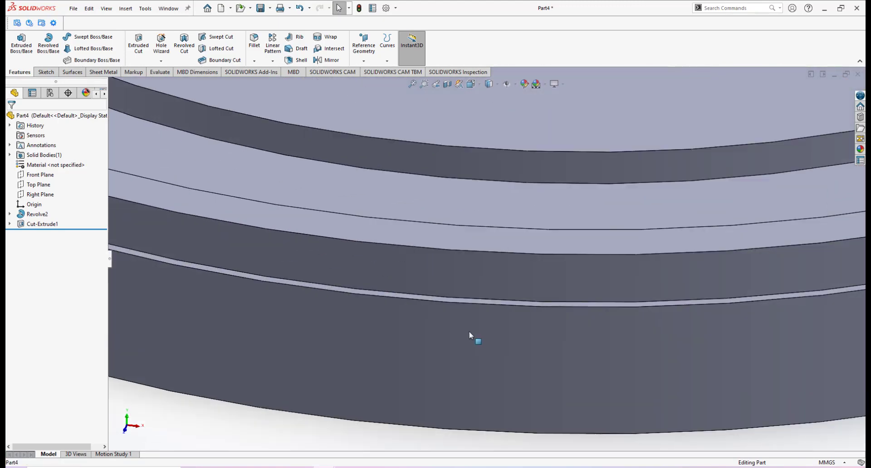
pyautogui.scroll(-2, 464, 302)
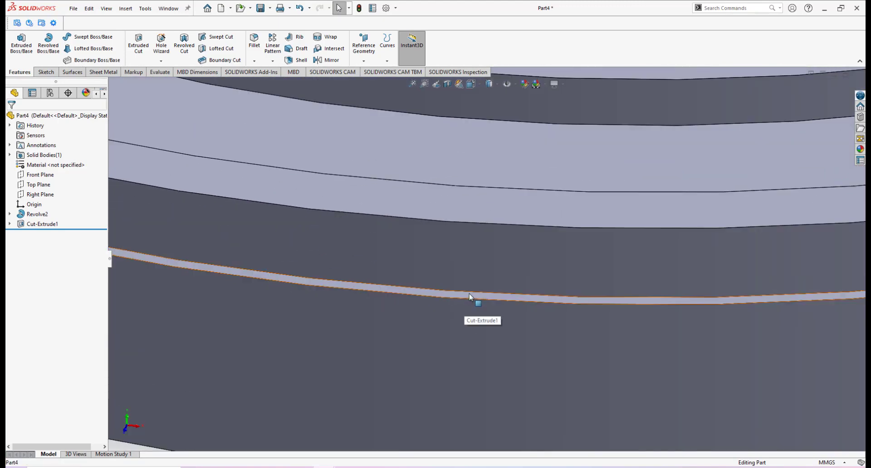
pyautogui.click(468, 294)
pyautogui.click(509, 267)
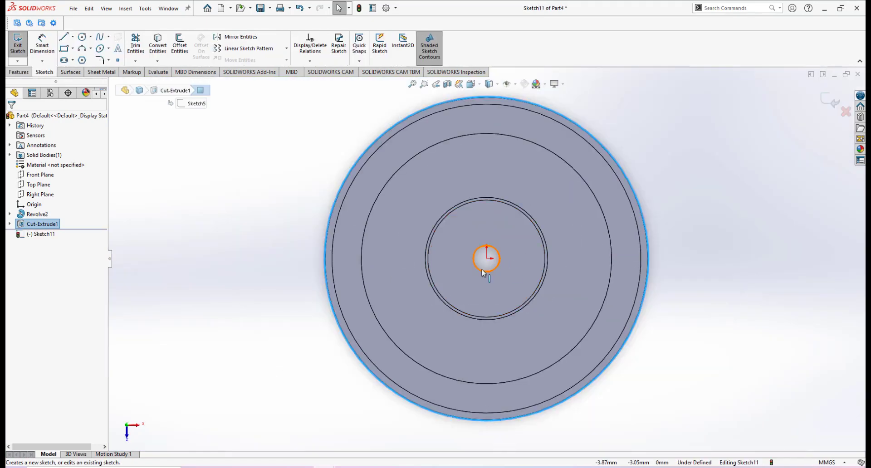
# Step: Draw a vertical centerline from the origin down to the ledge's outer circular edge
pyautogui.click(73, 37)
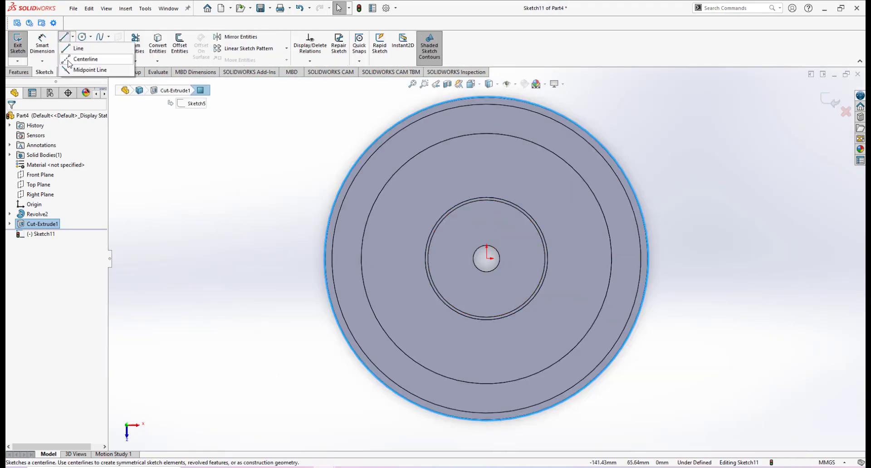
pyautogui.click(82, 56)
pyautogui.click(486, 259)
pyautogui.scroll(-3, 497, 395)
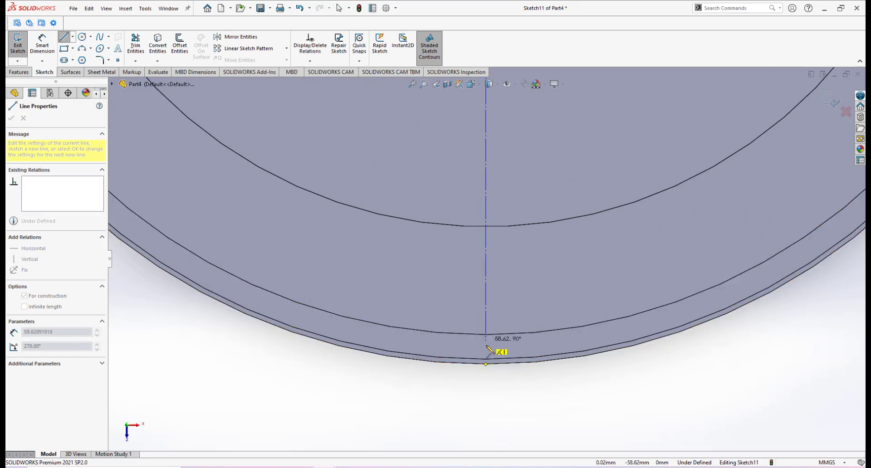
pyautogui.click(485, 362)
pyautogui.rightClick(501, 366)
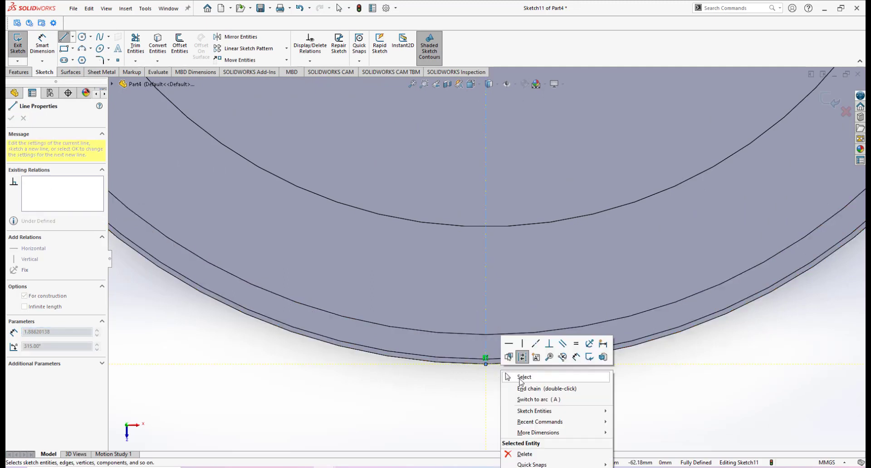
pyautogui.click(521, 380)
# Step: Draw a solid line from the origin to the ledge's outer edge, about 3.5° to the positive X side of the centerline
pyautogui.click(64, 36)
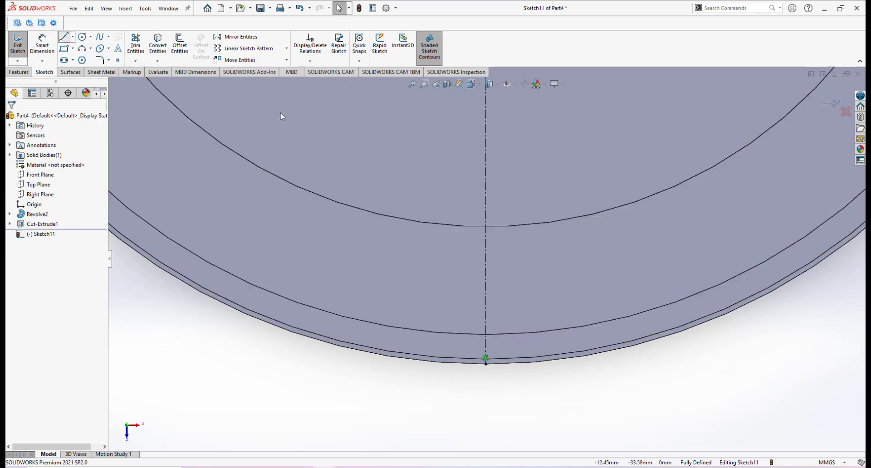
pyautogui.scroll(3, 483, 169)
pyautogui.scroll(2, 482, 169)
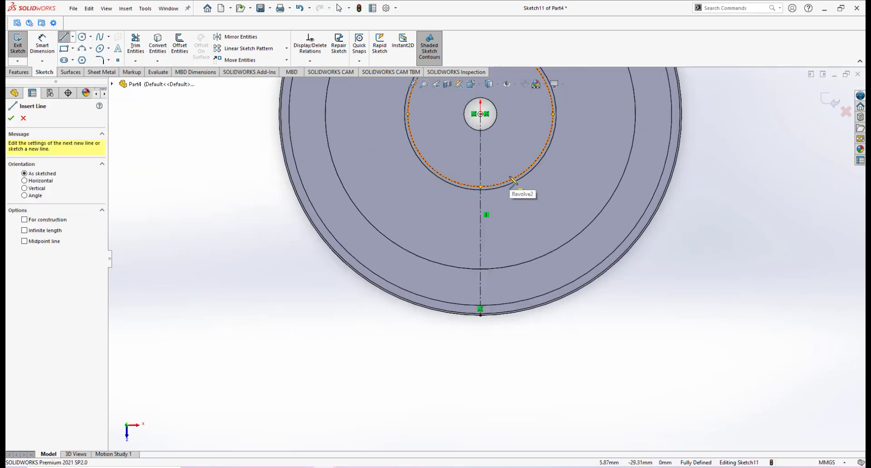
pyautogui.click(481, 115)
pyautogui.scroll(-3, 502, 287)
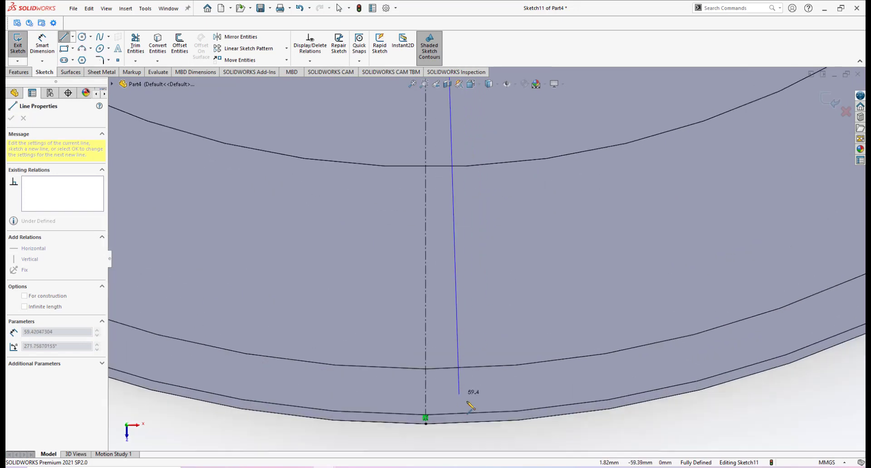
pyautogui.click(494, 416)
pyautogui.rightClick(537, 384)
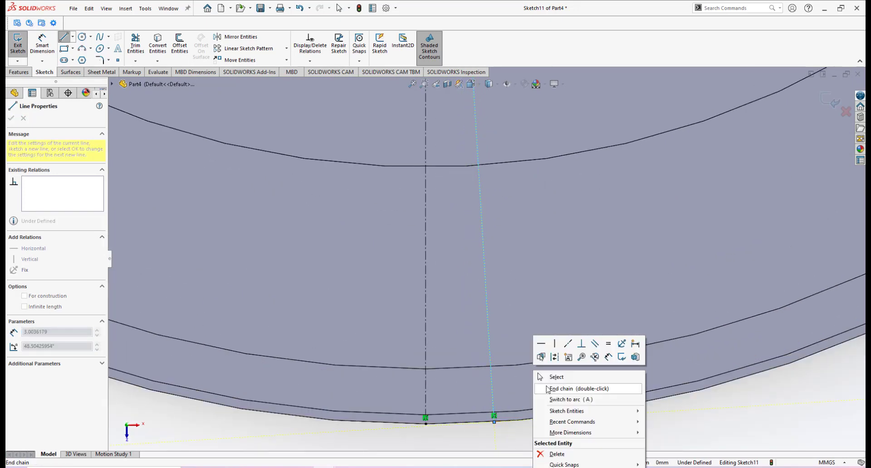
pyautogui.click(553, 379)
# Step: Dimension the angle between the slanted line and the centerline as 6°
pyautogui.click(42, 44)
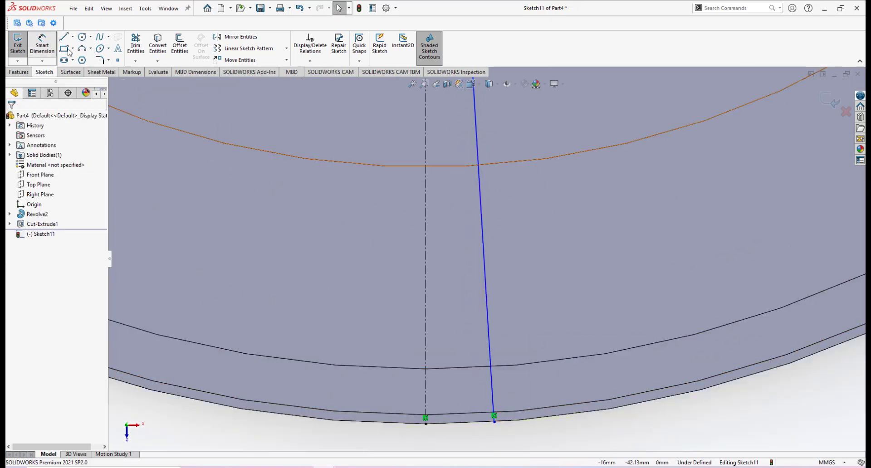
pyautogui.click(485, 271)
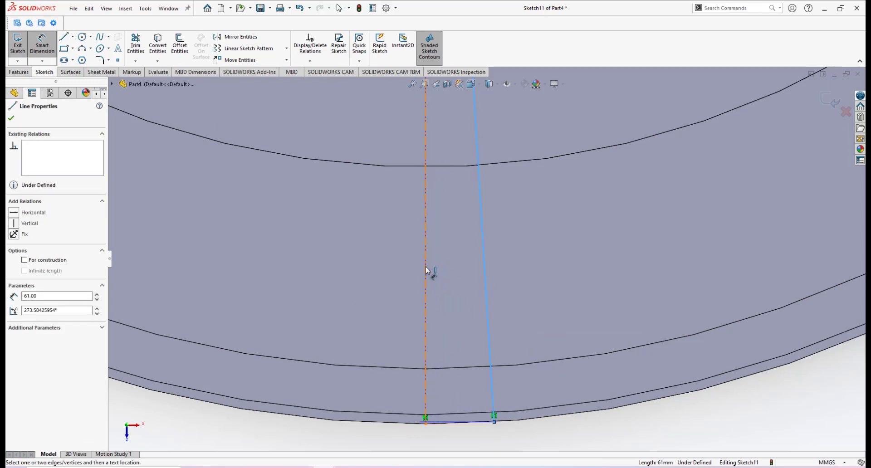
pyautogui.click(427, 271)
pyautogui.click(456, 274)
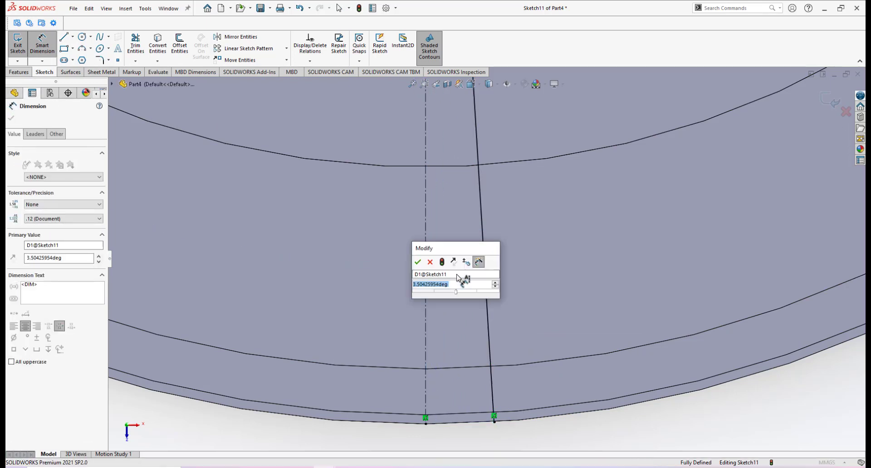
pyautogui.write('6')
pyautogui.press('Return')
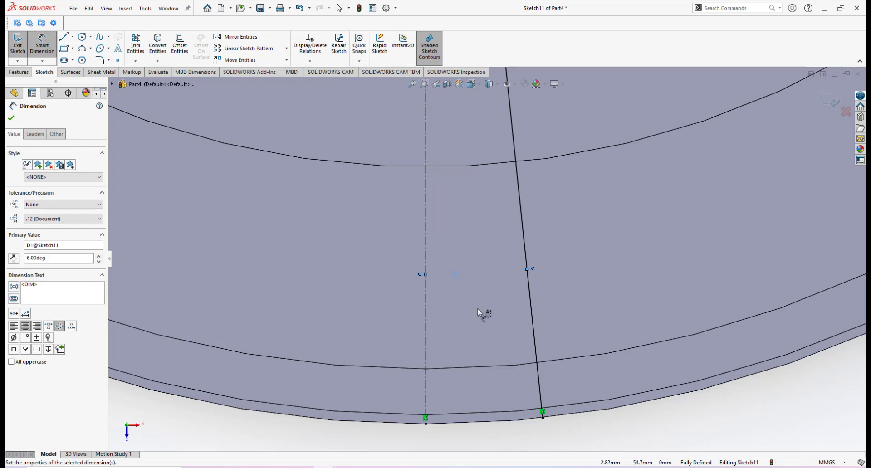
# Step: Mirror the slanted line about the vertical centerline, keeping the original
pyautogui.scroll(2, 485, 322)
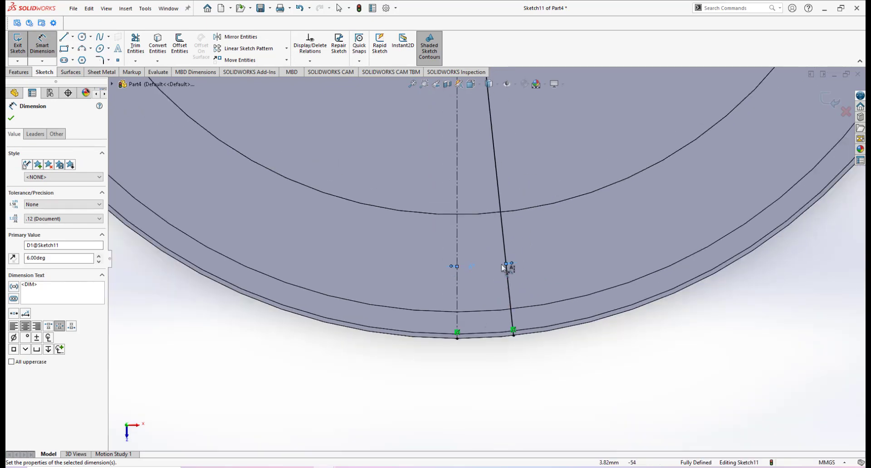
pyautogui.click(236, 36)
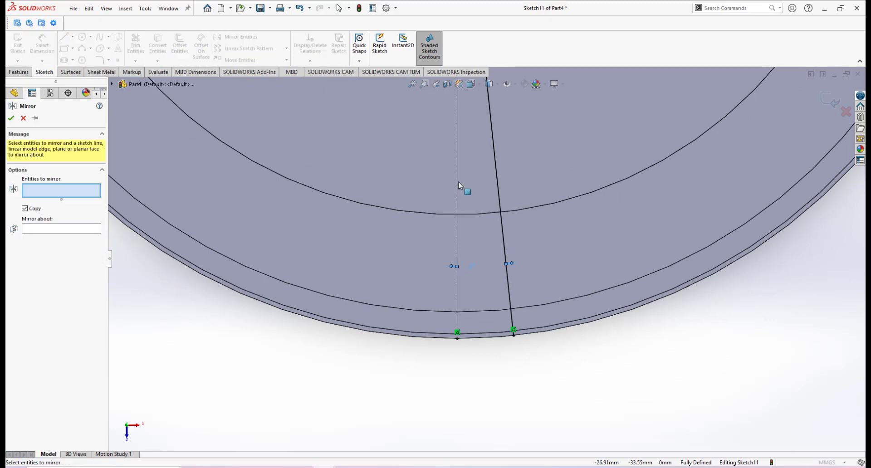
pyautogui.click(497, 165)
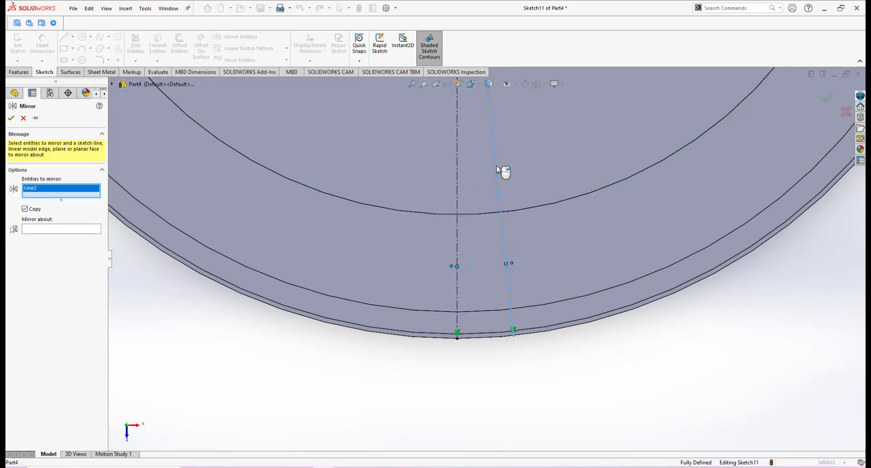
pyautogui.click(45, 229)
pyautogui.click(461, 250)
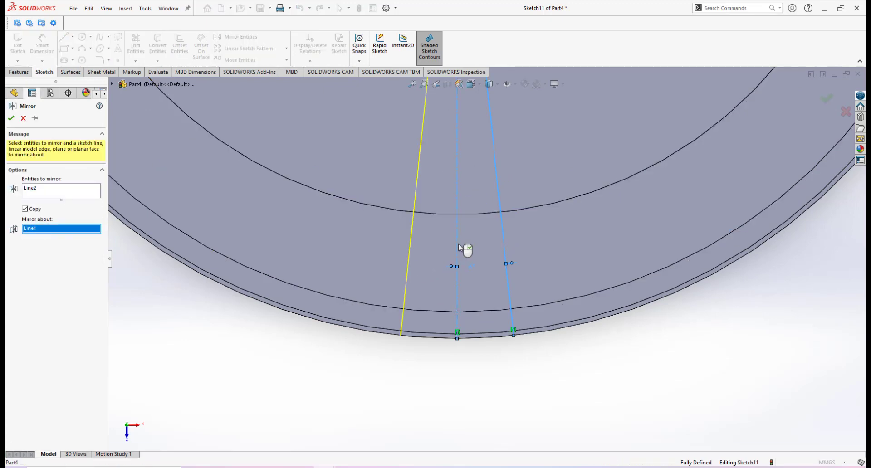
pyautogui.click(11, 118)
# Step: Change both slanted lines to construction geometry
pyautogui.scroll(-5, 472, 335)
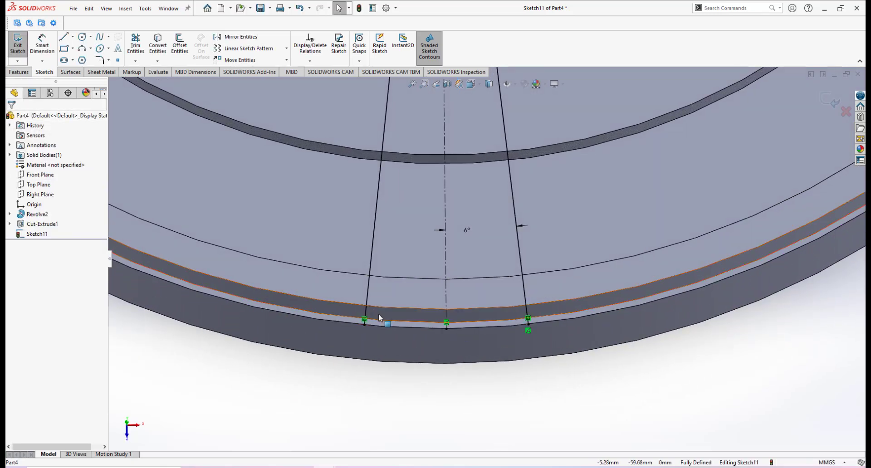
pyautogui.scroll(-4, 377, 318)
pyautogui.scroll(-1, 591, 314)
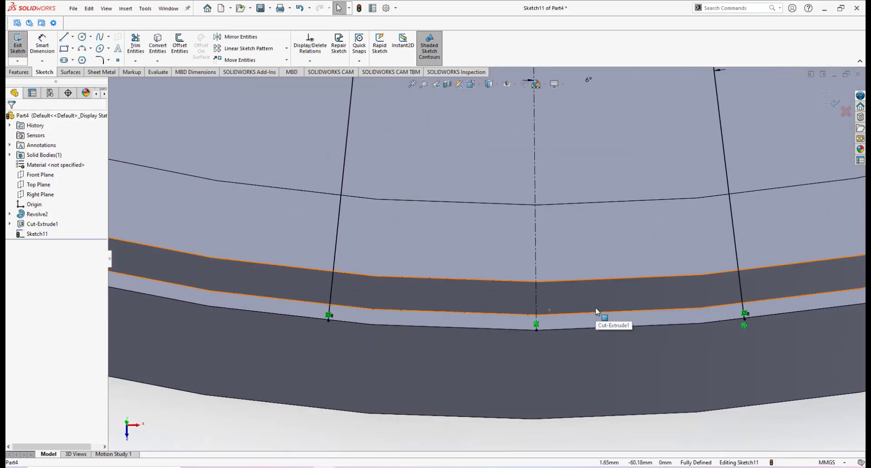
pyautogui.click(338, 219)
pyautogui.keyDown('ctrl'); pyautogui.click(734, 235); pyautogui.keyUp('ctrl')
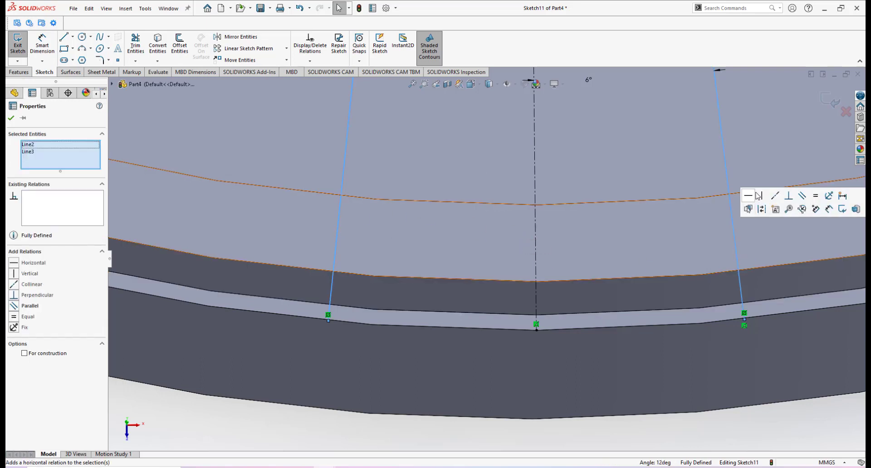
pyautogui.press('Escape')
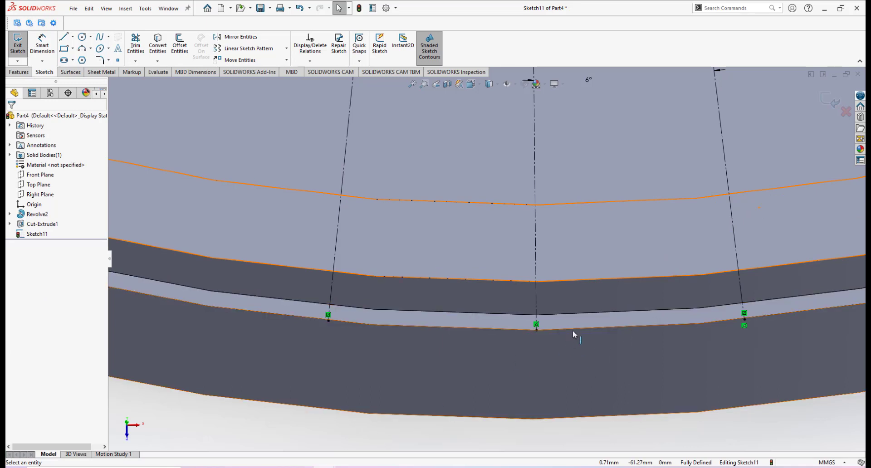
# Step: Convert the ledge's inner and outer circular edges into sketch circles
pyautogui.click(602, 319)
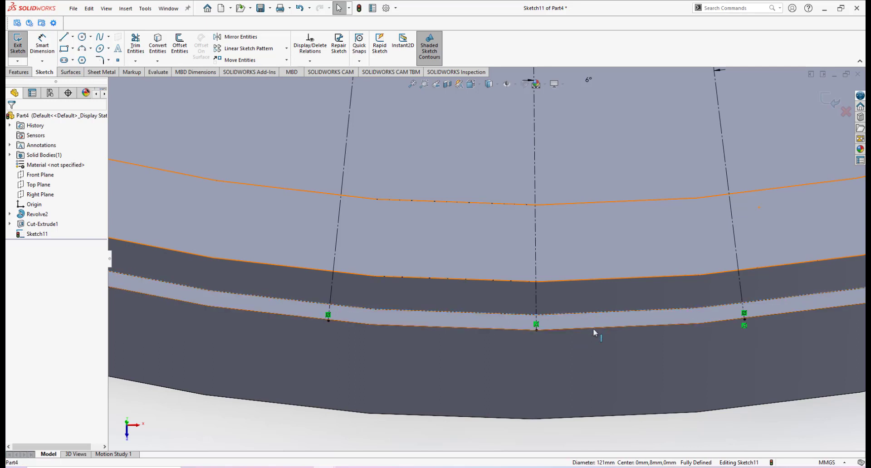
pyautogui.click(160, 49)
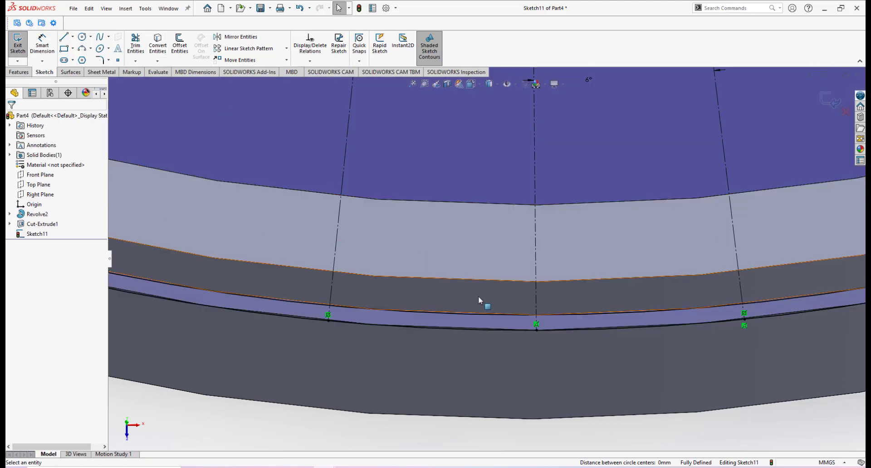
# Step: Trim the converted circles and slanted lines down to the narrow closed tab profile between the two slanted lines on the ledge
pyautogui.scroll(5, 482, 301)
pyautogui.scroll(-4, 537, 239)
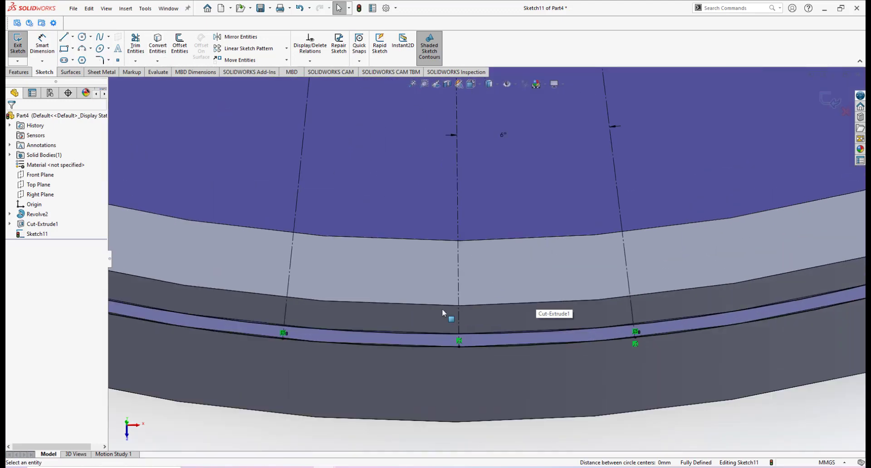
pyautogui.click(135, 45)
pyautogui.moveTo(248, 347); pyautogui.dragTo(263, 308)
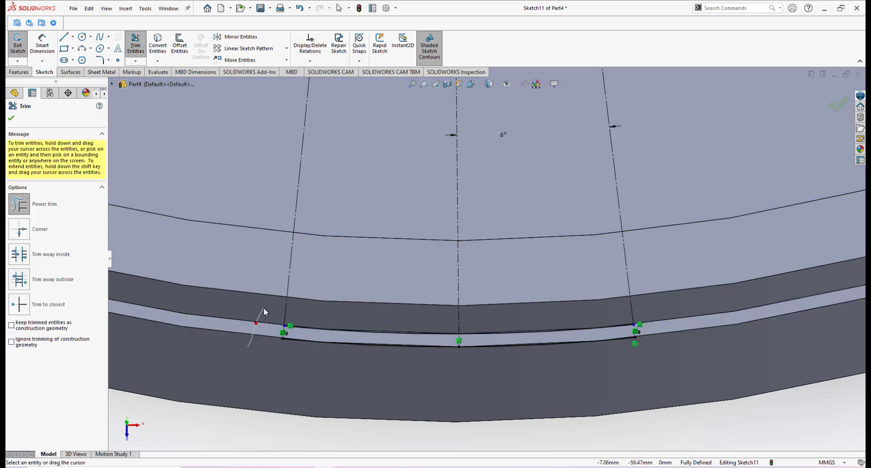
pyautogui.scroll(-2, 549, 309)
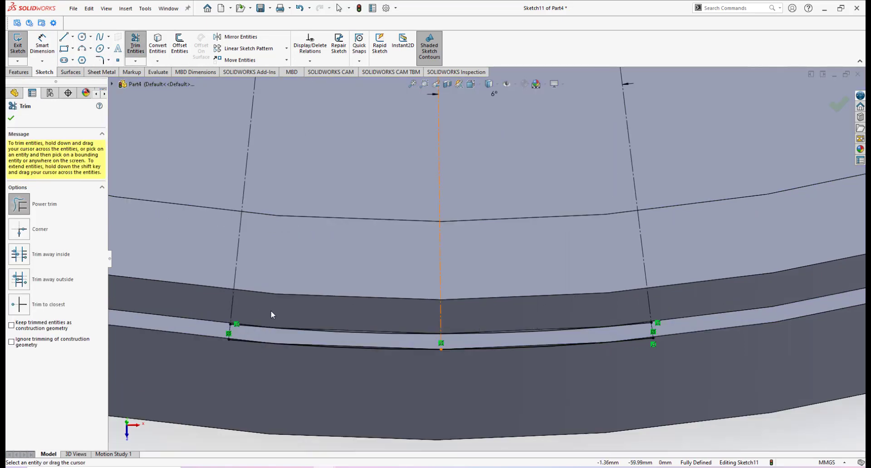
pyautogui.moveTo(242, 299); pyautogui.dragTo(223, 302)
pyautogui.moveTo(597, 303); pyautogui.dragTo(652, 303)
pyautogui.scroll(-6, 635, 332)
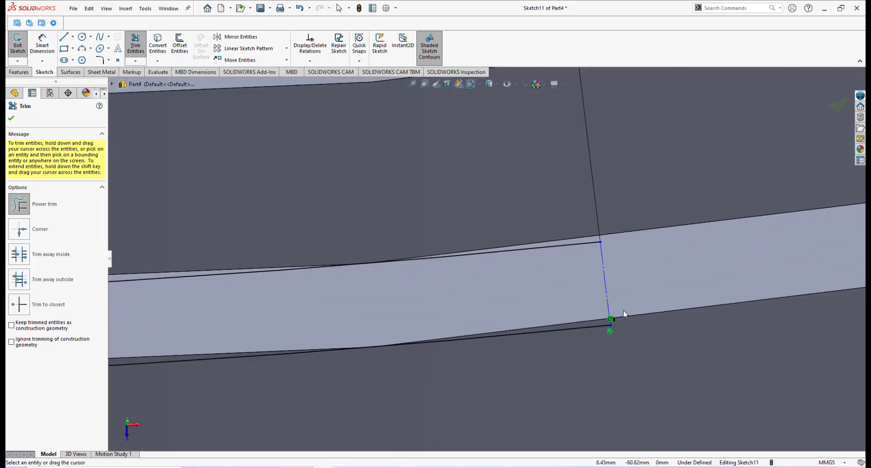
pyautogui.scroll(8, 598, 300)
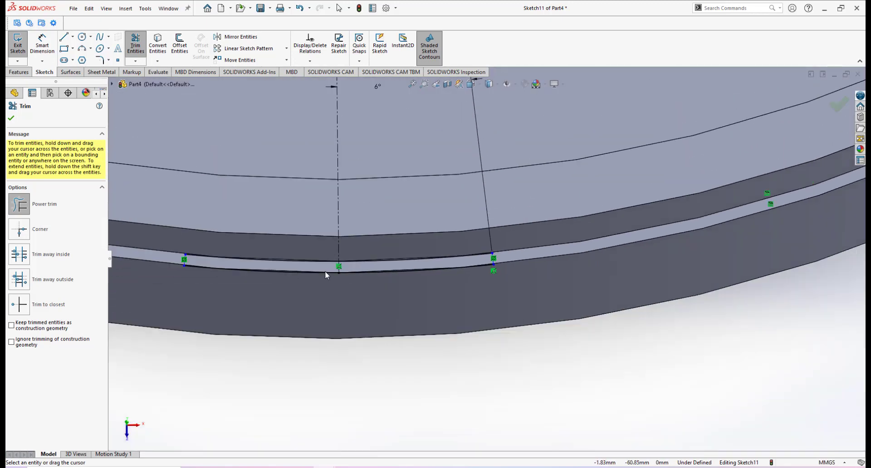
# Step: Change the short end line on the right side of the tab profile from construction to solid geometry
pyautogui.scroll(-3, 640, 262)
pyautogui.scroll(-2, 655, 202)
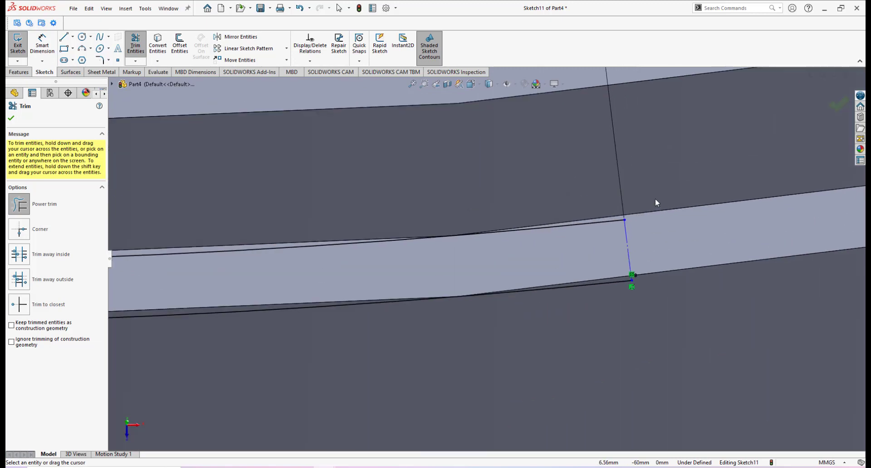
pyautogui.click(630, 246)
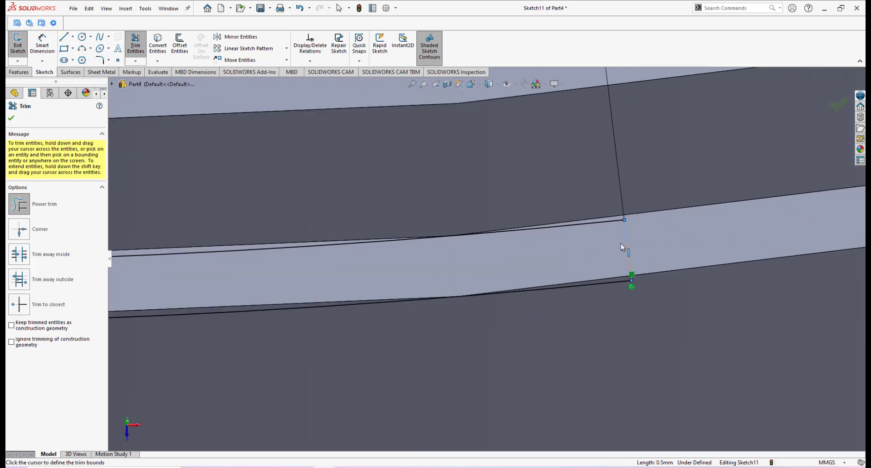
pyautogui.press('Escape')
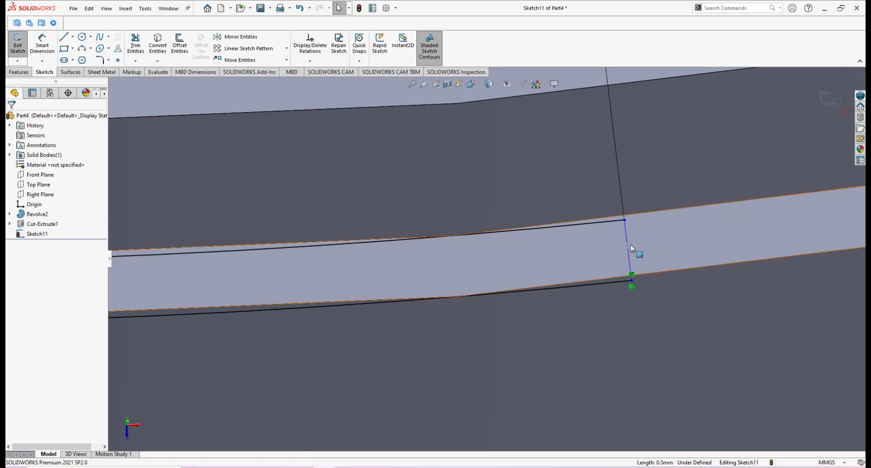
pyautogui.click(628, 250)
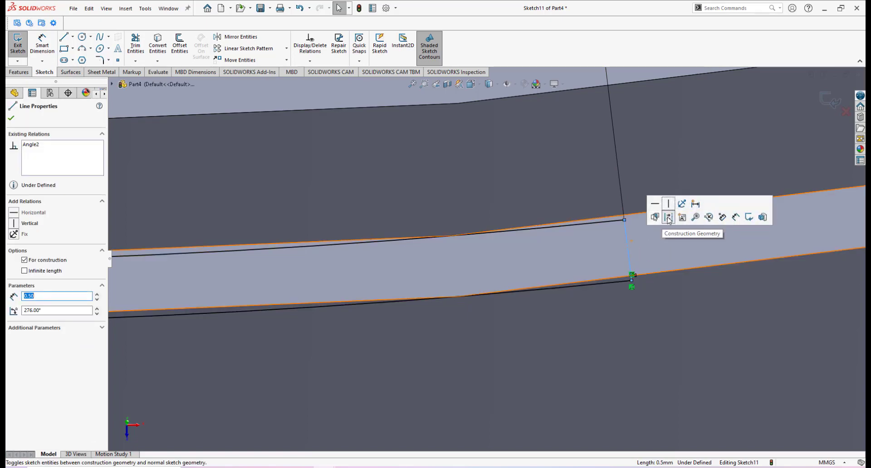
pyautogui.click(667, 219)
# Step: Change the short end line on the left side of the tab profile to solid geometry, closing the contour
pyautogui.scroll(9, 482, 268)
pyautogui.scroll(-8, 241, 238)
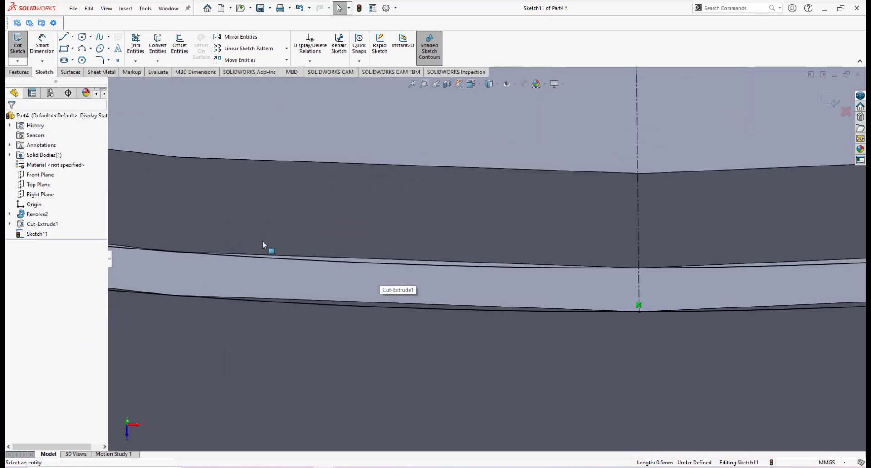
pyautogui.scroll(5, 262, 242)
pyautogui.scroll(-2, 417, 281)
pyautogui.click(435, 274)
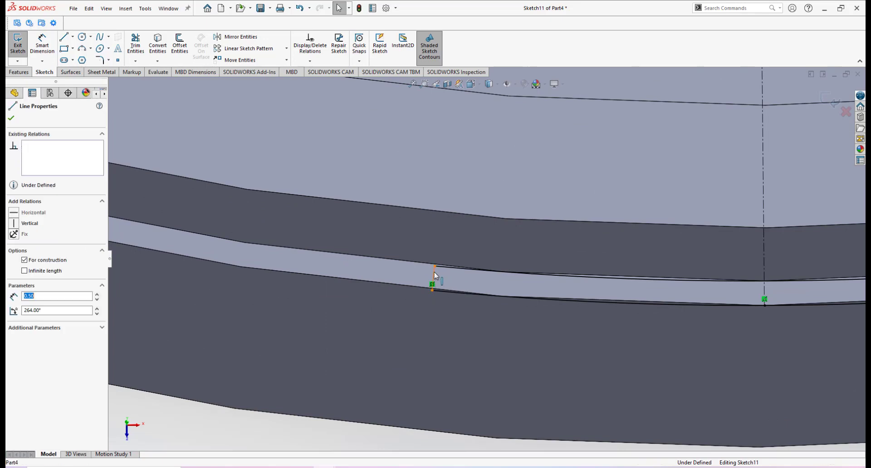
pyautogui.click(473, 246)
pyautogui.scroll(5, 580, 312)
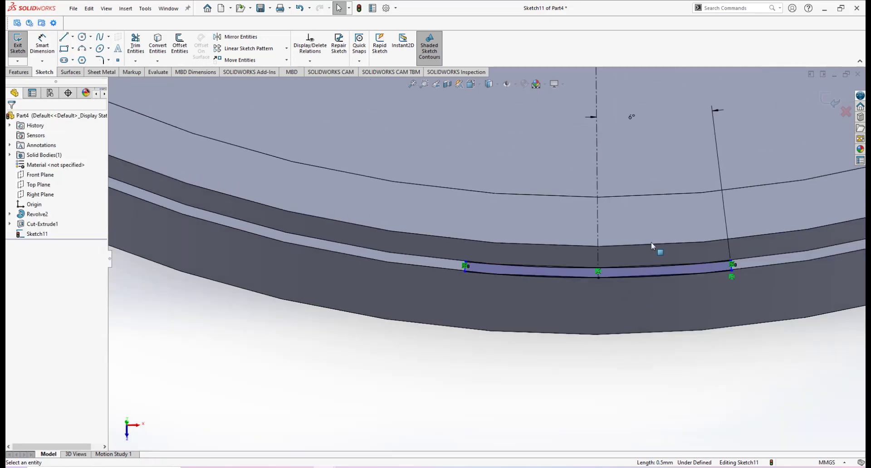
# Step: Make the profile's right end line coincident with the origin at the lid's center
pyautogui.scroll(-2, 457, 278)
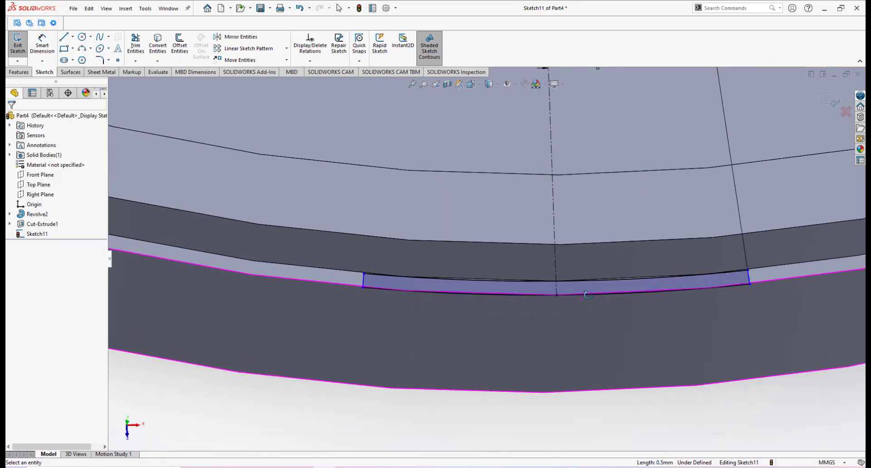
pyautogui.scroll(-2, 603, 289)
pyautogui.scroll(2, 585, 297)
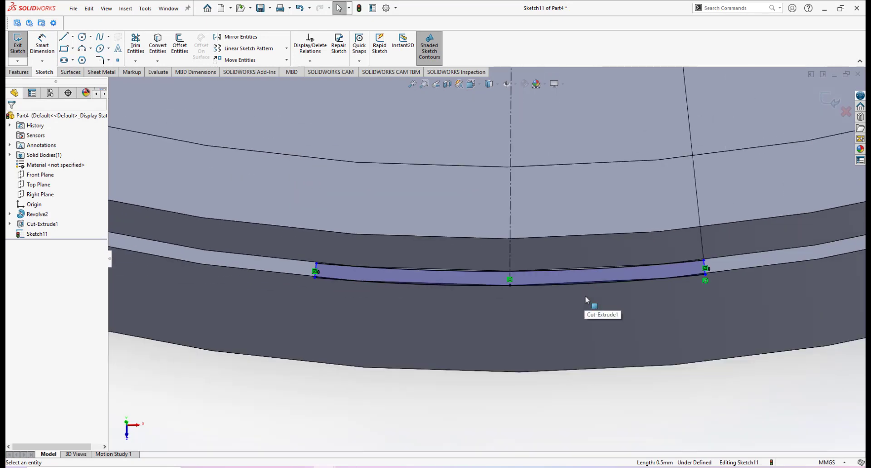
pyautogui.moveTo(585, 296); pyautogui.dragTo(582, 298, button='middle')
pyautogui.scroll(-1, 687, 351)
pyautogui.scroll(-2, 701, 225)
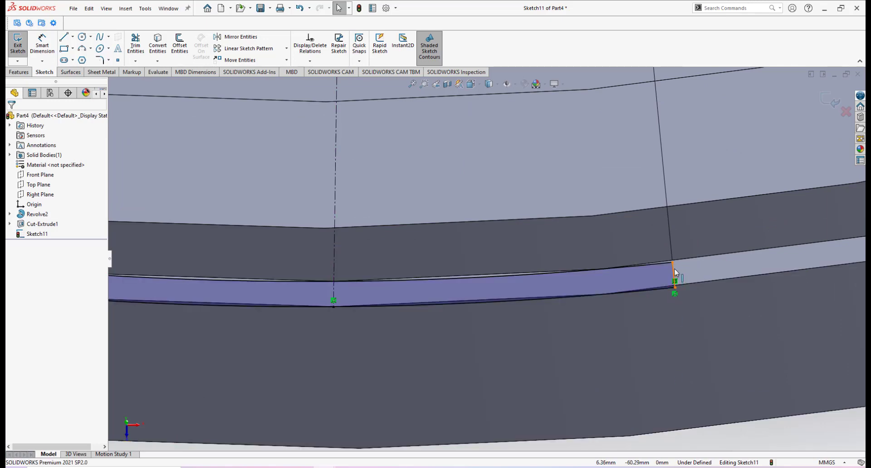
pyautogui.click(673, 272)
pyautogui.scroll(10, 655, 259)
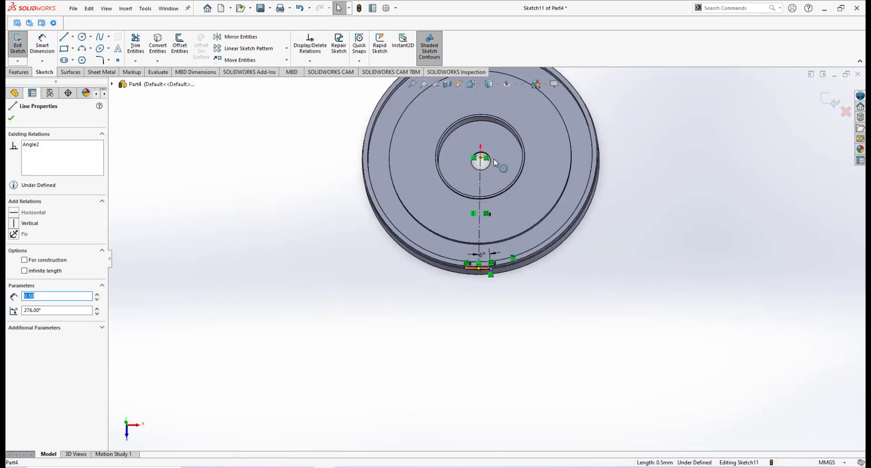
pyautogui.keyDown('ctrl'); pyautogui.click(469, 176); pyautogui.keyUp('ctrl')
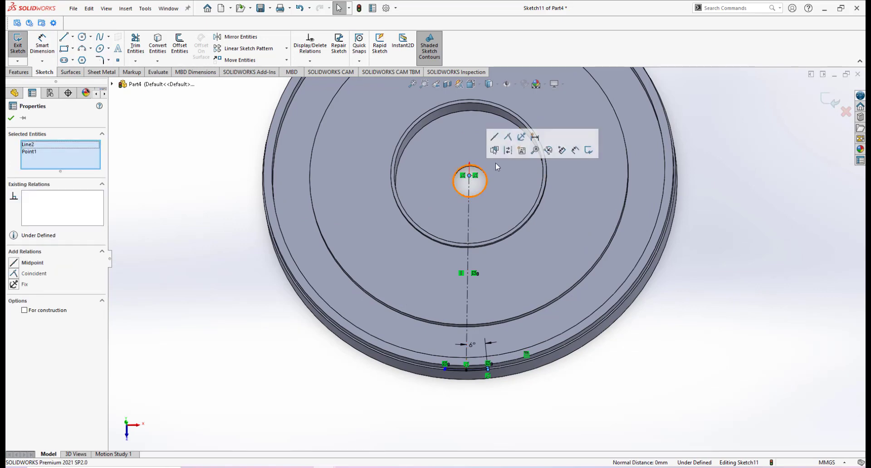
pyautogui.click(508, 138)
# Step: Make the profile's left end line coincident with the origin at the lid's center
pyautogui.scroll(-8, 456, 367)
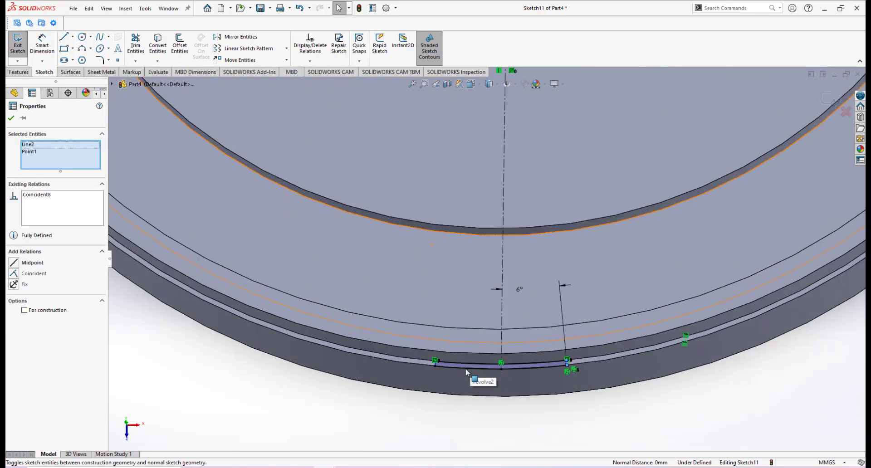
pyautogui.scroll(-2, 460, 367)
pyautogui.click(347, 404)
pyautogui.scroll(-4, 387, 347)
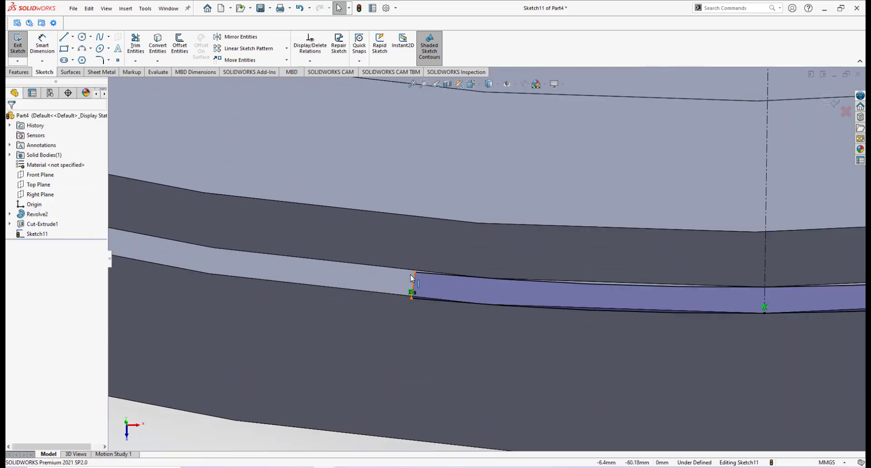
pyautogui.click(412, 280)
pyautogui.scroll(5, 454, 299)
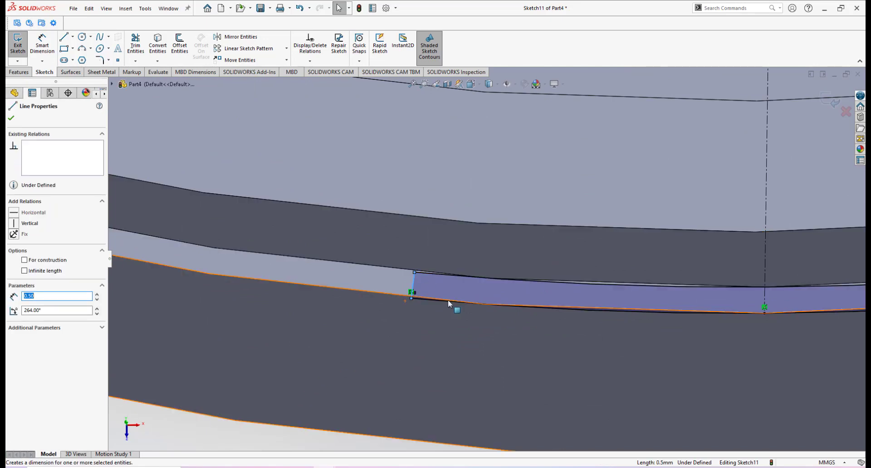
pyautogui.scroll(7, 517, 233)
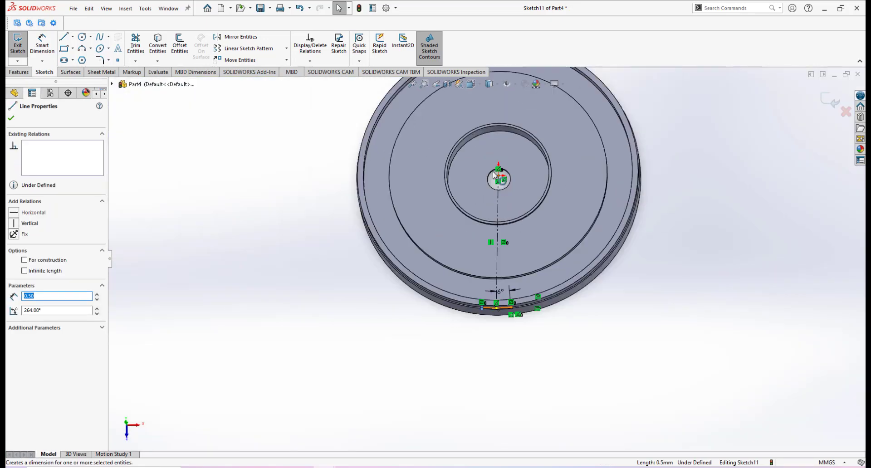
pyautogui.keyDown('ctrl'); pyautogui.click(499, 177); pyautogui.keyUp('ctrl')
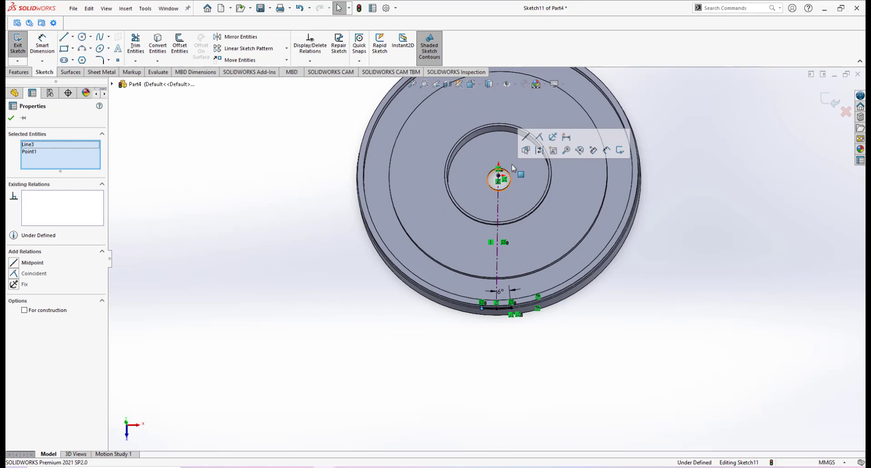
pyautogui.click(539, 138)
# Step: Extrude-cut the tab profile into the rim's ledge as a blind cut 2 mm deep
pyautogui.scroll(-4, 527, 335)
pyautogui.scroll(-5, 486, 268)
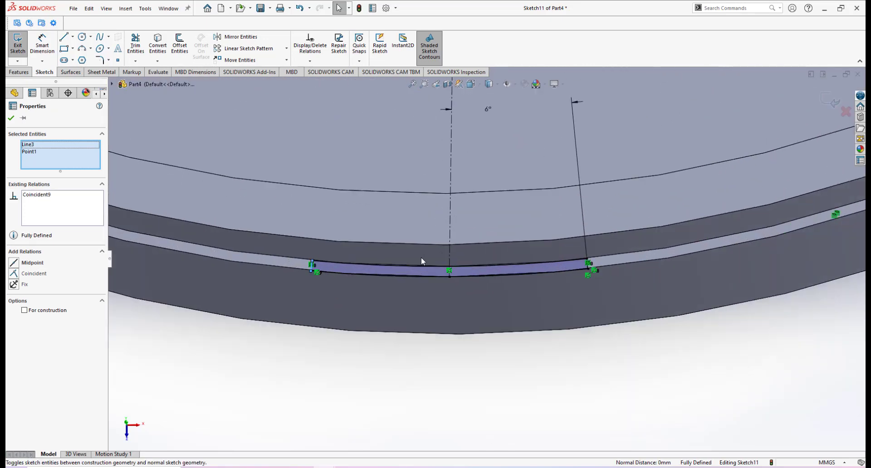
pyautogui.click(18, 72)
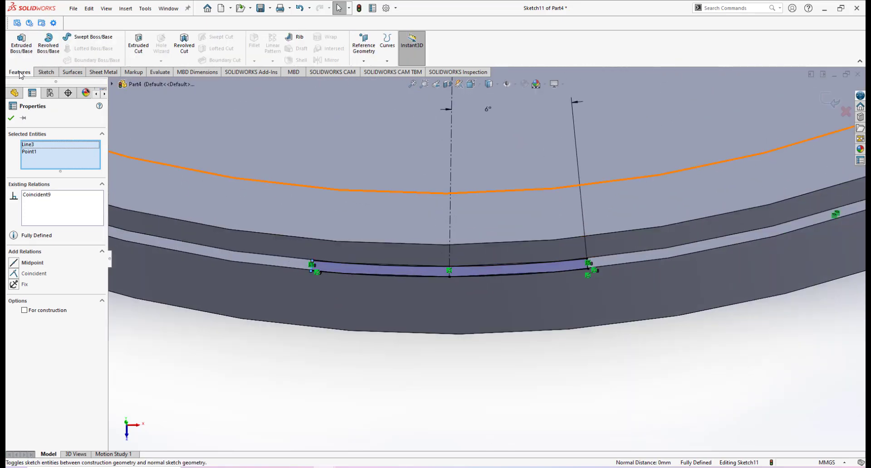
pyautogui.click(138, 47)
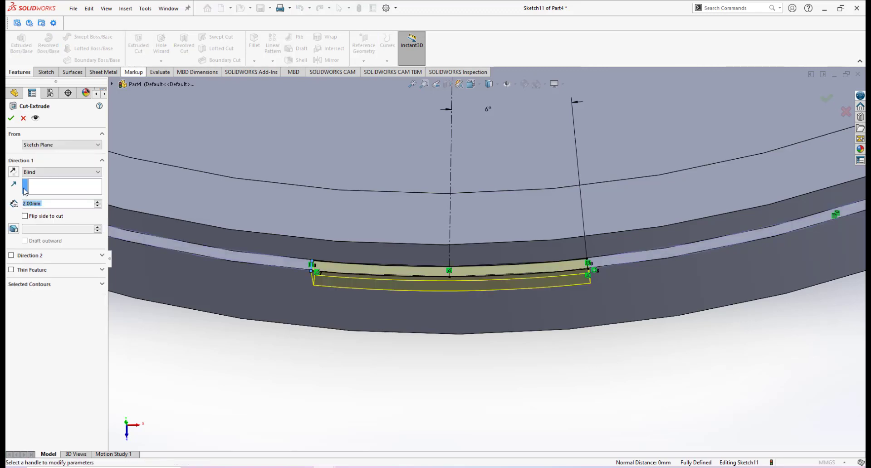
pyautogui.moveTo(367, 299); pyautogui.dragTo(404, 255, button='middle')
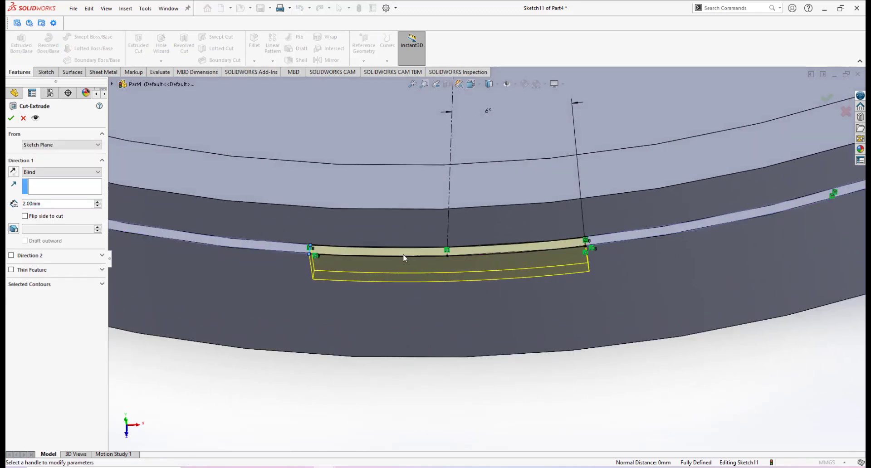
pyautogui.click(45, 205)
pyautogui.click(11, 118)
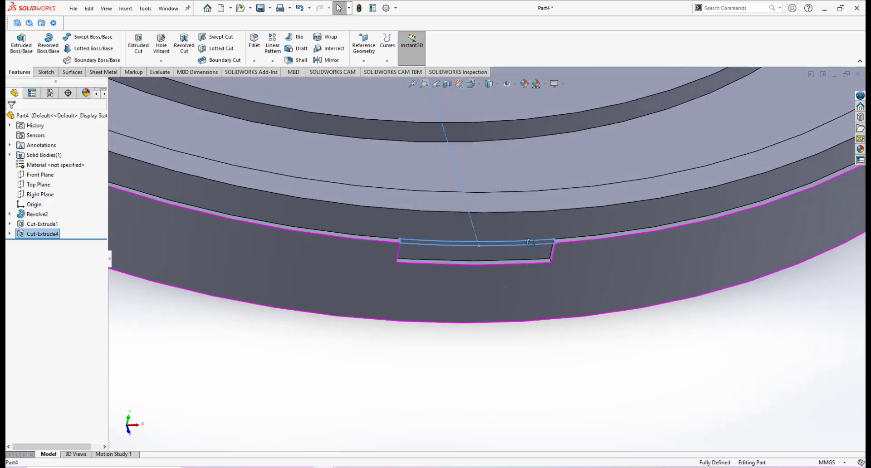
# Step: Inspect the new notch, switch to the Photos app and examine the lid's closure area in IMG_20221217_225308.jpg
pyautogui.moveTo(530, 243); pyautogui.dragTo(496, 261, button='middle')
pyautogui.scroll(8, 530, 211)
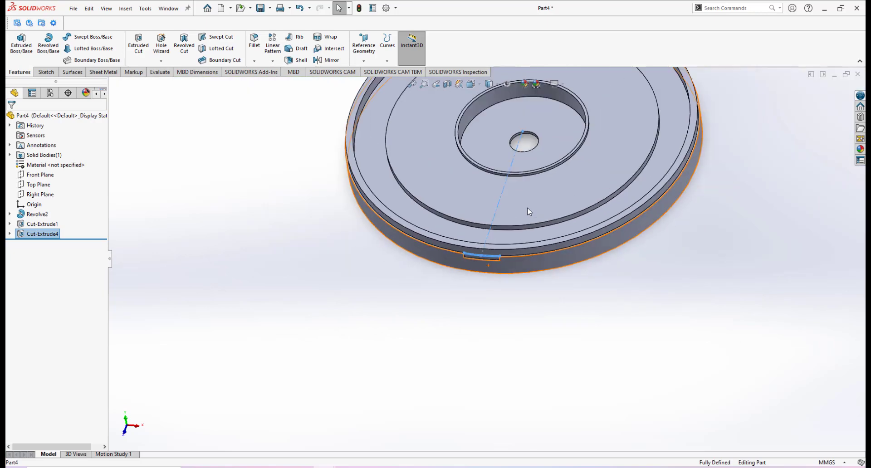
pyautogui.scroll(-2, 529, 212)
pyautogui.click(529, 212)
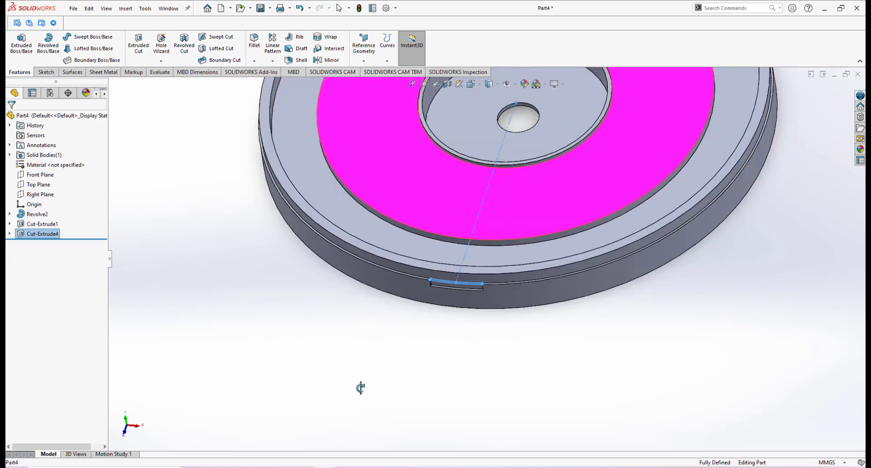
pyautogui.click(509, 339)
pyautogui.scroll(-3, 477, 277)
pyautogui.click(390, 467)
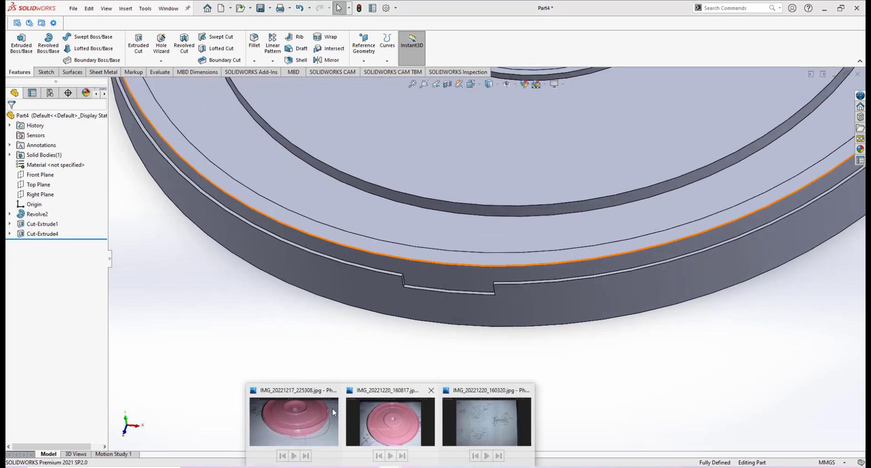
pyautogui.click(332, 408)
pyautogui.scroll(-5, 537, 323)
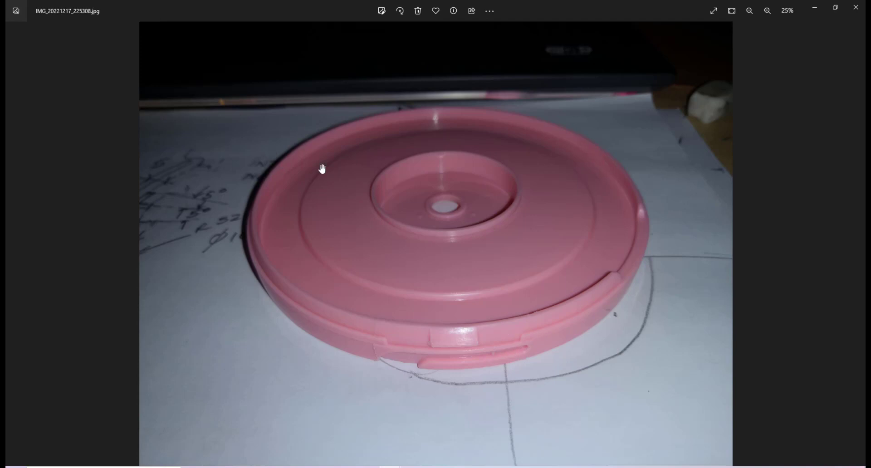
# Step: Switch back to Part4 in SOLIDWORKS and start a circular pattern about the central recess's inner cylindrical wall
pyautogui.click(324, 467)
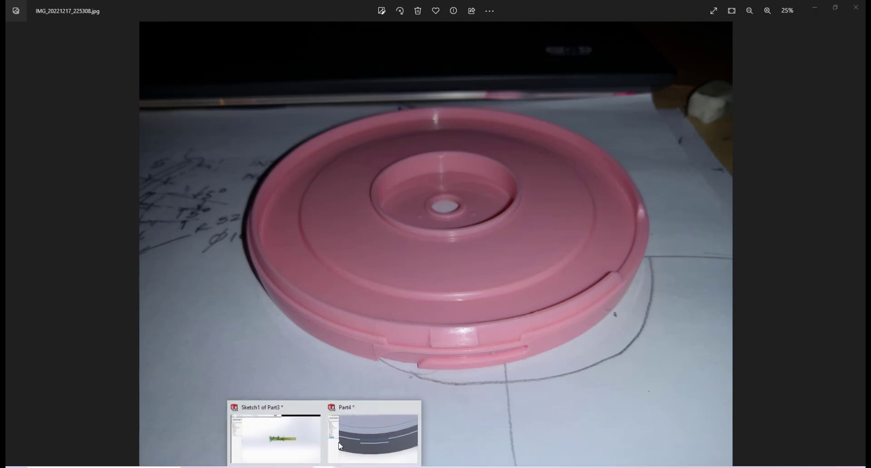
pyautogui.click(367, 407)
pyautogui.scroll(6, 451, 265)
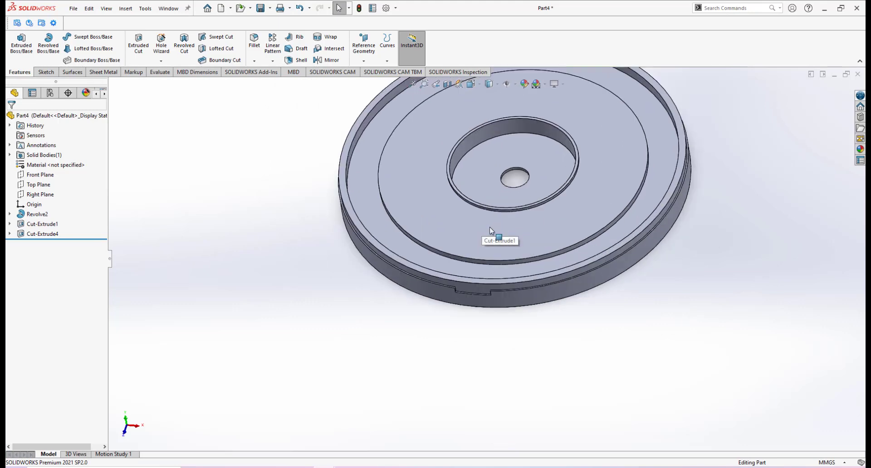
pyautogui.click(272, 61)
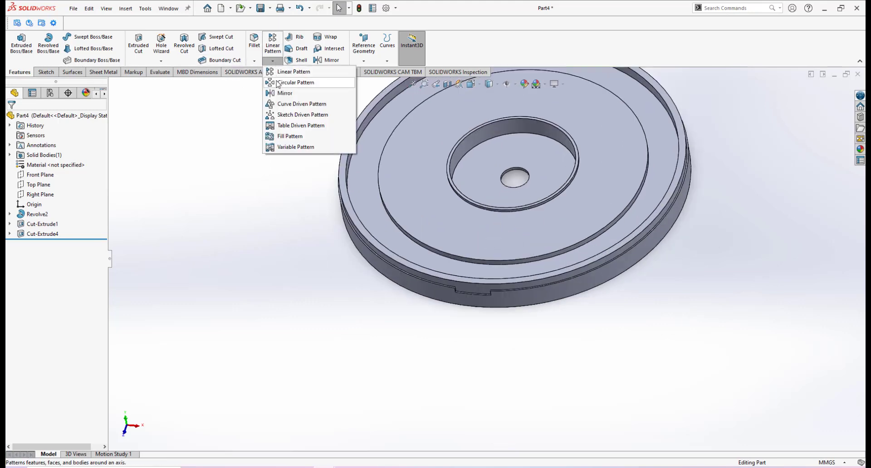
pyautogui.click(281, 83)
pyautogui.scroll(-2, 470, 229)
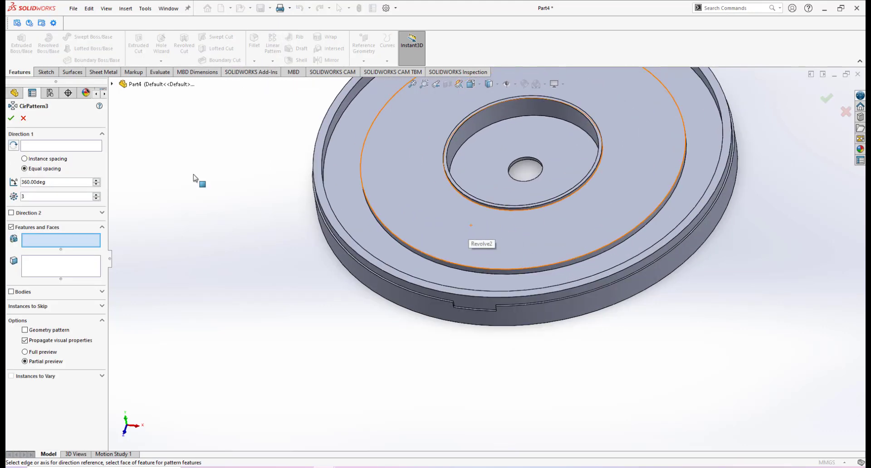
pyautogui.click(55, 146)
pyautogui.scroll(-2, 453, 164)
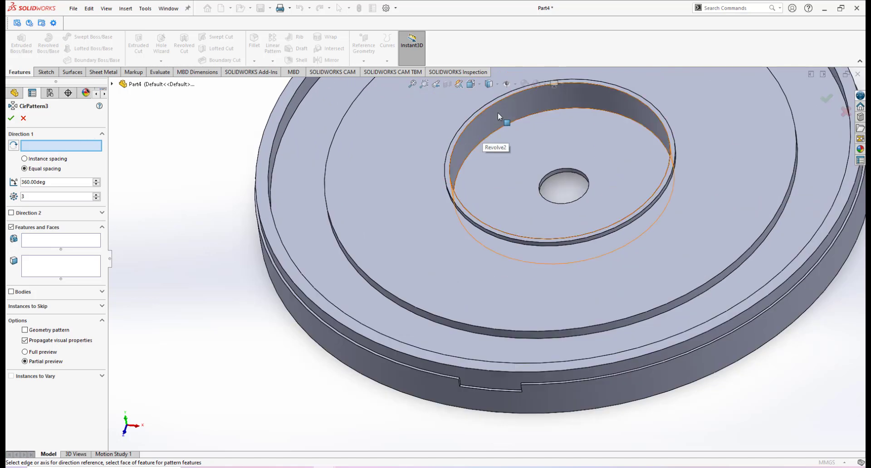
pyautogui.click(498, 117)
pyautogui.scroll(3, 485, 259)
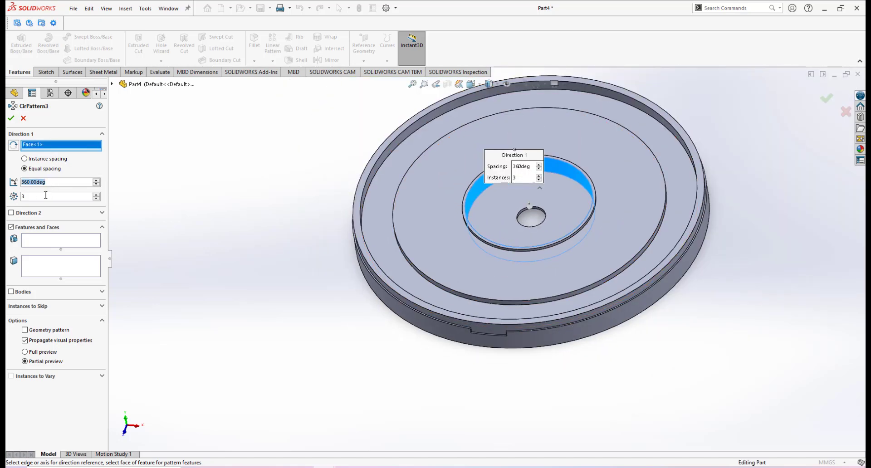
# Step: Pattern the rim's notch cut as 3 equally spaced instances over 360 degrees
pyautogui.click(44, 246)
pyautogui.scroll(-6, 462, 318)
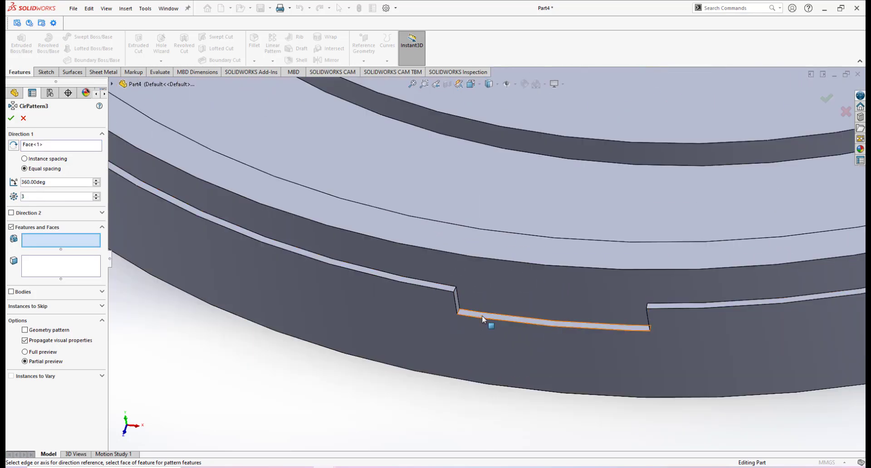
pyautogui.click(490, 325)
pyautogui.scroll(3, 549, 280)
pyautogui.scroll(3, 567, 200)
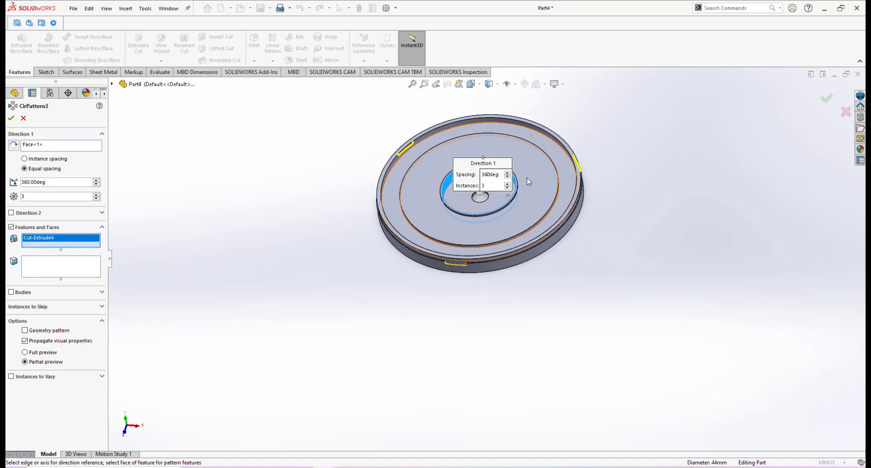
pyautogui.click(10, 119)
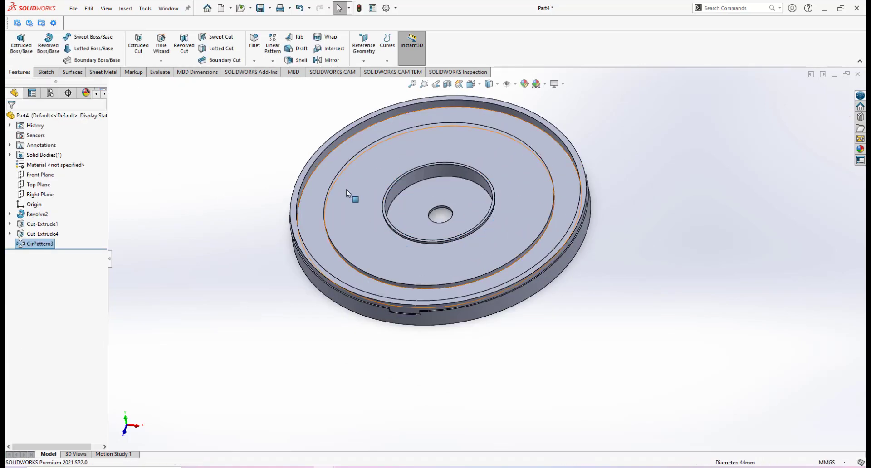
# Step: Inspect the patterned lid, switch to the Photos app and examine the raised tab above the closure slot in IMG_20221217_225308.jpg
pyautogui.scroll(-2, 348, 190)
pyautogui.moveTo(385, 207); pyautogui.dragTo(494, 271, button='middle')
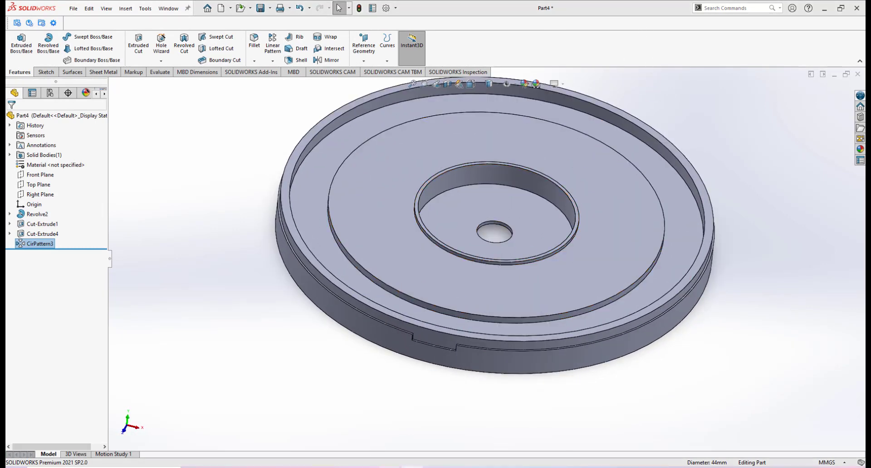
pyautogui.click(303, 399)
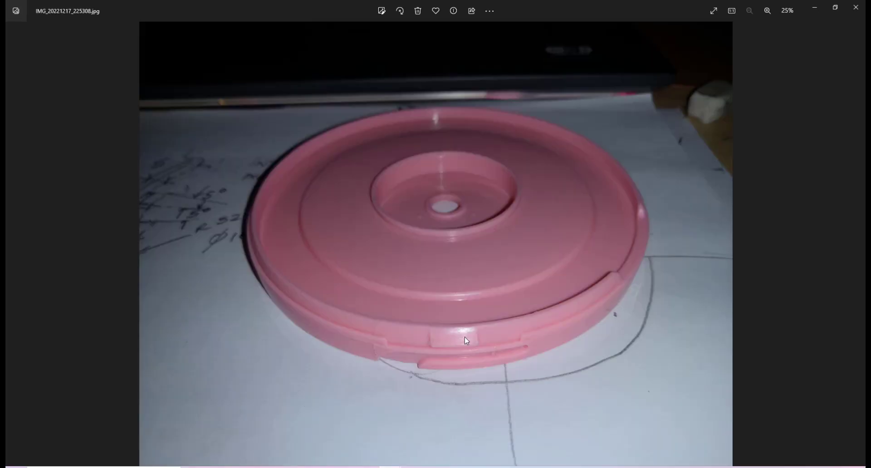
pyautogui.scroll(5, 466, 340)
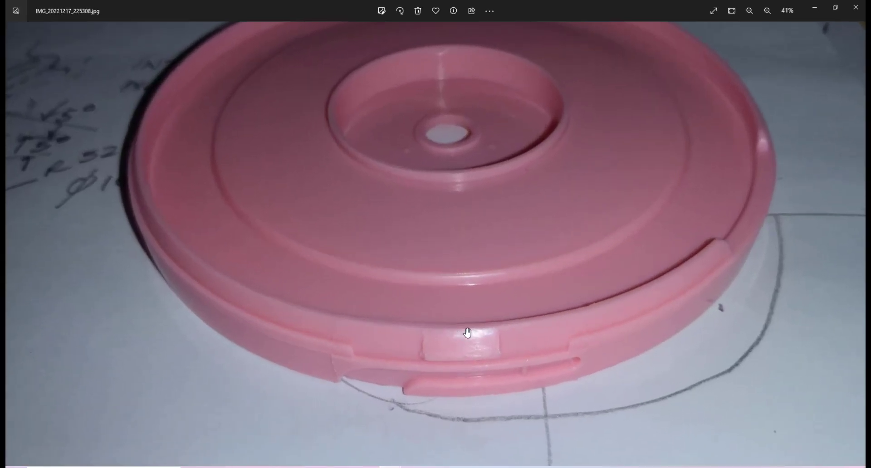
pyautogui.scroll(3, 467, 333)
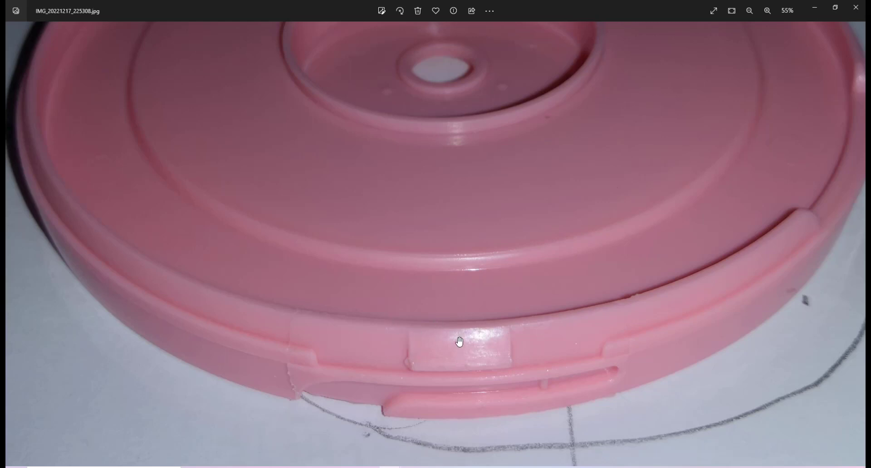
# Step: Switch back to Part4 in SOLIDWORKS and examine the notch on the rim's front edge
pyautogui.moveTo(319, 467)
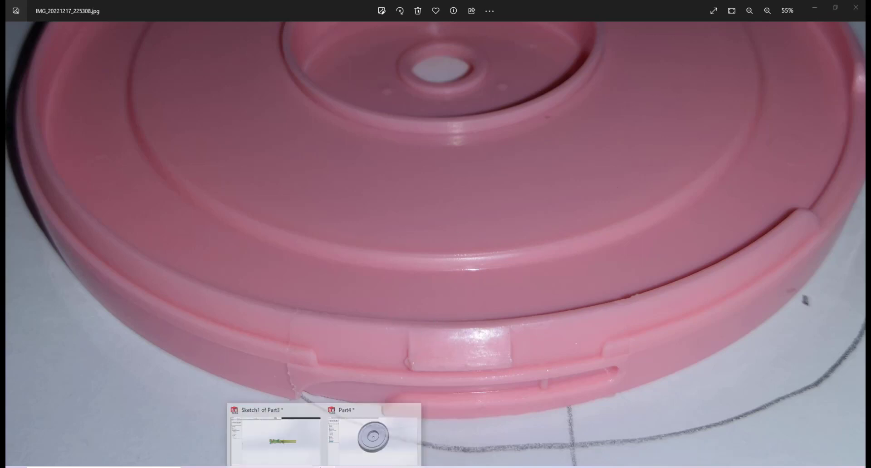
pyautogui.click(358, 415)
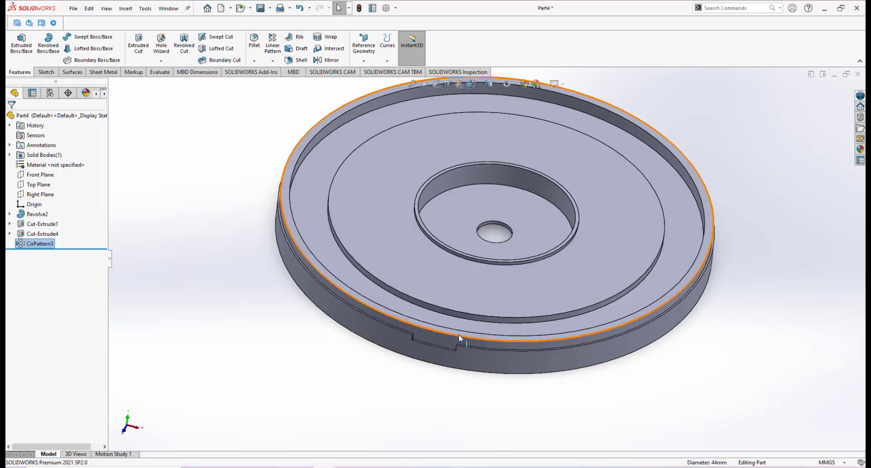
pyautogui.scroll(-3, 459, 334)
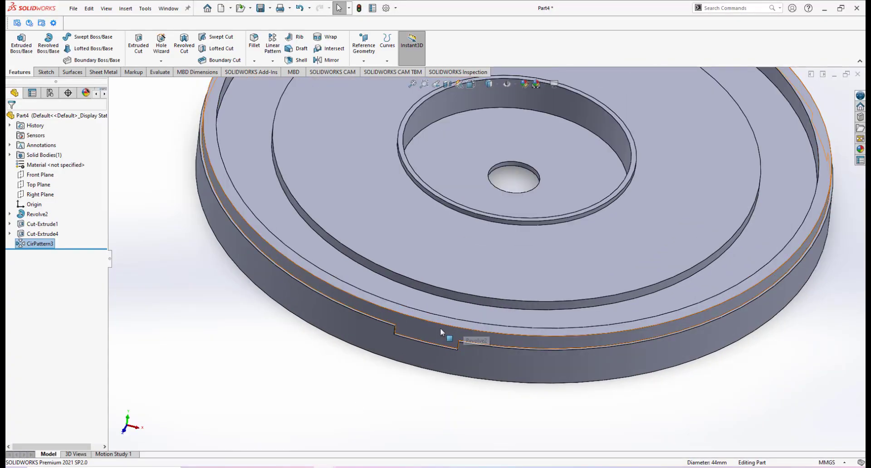
pyautogui.moveTo(450, 314); pyautogui.dragTo(448, 303, button='middle')
pyautogui.scroll(-1, 448, 308)
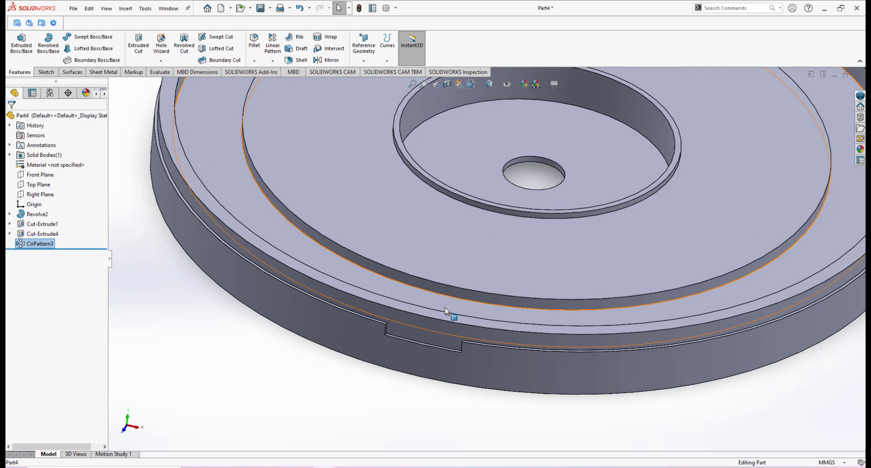
pyautogui.scroll(1, 497, 326)
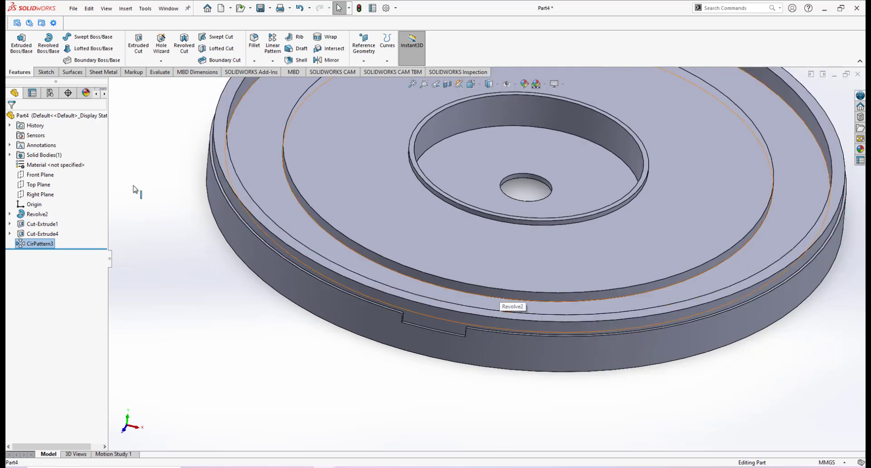
pyautogui.click(45, 196)
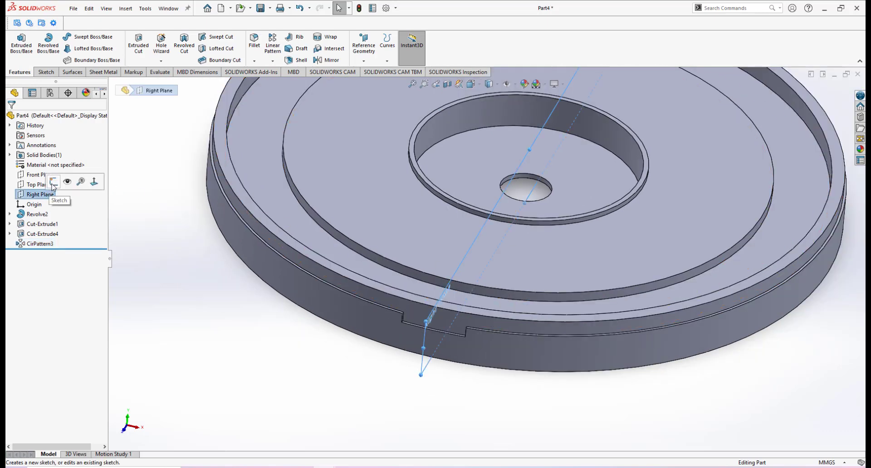
pyautogui.click(139, 221)
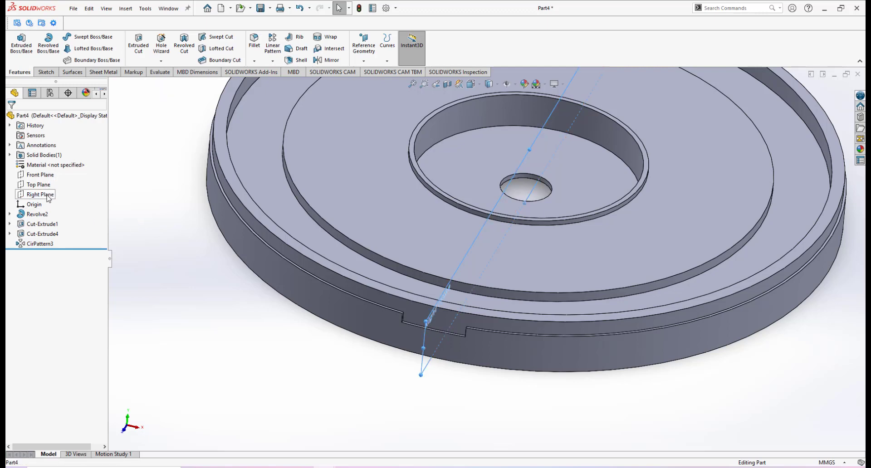
pyautogui.click(47, 196)
pyautogui.click(56, 182)
pyautogui.scroll(-5, 324, 254)
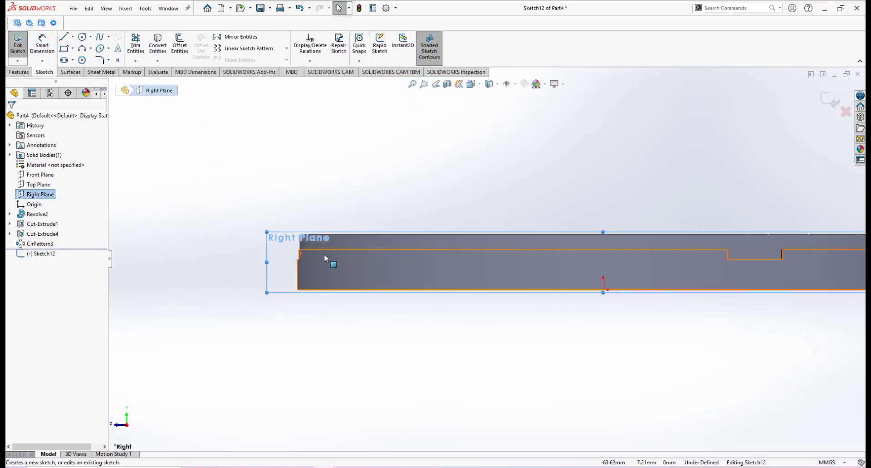
pyautogui.scroll(-6, 333, 237)
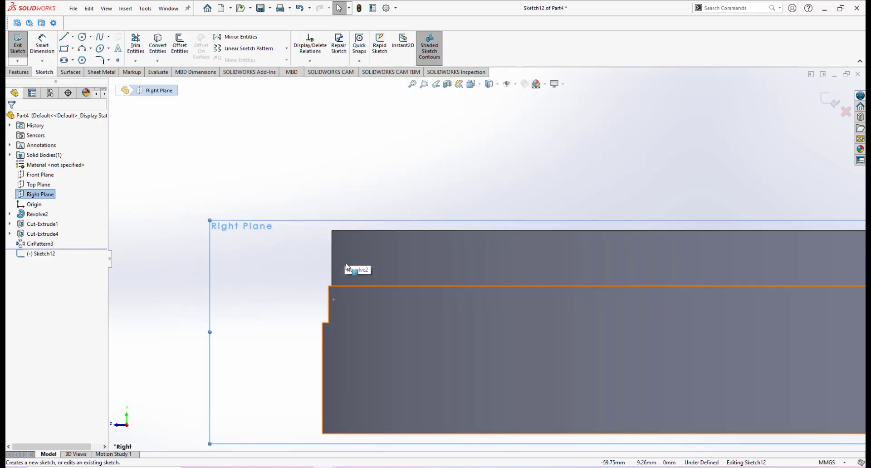
pyautogui.scroll(3, 347, 266)
pyautogui.moveTo(359, 281)
pyautogui.mouseDown(button='middle')
pyautogui.moveTo(534, 247)
pyautogui.moveTo(591, 259)
pyautogui.moveTo(774, 121)
pyautogui.mouseUp(button='middle')
pyautogui.click(831, 101)
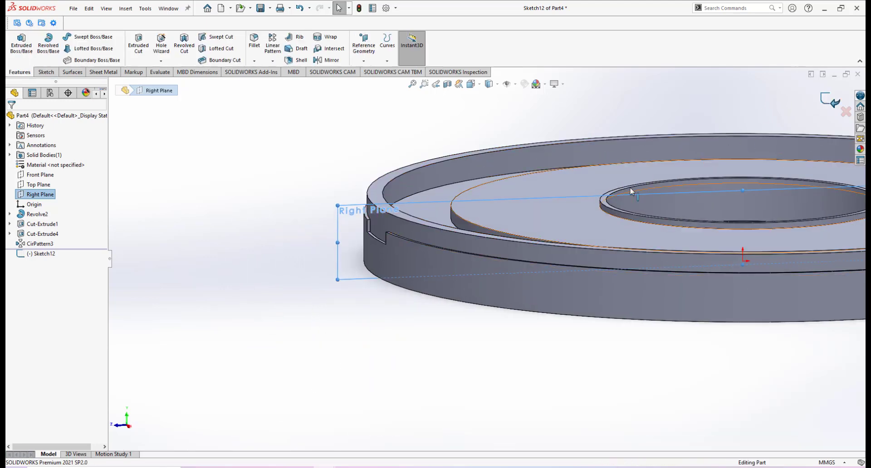
# Step: Section the lid's view along the Right Plane with zero offset
pyautogui.scroll(1, 566, 254)
pyautogui.moveTo(566, 255); pyautogui.dragTo(544, 274, button='middle')
pyautogui.scroll(-2, 600, 261)
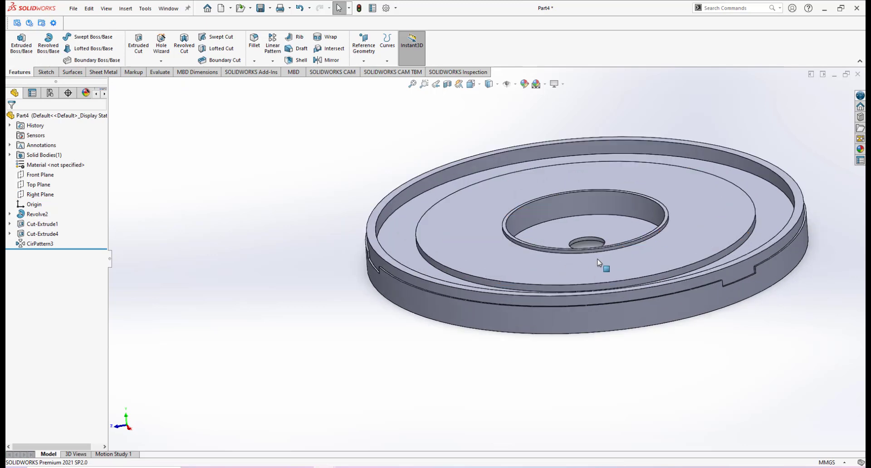
pyautogui.click(447, 84)
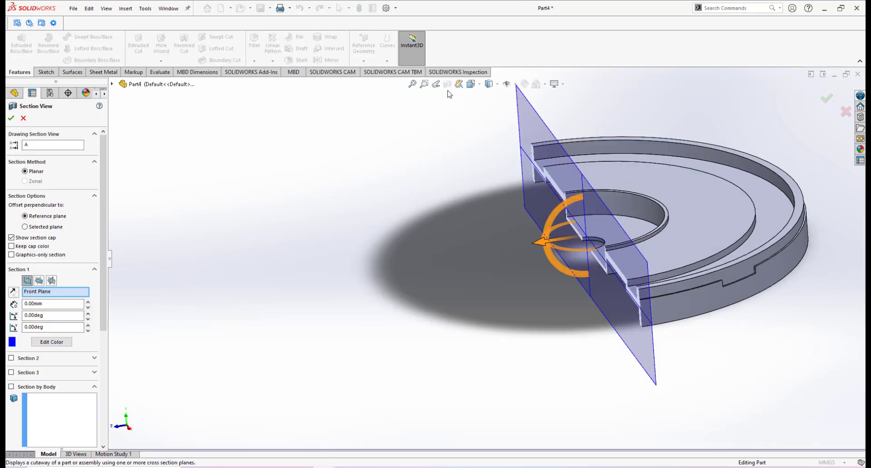
pyautogui.click(51, 280)
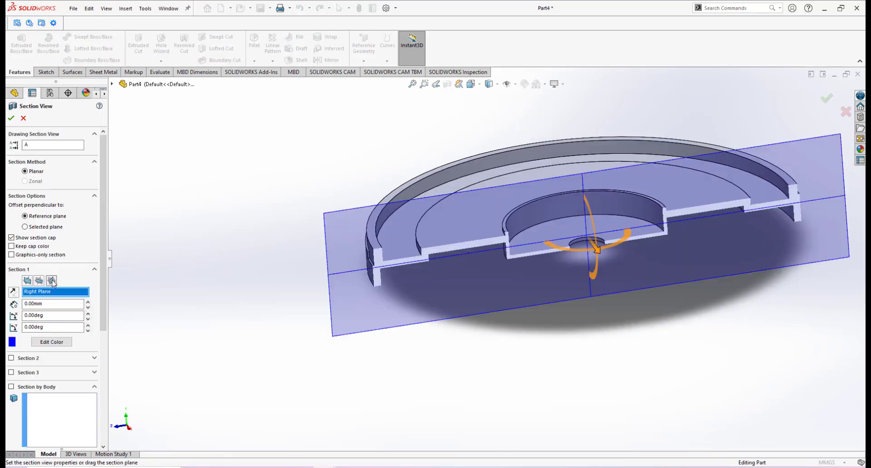
pyautogui.click(11, 117)
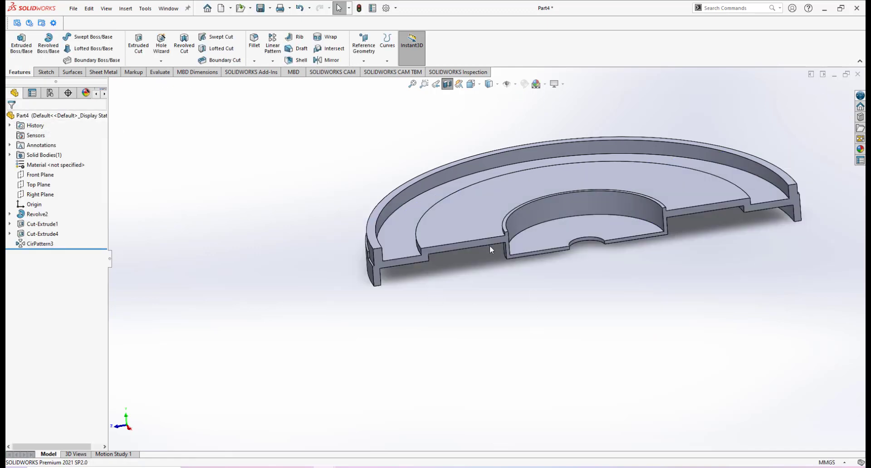
# Step: Start a new sketch on the Right Plane, with the rim's sectioned outer edge in close view
pyautogui.scroll(5, 418, 252)
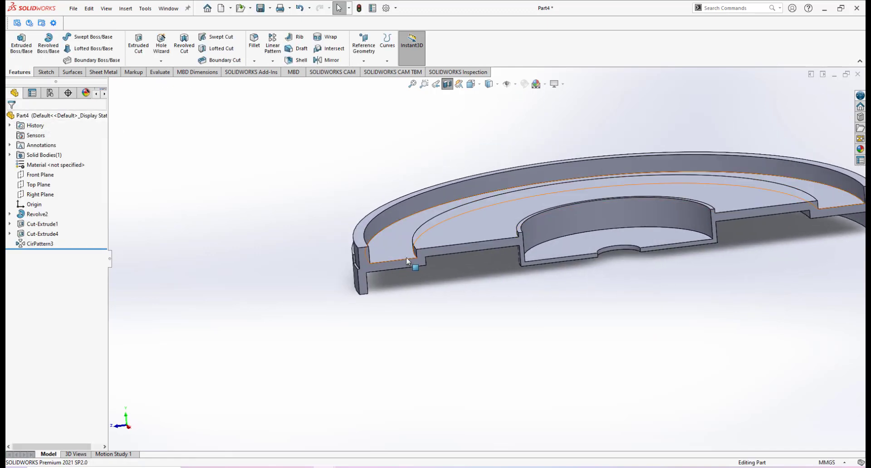
pyautogui.scroll(2, 434, 282)
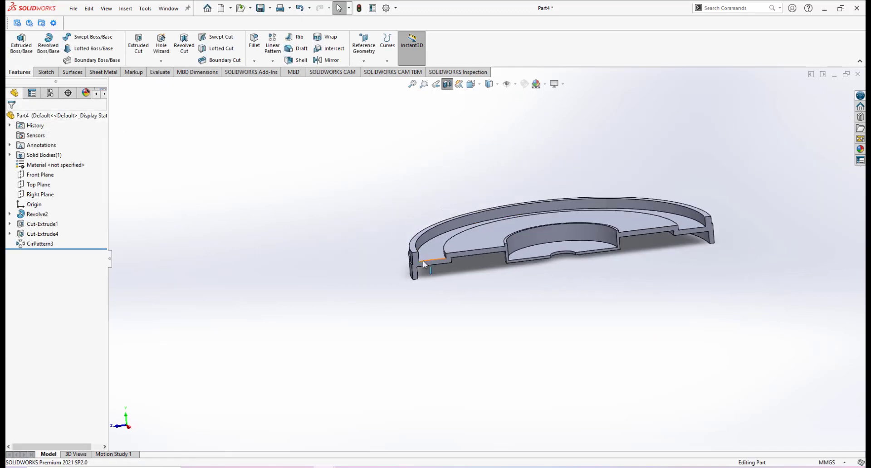
pyautogui.scroll(-4, 422, 259)
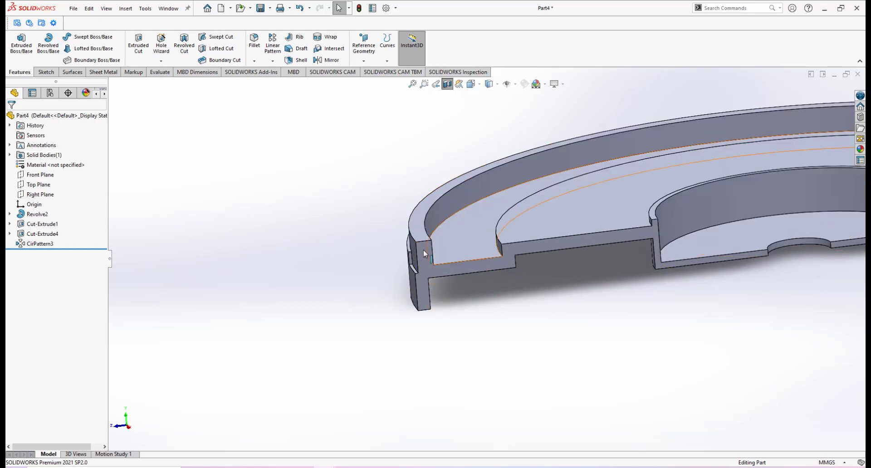
pyautogui.click(425, 250)
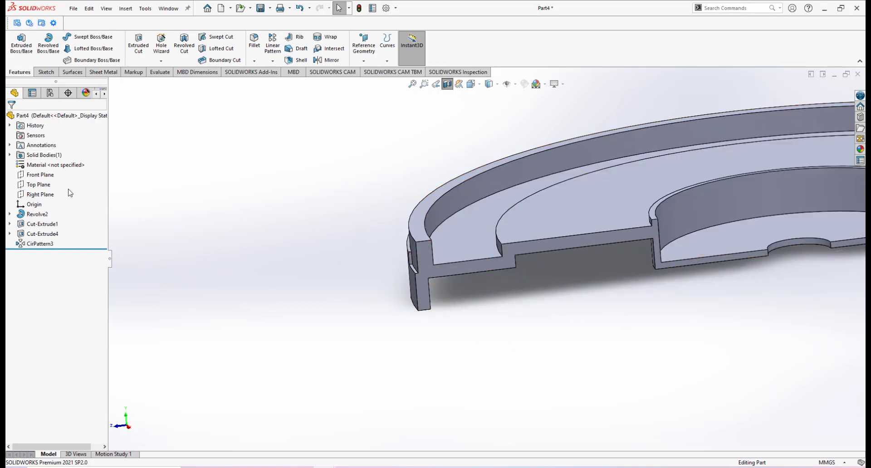
pyautogui.click(44, 194)
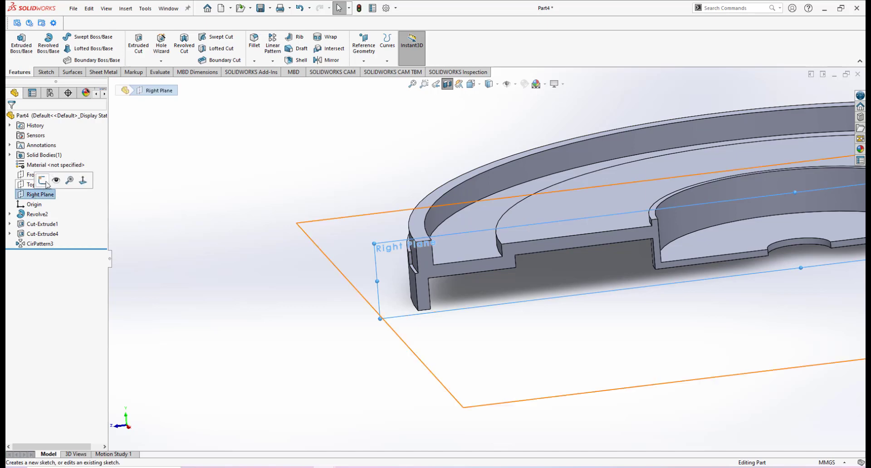
pyautogui.click(43, 181)
pyautogui.scroll(-5, 369, 254)
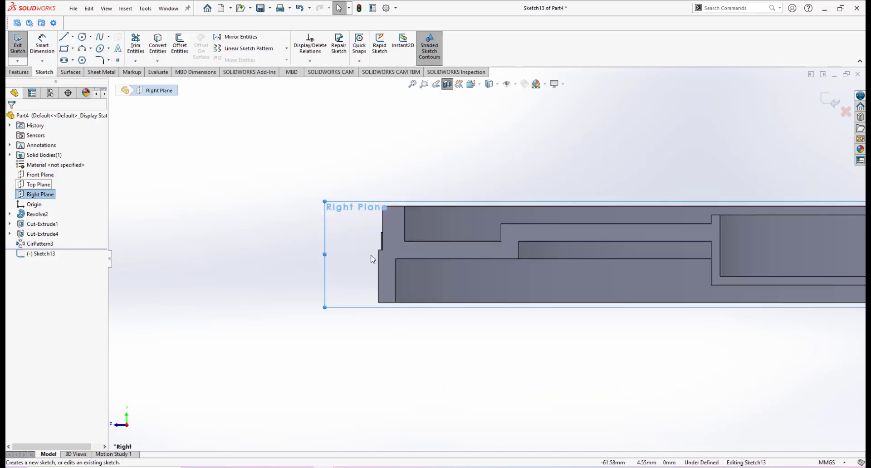
pyautogui.scroll(-2, 366, 240)
pyautogui.scroll(-2, 359, 246)
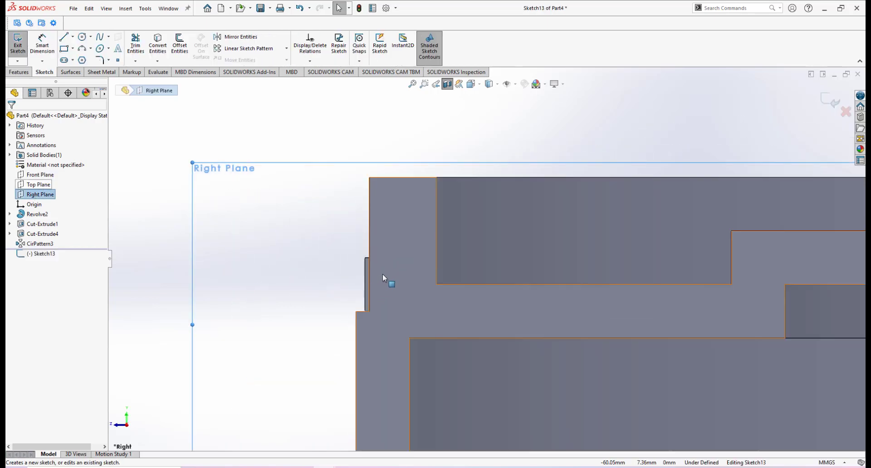
pyautogui.scroll(-2, 383, 277)
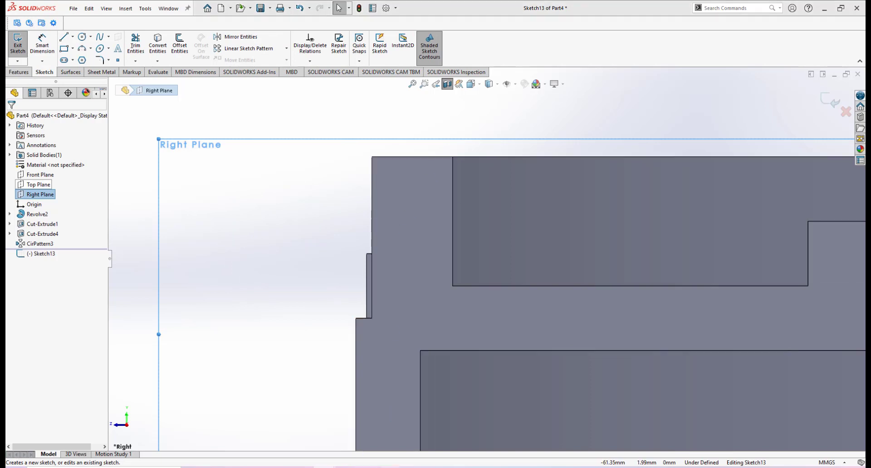
# Step: Switch to the Photos app, examine the raised tab above the closure slot in IMG_20221217_225308.jpg, and return to the SOLIDWORKS sketch
pyautogui.click(308, 398)
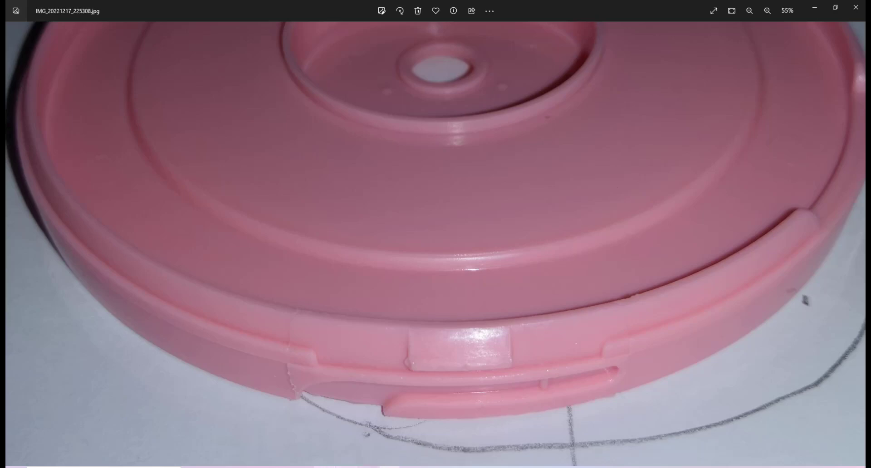
pyautogui.moveTo(325, 467)
pyautogui.click(367, 414)
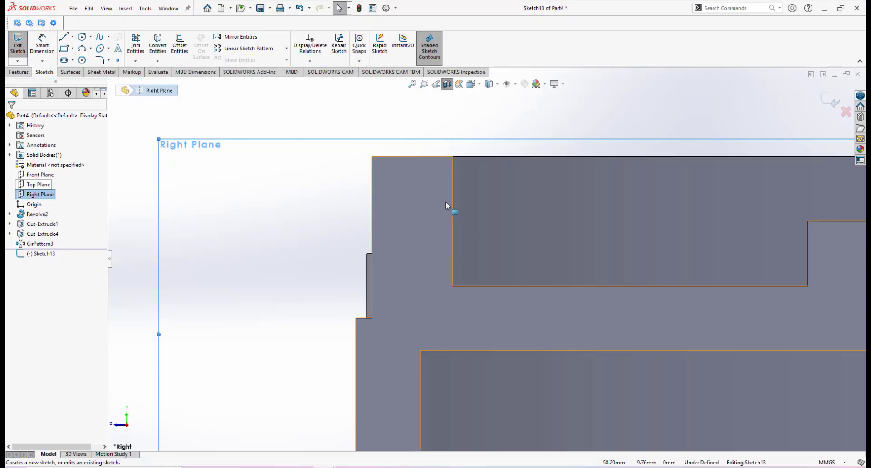
# Step: Activate the Line tool and turn off the section view so the rim's full outer profile is available for sketching
pyautogui.scroll(4, 472, 208)
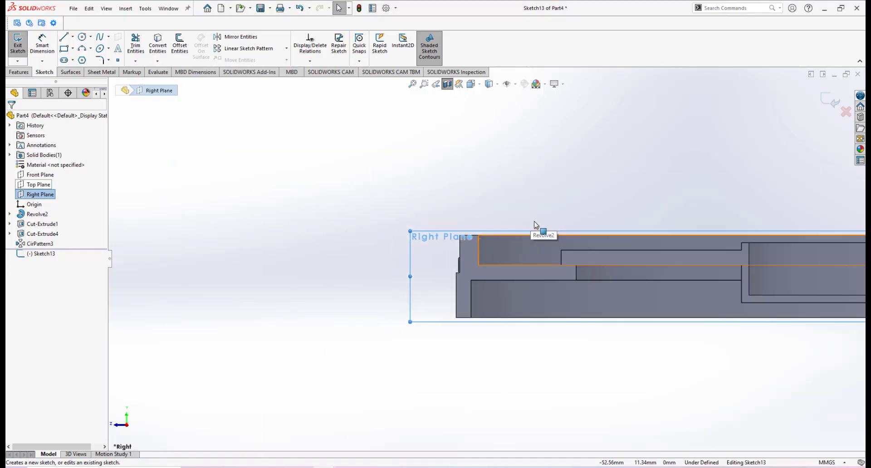
pyautogui.scroll(-2, 540, 218)
pyautogui.scroll(-3, 409, 308)
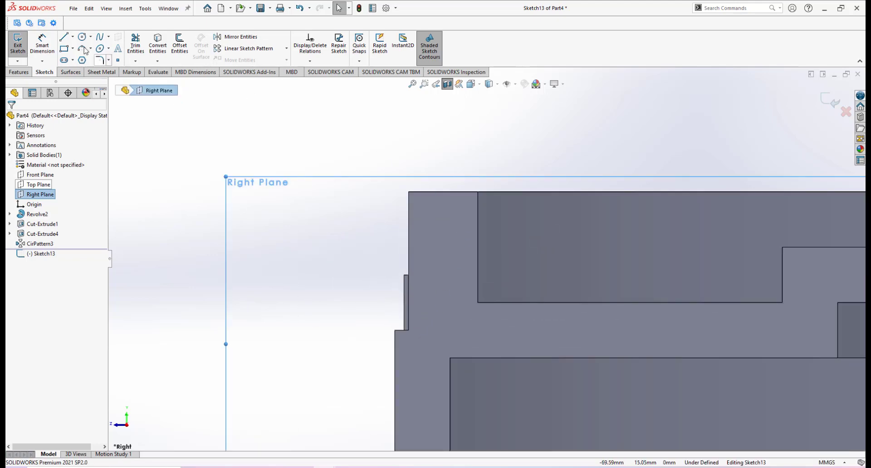
pyautogui.click(64, 37)
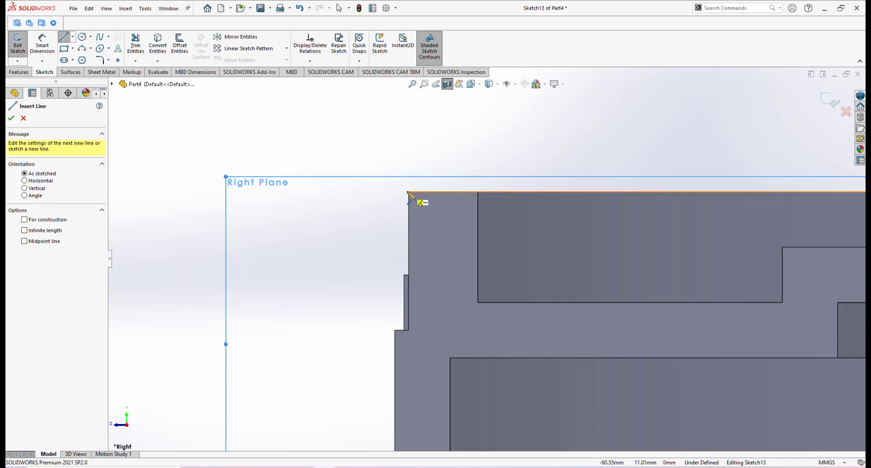
pyautogui.scroll(-3, 410, 193)
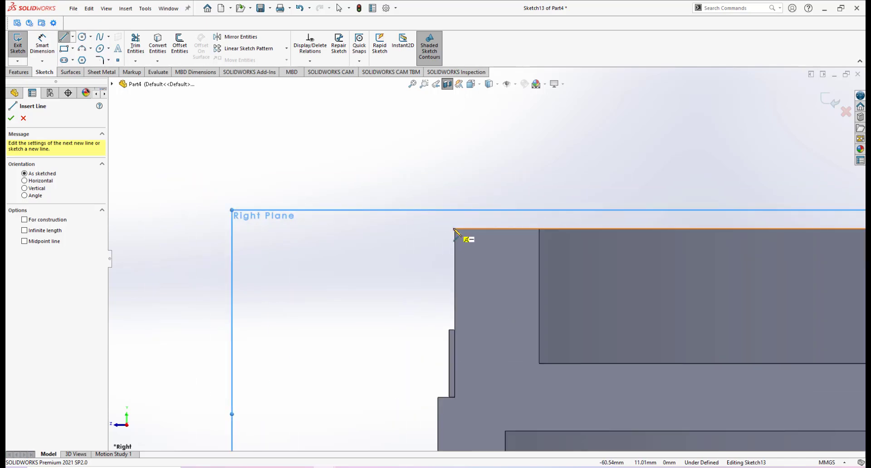
pyautogui.scroll(3, 455, 230)
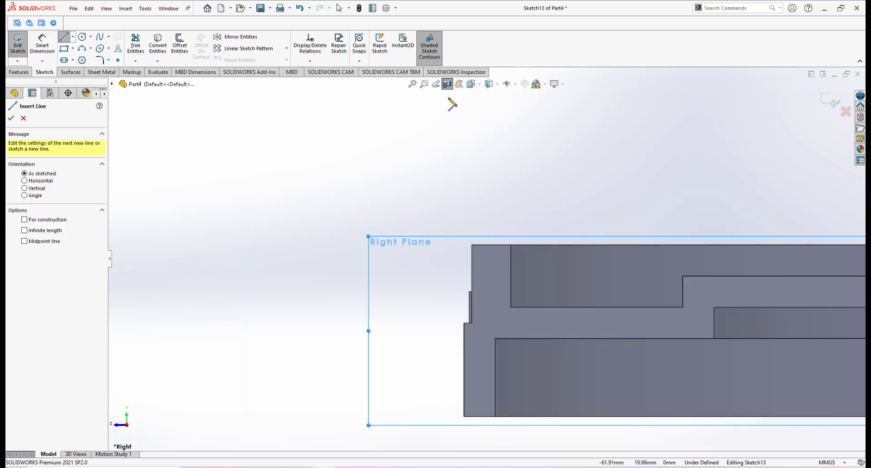
pyautogui.click(447, 85)
pyautogui.scroll(-1, 488, 279)
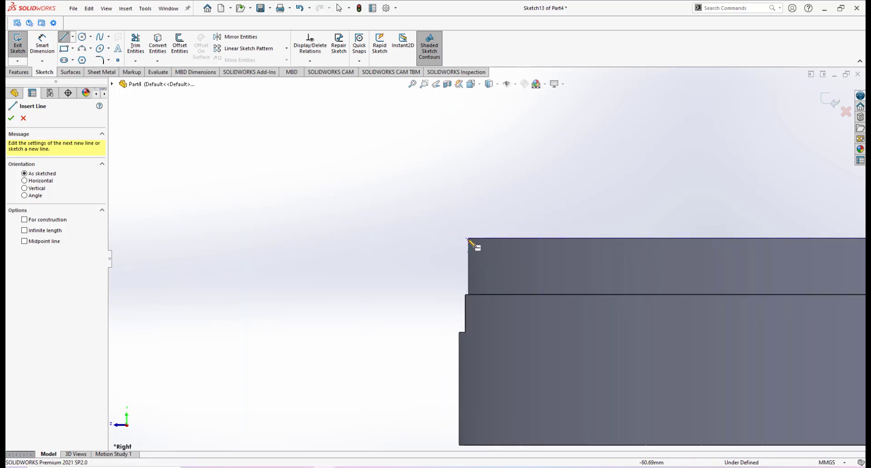
# Step: Sketch a closed right triangle about 4.5 mm high and 1.5 mm wide against the rim's outer wall, starting at its top corner
pyautogui.click(468, 238)
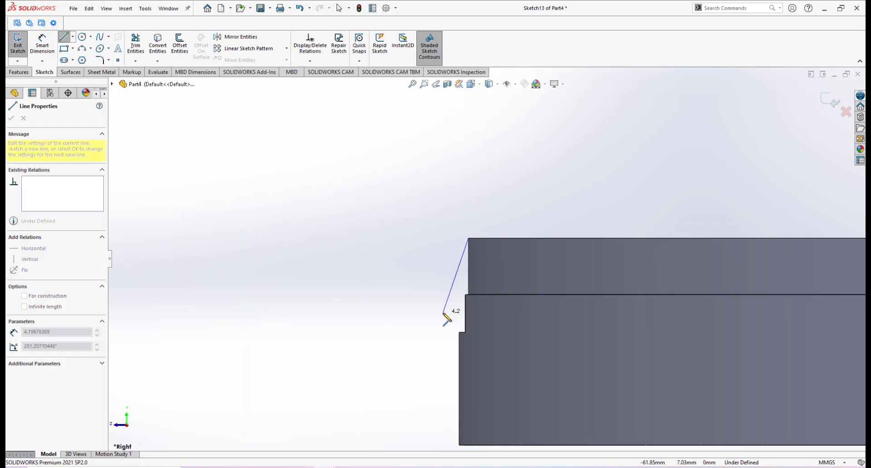
pyautogui.scroll(-3, 446, 312)
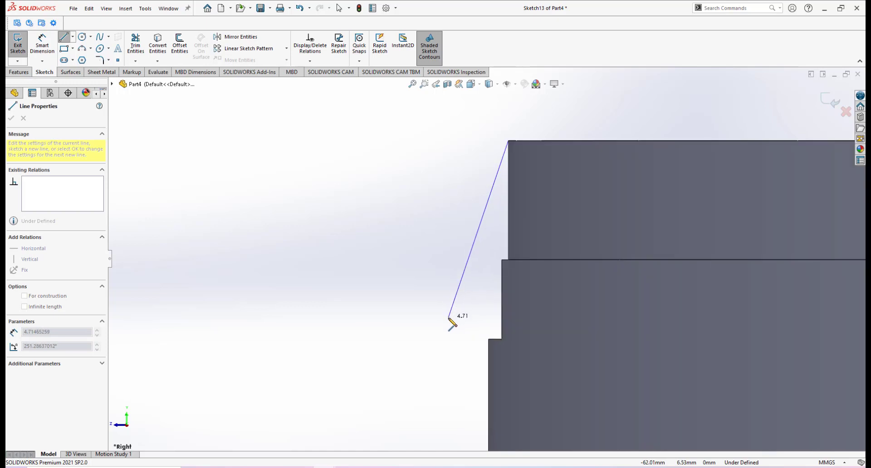
pyautogui.click(448, 317)
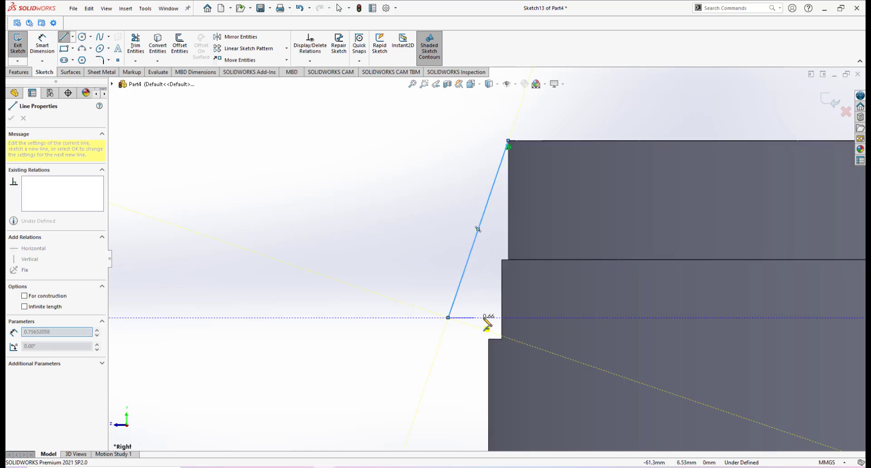
pyautogui.click(508, 317)
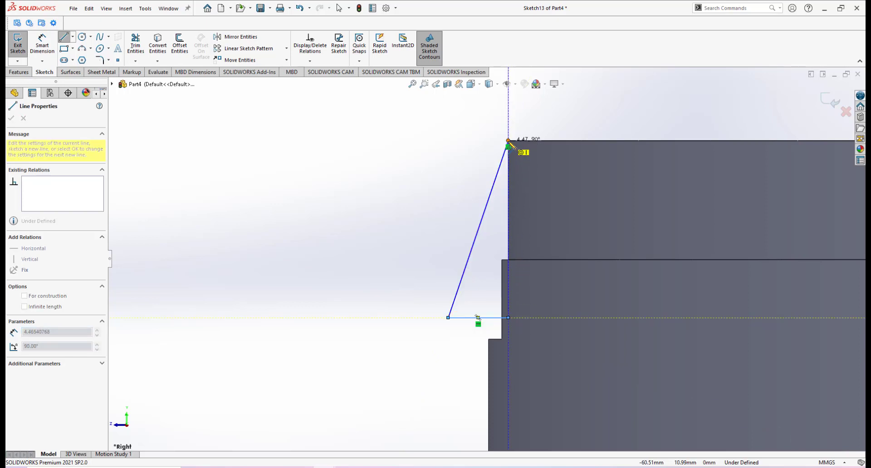
pyautogui.click(509, 142)
pyautogui.rightClick(522, 142)
pyautogui.click(545, 151)
pyautogui.scroll(3, 552, 222)
pyautogui.scroll(-4, 551, 227)
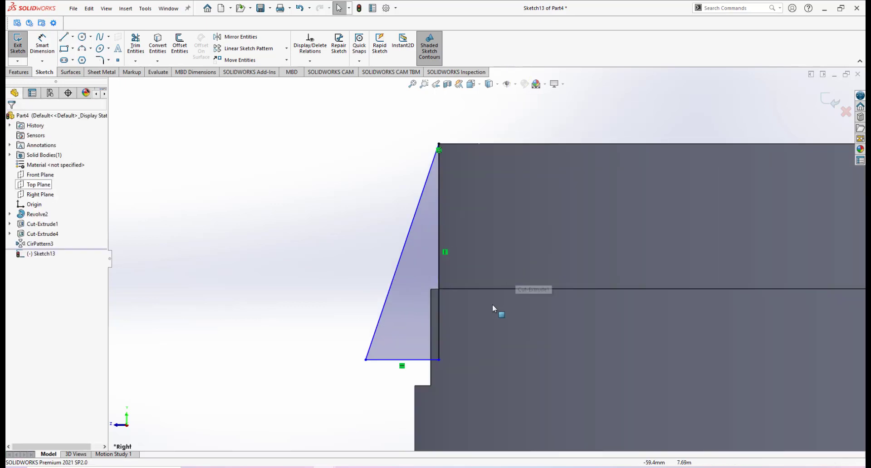
# Step: Dimension the triangle's horizontal base 0.5 mm above the disc's lower step edge
pyautogui.scroll(5, 496, 253)
pyautogui.scroll(-5, 495, 252)
pyautogui.scroll(-2, 459, 297)
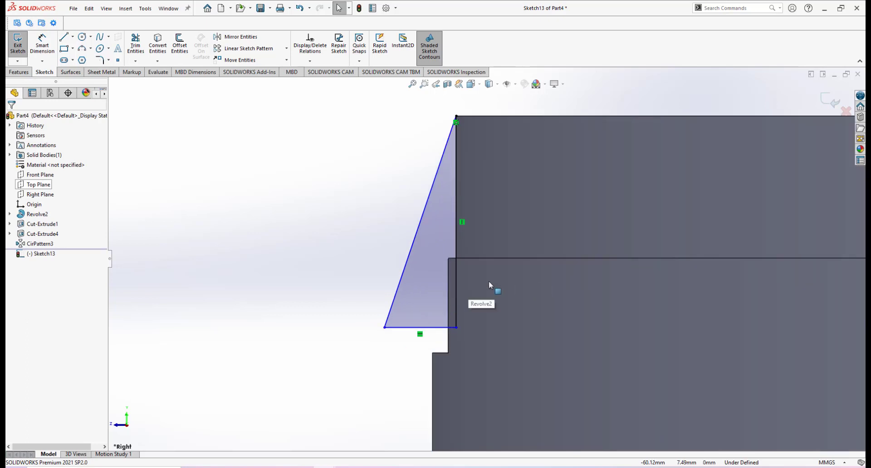
pyautogui.scroll(3, 515, 267)
pyautogui.scroll(-3, 495, 270)
pyautogui.click(42, 43)
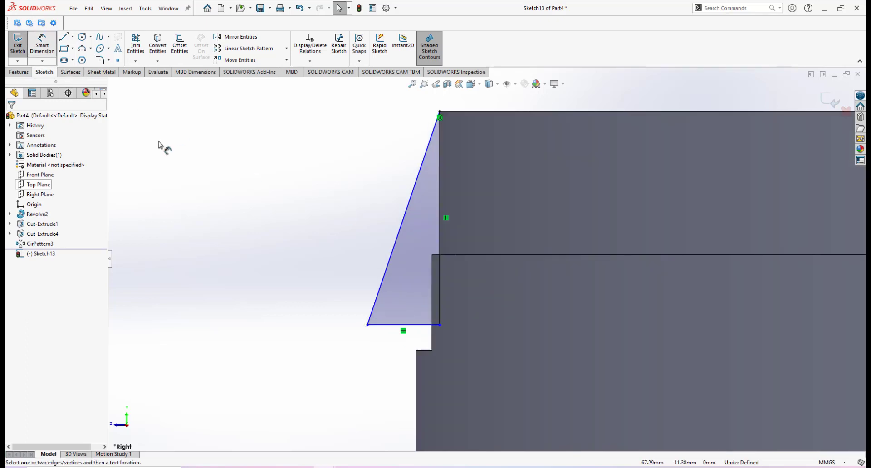
pyautogui.click(421, 325)
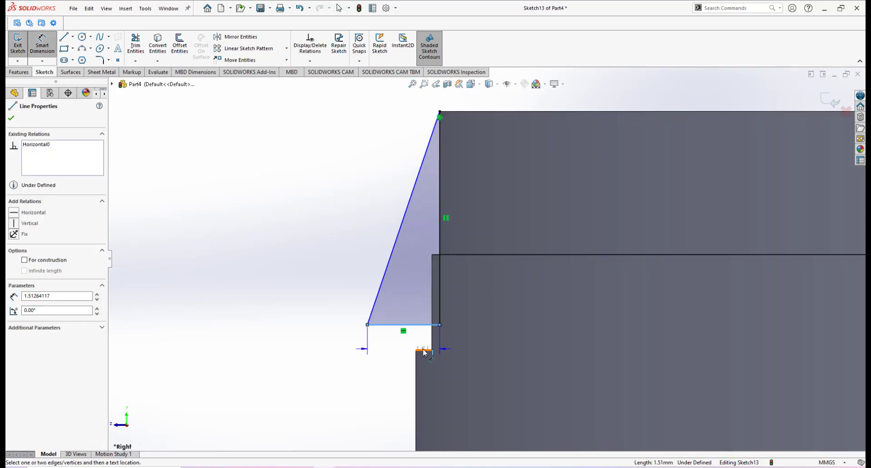
pyautogui.click(422, 350)
pyautogui.click(382, 342)
pyautogui.write('0.5')
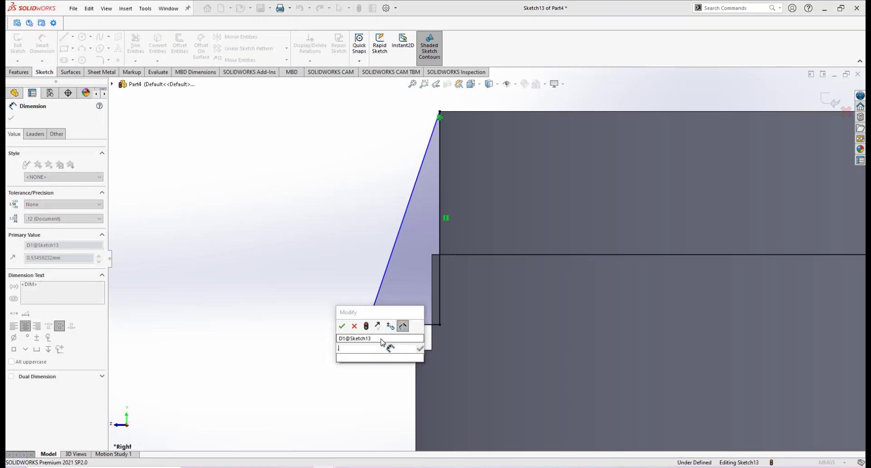
pyautogui.press('Return')
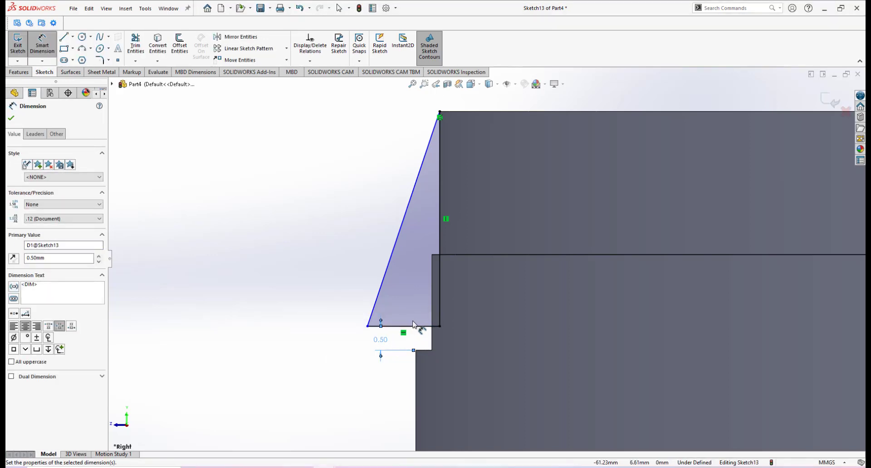
# Step: Dimension the triangle's horizontal base length to 2 mm
pyautogui.click(416, 326)
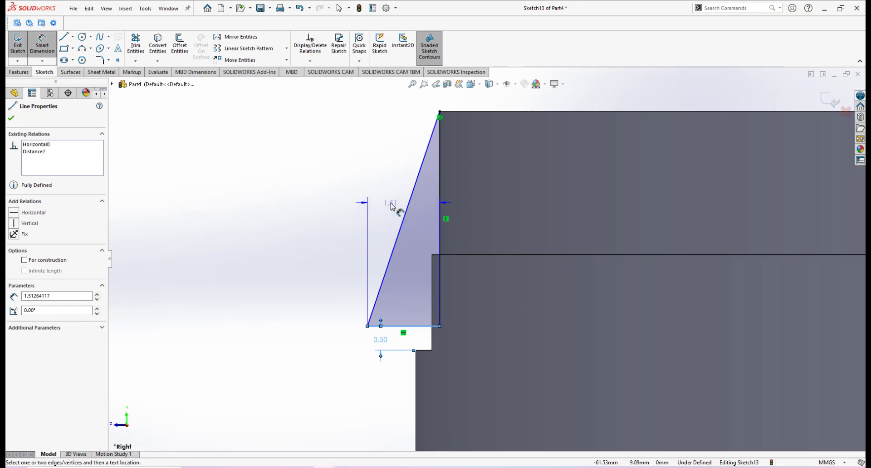
pyautogui.click(392, 206)
pyautogui.press('Return')
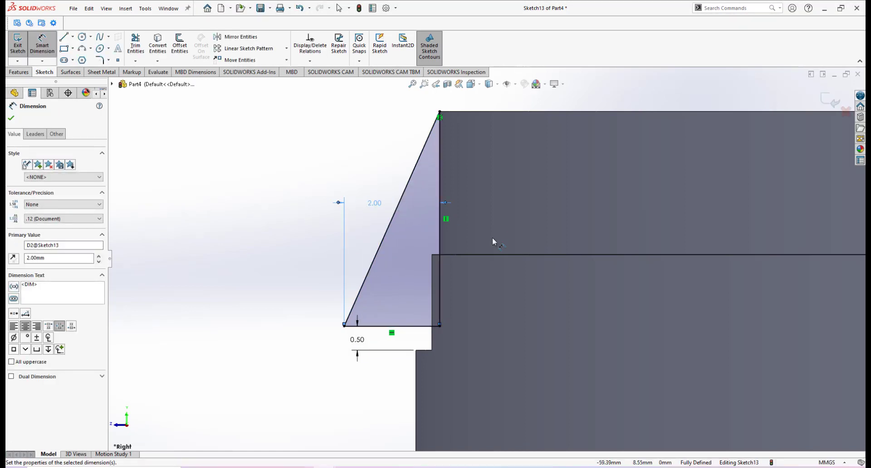
pyautogui.scroll(10, 492, 240)
pyautogui.scroll(-10, 585, 295)
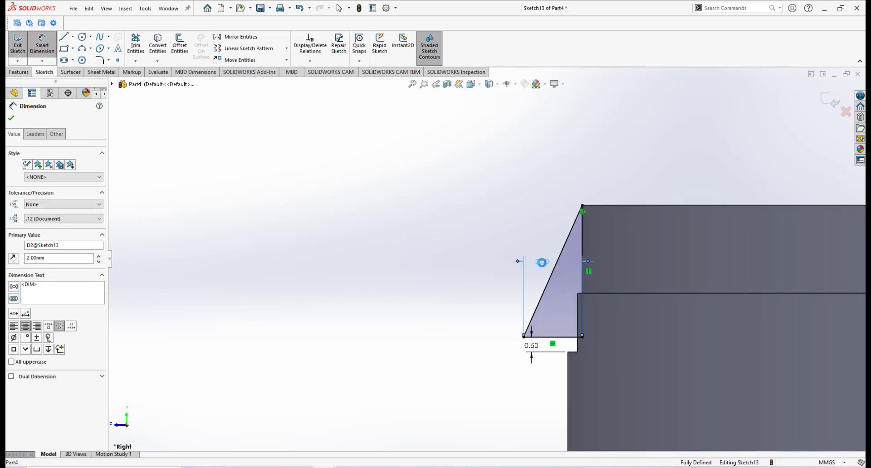
# Step: Change the triangle's horizontal base length to 1.5 mm
pyautogui.doubleClick(543, 263)
pyautogui.write('1.5')
pyautogui.press('Return')
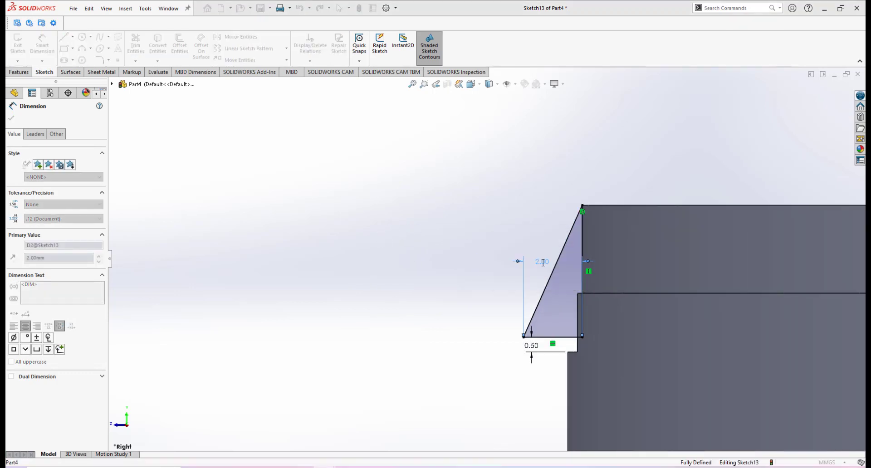
pyautogui.scroll(-4, 579, 297)
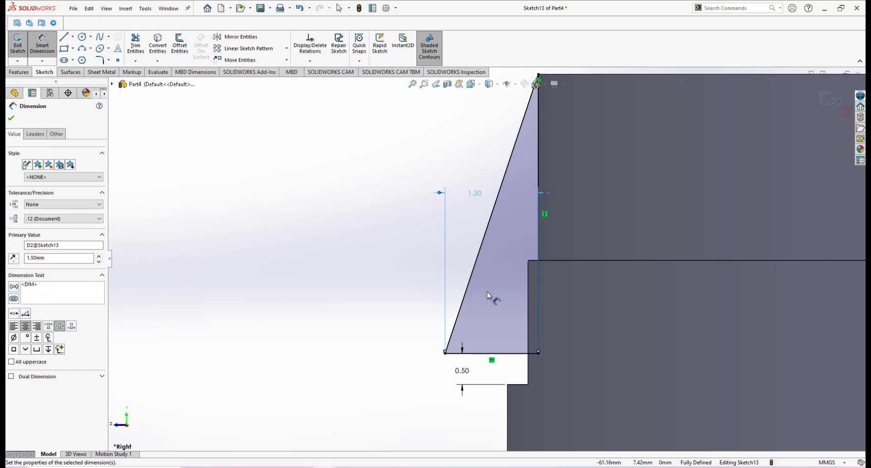
# Step: Examine the triangular profile in 3D against the notch in the disc's outer rim
pyautogui.scroll(3, 571, 293)
pyautogui.scroll(5, 543, 282)
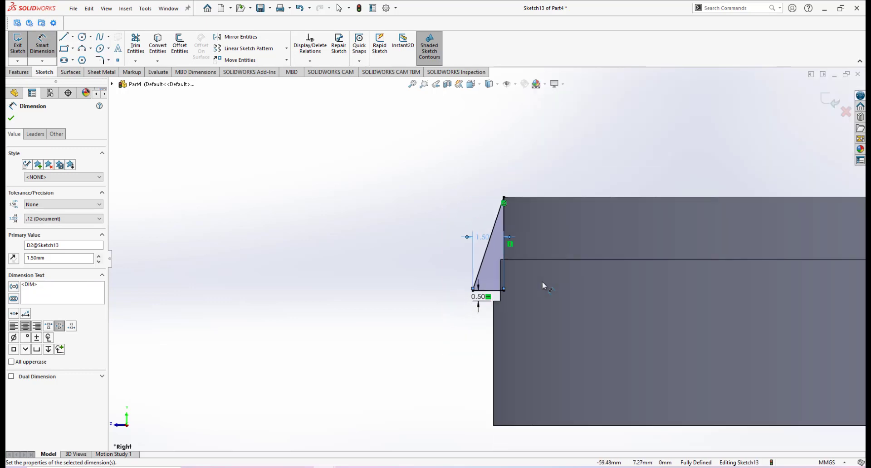
pyautogui.moveTo(543, 277); pyautogui.dragTo(566, 283, button='middle')
pyautogui.scroll(2, 540, 263)
pyautogui.scroll(-4, 437, 259)
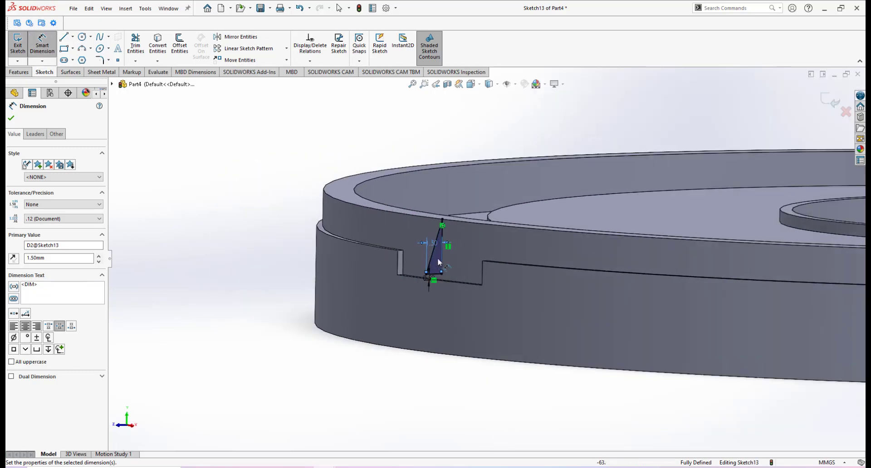
pyautogui.scroll(-2, 427, 223)
pyautogui.scroll(7, 497, 261)
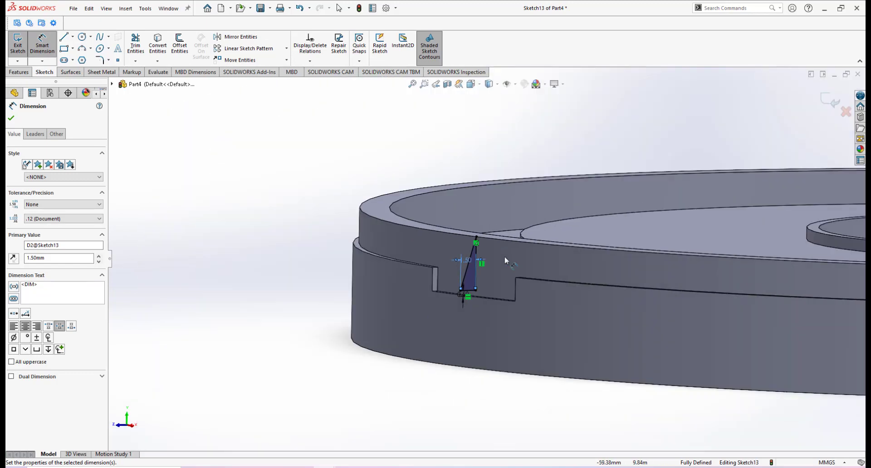
pyautogui.moveTo(539, 269)
pyautogui.mouseDown(button='middle')
pyautogui.moveTo(538, 280)
pyautogui.moveTo(547, 276)
pyautogui.moveTo(533, 254)
pyautogui.moveTo(527, 259)
pyautogui.mouseUp(button='middle')
pyautogui.scroll(1, 545, 273)
# Step: In the Right view, sketch a vertical construction centerline about 17.7 mm long upward from the origin
pyautogui.click(17, 73)
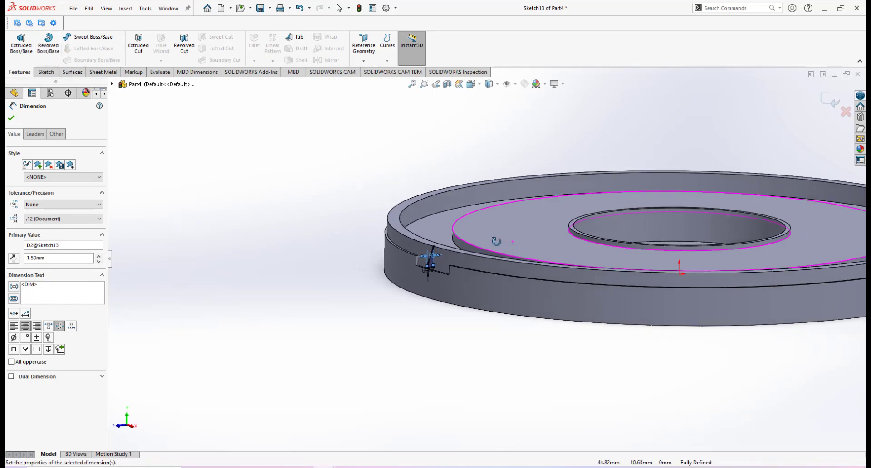
pyautogui.press('space')
pyautogui.click(41, 48)
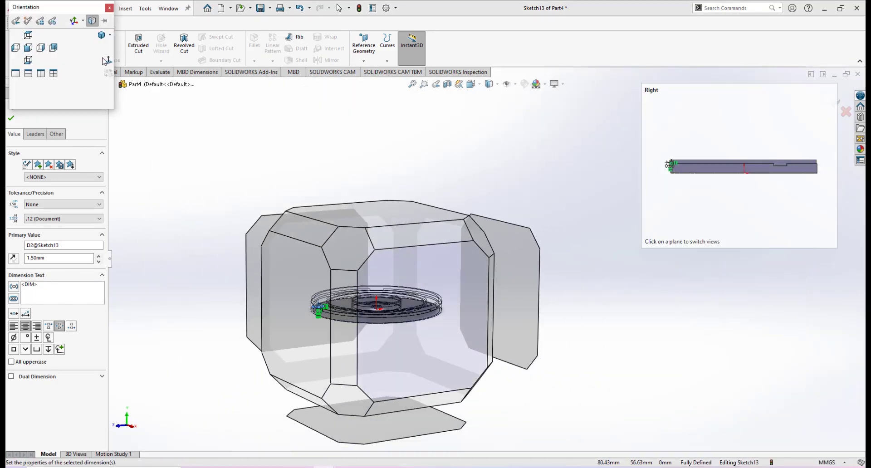
pyautogui.scroll(-3, 456, 247)
pyautogui.scroll(3, 459, 274)
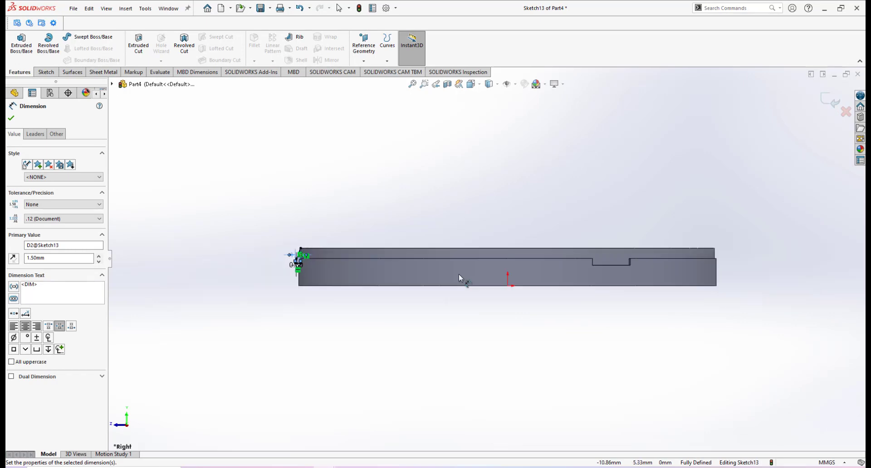
pyautogui.scroll(-3, 458, 275)
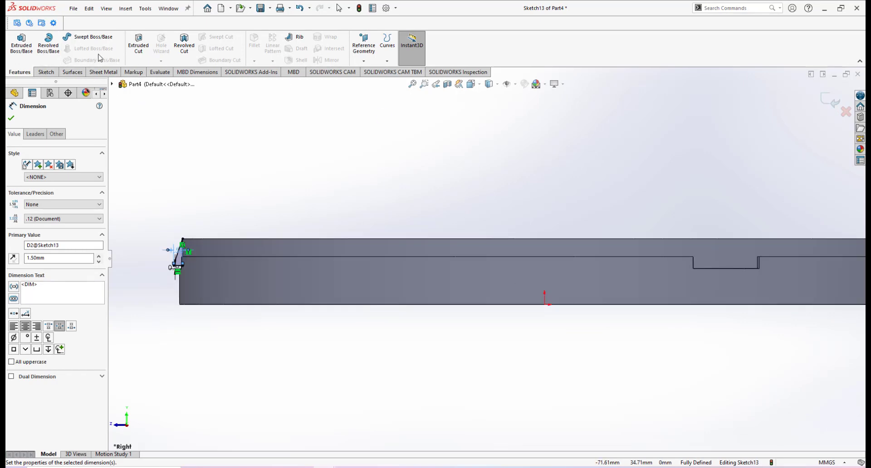
pyautogui.click(47, 73)
pyautogui.click(72, 37)
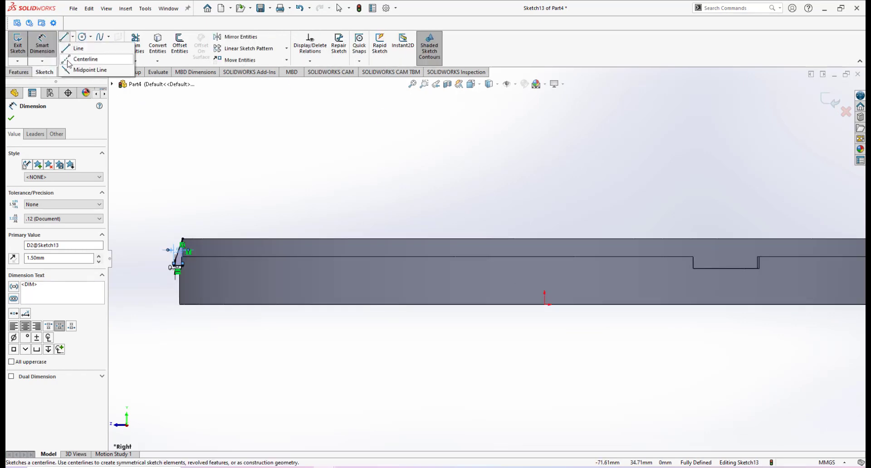
pyautogui.click(79, 58)
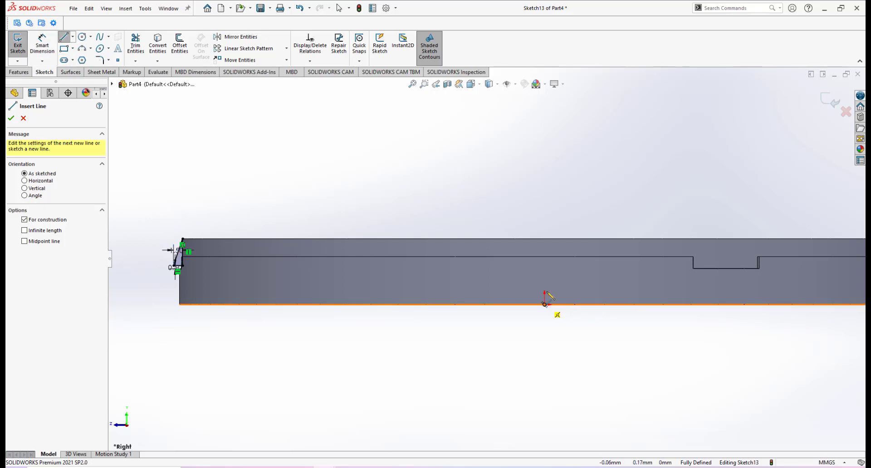
pyautogui.click(544, 304)
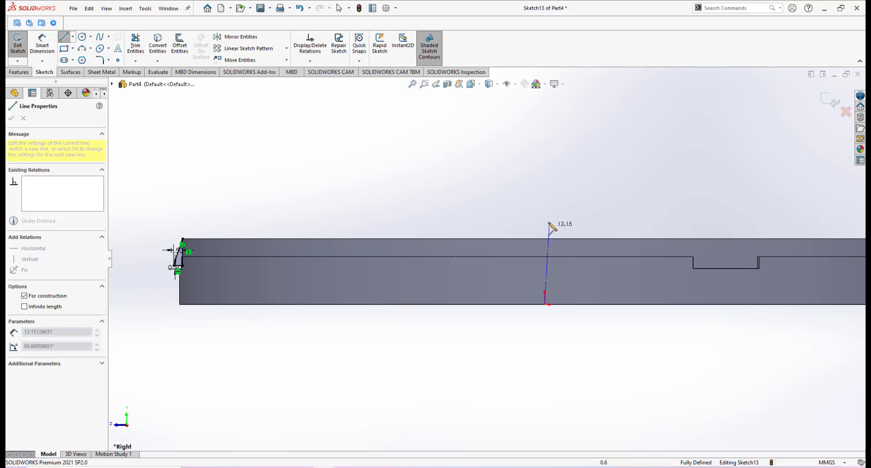
pyautogui.click(545, 199)
pyautogui.rightClick(578, 204)
pyautogui.click(591, 210)
# Step: Start a revolved boss from the triangular profile, using the vertical centerline as the axis of revolution
pyautogui.scroll(2, 486, 260)
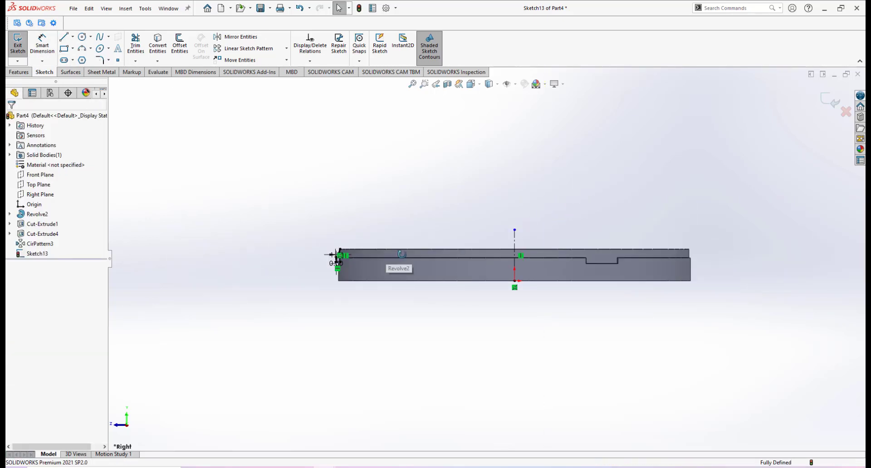
pyautogui.moveTo(462, 280)
pyautogui.mouseDown(button='middle')
pyautogui.moveTo(440, 278)
pyautogui.moveTo(461, 272)
pyautogui.moveTo(460, 279)
pyautogui.moveTo(453, 268)
pyautogui.mouseUp(button='middle')
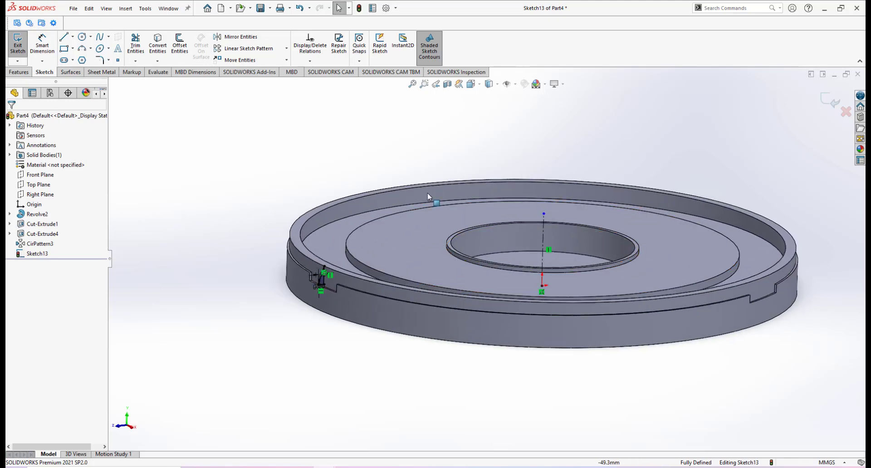
pyautogui.click(30, 72)
pyautogui.click(48, 43)
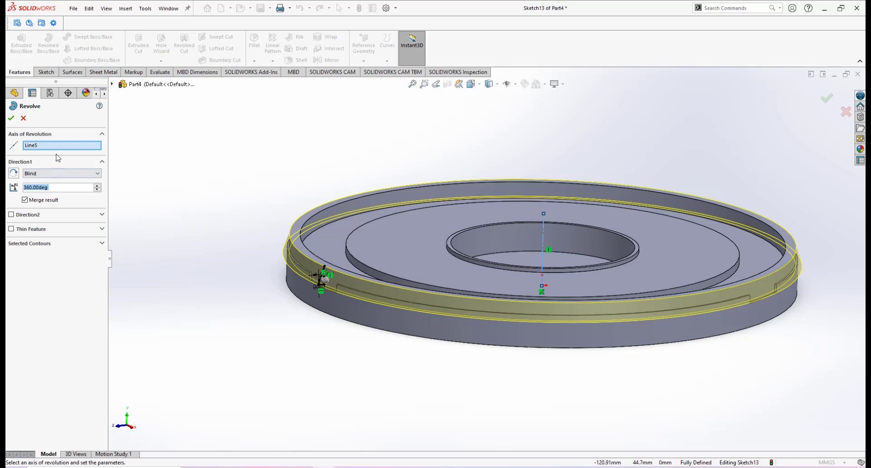
pyautogui.rightClick(58, 150)
pyautogui.click(80, 150)
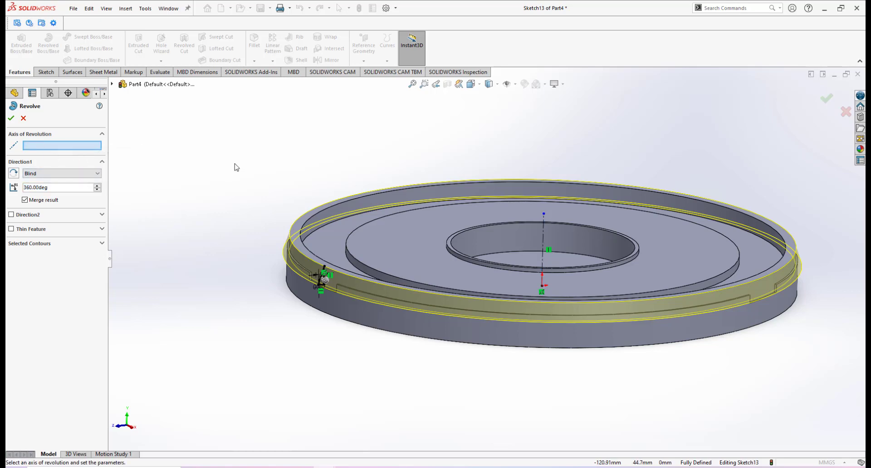
pyautogui.click(544, 239)
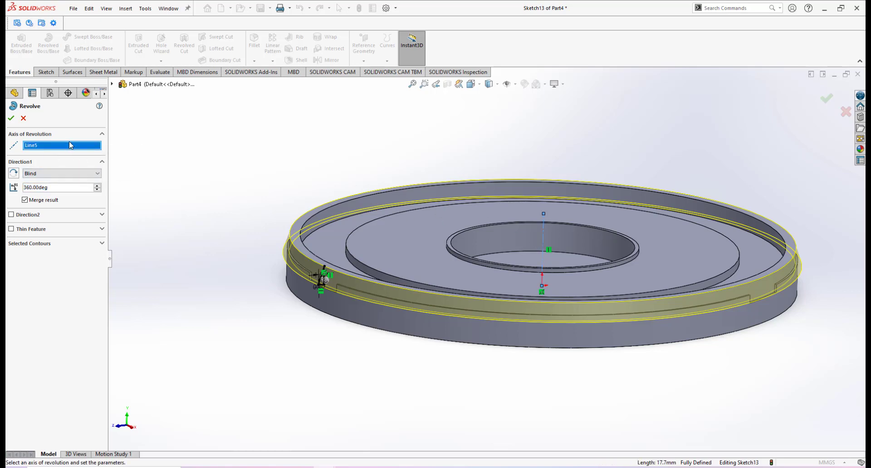
pyautogui.moveTo(364, 274)
pyautogui.mouseDown(button='middle')
pyautogui.moveTo(384, 282)
pyautogui.moveTo(362, 282)
pyautogui.moveTo(365, 276)
pyautogui.mouseUp(button='middle')
pyautogui.scroll(-2, 332, 278)
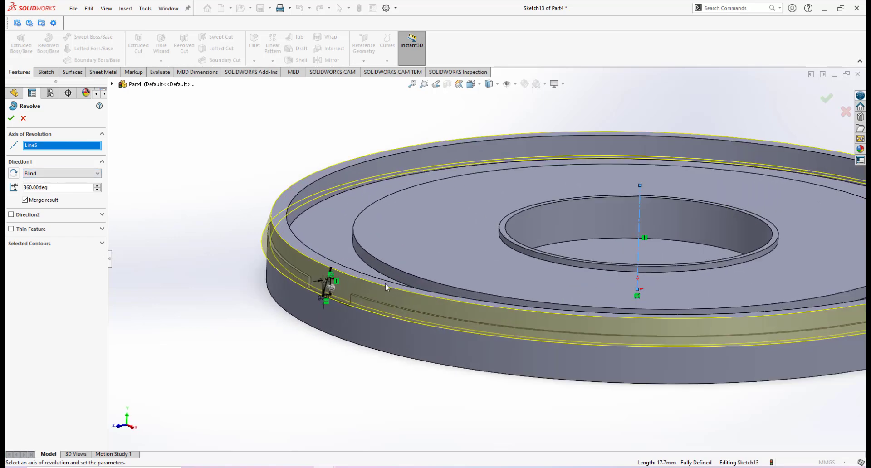
# Step: Set the revolve angle to 10 degrees and the direction type to Mid Plane
pyautogui.doubleClick(56, 190)
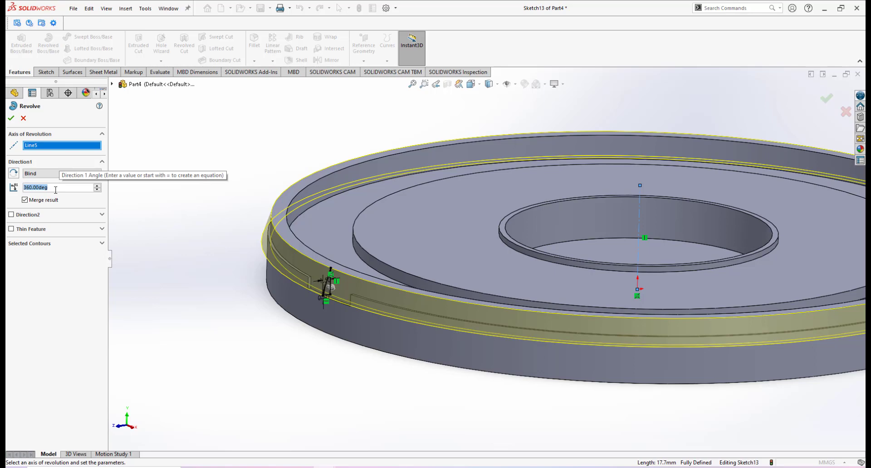
pyautogui.write('10')
pyautogui.press('Return')
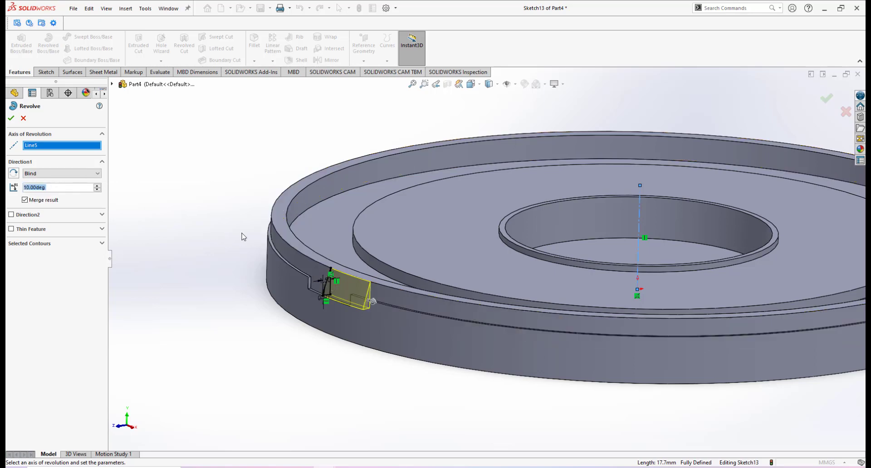
pyautogui.scroll(-2, 328, 269)
pyautogui.scroll(-4, 363, 295)
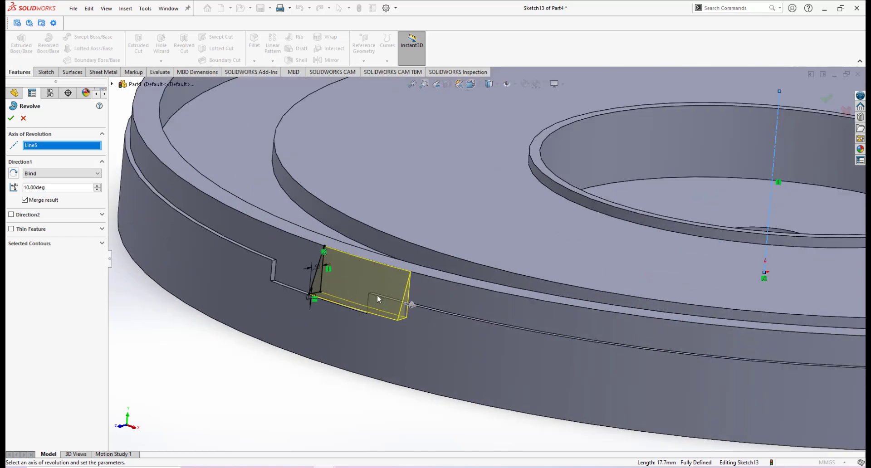
pyautogui.click(55, 175)
pyautogui.click(45, 205)
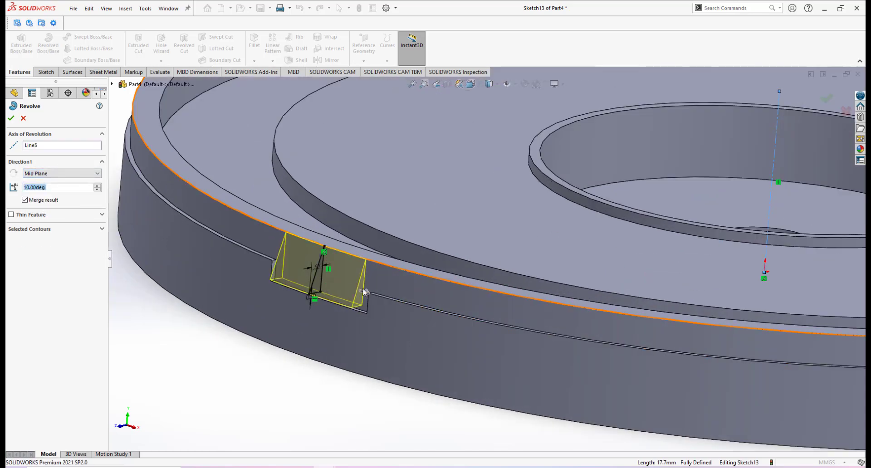
# Step: Compare the revolve preview with the rim tab in the photo IMG_20221217_225308.jpg in the photo viewer, and return to SOLIDWORKS
pyautogui.scroll(3, 369, 297)
pyautogui.moveTo(391, 292); pyautogui.dragTo(398, 262, button='middle')
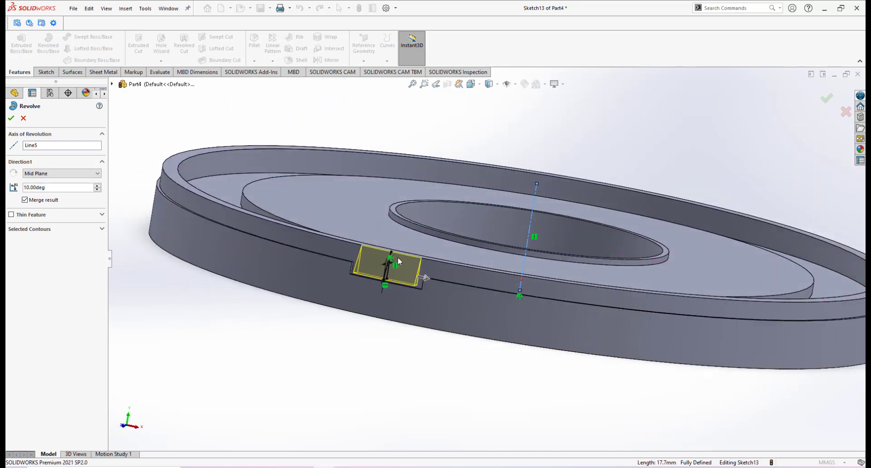
pyautogui.scroll(-2, 398, 261)
pyautogui.moveTo(360, 434)
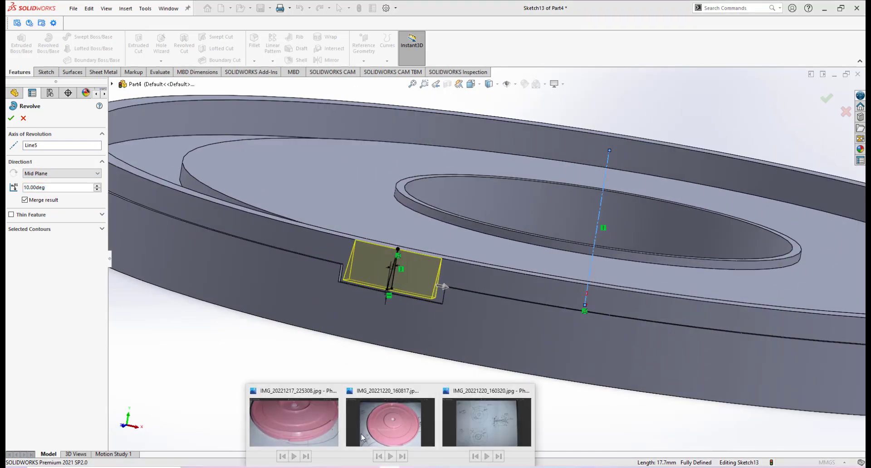
pyautogui.click(312, 404)
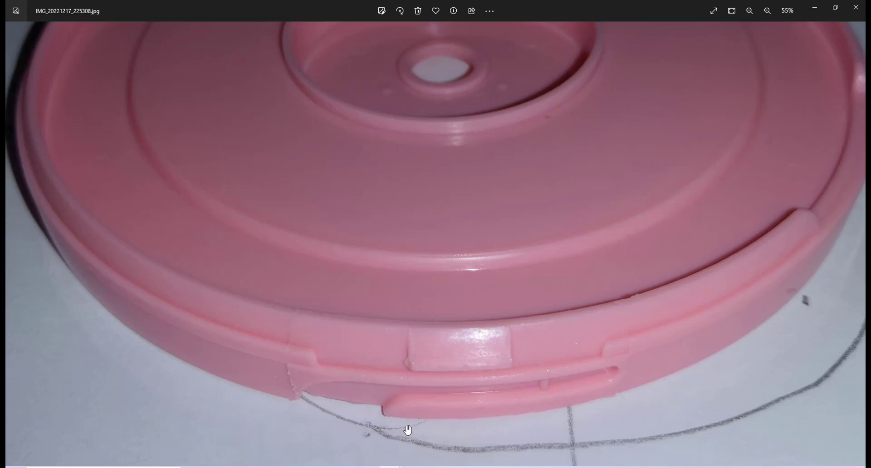
pyautogui.moveTo(325, 466)
pyautogui.click(372, 436)
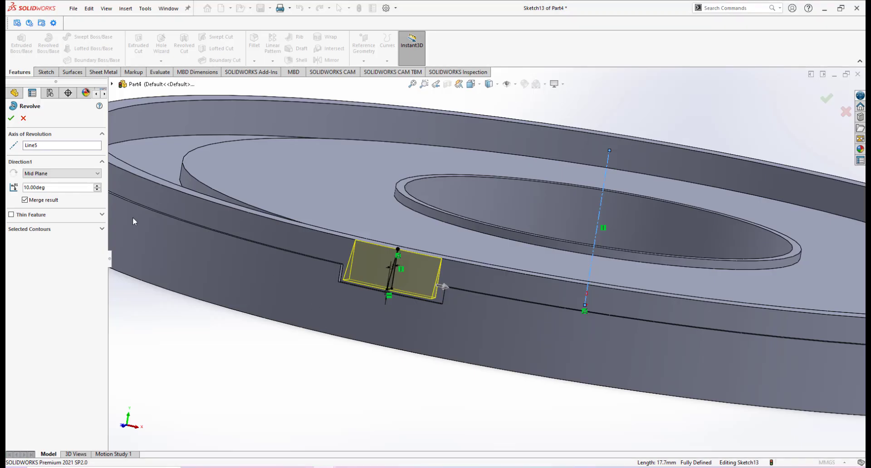
# Step: Set the mid-plane revolve angle to 5 degrees and finish the revolved boss for the rim tab
pyautogui.click(55, 188)
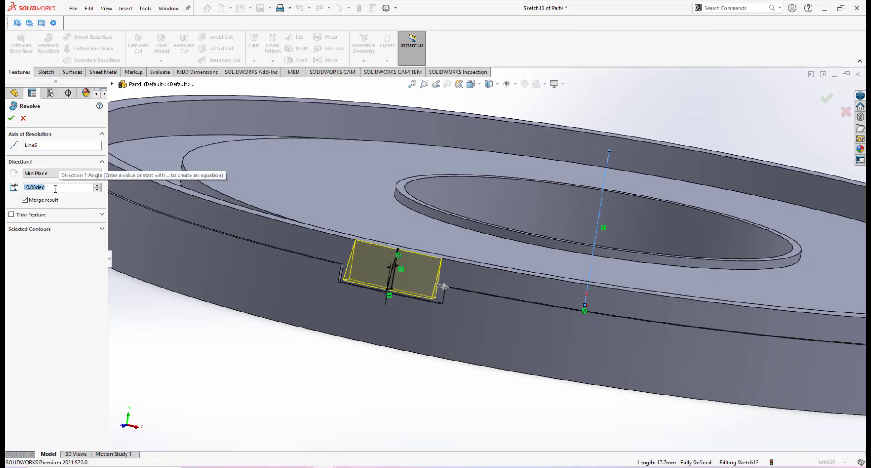
pyautogui.write('5')
pyautogui.press('Return')
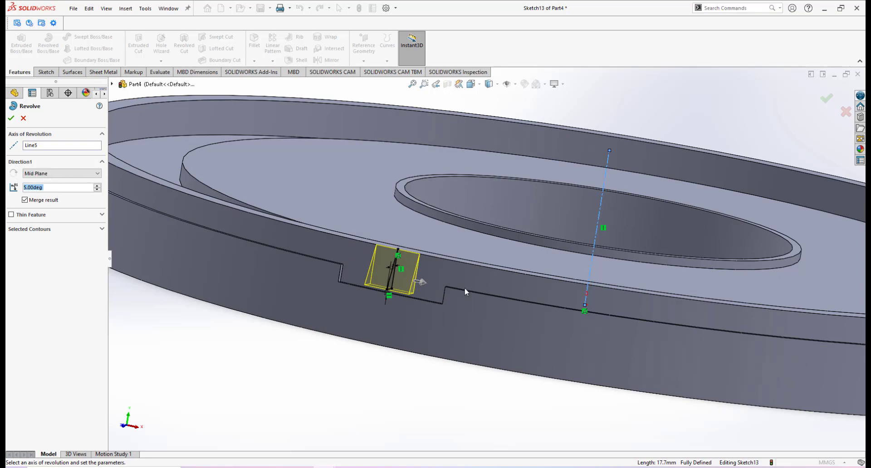
pyautogui.moveTo(465, 287); pyautogui.dragTo(497, 300, button='middle')
pyautogui.scroll(-2, 462, 290)
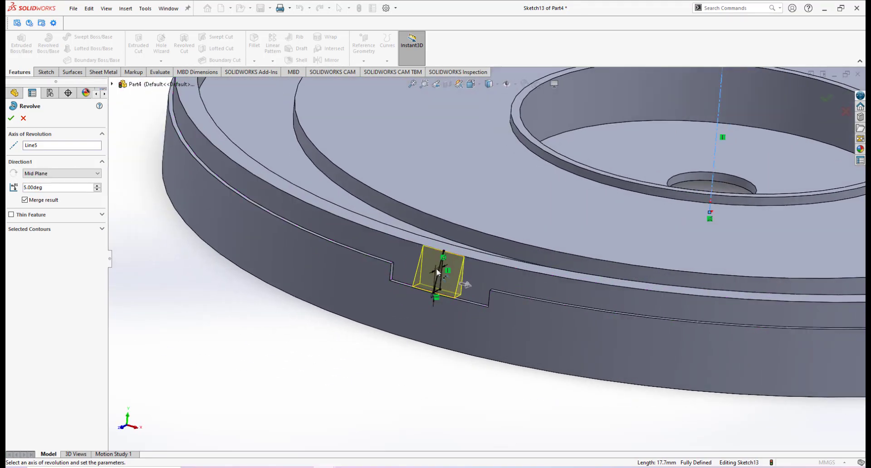
pyautogui.scroll(2, 439, 269)
pyautogui.moveTo(456, 255); pyautogui.dragTo(379, 276, button='middle')
pyautogui.scroll(-3, 472, 274)
pyautogui.scroll(-2, 490, 287)
pyautogui.click(11, 118)
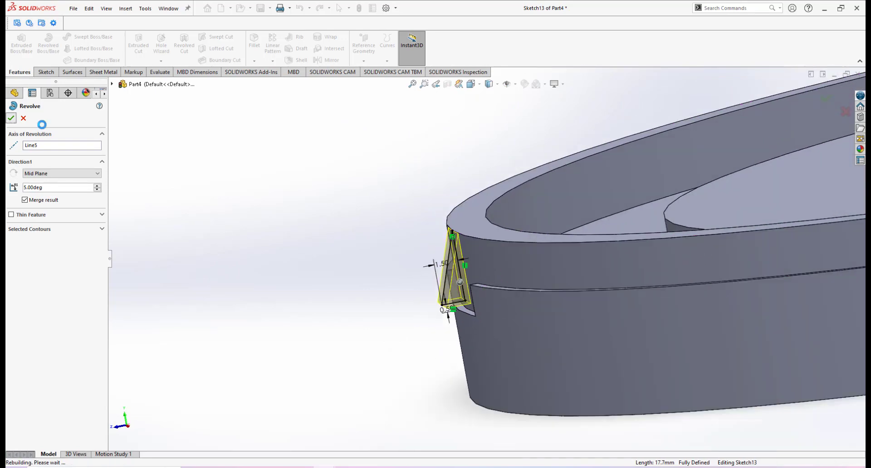
# Step: Start a circular pattern around the axis of the central recess's inner cylindrical wall
pyautogui.scroll(5, 545, 285)
pyautogui.moveTo(607, 251); pyautogui.dragTo(641, 258, button='middle')
pyautogui.scroll(-4, 642, 258)
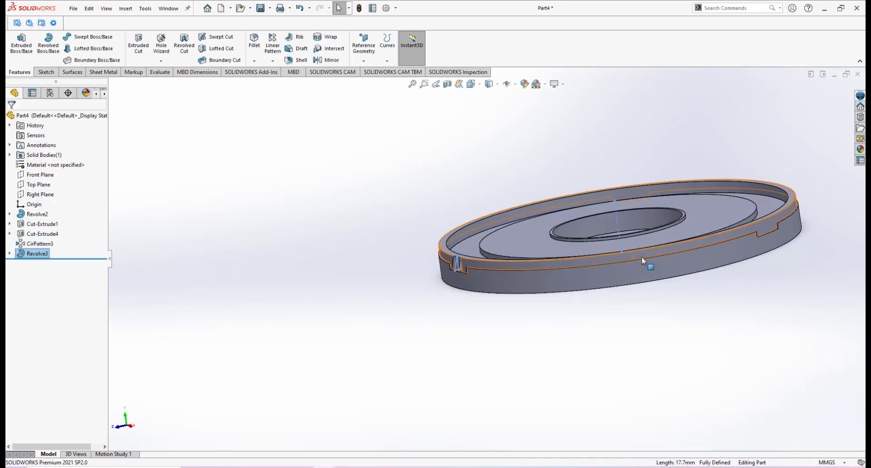
pyautogui.click(470, 334)
pyautogui.scroll(2, 481, 234)
pyautogui.scroll(-2, 481, 234)
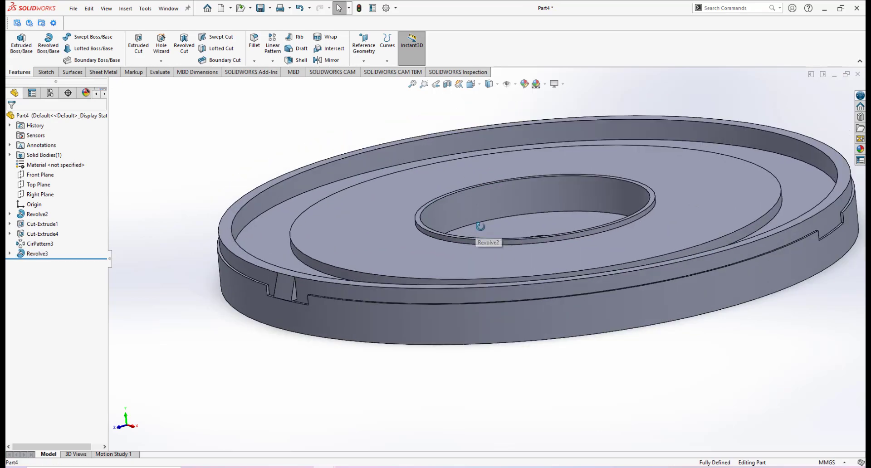
pyautogui.moveTo(479, 226); pyautogui.dragTo(475, 232, button='middle')
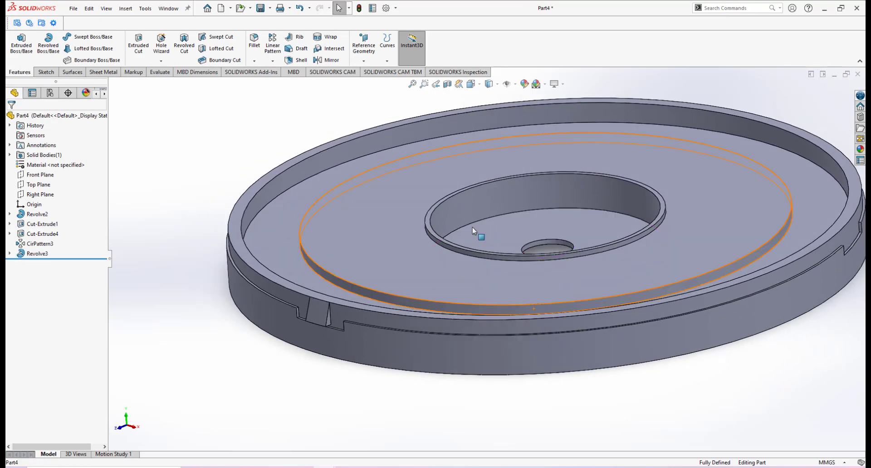
pyautogui.click(272, 61)
pyautogui.click(290, 82)
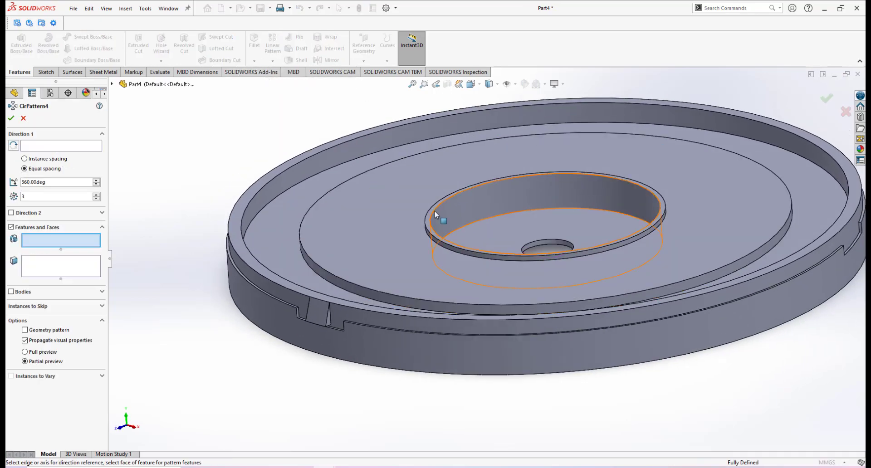
pyautogui.click(68, 145)
pyautogui.click(475, 210)
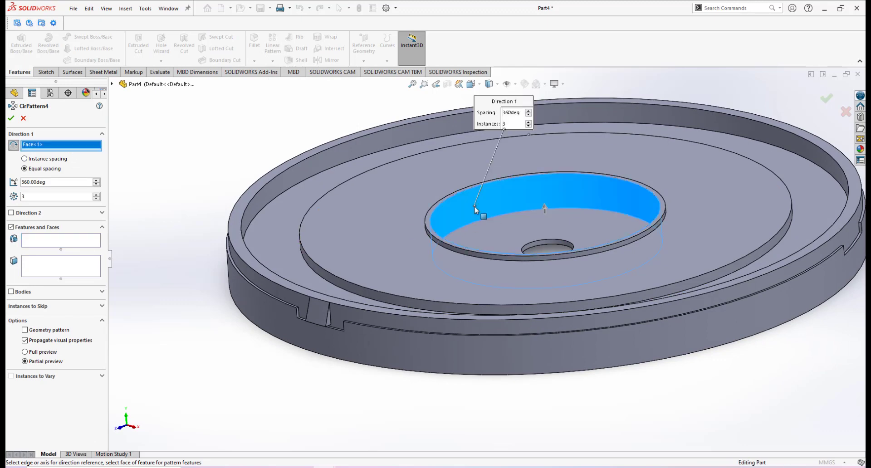
# Step: Set the circular pattern to 3 equally spaced instances over 360 degrees
pyautogui.doubleClick(55, 184)
pyautogui.write('360')
pyautogui.press('Return')
pyautogui.click(59, 197)
pyautogui.scroll(1, 324, 312)
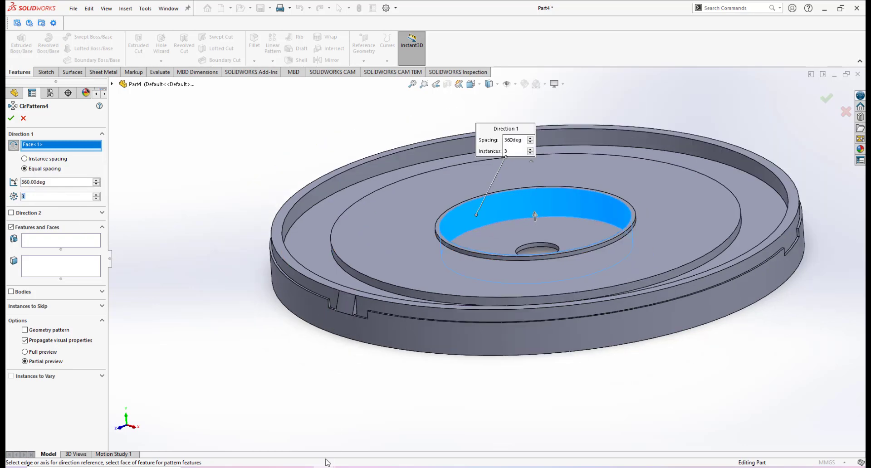
# Step: Check the rim tabs on the whole lid in the photo IMG_20221217_225308.jpg, and return to SOLIDWORKS
pyautogui.moveTo(324, 466)
pyautogui.click(302, 398)
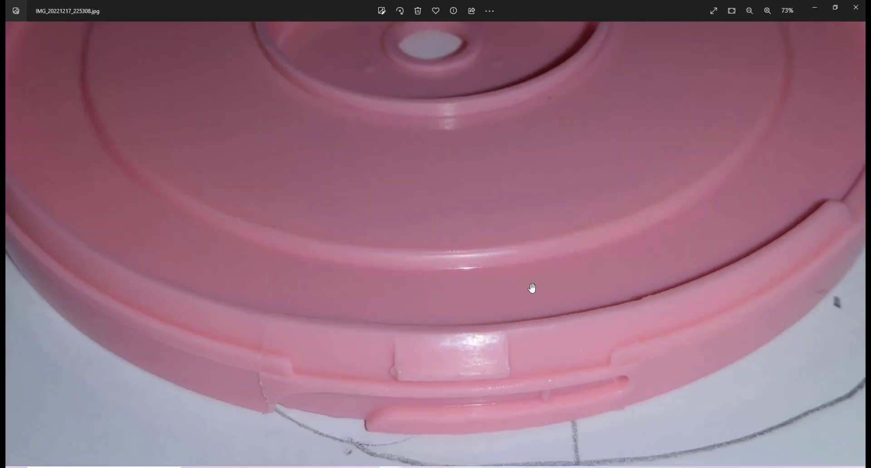
pyautogui.scroll(-3, 523, 306)
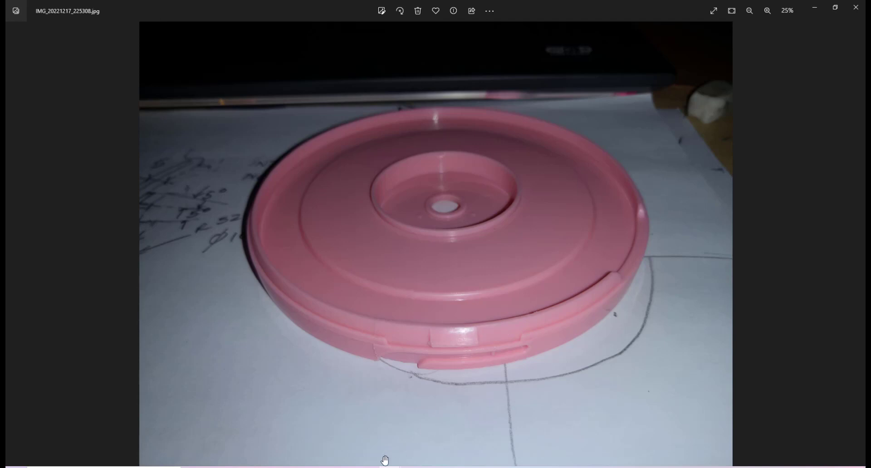
pyautogui.click(384, 413)
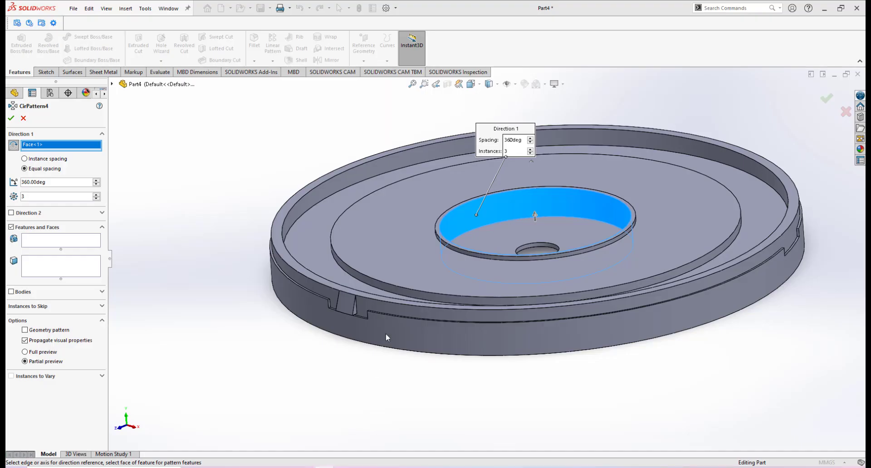
# Step: Choose the revolved tab at the rim notch as the feature to repeat and finish the circular pattern
pyautogui.click(45, 241)
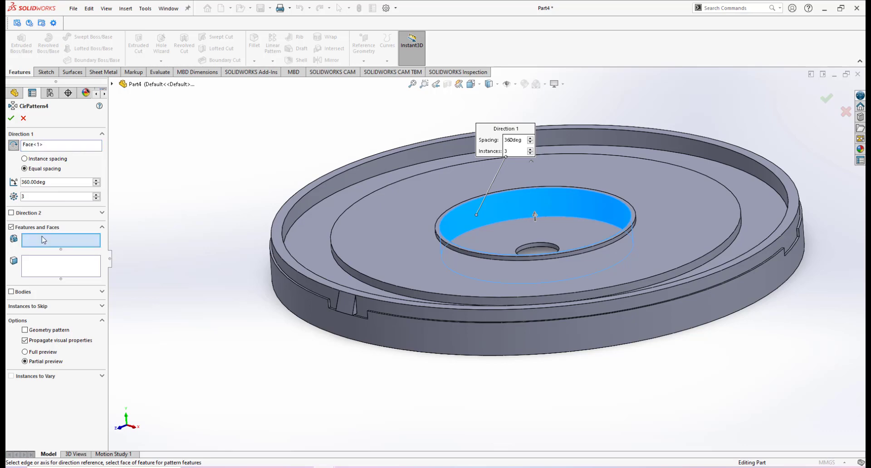
pyautogui.scroll(-3, 372, 310)
pyautogui.scroll(-1, 373, 307)
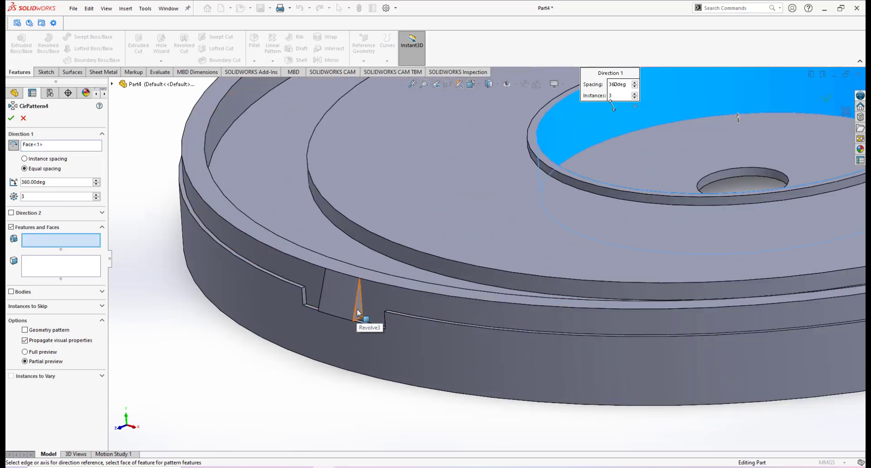
pyautogui.click(358, 310)
pyautogui.scroll(4, 468, 289)
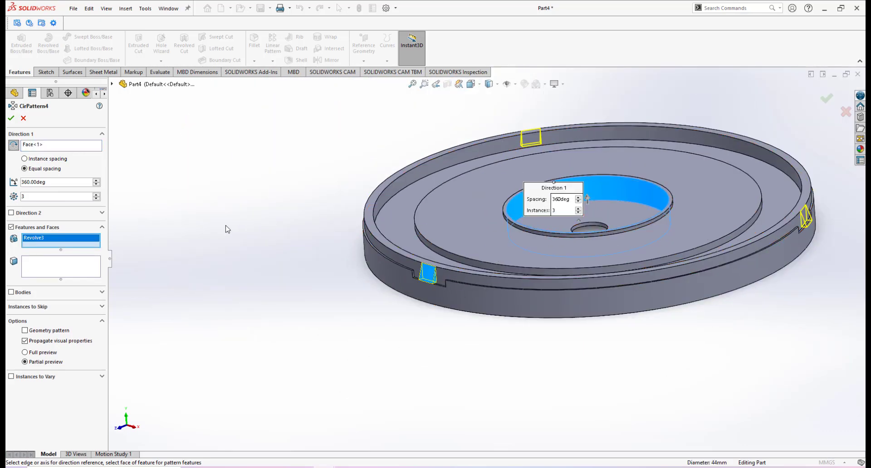
pyautogui.moveTo(597, 223); pyautogui.dragTo(597, 231, button='middle')
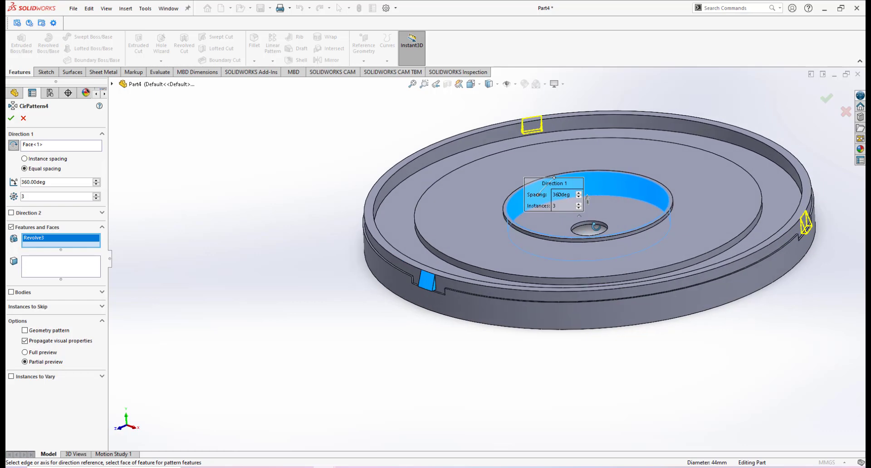
pyautogui.click(12, 119)
pyautogui.moveTo(618, 254); pyautogui.dragTo(458, 290, button='middle')
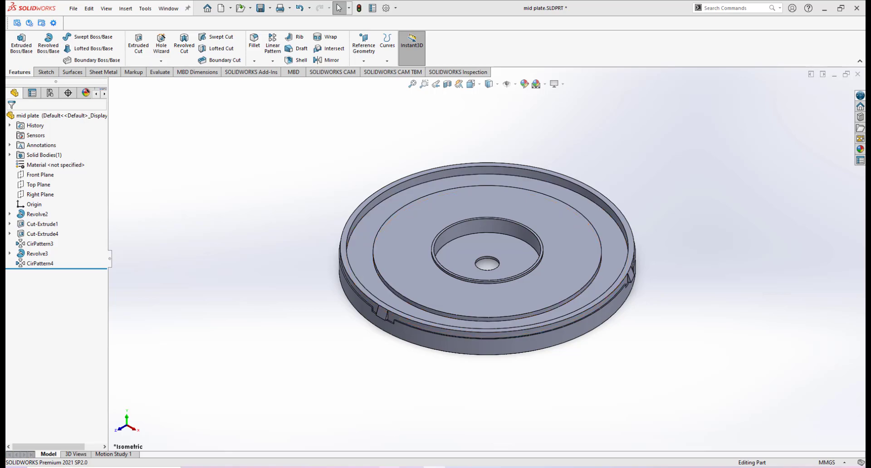
# Step: Switch to the photo viewer and examine the snap wedge below the rim tab in IMG_20221217_225308.jpg and IMG_20221220_224806.jpg
pyautogui.click(389, 467)
pyautogui.click(212, 394)
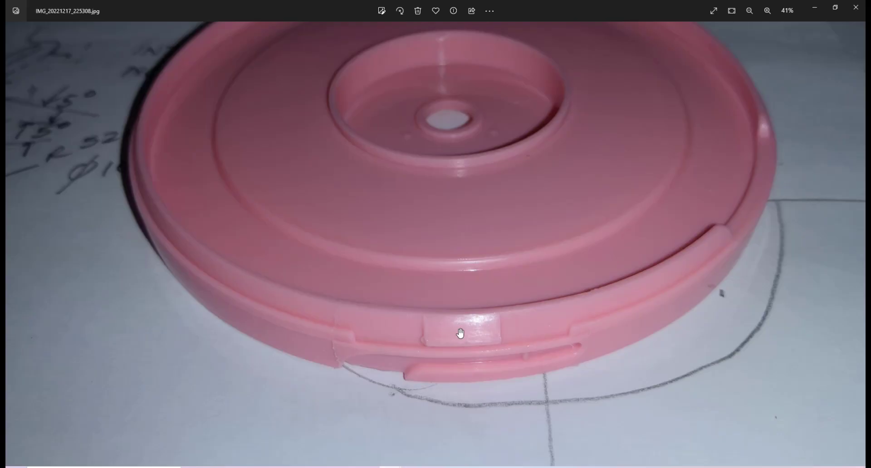
pyautogui.scroll(2, 460, 353)
pyautogui.scroll(-3, 460, 352)
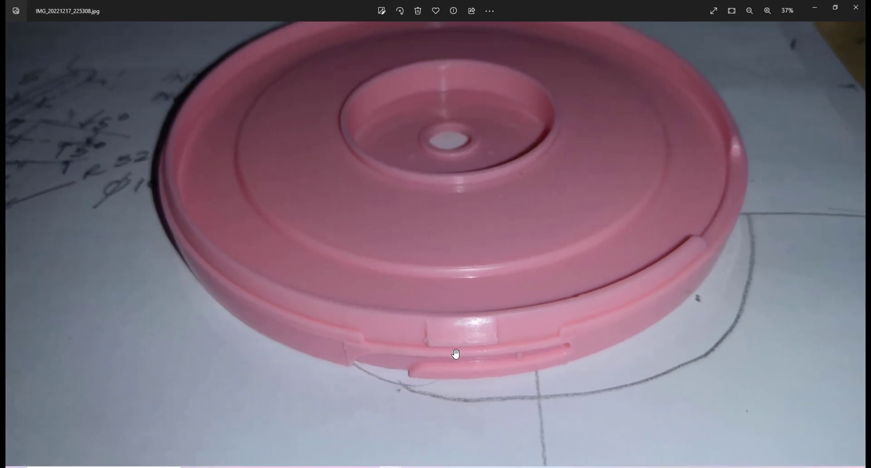
pyautogui.scroll(2, 411, 365)
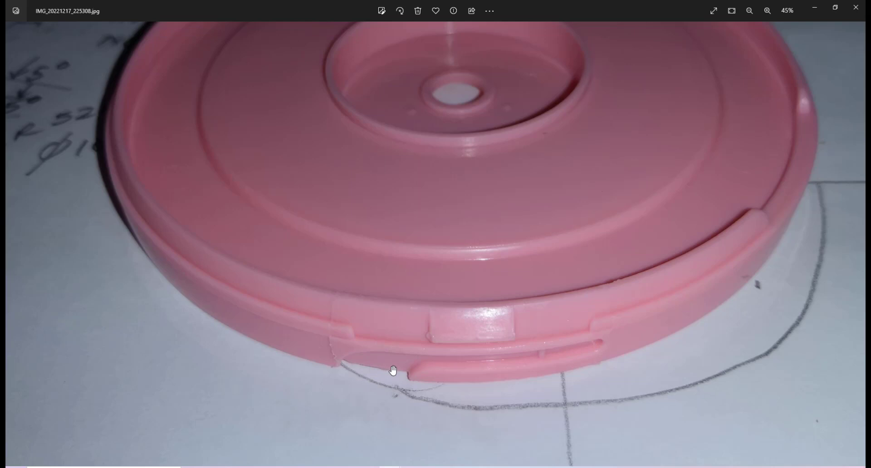
pyautogui.moveTo(520, 391)
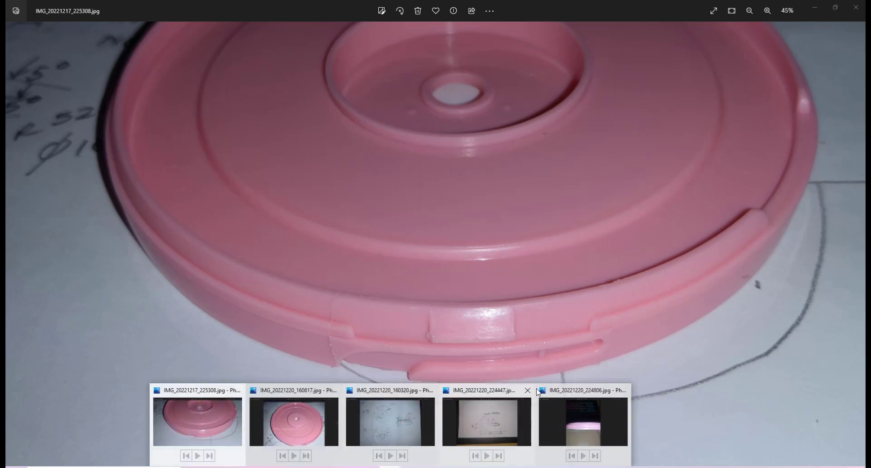
pyautogui.click(562, 393)
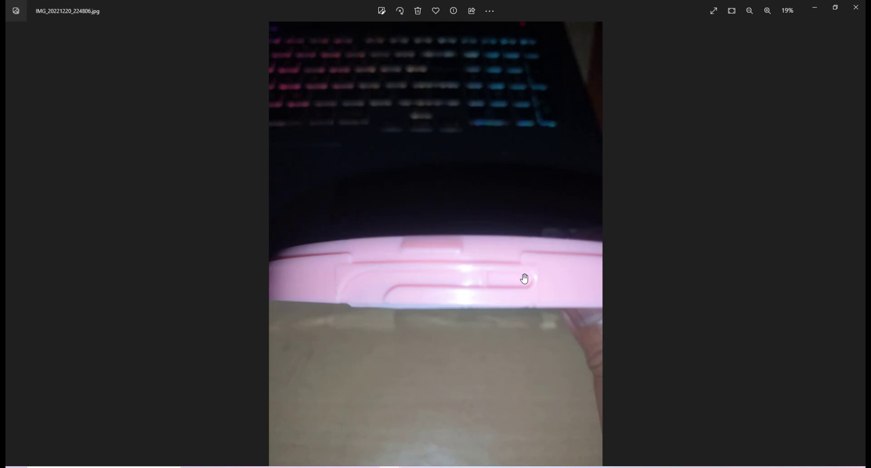
pyautogui.moveTo(389, 467)
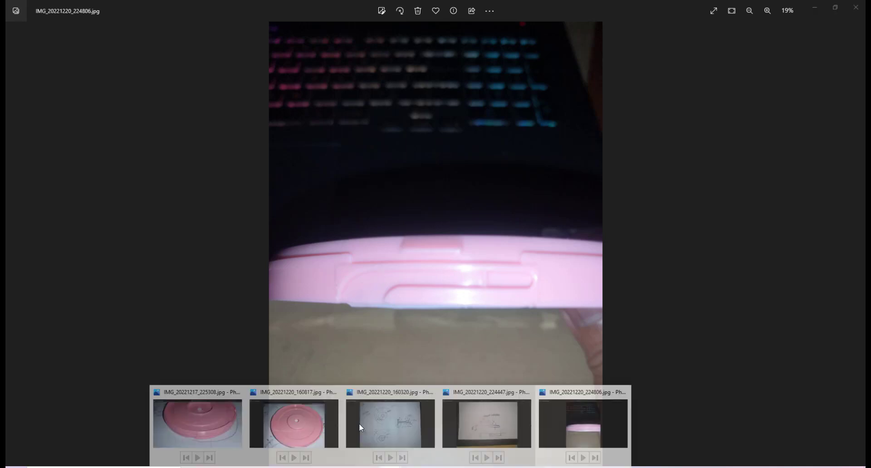
pyautogui.click(218, 394)
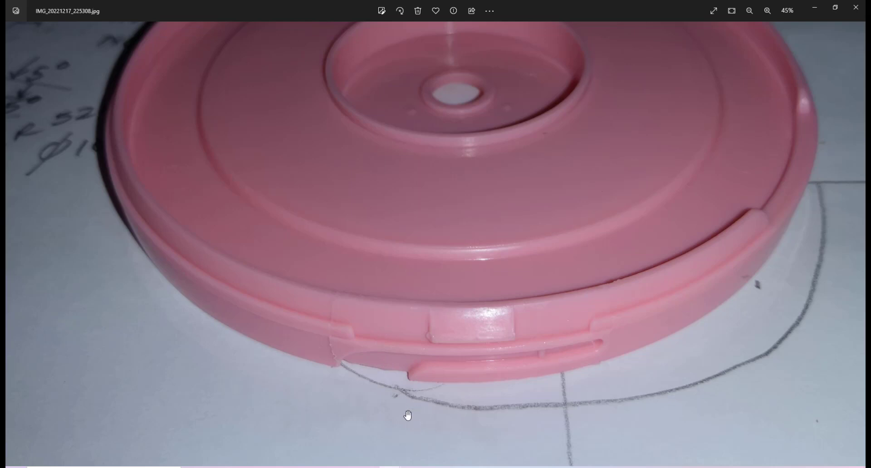
pyautogui.scroll(-5, 492, 299)
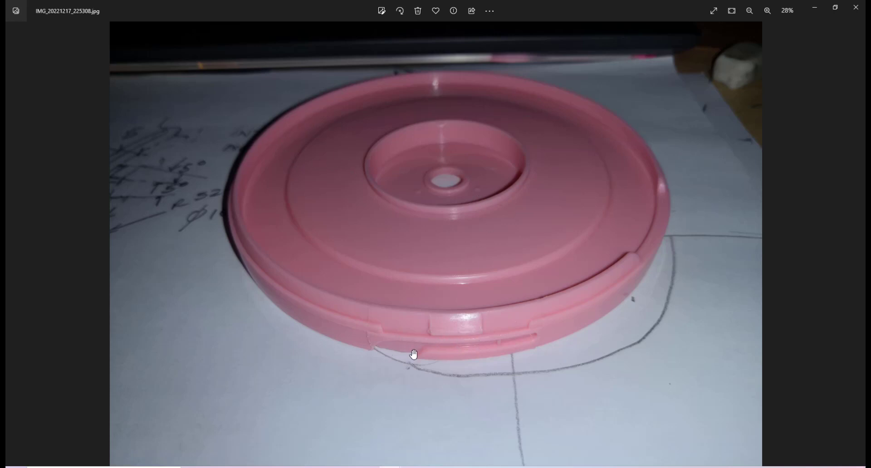
# Step: Read the snap wedge dimensions in the hand sketch IMG_20221220_224447.jpg, and return to the mid plate part in SOLIDWORKS
pyautogui.moveTo(390, 466)
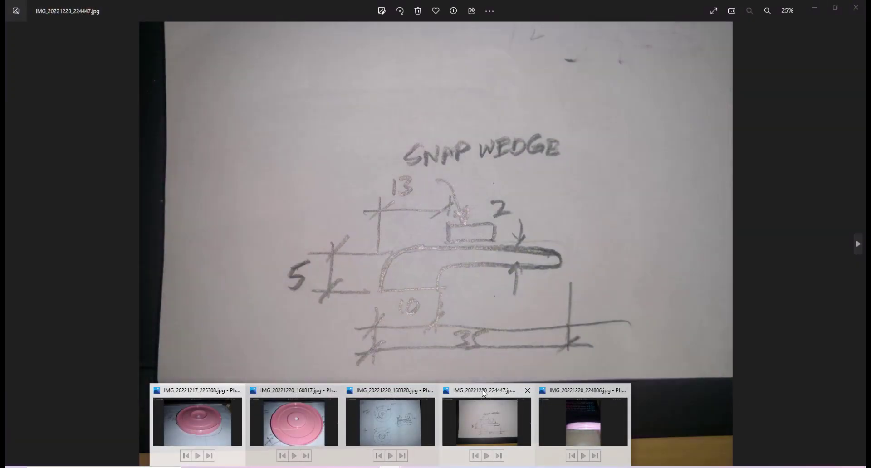
pyautogui.click(484, 393)
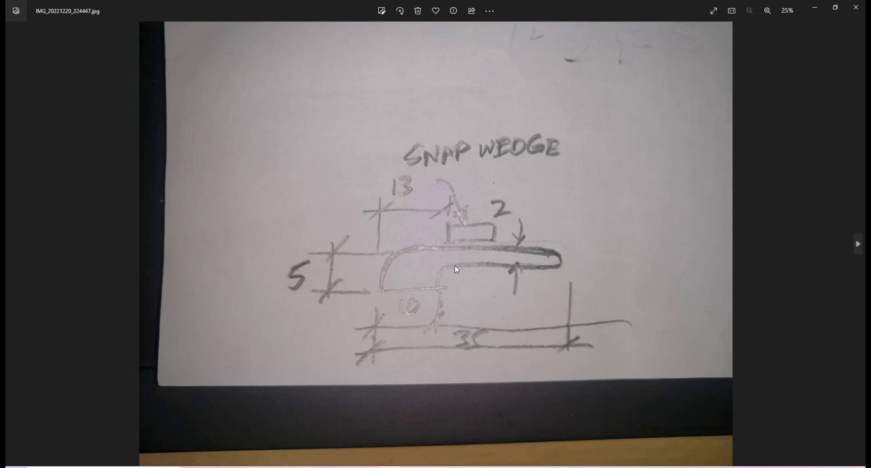
pyautogui.moveTo(326, 465)
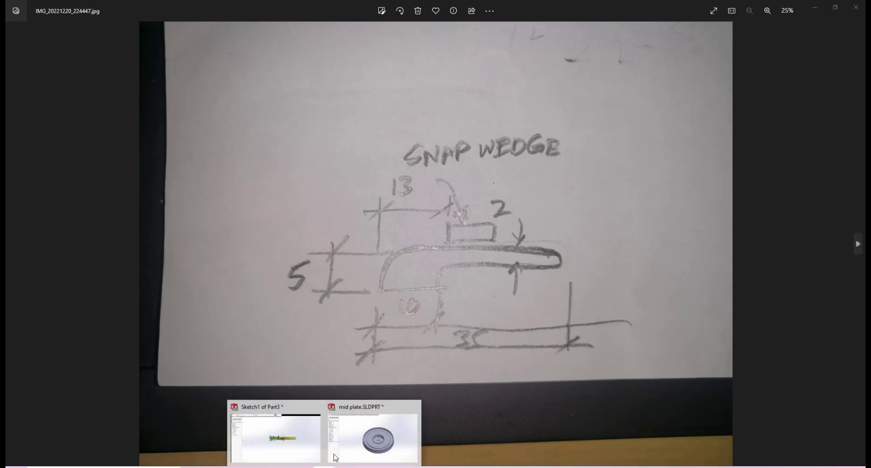
pyautogui.click(373, 428)
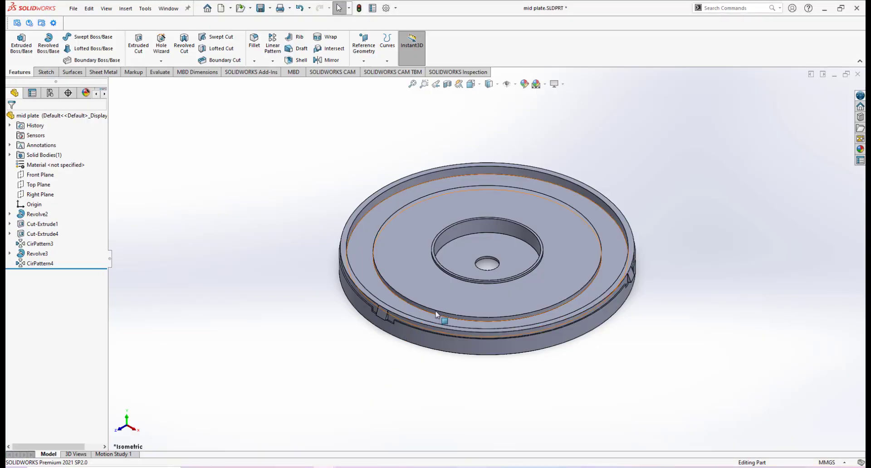
# Step: Examine the rim notch, its snap tab and the outer side wall beneath it on the mid plate
pyautogui.moveTo(447, 317); pyautogui.dragTo(431, 303, button='middle')
pyautogui.scroll(-4, 461, 283)
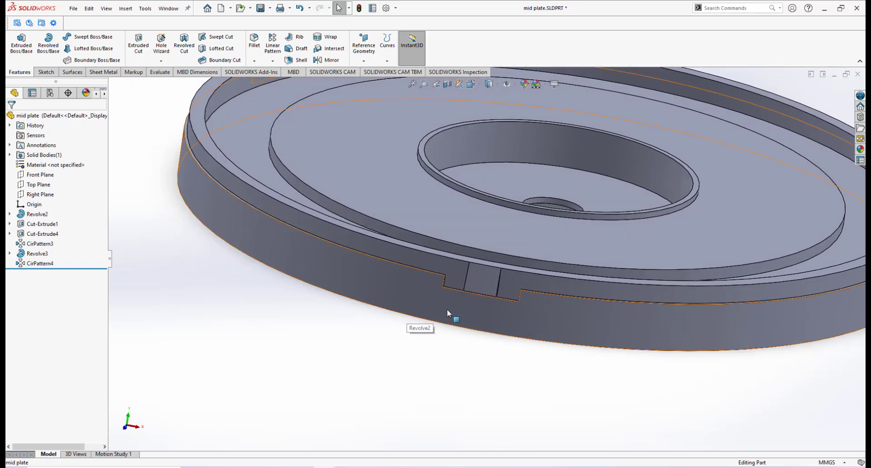
pyautogui.scroll(3, 448, 310)
pyautogui.scroll(3, 513, 277)
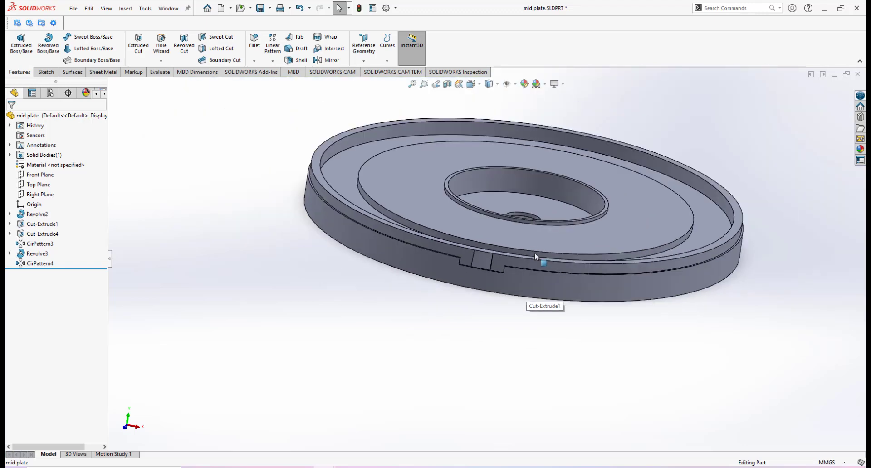
pyautogui.scroll(-2, 534, 252)
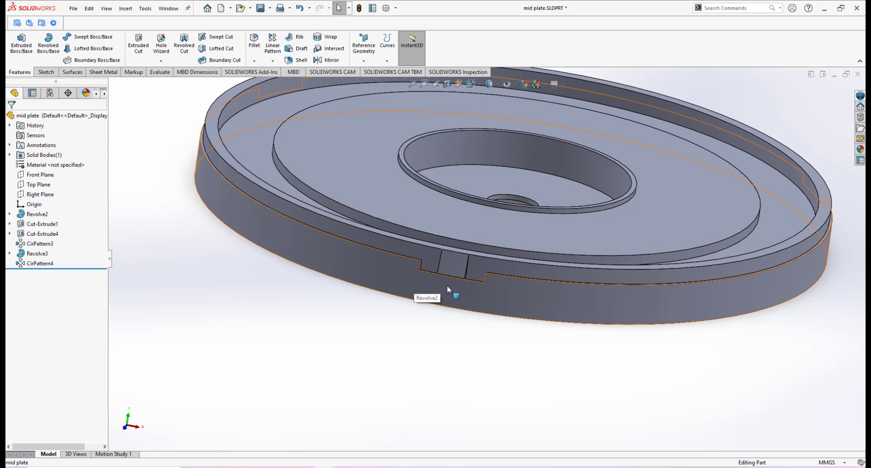
pyautogui.scroll(3, 500, 250)
pyautogui.scroll(-3, 505, 234)
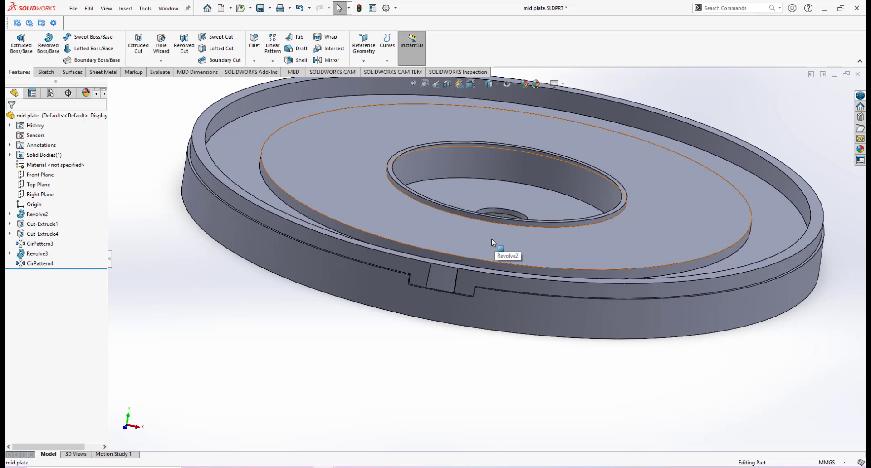
pyautogui.click(124, 8)
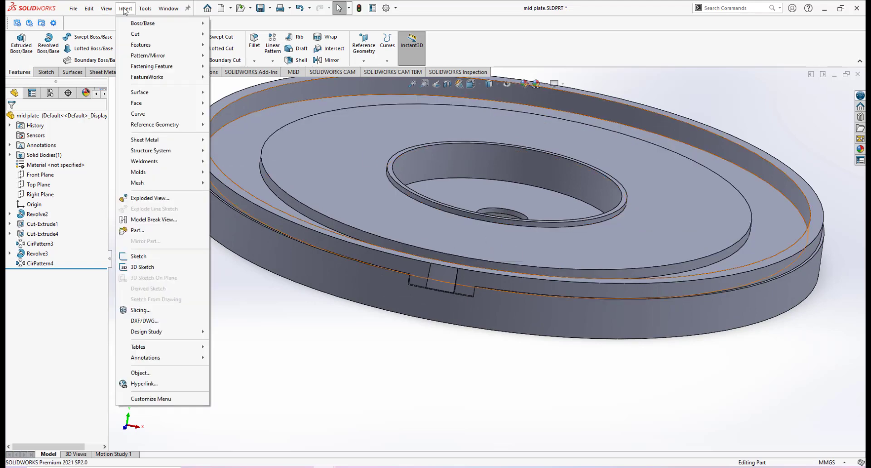
pyautogui.moveTo(150, 45)
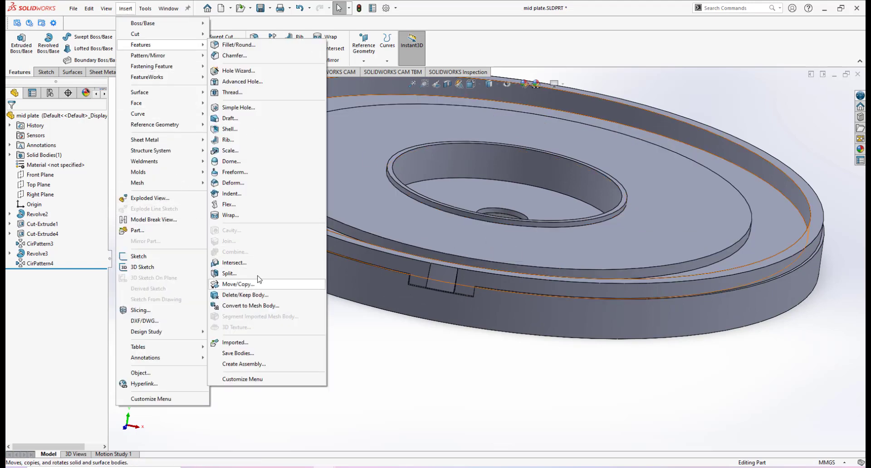
pyautogui.click(421, 377)
pyautogui.moveTo(421, 350); pyautogui.dragTo(422, 356, button='middle')
pyautogui.scroll(-1, 475, 296)
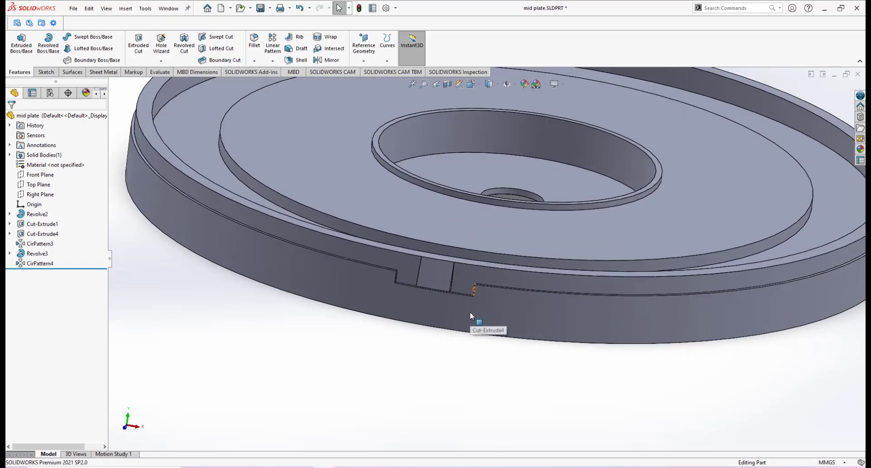
pyautogui.scroll(2, 471, 316)
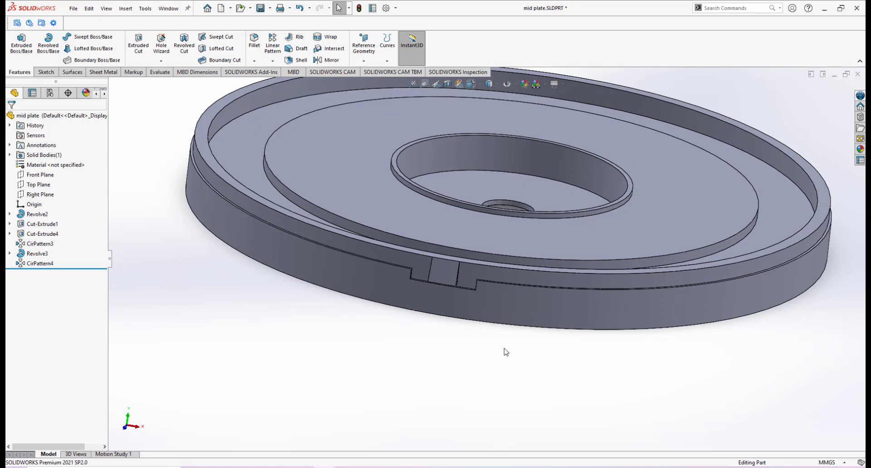
# Step: Select the outer side wall face below the rim tabs to check its diameter and extent around the plate
pyautogui.click(400, 298)
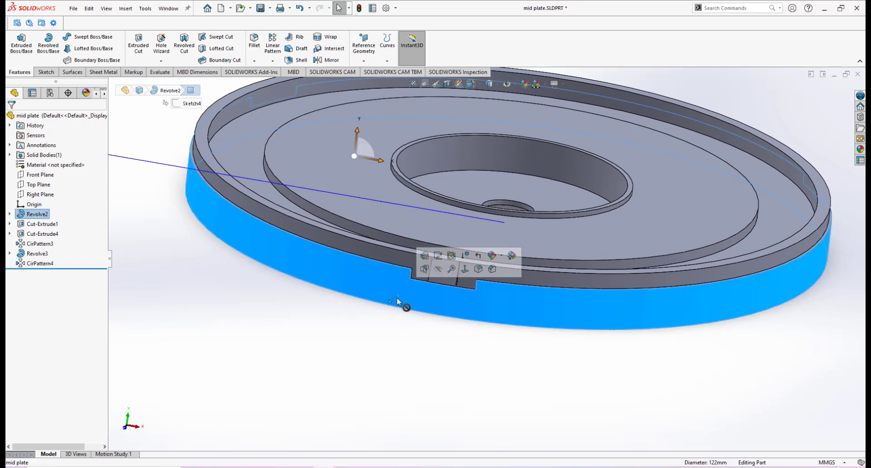
pyautogui.scroll(4, 499, 341)
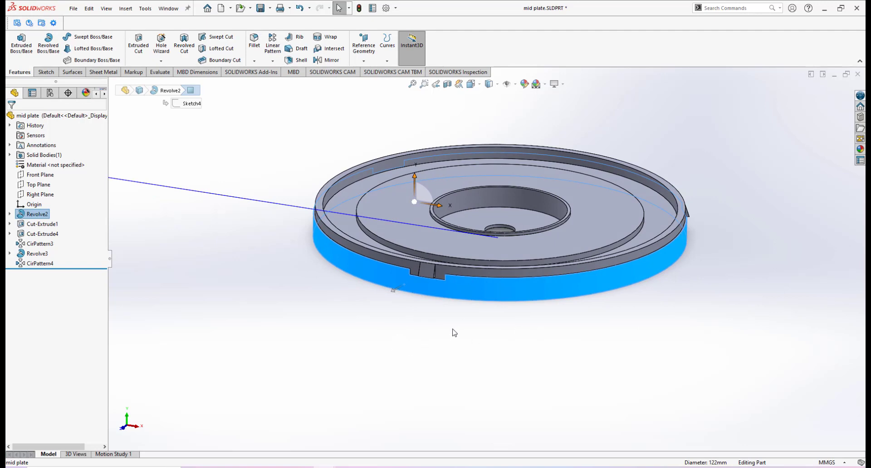
pyautogui.click(414, 315)
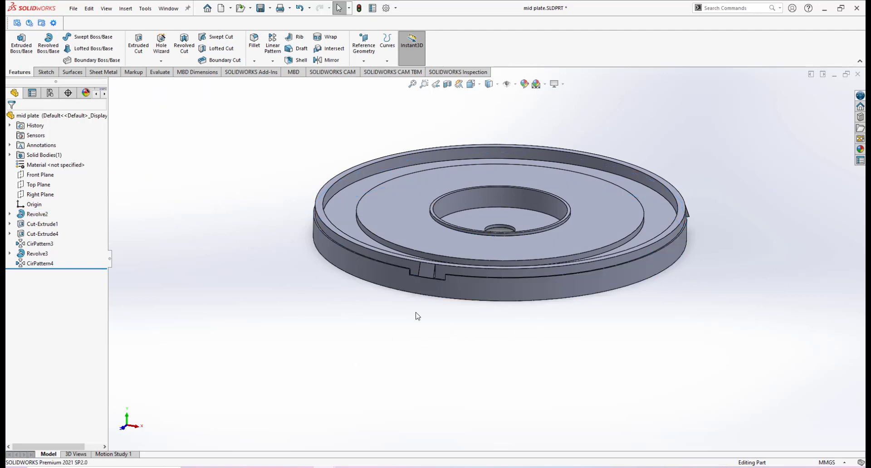
pyautogui.click(358, 271)
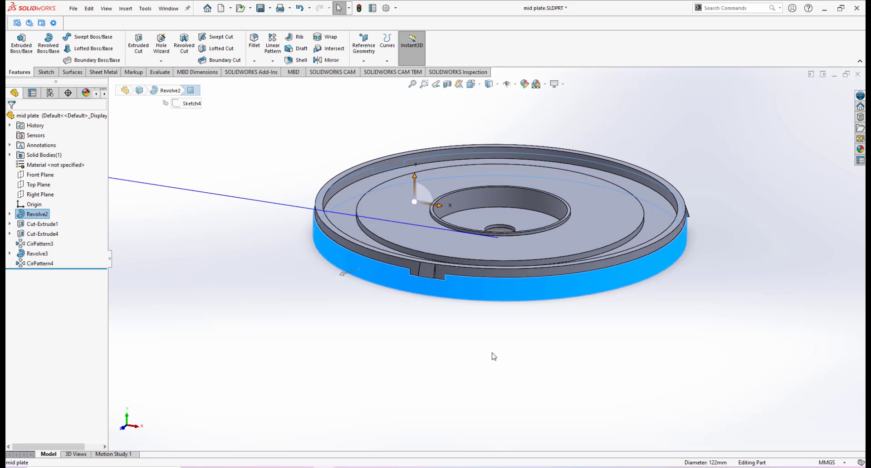
pyautogui.click(469, 370)
pyautogui.click(370, 276)
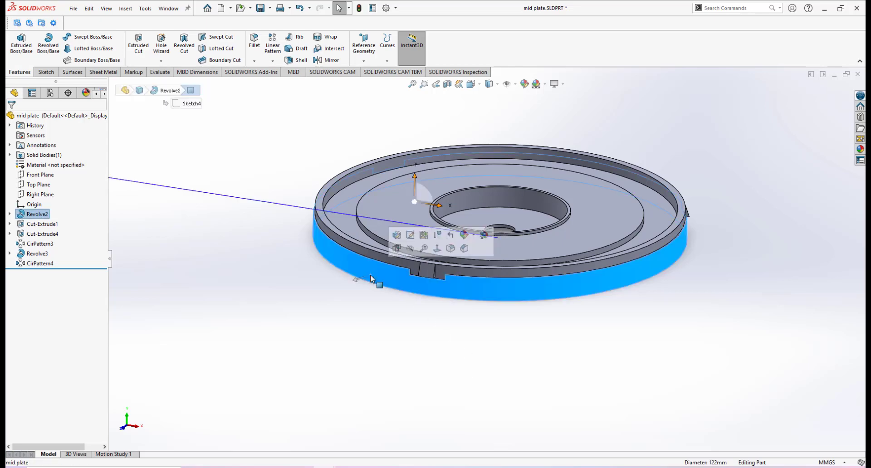
pyautogui.click(405, 320)
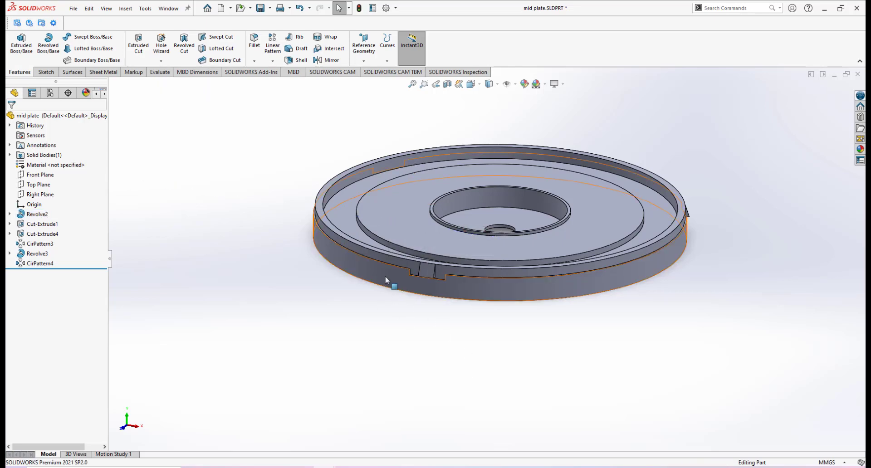
pyautogui.click(381, 277)
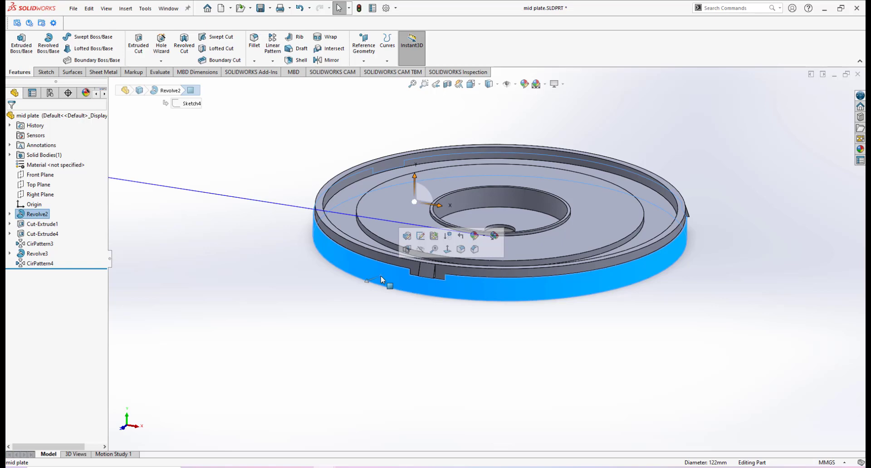
pyautogui.click(418, 345)
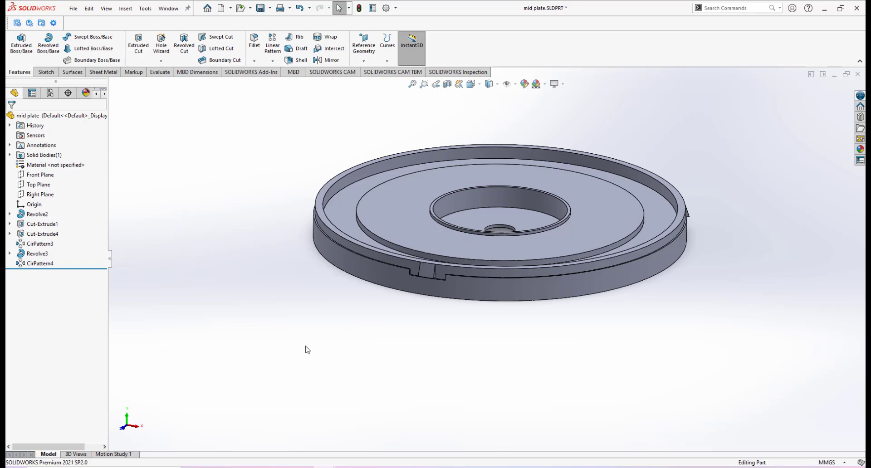
pyautogui.click(655, 267)
pyautogui.click(700, 380)
pyautogui.click(462, 282)
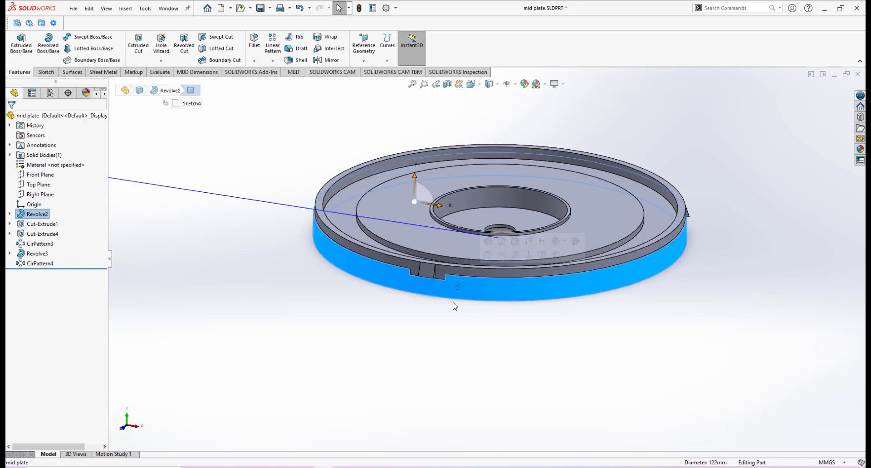
pyautogui.click(521, 347)
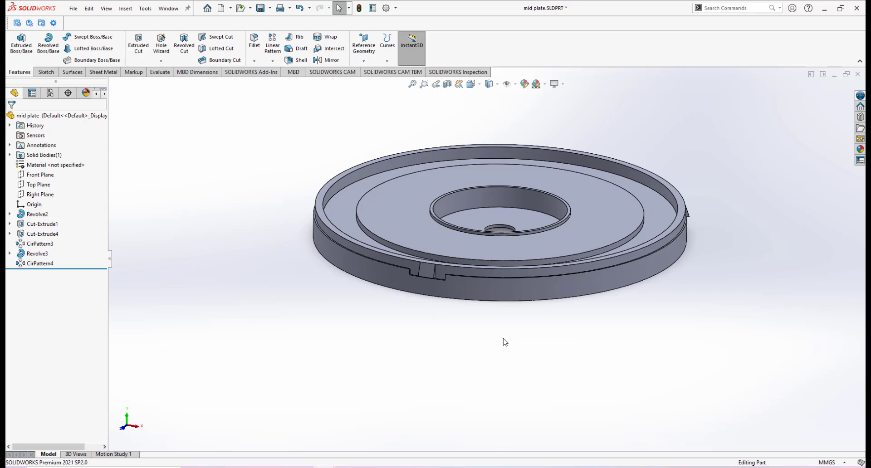
pyautogui.scroll(-2, 495, 294)
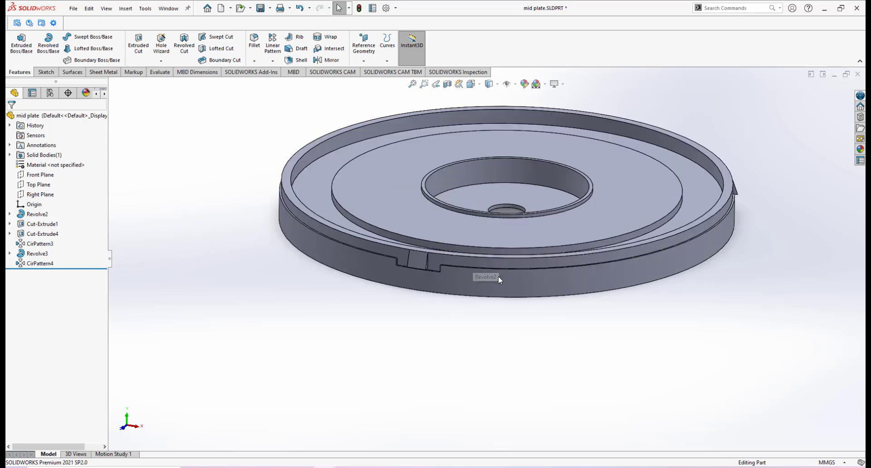
pyautogui.scroll(3, 513, 270)
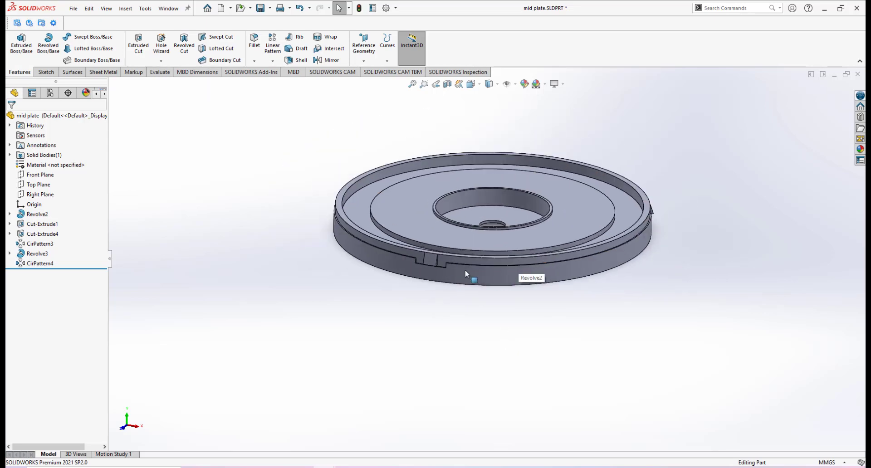
pyautogui.scroll(-3, 465, 272)
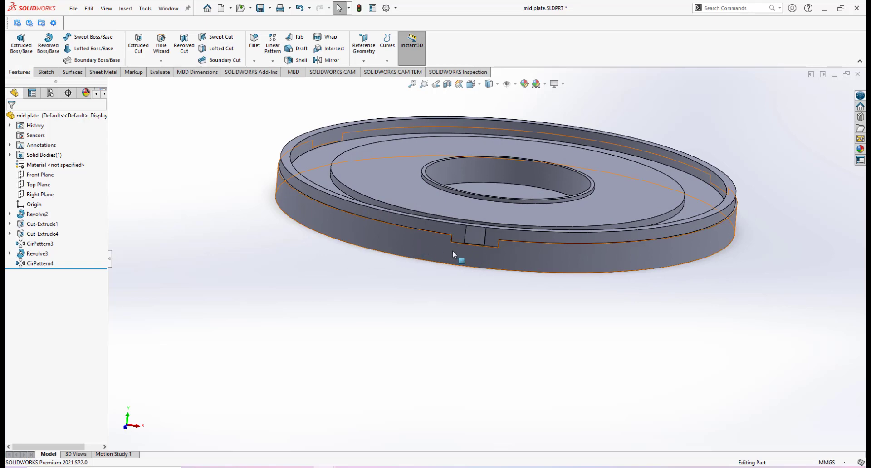
pyautogui.click(453, 252)
pyautogui.click(502, 296)
pyautogui.scroll(3, 501, 295)
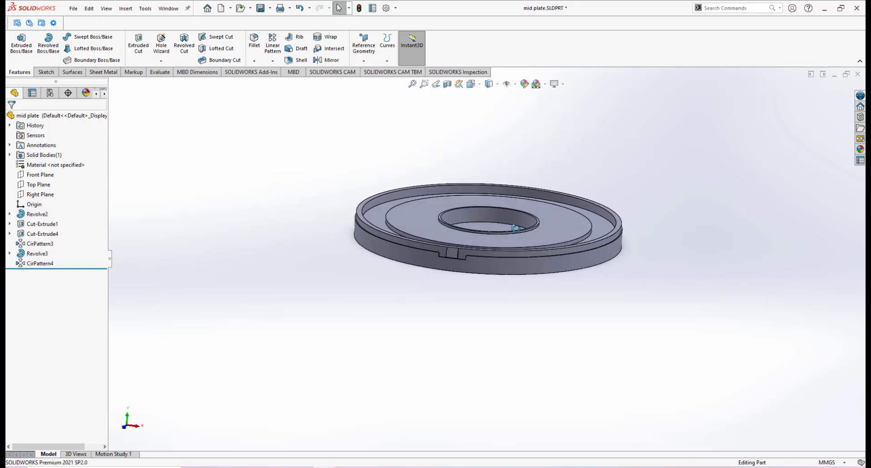
pyautogui.moveTo(516, 228); pyautogui.dragTo(516, 233, button='middle')
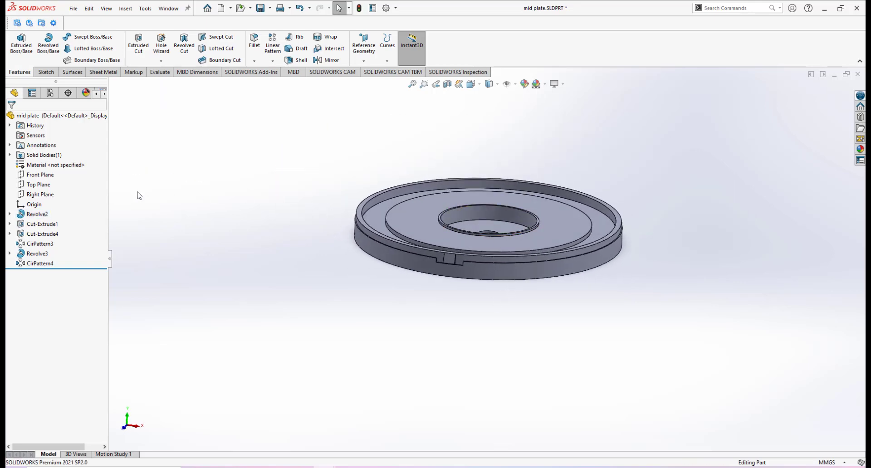
# Step: Sketch a corner rectangle about 143 mm by 7 mm on the Front Plane, in the empty space below the plate
pyautogui.click(40, 175)
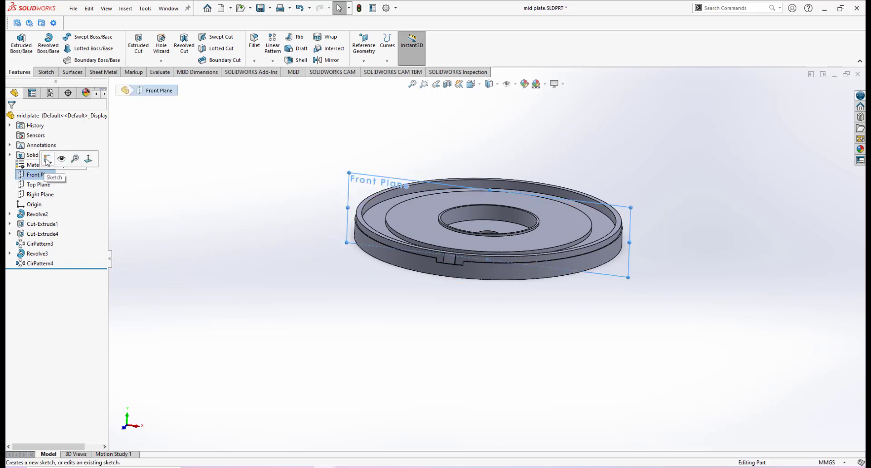
pyautogui.click(46, 160)
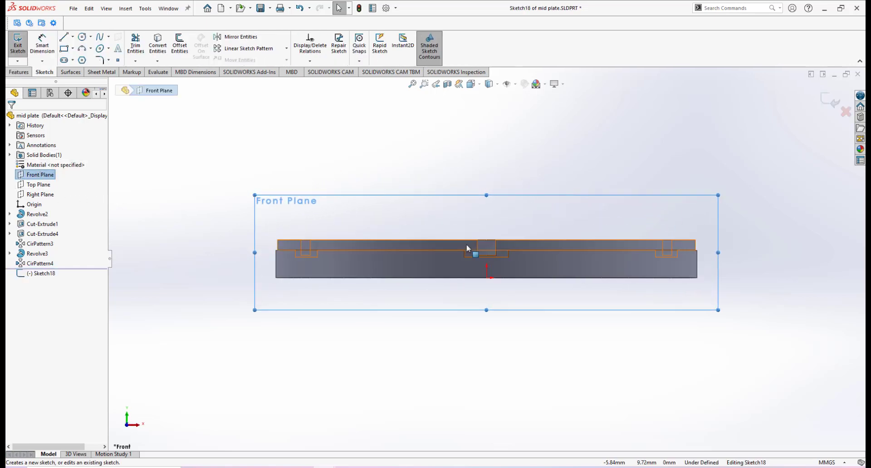
pyautogui.scroll(-1, 466, 244)
pyautogui.scroll(3, 518, 270)
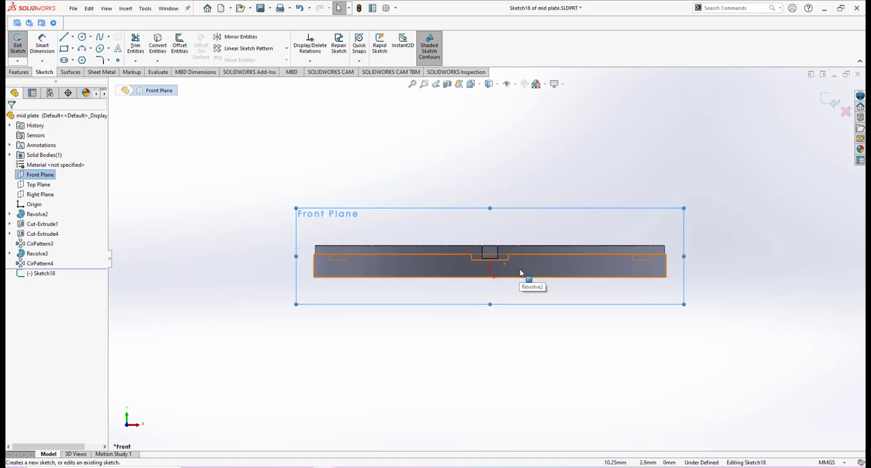
pyautogui.scroll(-1, 520, 273)
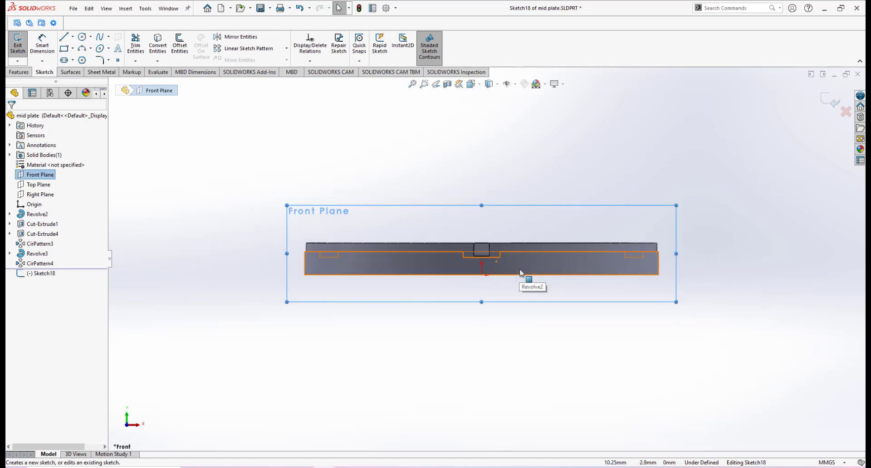
pyautogui.click(64, 48)
pyautogui.click(321, 378)
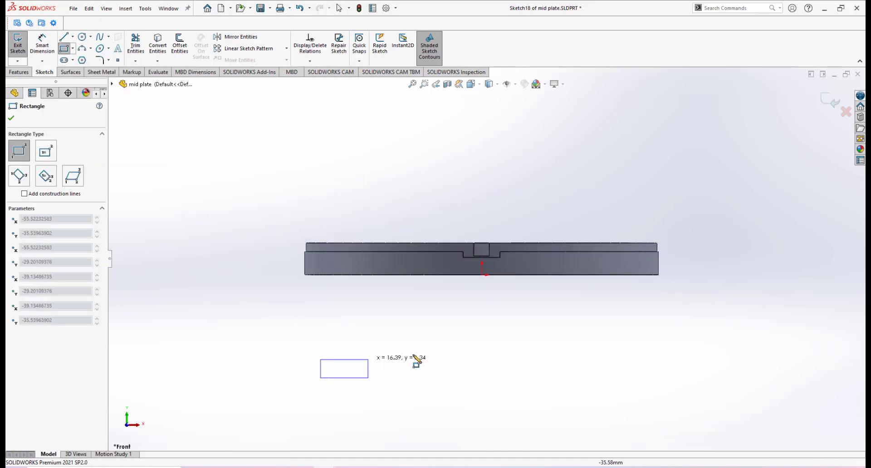
pyautogui.click(739, 356)
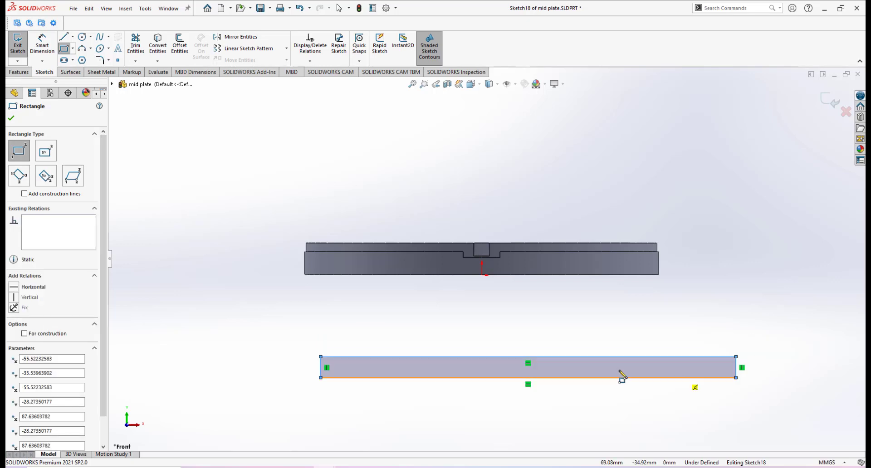
pyautogui.scroll(-2, 585, 390)
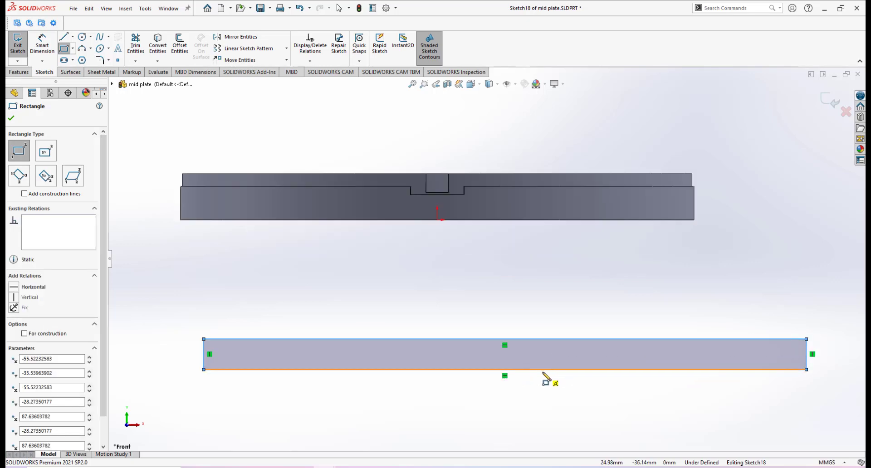
pyautogui.click(42, 47)
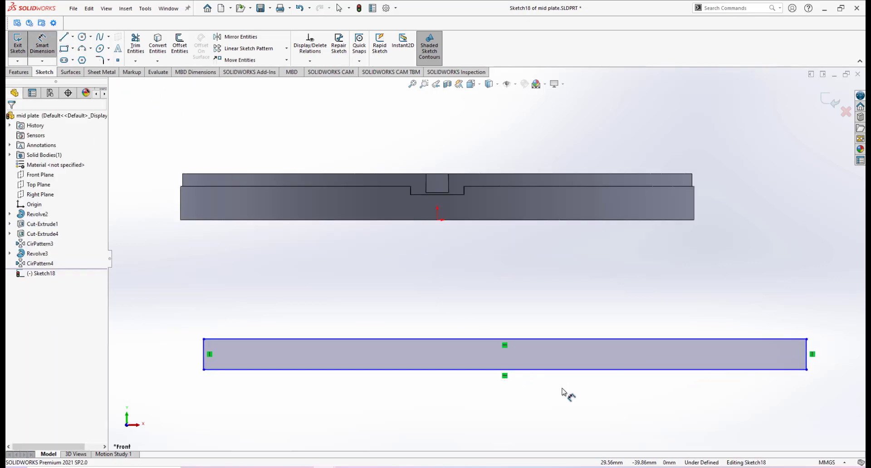
pyautogui.click(561, 370)
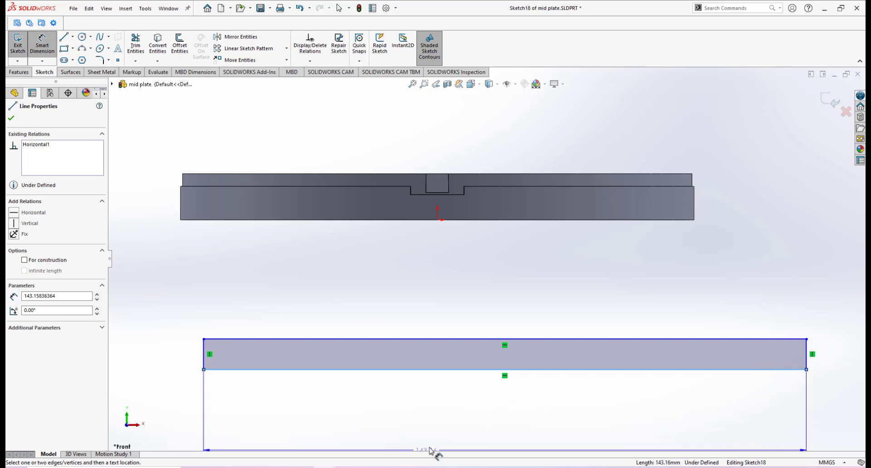
pyautogui.press('Escape')
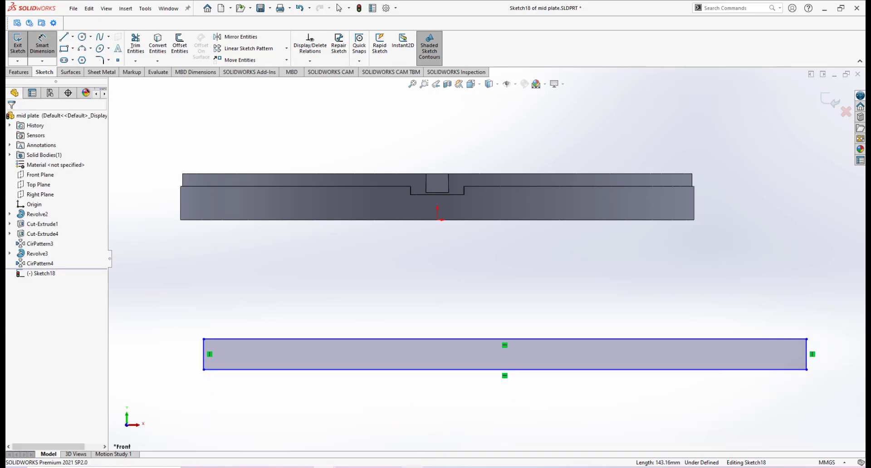
# Step: Switch to Calculator, multiply 122 by π, copy the result, and return to the mid plate sketch in SOLIDWORKS
pyautogui.hotkey('alt', 'Tab')
pyautogui.click(370, 255)
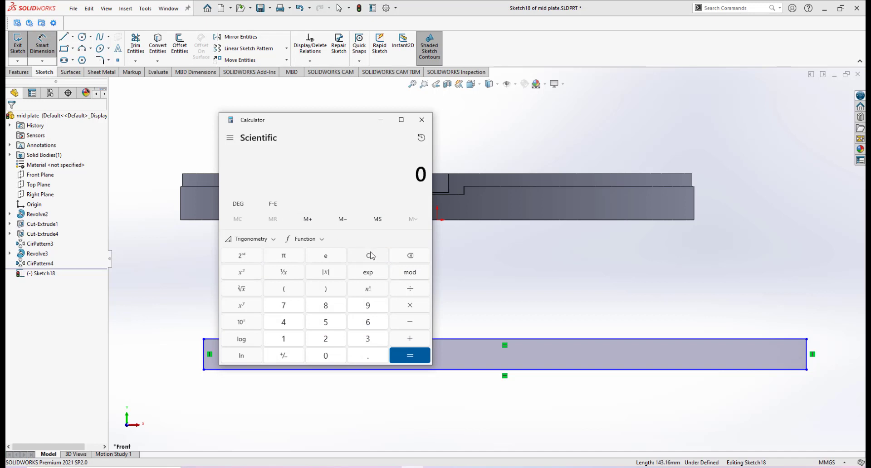
pyautogui.click(290, 338)
pyautogui.click(325, 339)
pyautogui.click(328, 340)
pyautogui.click(408, 307)
pyautogui.click(284, 258)
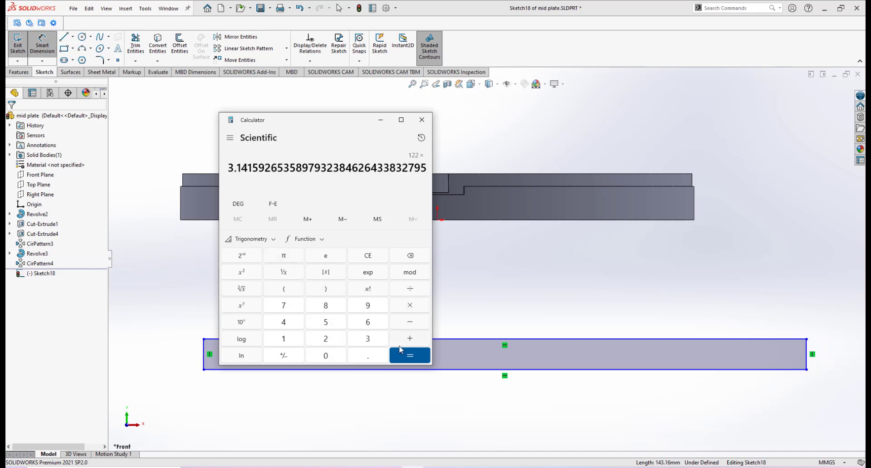
pyautogui.click(409, 356)
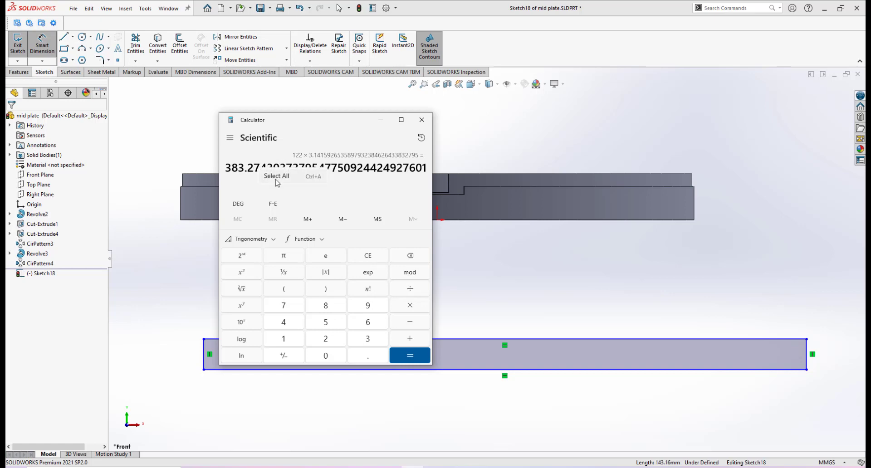
pyautogui.doubleClick(276, 169)
pyautogui.rightClick(276, 169)
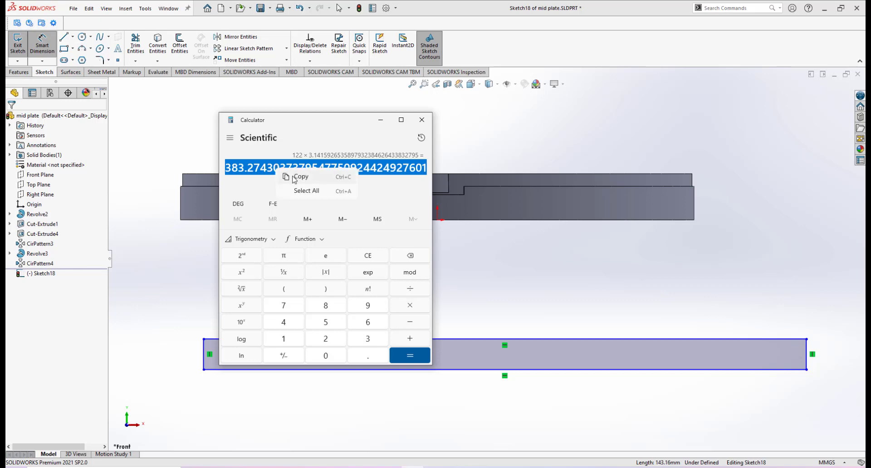
pyautogui.click(293, 176)
pyautogui.click(380, 121)
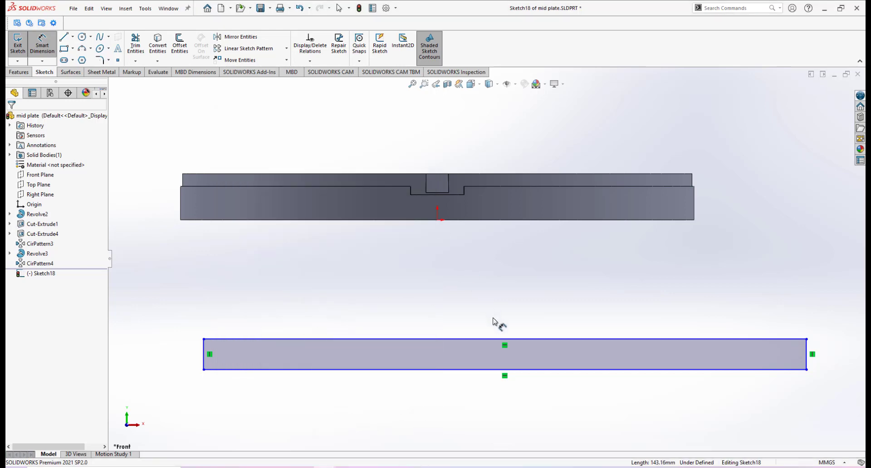
# Step: Dimension the rectangle's lower edge and set its length to the copied value, 383.27430374 mm
pyautogui.click(476, 370)
pyautogui.click(502, 400)
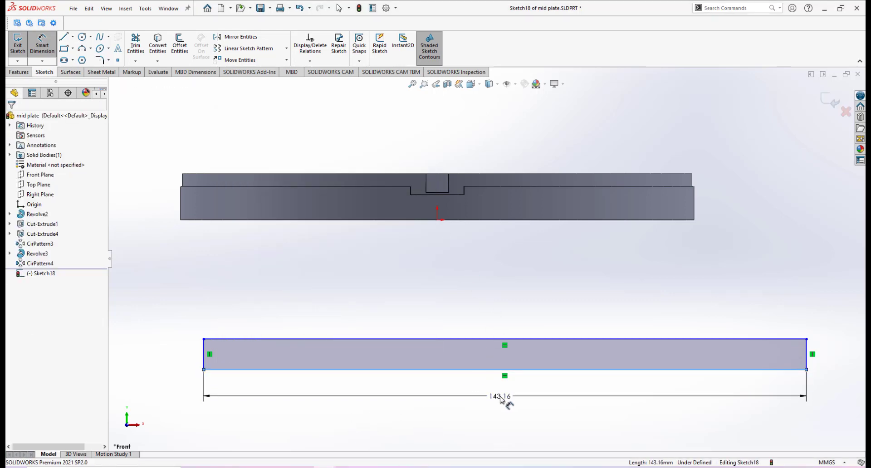
pyautogui.hotkey('ctrl', 'v')
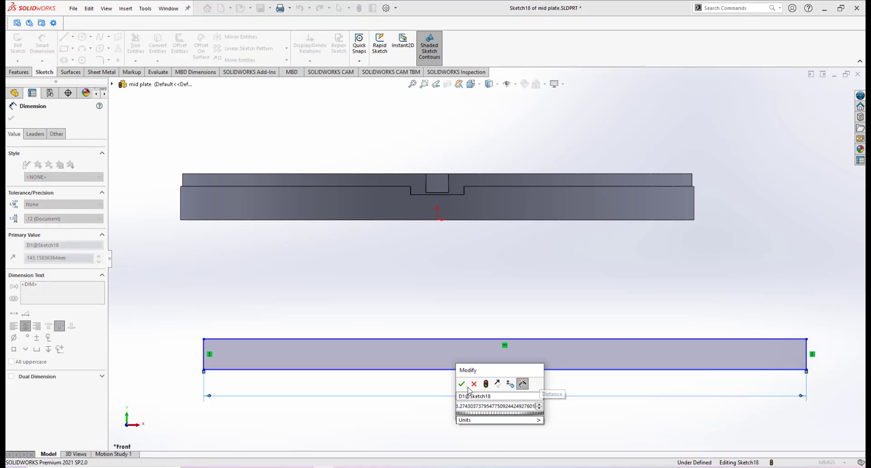
pyautogui.click(462, 385)
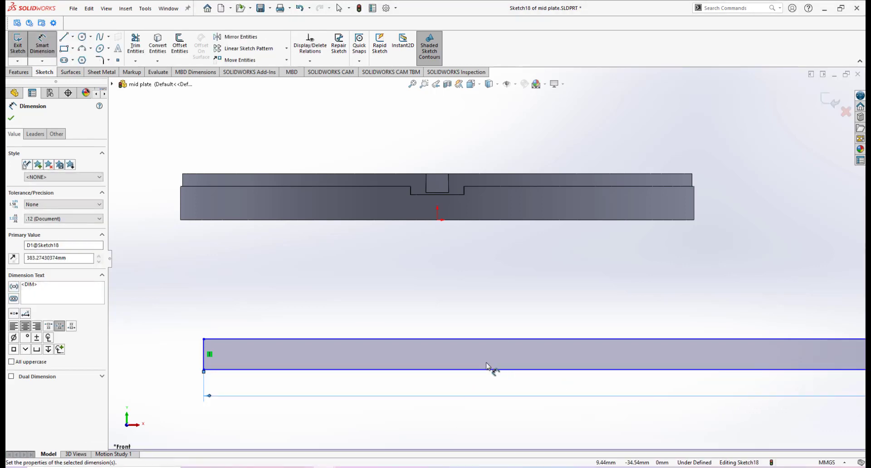
pyautogui.scroll(8, 587, 332)
pyautogui.scroll(-4, 616, 276)
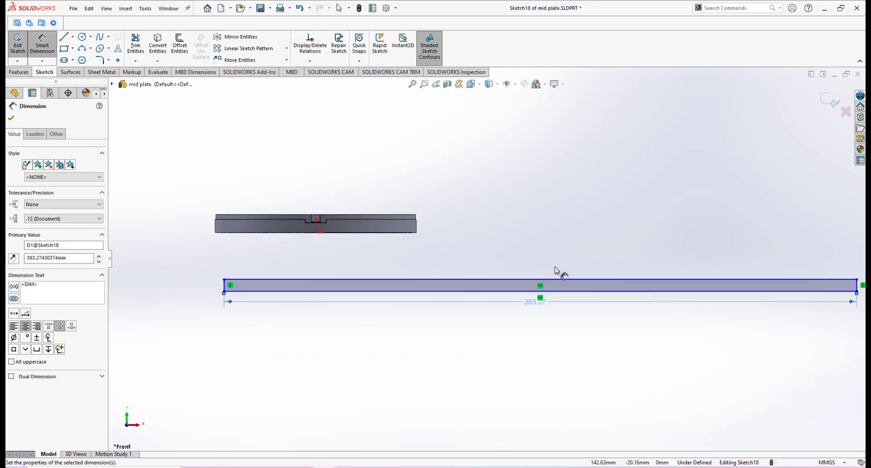
pyautogui.scroll(1, 362, 265)
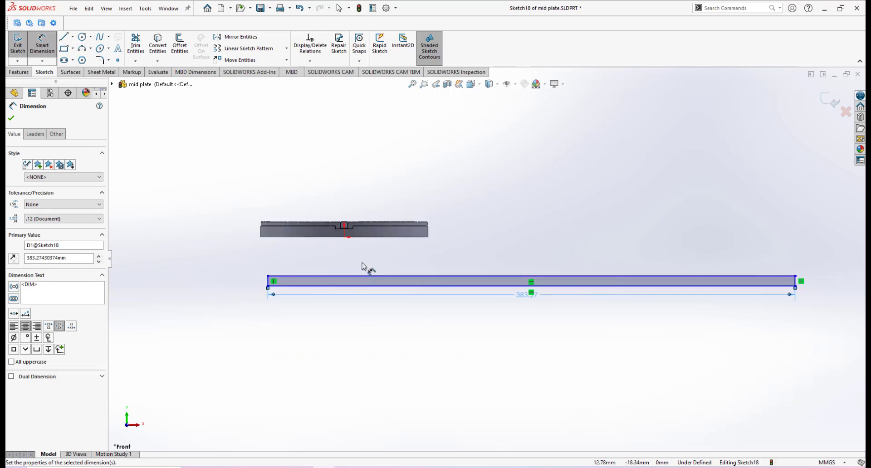
# Step: Check the wedge height in the hand sketch IMG_20221220_224447.jpg, and dimension the rectangle's height at 5 mm
pyautogui.click(390, 467)
pyautogui.click(472, 399)
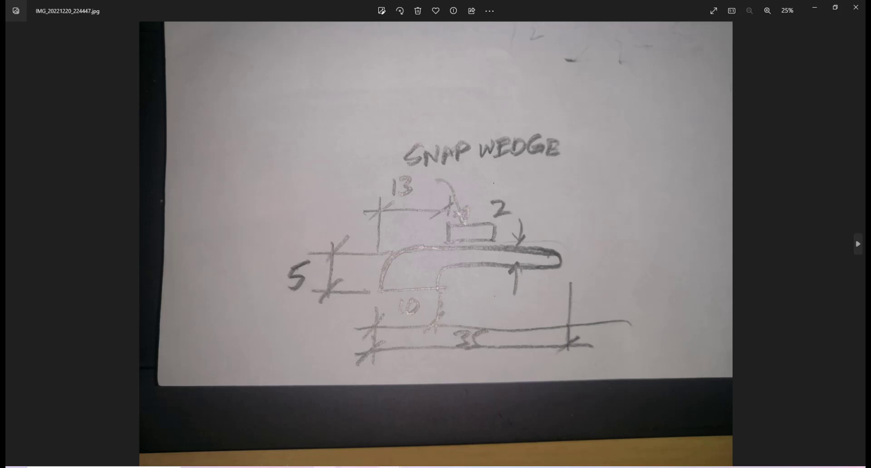
pyautogui.click(375, 429)
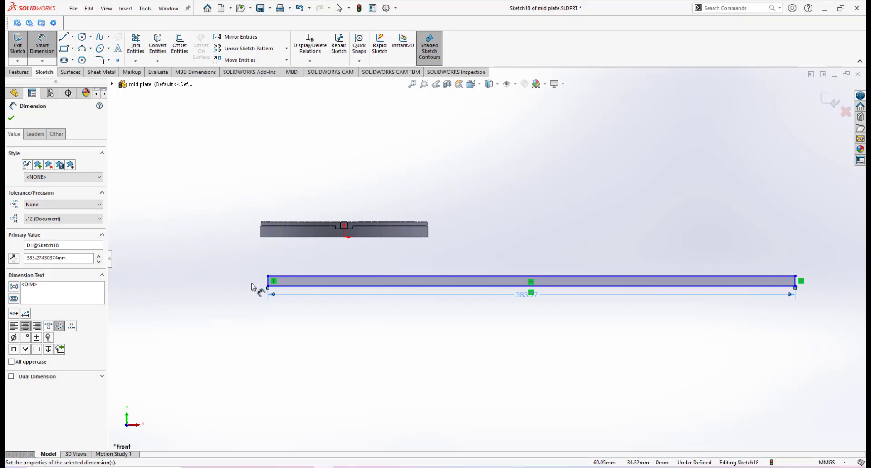
pyautogui.scroll(-2, 252, 289)
pyautogui.click(324, 274)
pyautogui.click(298, 277)
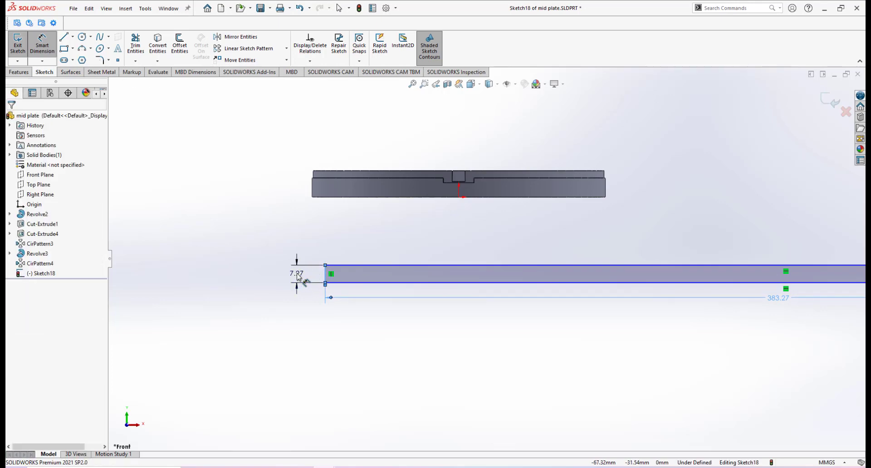
pyautogui.press('Return')
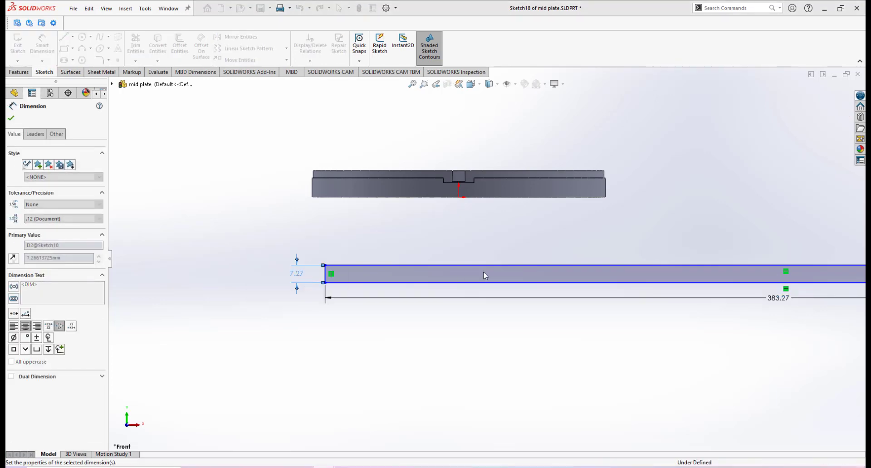
pyautogui.scroll(4, 648, 290)
pyautogui.scroll(-2, 647, 283)
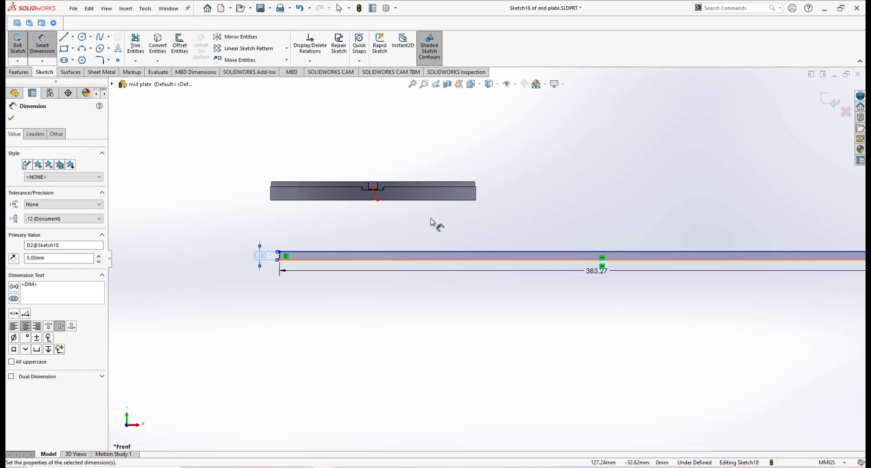
pyautogui.scroll(3, 603, 281)
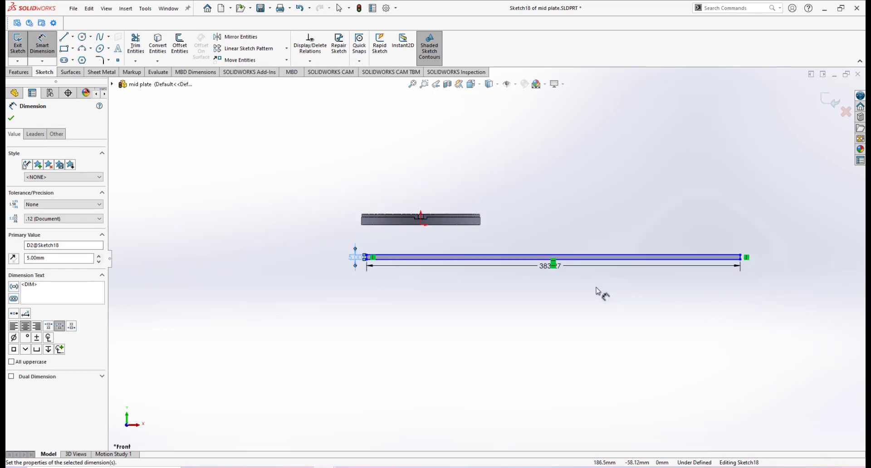
pyautogui.rightClick(596, 290)
pyautogui.click(610, 317)
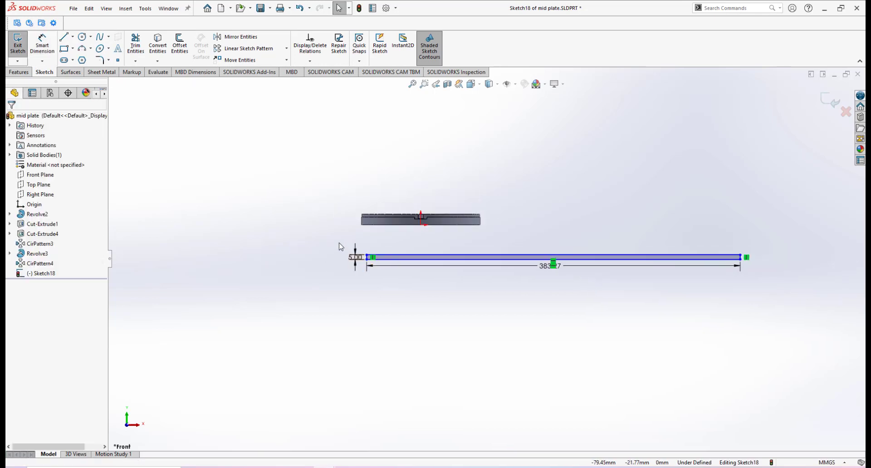
# Step: Convert all four lines of the 383.27 by 5 mm rectangle to construction geometry
pyautogui.moveTo(339, 245)
pyautogui.mouseDown()
pyautogui.moveTo(647, 300)
pyautogui.moveTo(779, 288)
pyautogui.mouseUp()
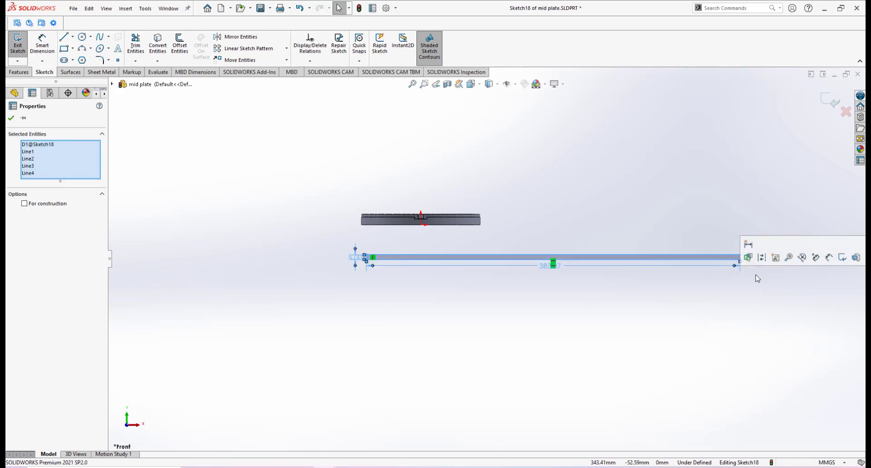
pyautogui.click(762, 257)
pyautogui.scroll(-2, 658, 268)
pyautogui.scroll(1, 638, 261)
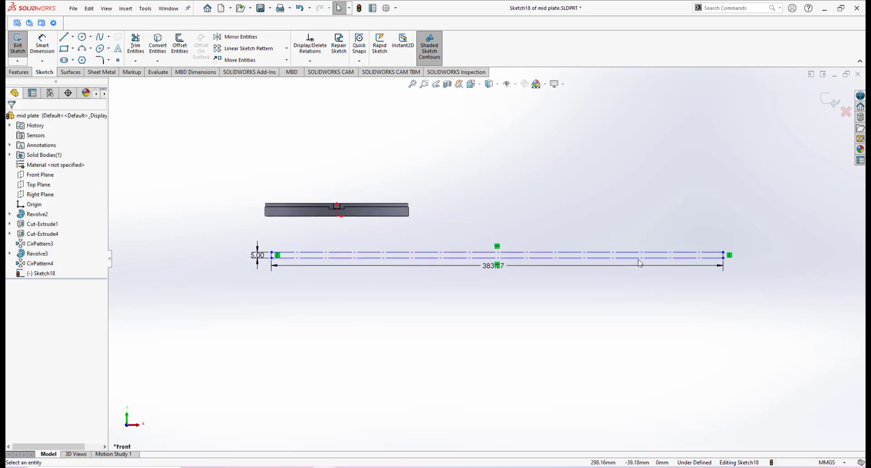
pyautogui.scroll(-1, 638, 259)
pyautogui.scroll(1, 457, 253)
pyautogui.scroll(-1, 458, 254)
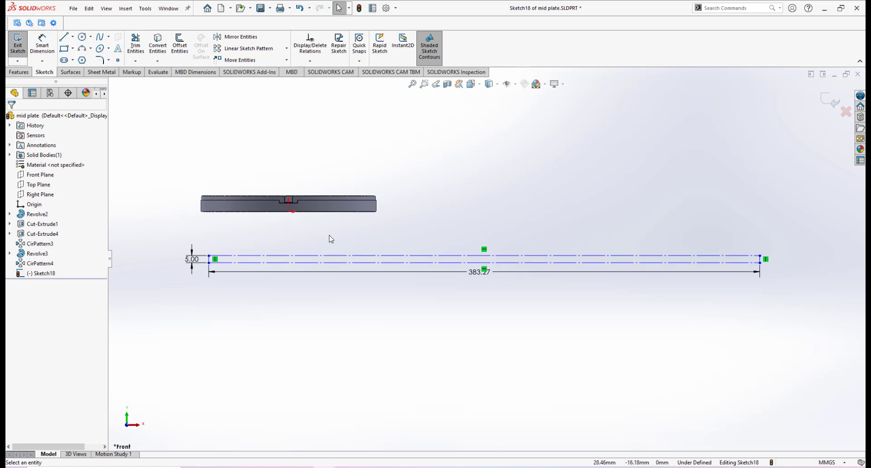
pyautogui.scroll(2, 390, 236)
pyautogui.scroll(-2, 426, 256)
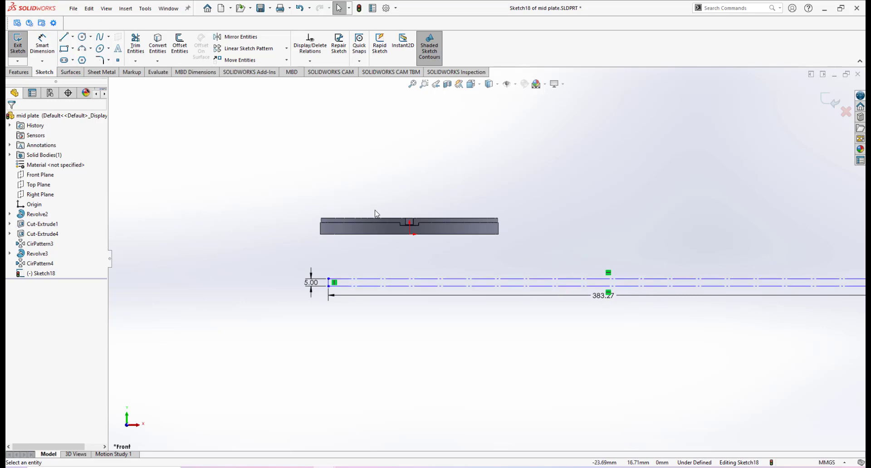
# Step: Make the midpoint of the construction rectangle's lower line coincident with the origin
pyautogui.scroll(-3, 375, 213)
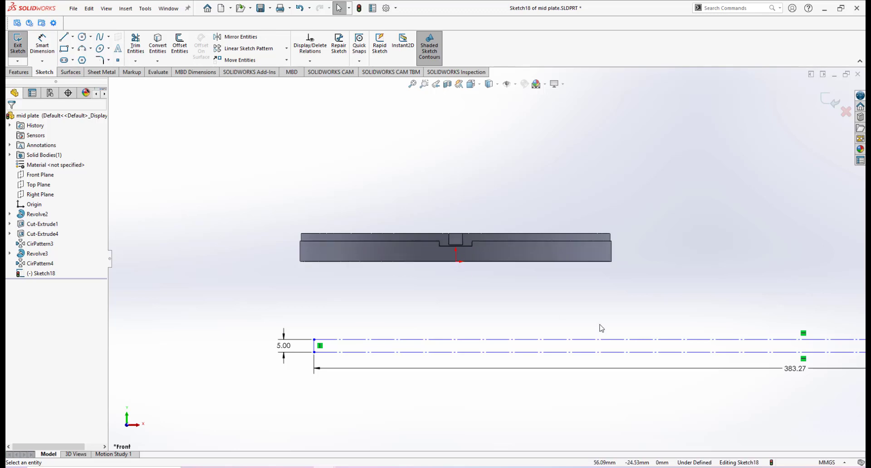
pyautogui.scroll(2, 601, 328)
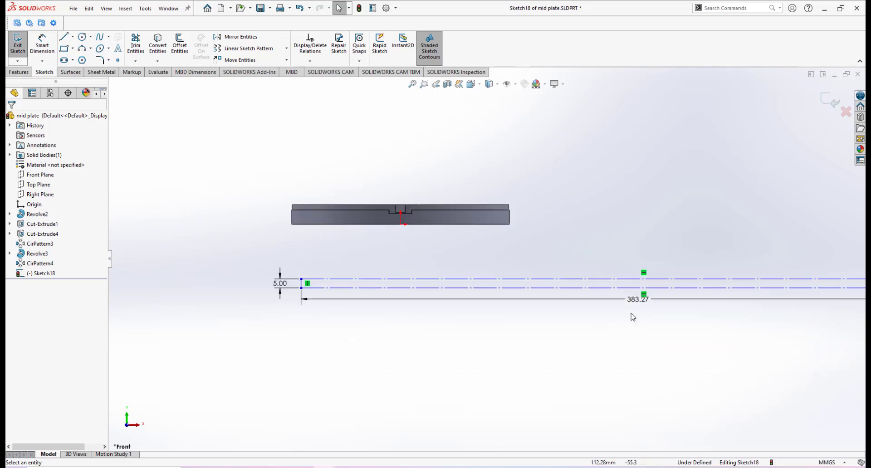
pyautogui.rightClick(677, 291)
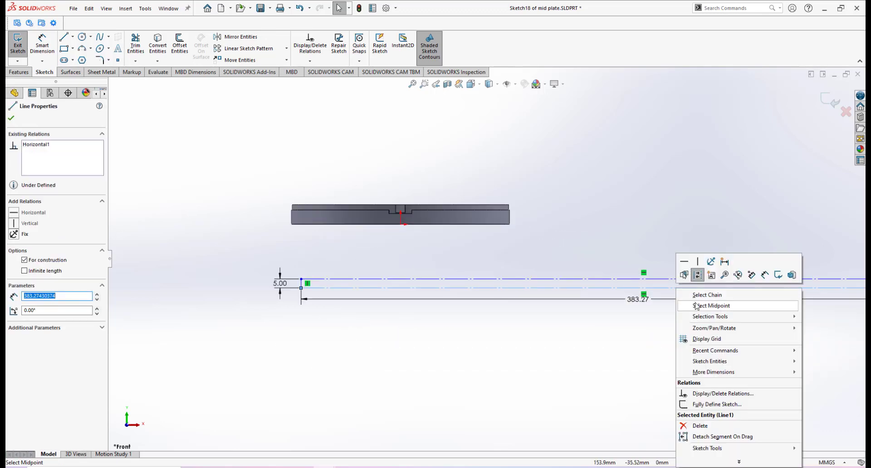
pyautogui.scroll(-3, 498, 253)
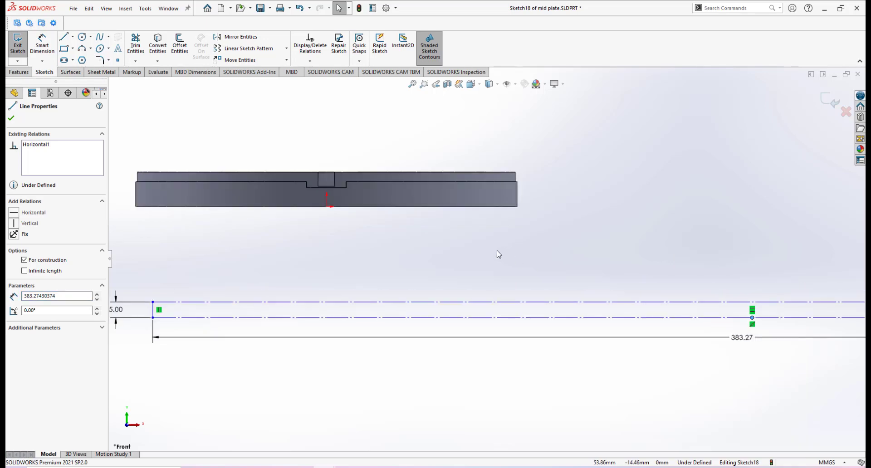
pyautogui.click(327, 206)
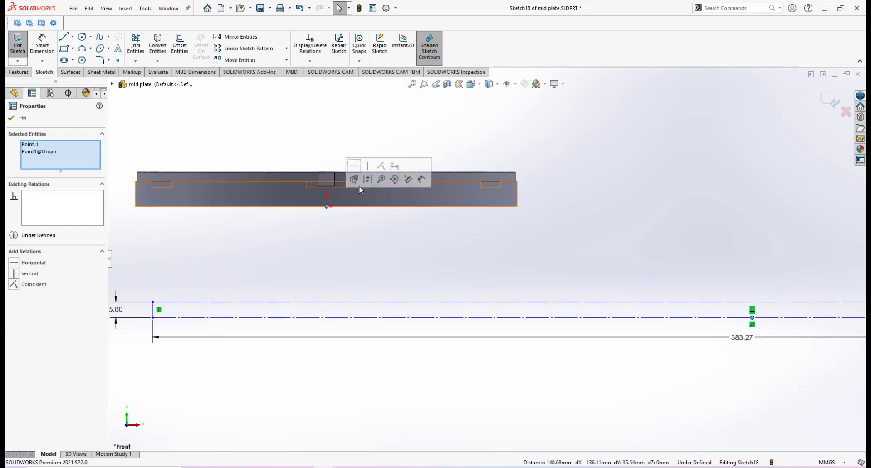
pyautogui.click(381, 167)
pyautogui.scroll(3, 417, 260)
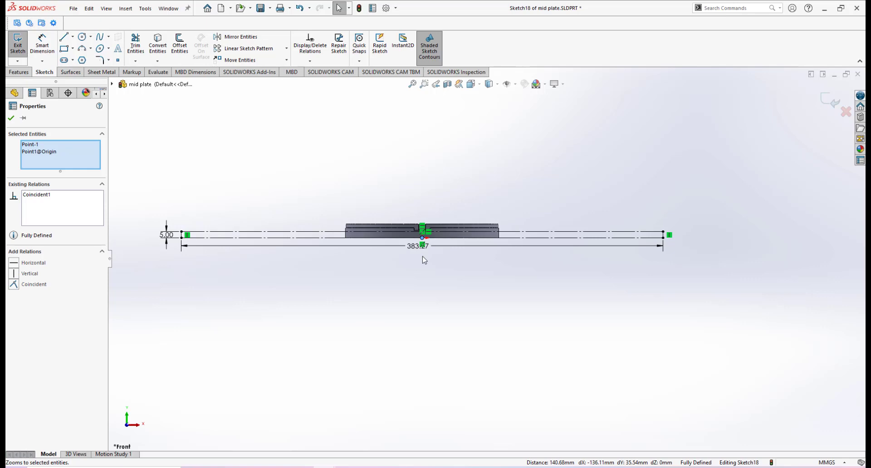
pyautogui.scroll(-1, 424, 260)
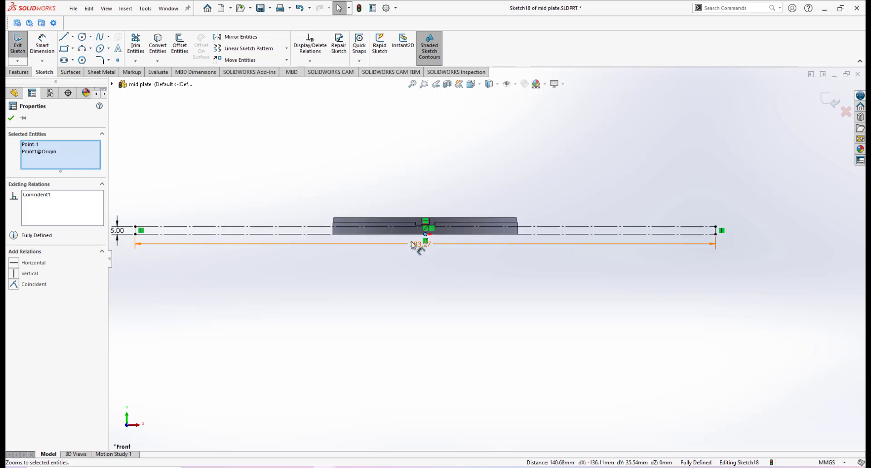
pyautogui.scroll(-2, 444, 241)
pyautogui.scroll(2, 454, 237)
pyautogui.scroll(-1, 471, 252)
pyautogui.scroll(1, 471, 250)
pyautogui.scroll(-1, 472, 249)
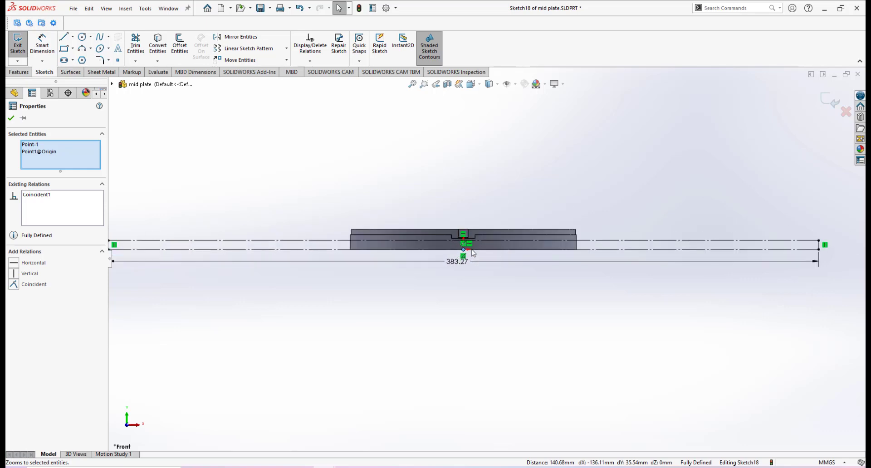
pyautogui.scroll(1, 468, 254)
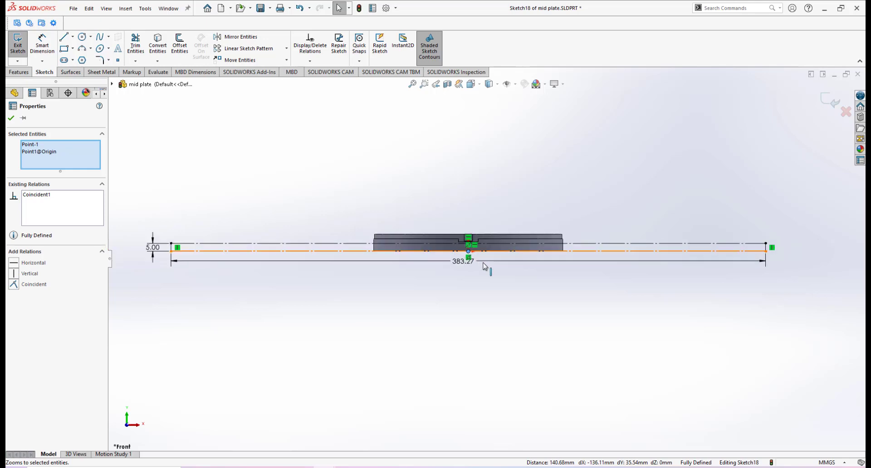
pyautogui.click(482, 271)
# Step: Check the snap wedge profile in the hand sketch IMG_20221220_224447.jpg and return to the mid plate sketch
pyautogui.scroll(-4, 482, 271)
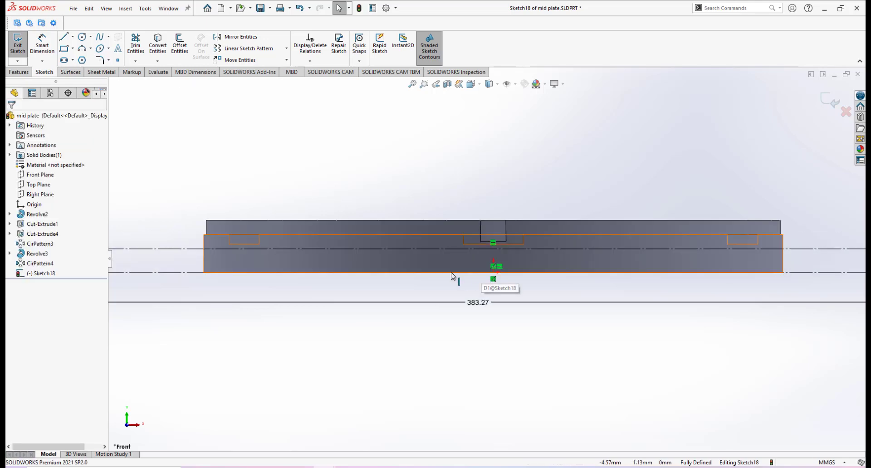
pyautogui.scroll(-2, 468, 258)
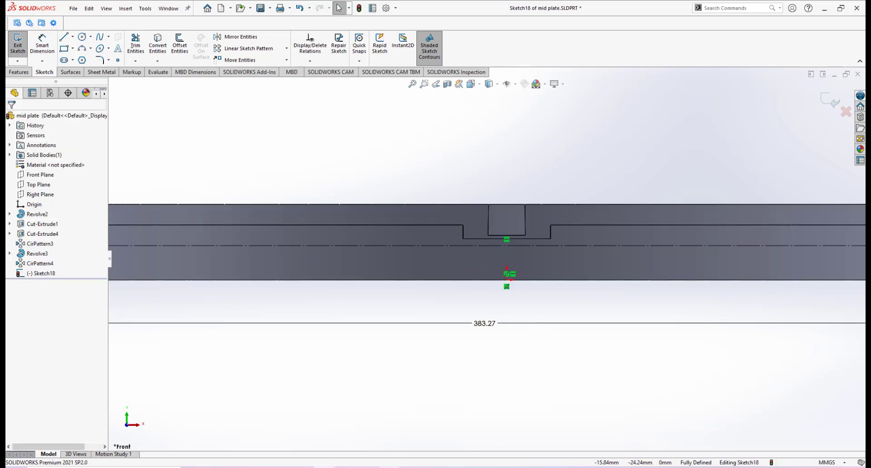
pyautogui.moveTo(394, 466)
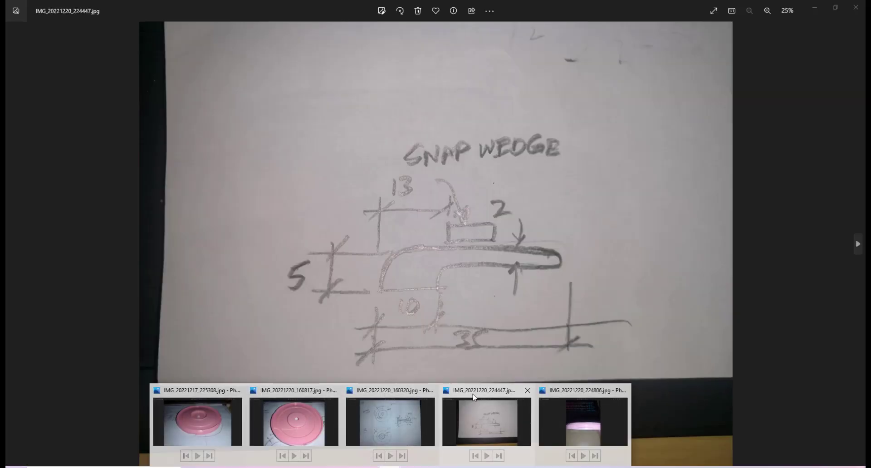
pyautogui.click(472, 400)
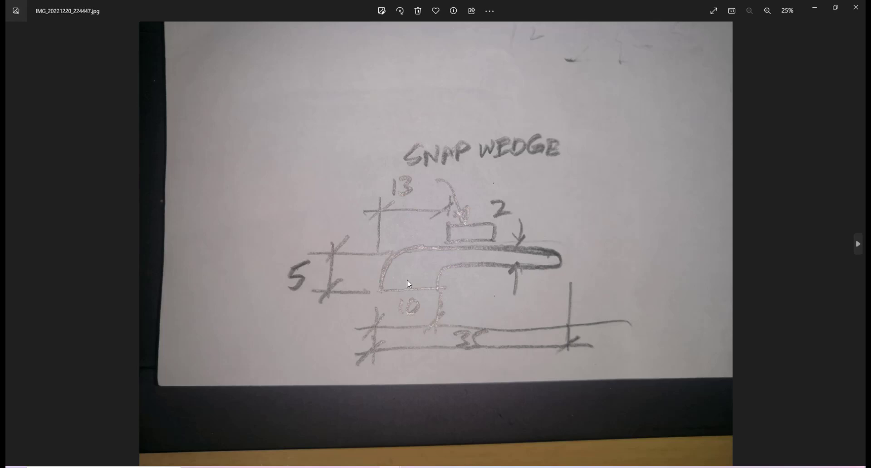
pyautogui.moveTo(325, 467)
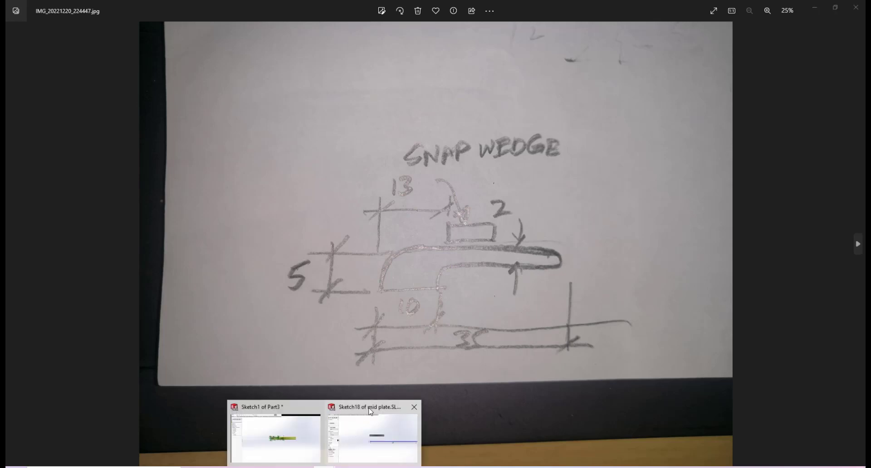
pyautogui.click(374, 431)
pyautogui.scroll(3, 467, 280)
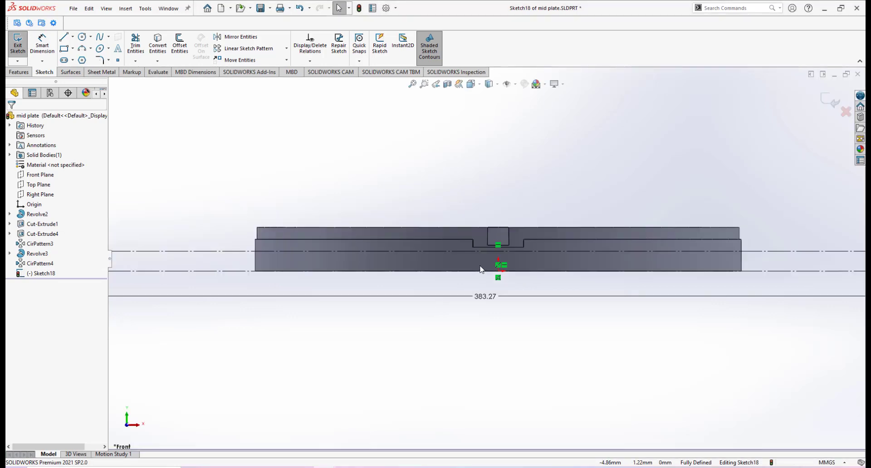
pyautogui.scroll(-3, 480, 267)
# Step: Sketch a closed L-shaped wedge outline between the construction strip's lower and upper lines below the rim tab, with a foot about 11.4 mm long
pyautogui.click(63, 37)
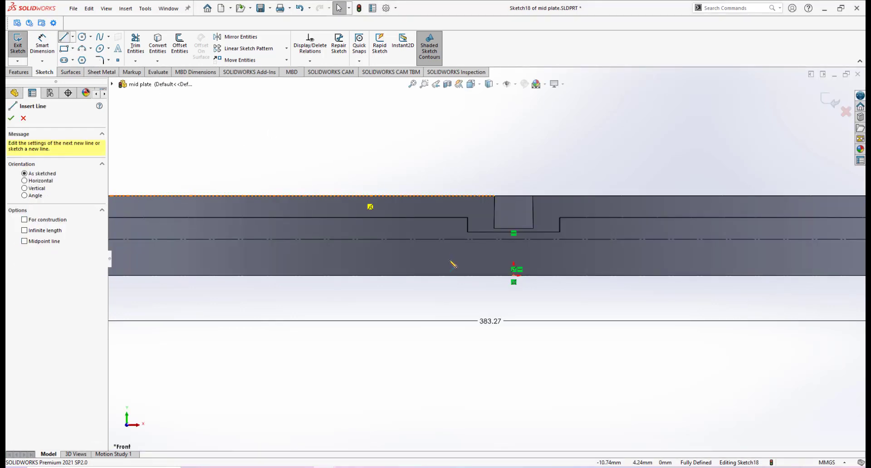
pyautogui.click(394, 275)
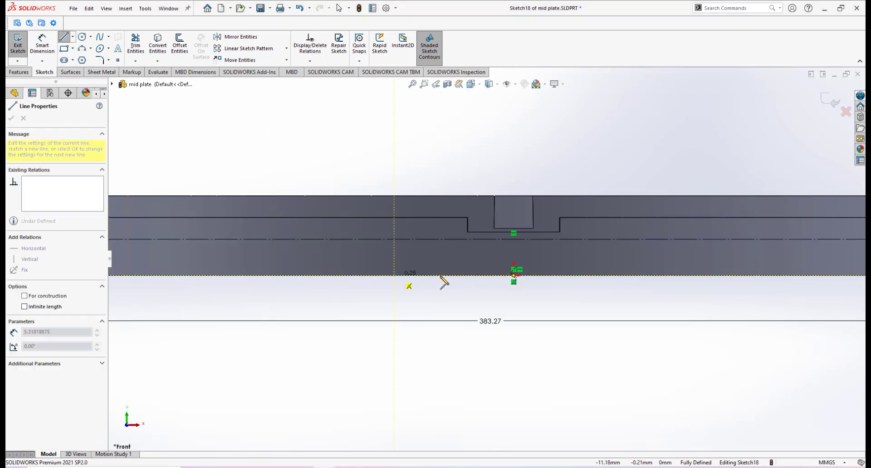
pyautogui.click(476, 276)
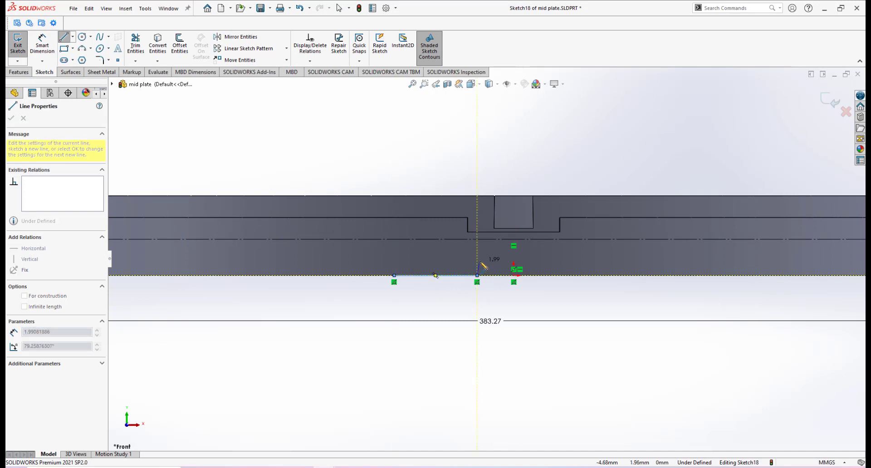
pyautogui.click(478, 259)
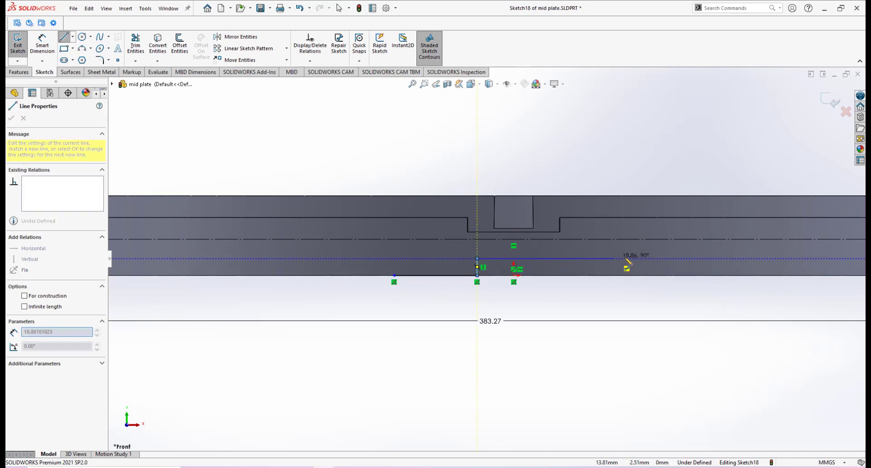
pyautogui.click(671, 259)
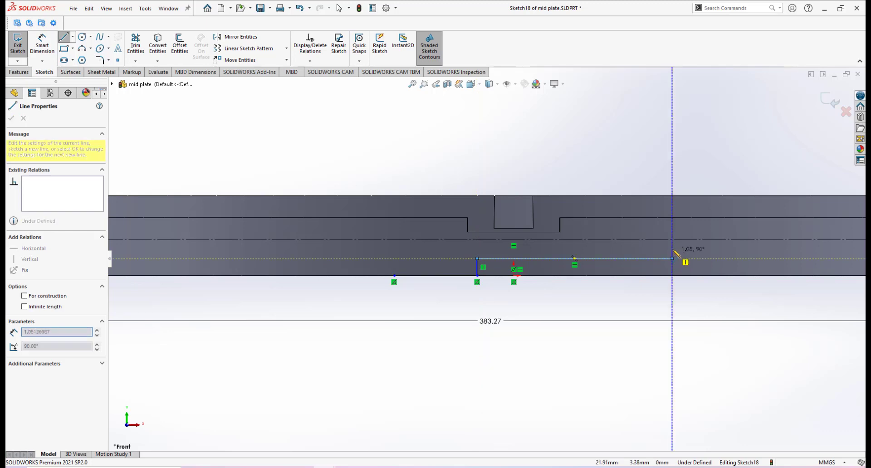
pyautogui.click(672, 239)
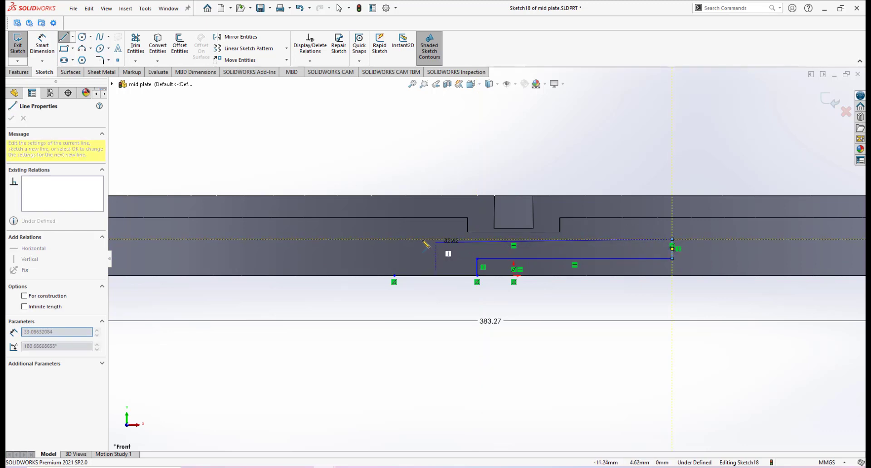
pyautogui.click(395, 240)
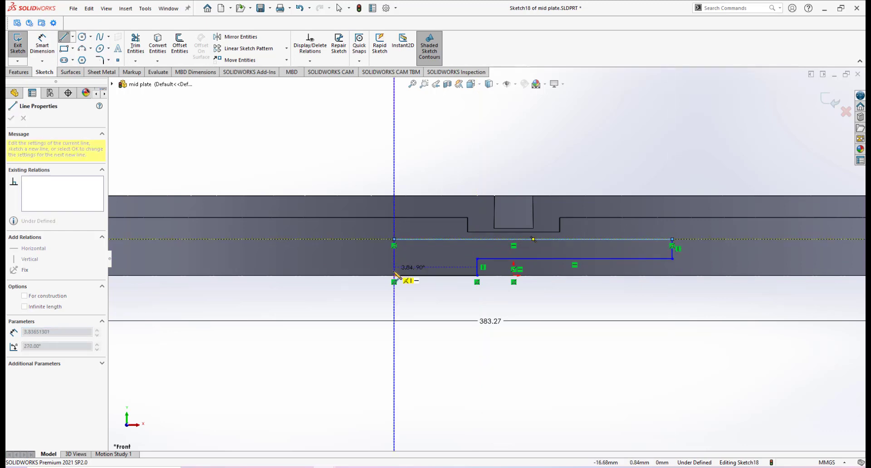
pyautogui.click(394, 275)
pyautogui.rightClick(435, 298)
pyautogui.click(455, 300)
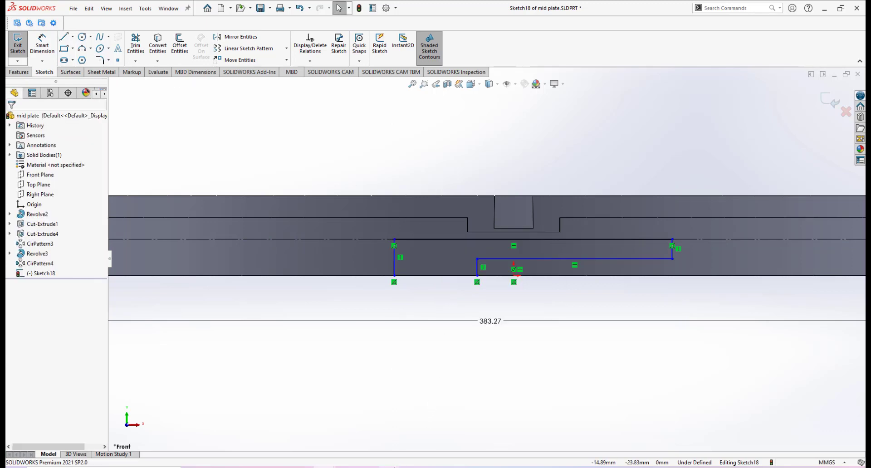
# Step: Check the foot length in the hand sketch IMG_20221220_224447.jpg, and dimension the wedge's short lower edge at 10 mm
pyautogui.moveTo(392, 466)
pyautogui.click(485, 411)
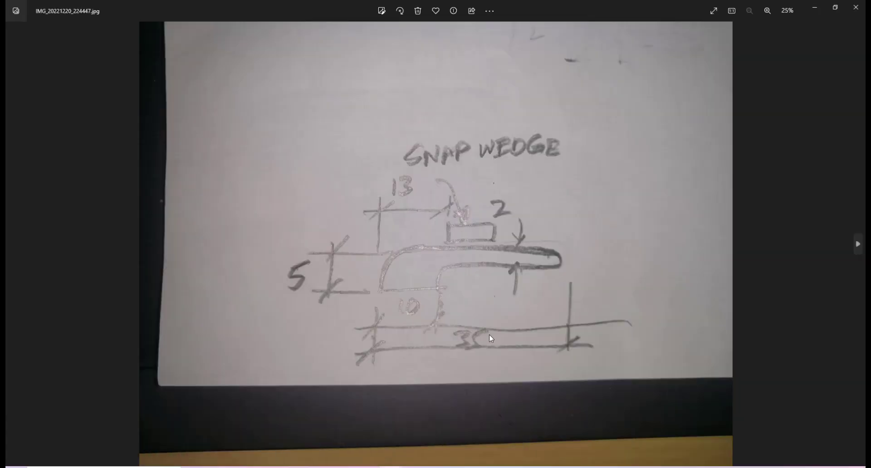
pyautogui.moveTo(325, 467)
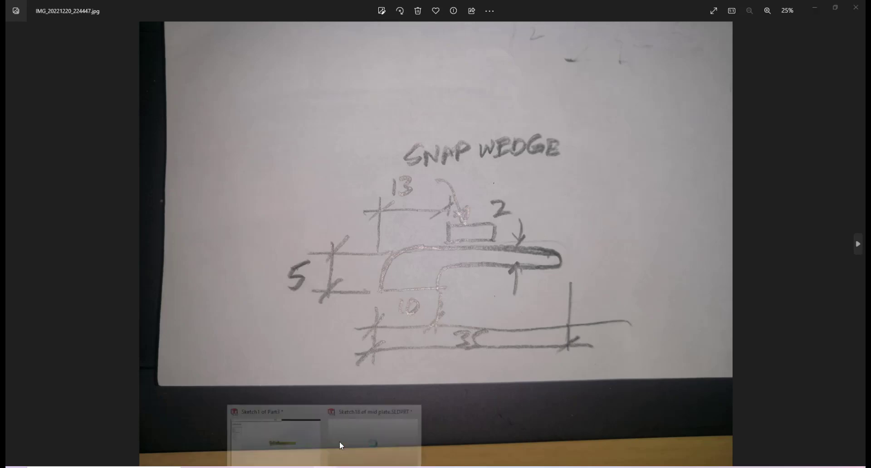
pyautogui.click(347, 434)
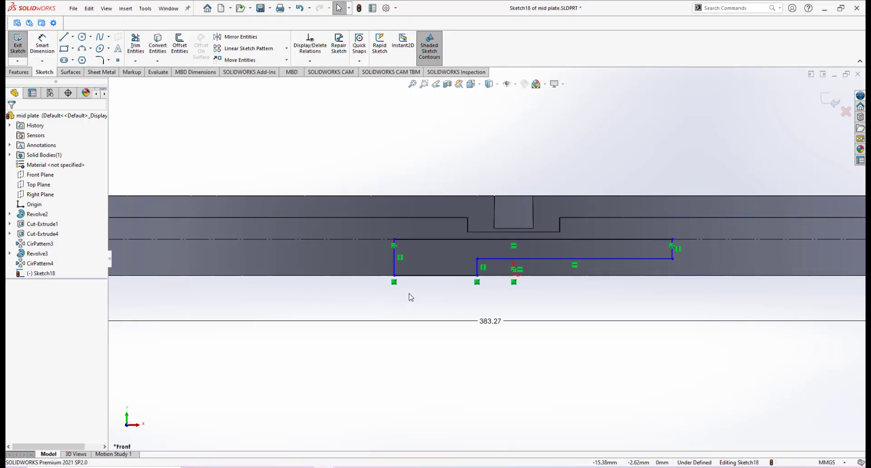
pyautogui.click(432, 276)
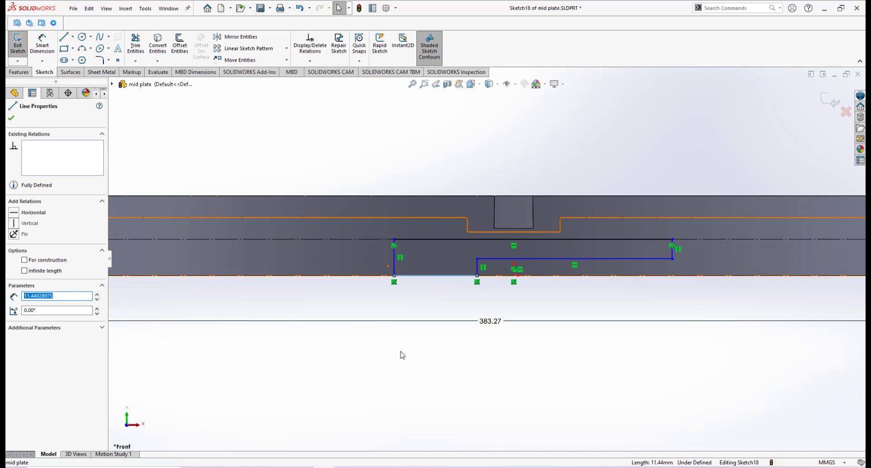
pyautogui.click(134, 100)
pyautogui.click(43, 43)
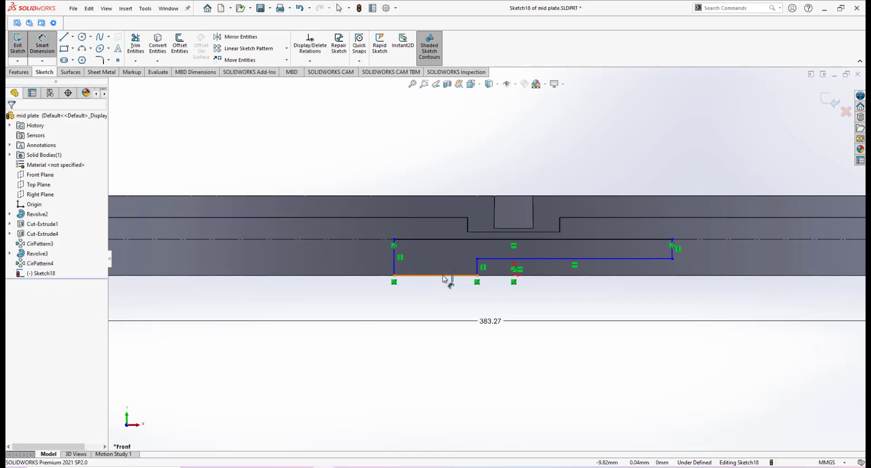
pyautogui.click(441, 276)
pyautogui.click(439, 297)
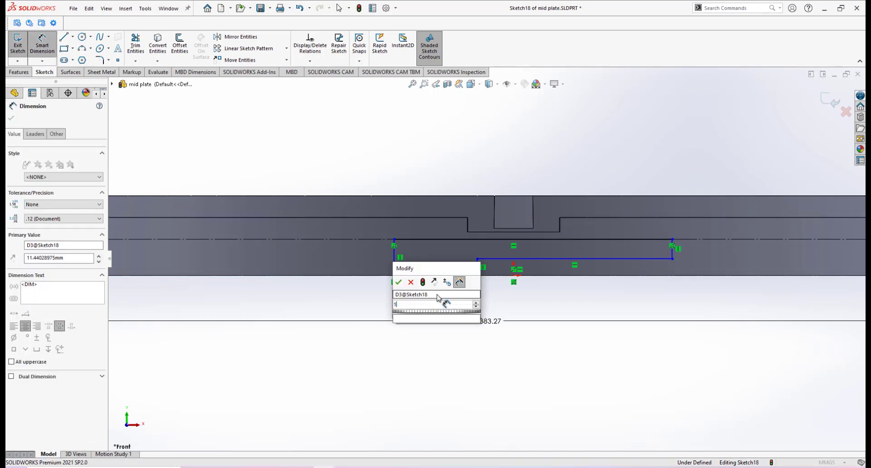
pyautogui.write('10')
pyautogui.press('Return')
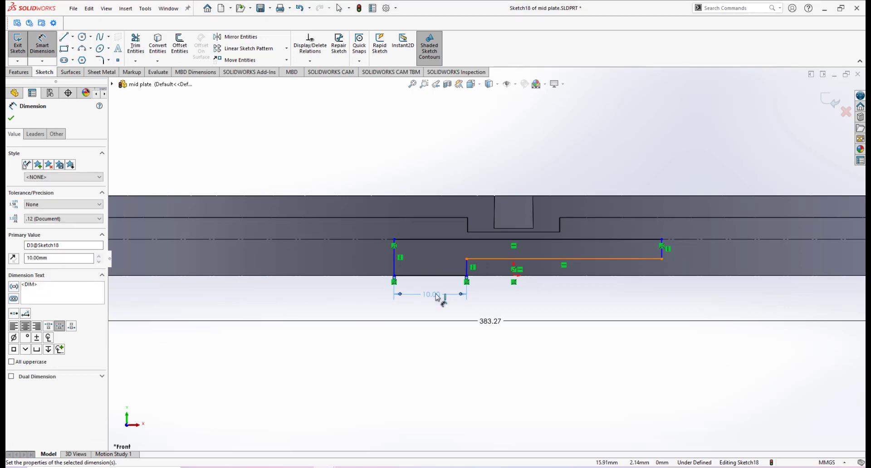
# Step: Check the hand sketch again and try to dimension the height of the wedge's left vertical edge
pyautogui.scroll(2, 550, 266)
pyautogui.scroll(-2, 494, 266)
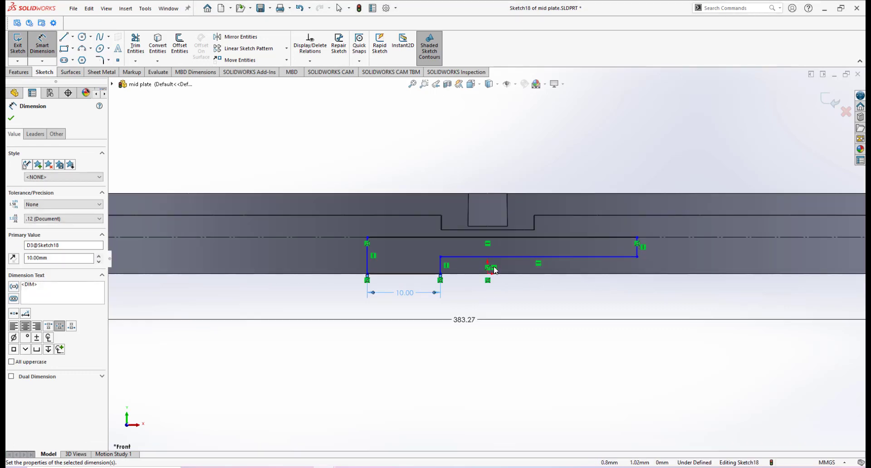
pyautogui.moveTo(442, 466)
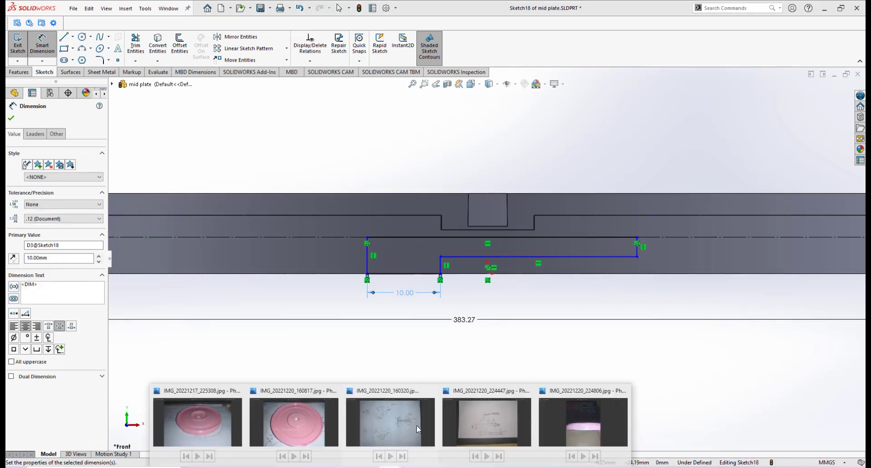
pyautogui.click(473, 400)
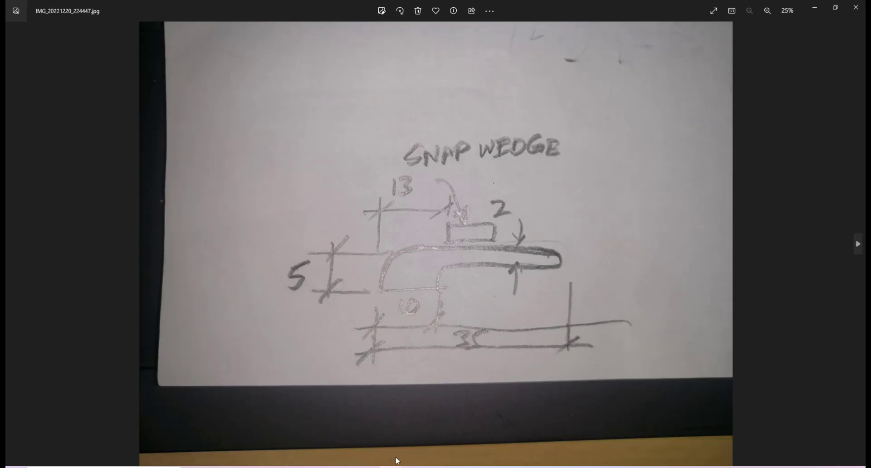
pyautogui.click(368, 413)
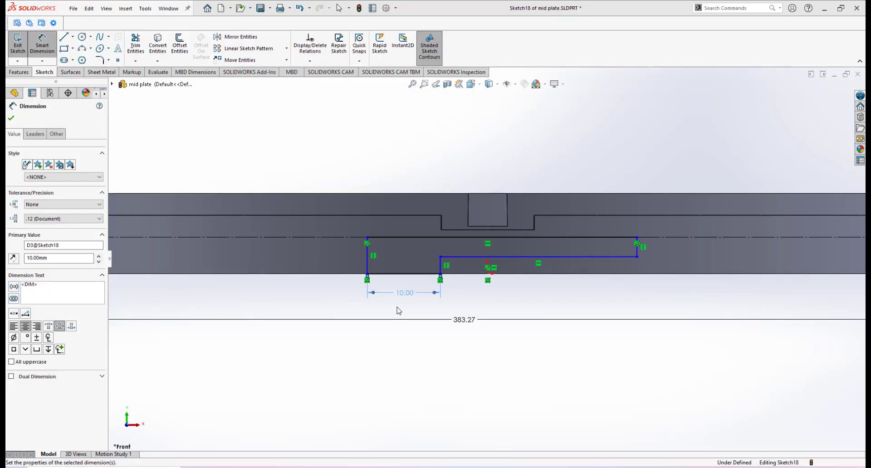
pyautogui.click(367, 254)
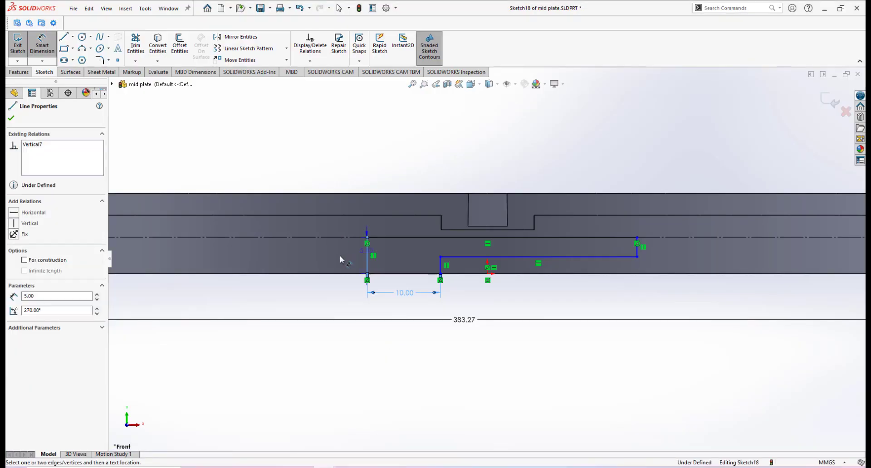
pyautogui.click(339, 256)
pyautogui.click(488, 247)
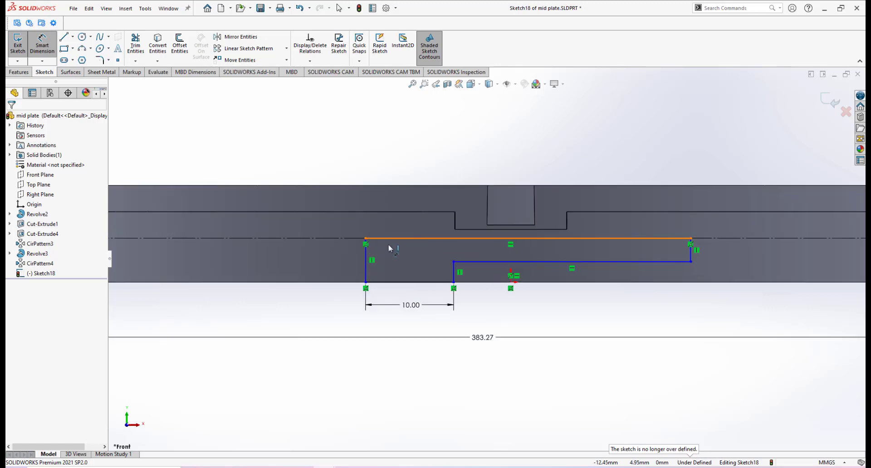
# Step: Check the tab offset in the hand sketch, and dimension the wedge's left edge at 13 mm from the rim tab's left edge
pyautogui.scroll(-2, 381, 240)
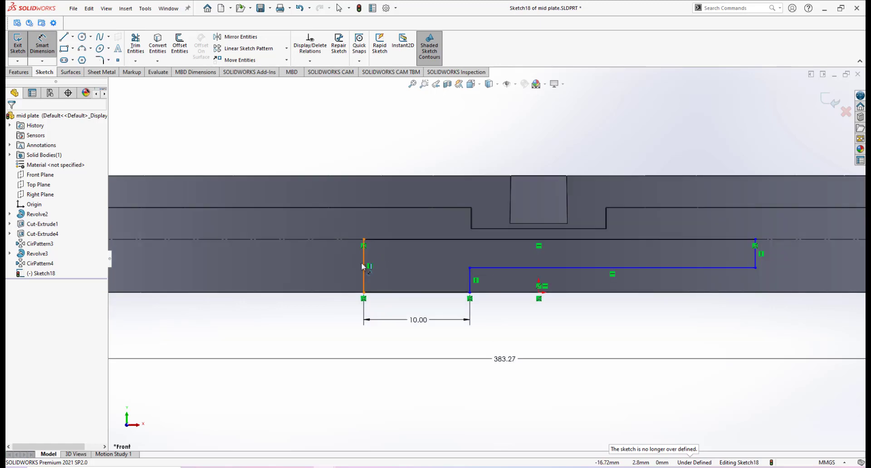
pyautogui.scroll(1, 434, 260)
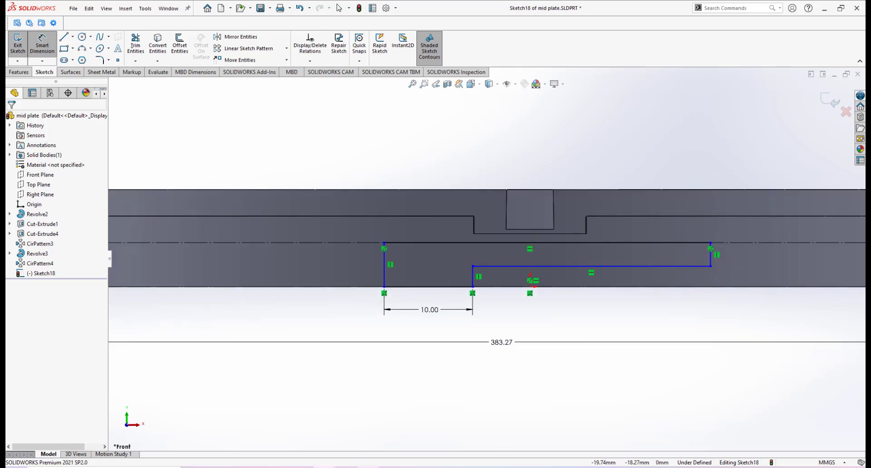
pyautogui.click(390, 467)
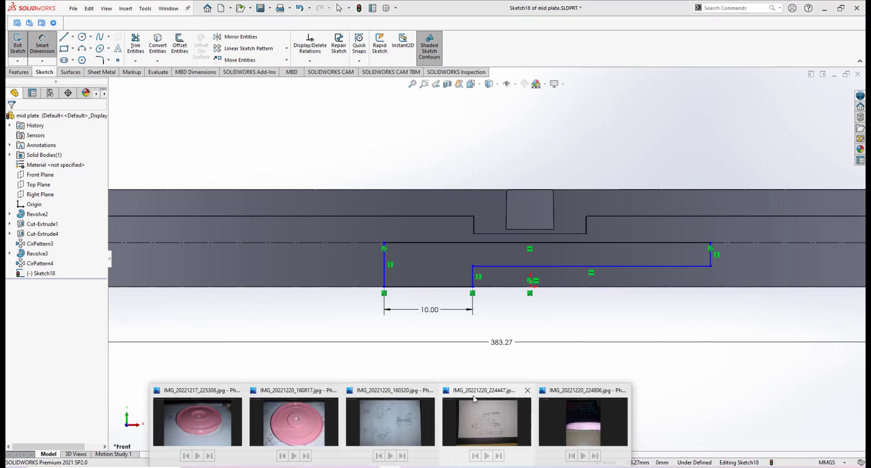
pyautogui.click(473, 398)
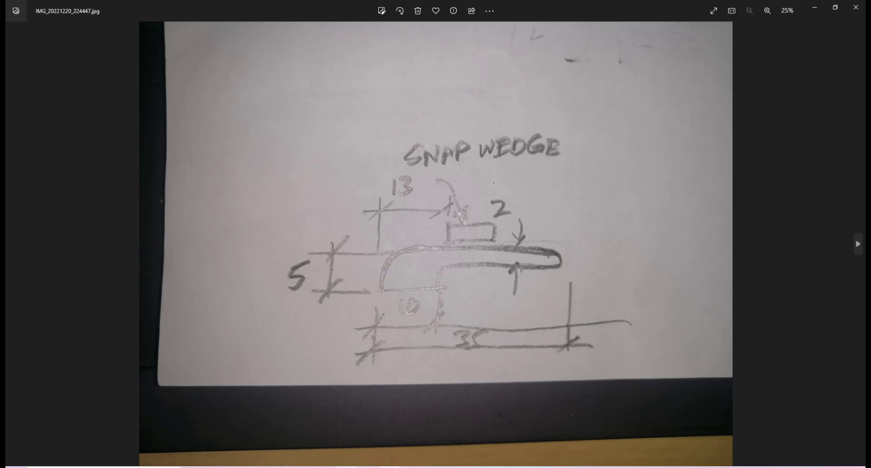
pyautogui.moveTo(324, 467)
pyautogui.click(374, 434)
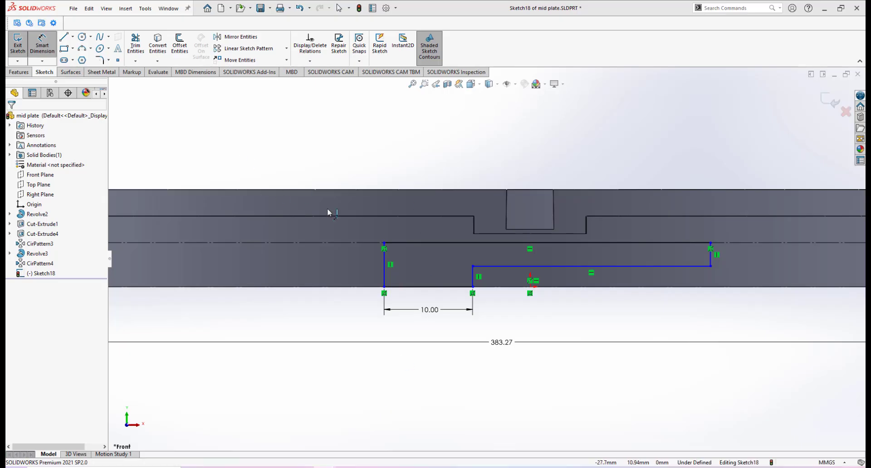
pyautogui.click(384, 257)
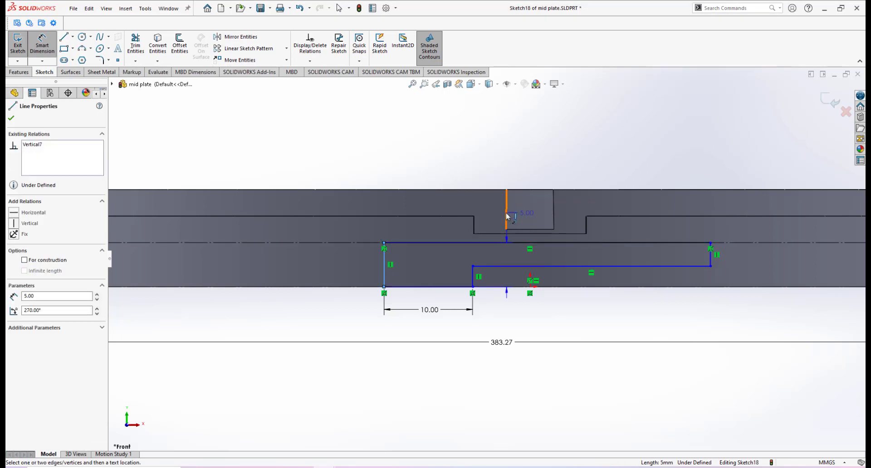
pyautogui.click(506, 216)
pyautogui.click(452, 171)
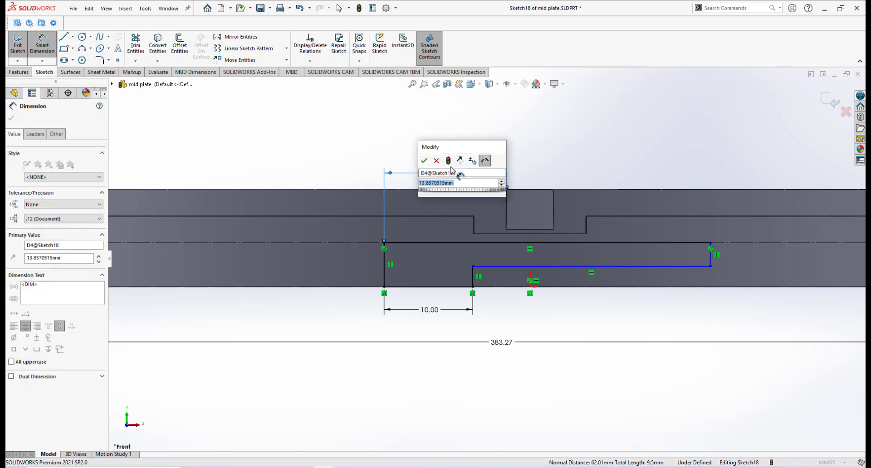
pyautogui.write('13')
pyautogui.press('Return')
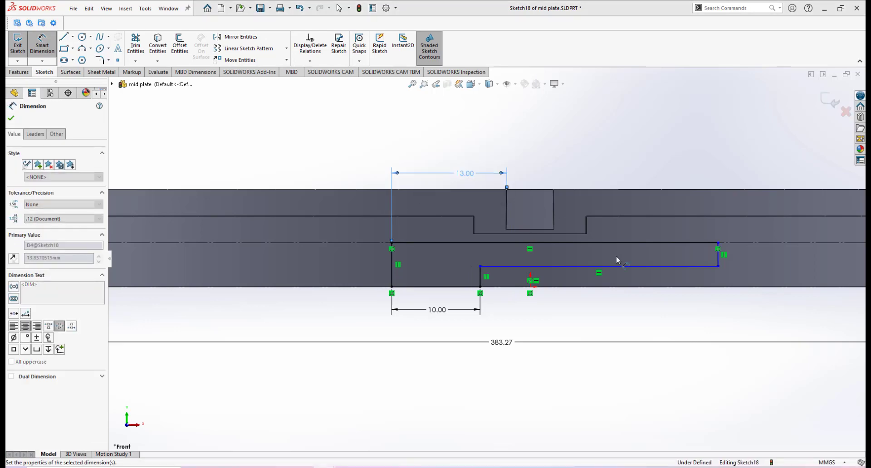
# Step: Check the arm thickness in the hand sketch IMG_20221220_224447.jpg, and dimension the wedge's short right edge at 2 mm
pyautogui.scroll(1, 617, 255)
pyautogui.moveTo(434, 431)
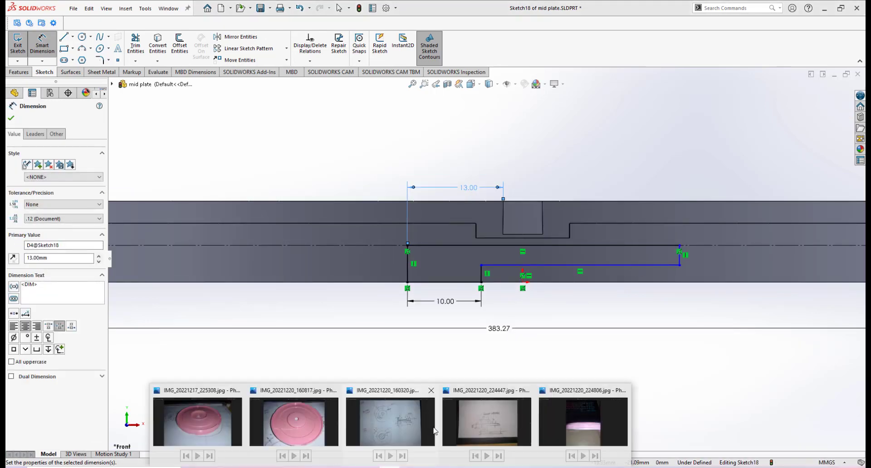
pyautogui.click(497, 393)
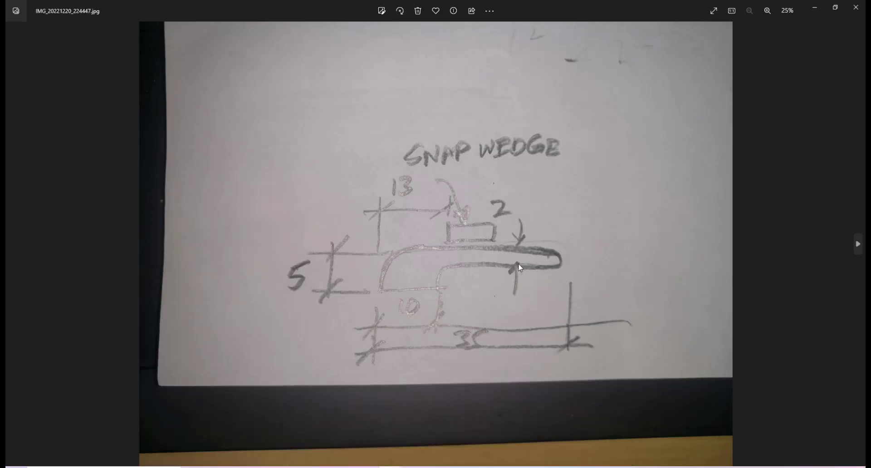
pyautogui.moveTo(325, 466)
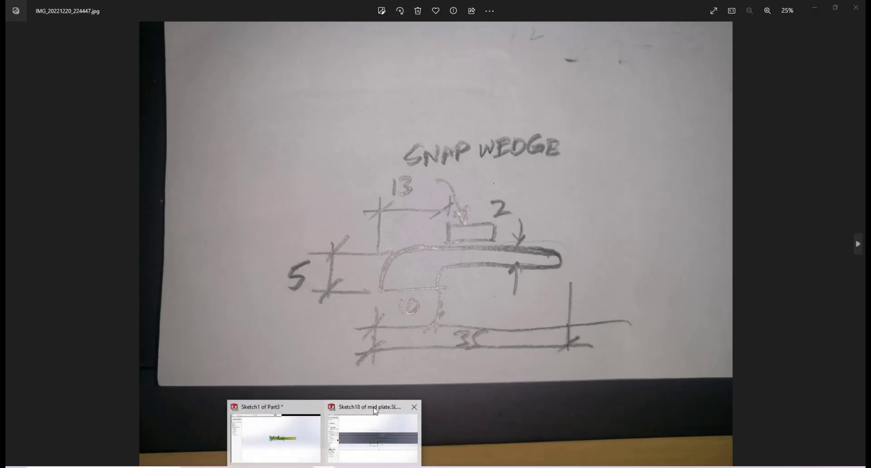
pyautogui.click(364, 425)
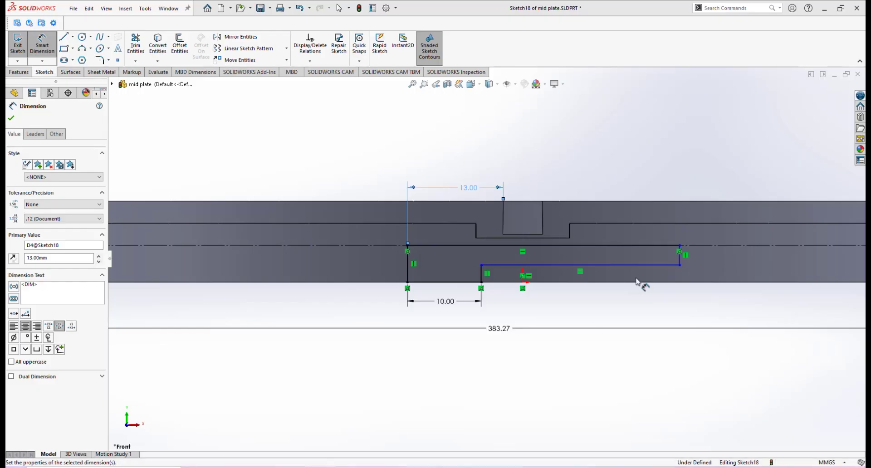
pyautogui.click(679, 256)
pyautogui.click(710, 256)
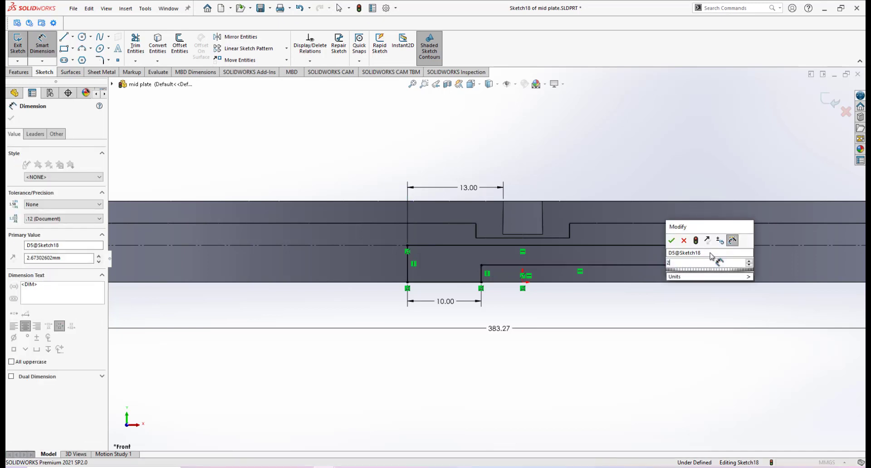
pyautogui.press('Return')
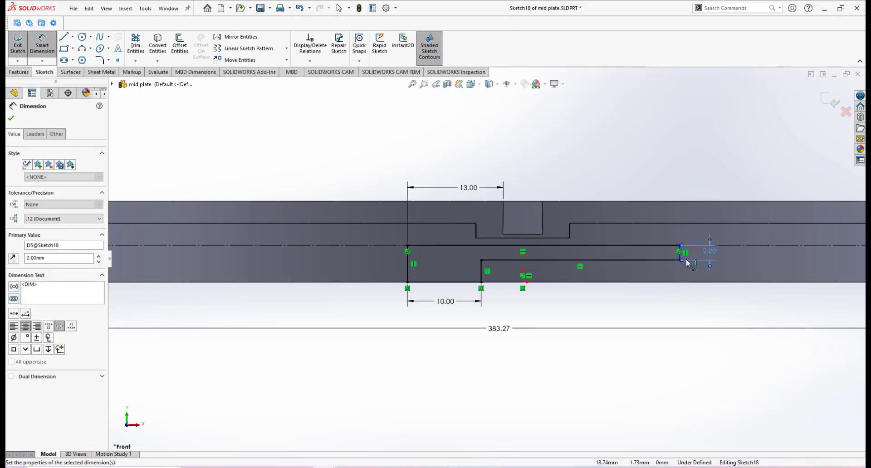
# Step: Check the overall length in the hand sketch, and dimension the wedge at 35 mm between its left and right edges
pyautogui.scroll(-2, 670, 262)
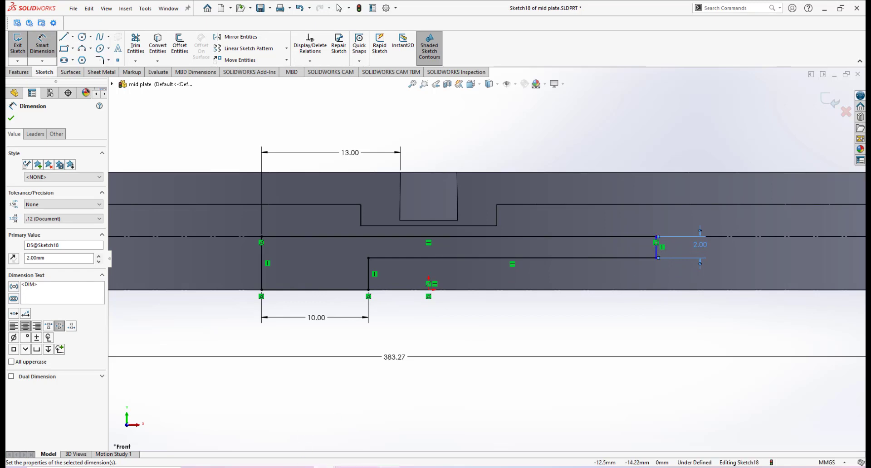
pyautogui.click(486, 394)
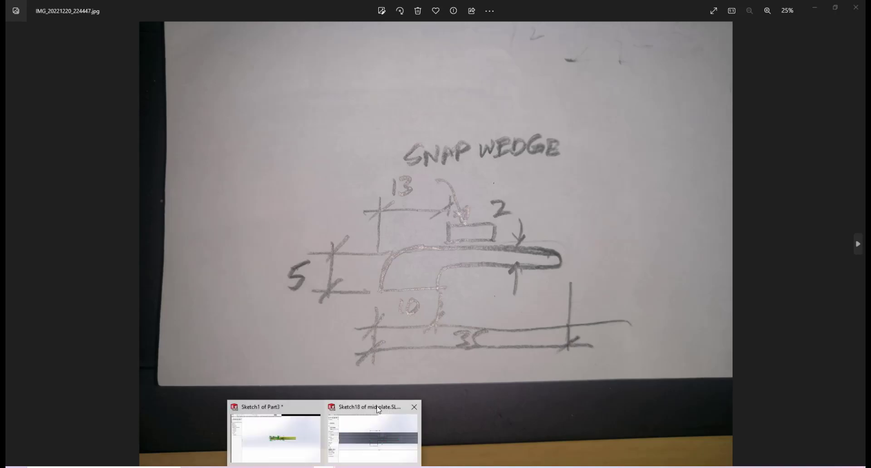
pyautogui.click(379, 410)
pyautogui.click(261, 272)
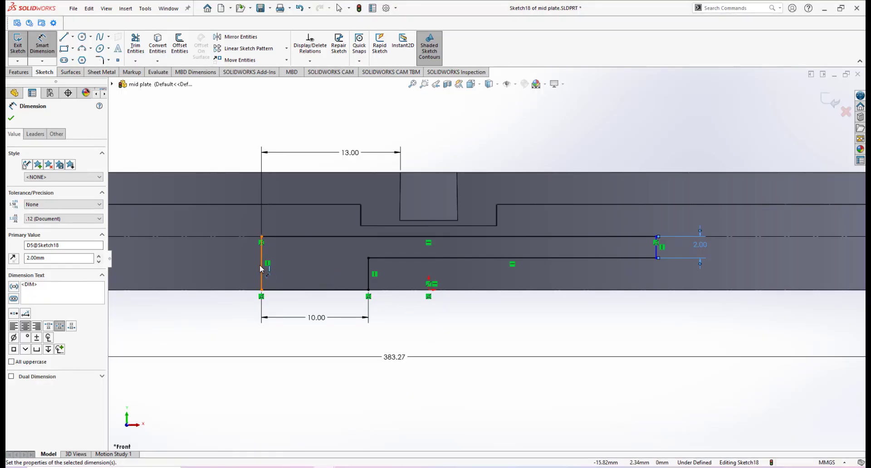
pyautogui.click(656, 249)
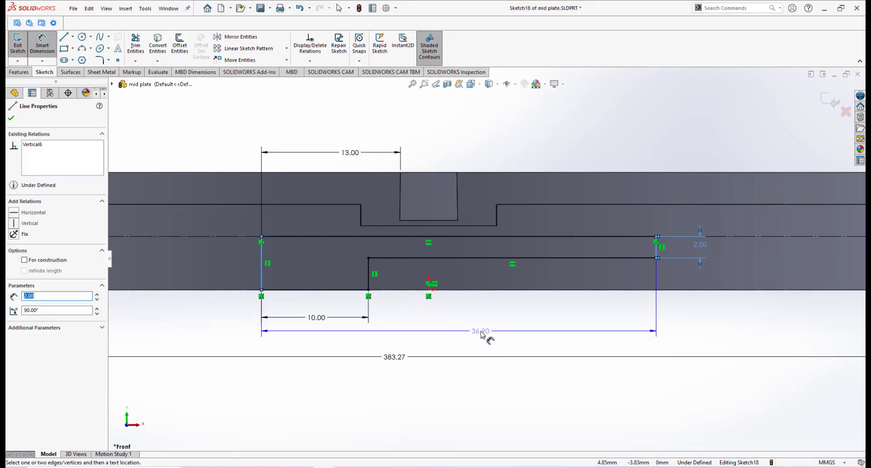
pyautogui.click(478, 331)
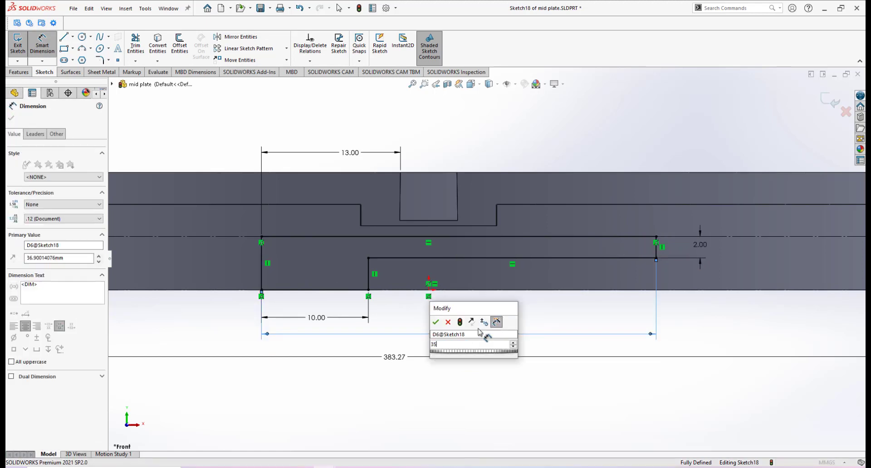
pyautogui.press('Return')
# Step: Compare the dimensioned wedge outline with the hand sketch, and examine its placement relative to the lid from the front and at an angle
pyautogui.scroll(3, 528, 308)
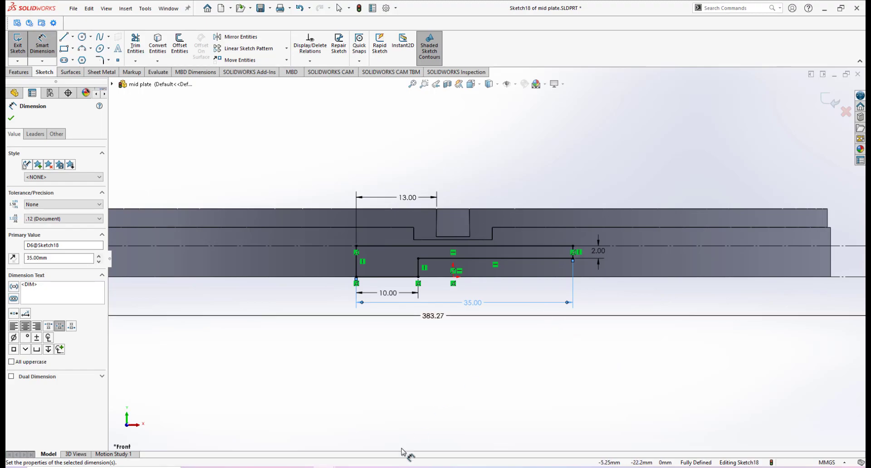
pyautogui.click(390, 467)
pyautogui.click(483, 396)
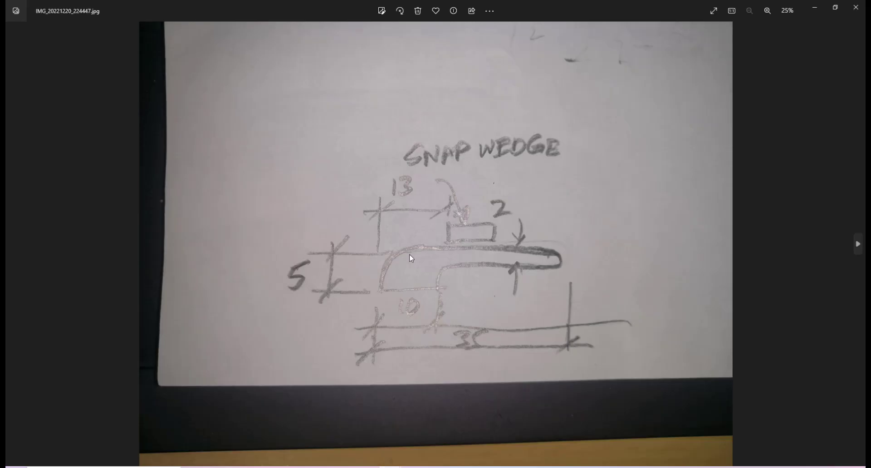
pyautogui.click(324, 467)
pyautogui.click(364, 410)
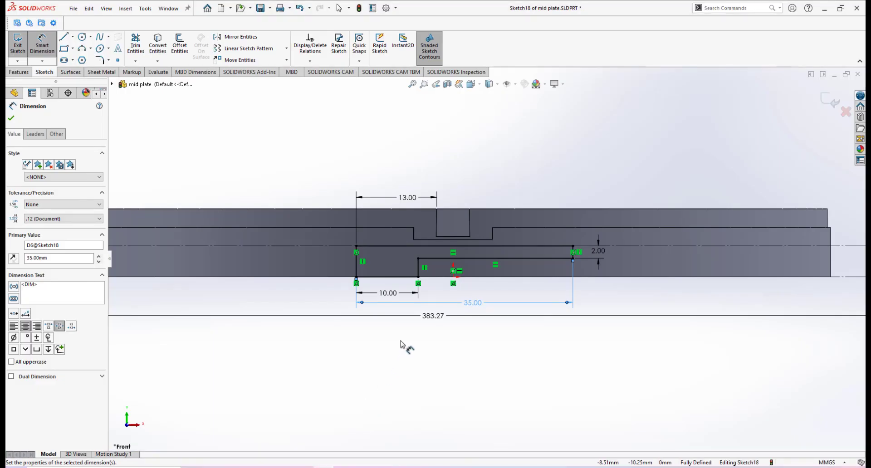
pyautogui.scroll(2, 462, 254)
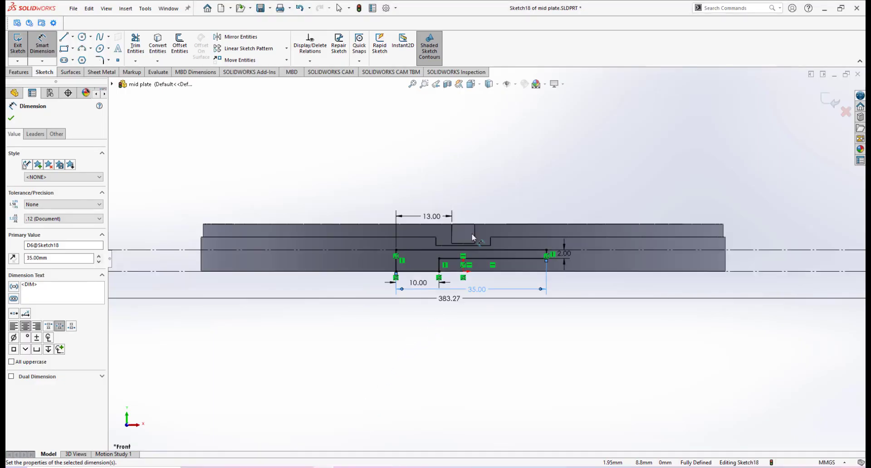
pyautogui.scroll(-1, 477, 257)
pyautogui.scroll(1, 477, 258)
pyautogui.scroll(-3, 449, 260)
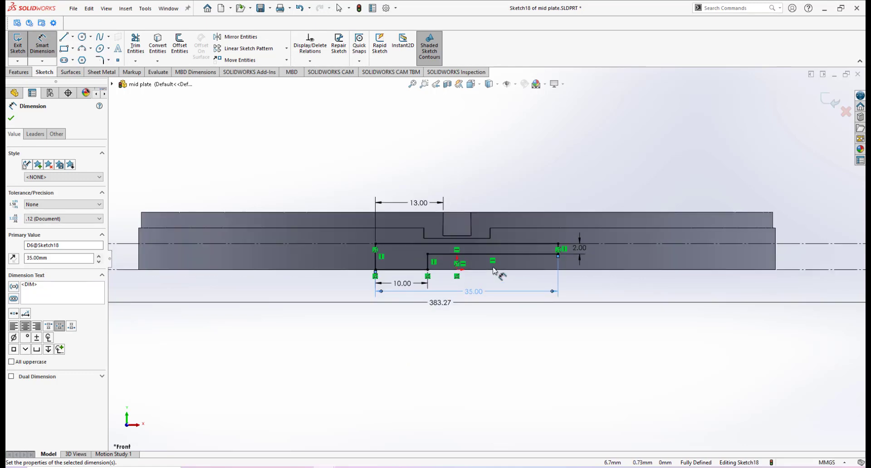
pyautogui.scroll(3, 454, 262)
pyautogui.scroll(-2, 470, 259)
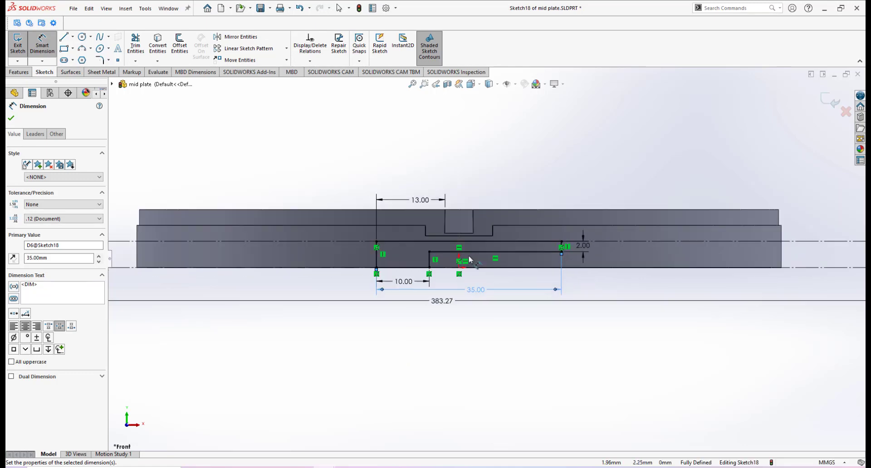
pyautogui.moveTo(470, 261)
pyautogui.mouseDown(button='middle')
pyautogui.moveTo(457, 259)
pyautogui.moveTo(472, 254)
pyautogui.moveTo(462, 260)
pyautogui.moveTo(462, 248)
pyautogui.moveTo(465, 292)
pyautogui.moveTo(502, 269)
pyautogui.moveTo(507, 284)
pyautogui.moveTo(523, 281)
pyautogui.moveTo(473, 270)
pyautogui.mouseUp(button='middle')
pyautogui.scroll(3, 456, 276)
pyautogui.scroll(-5, 420, 285)
pyautogui.scroll(3, 519, 259)
pyautogui.scroll(-3, 474, 269)
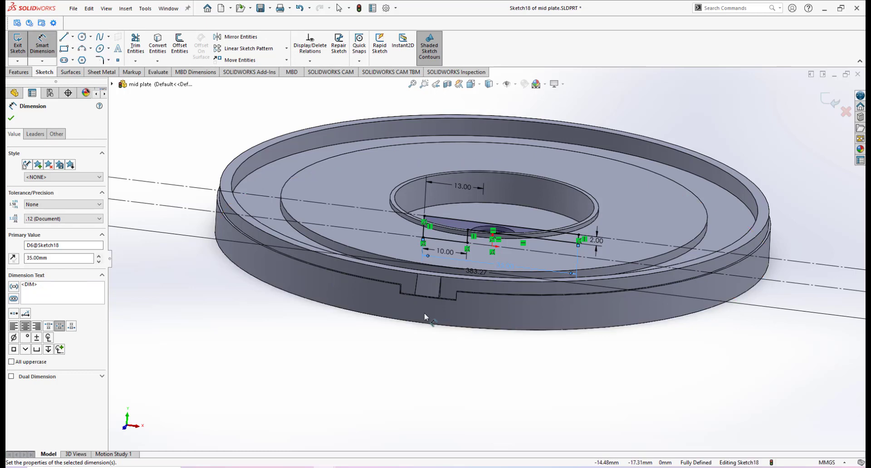
# Step: Finish the wedge sketch and start a Wrap feature that uses it as the source sketch
pyautogui.click(830, 100)
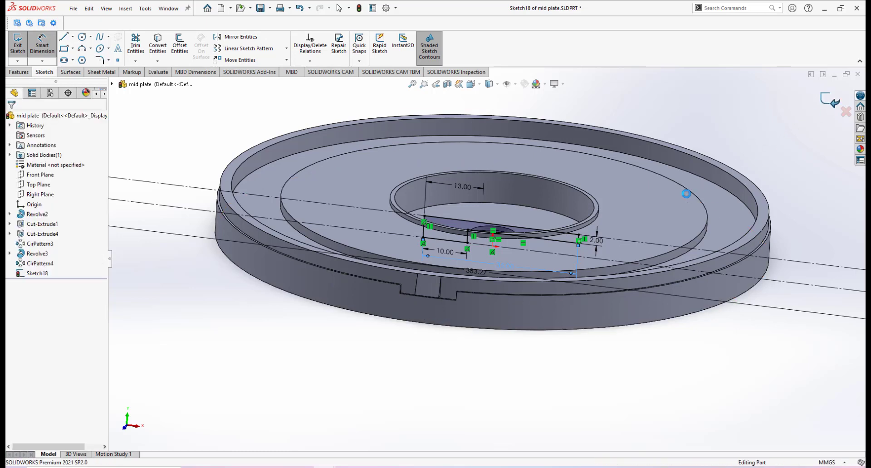
pyautogui.scroll(2, 536, 291)
pyautogui.click(528, 337)
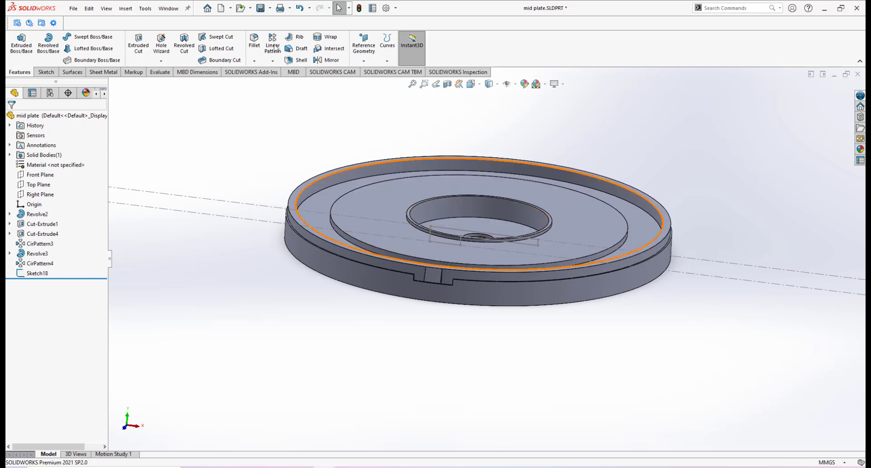
pyautogui.click(126, 9)
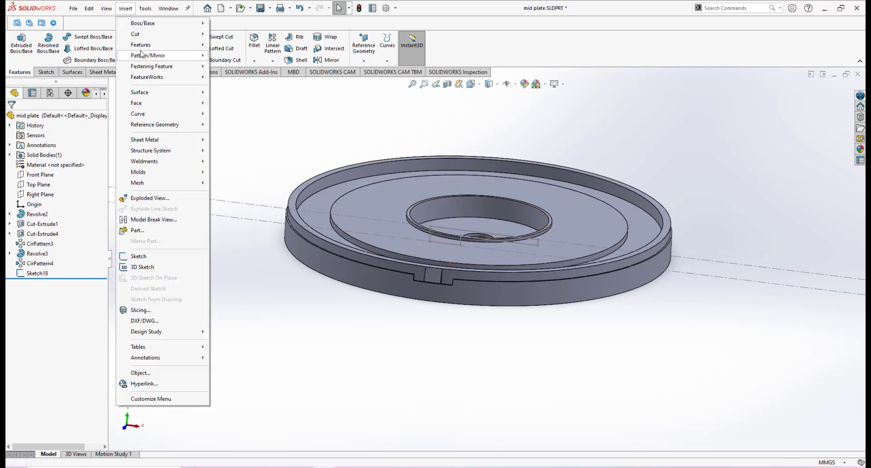
pyautogui.moveTo(145, 44)
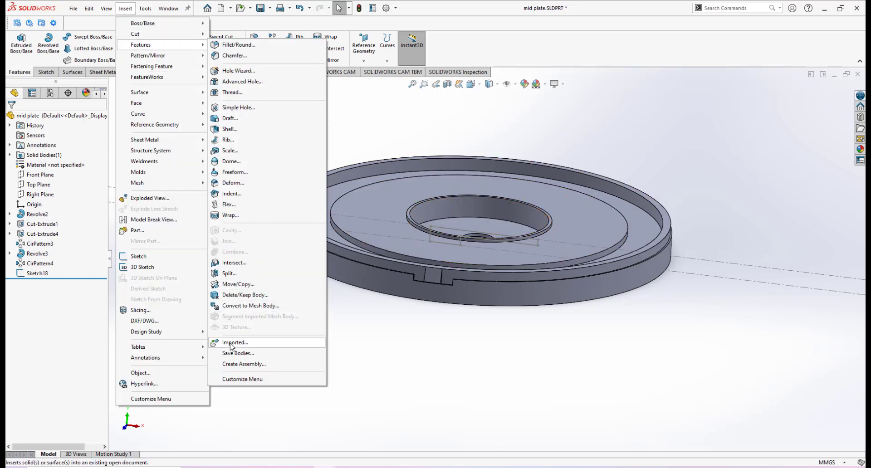
pyautogui.click(227, 215)
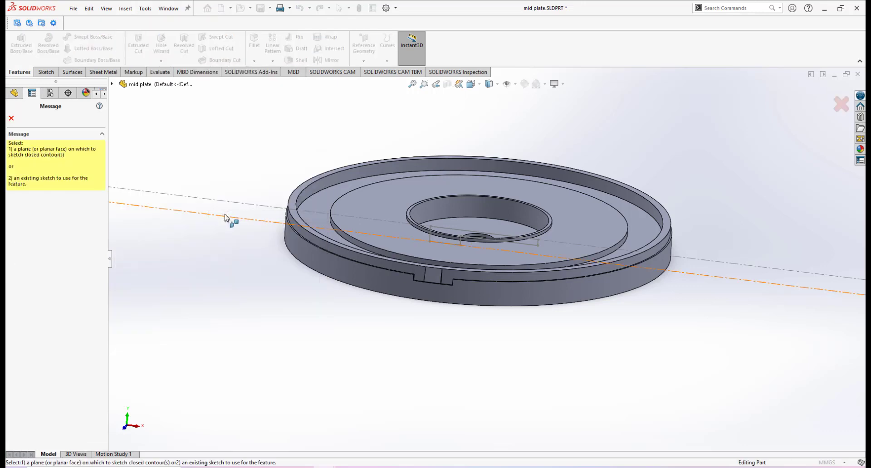
pyautogui.scroll(-3, 456, 224)
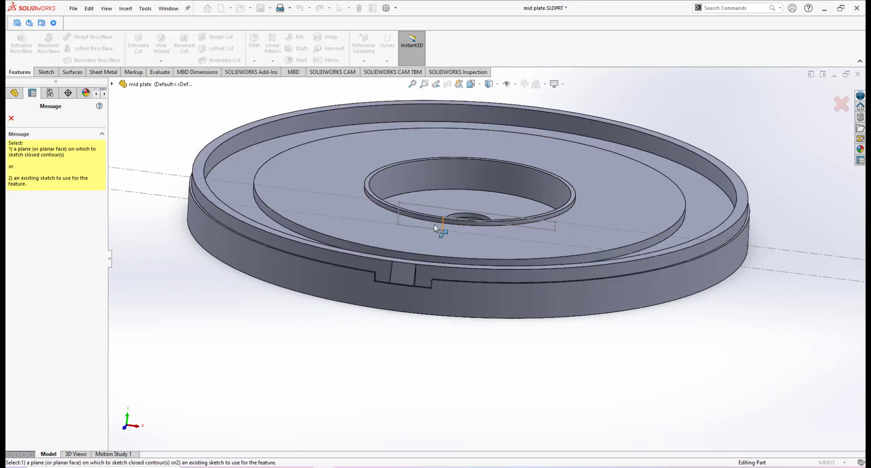
pyautogui.click(426, 206)
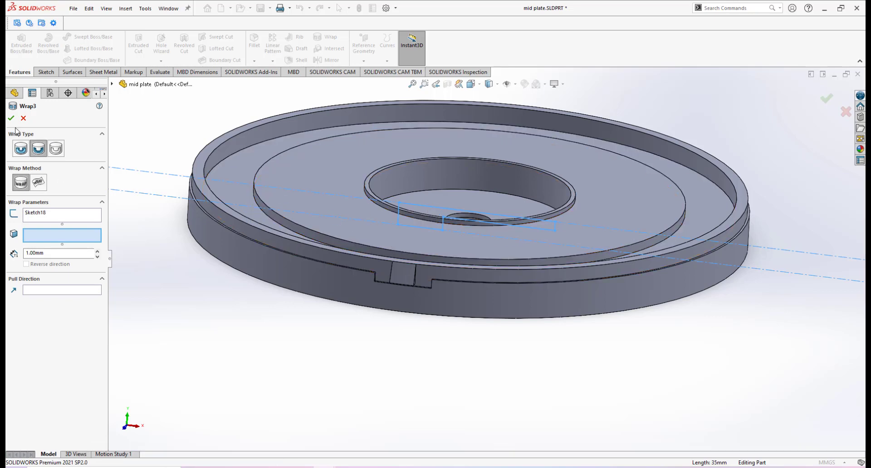
# Step: Try the Emboss wrap type and check the snap wedge in the lid photo IMG_20221217_225308.jpg
pyautogui.click(20, 149)
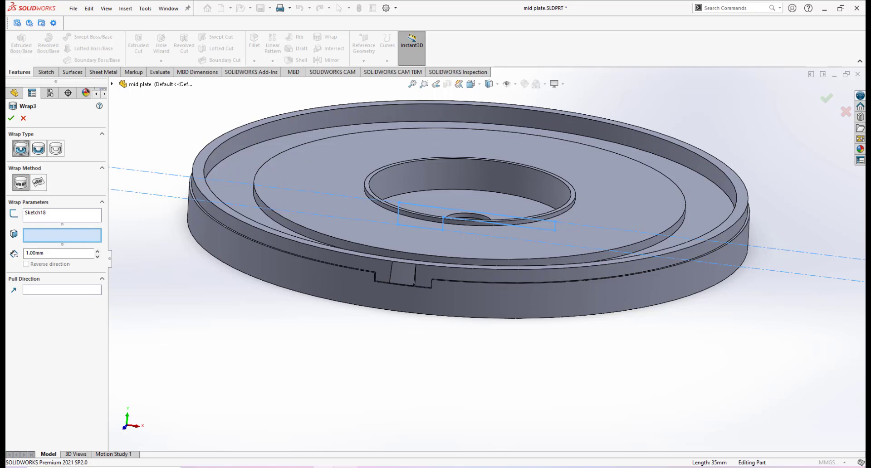
pyautogui.moveTo(391, 463)
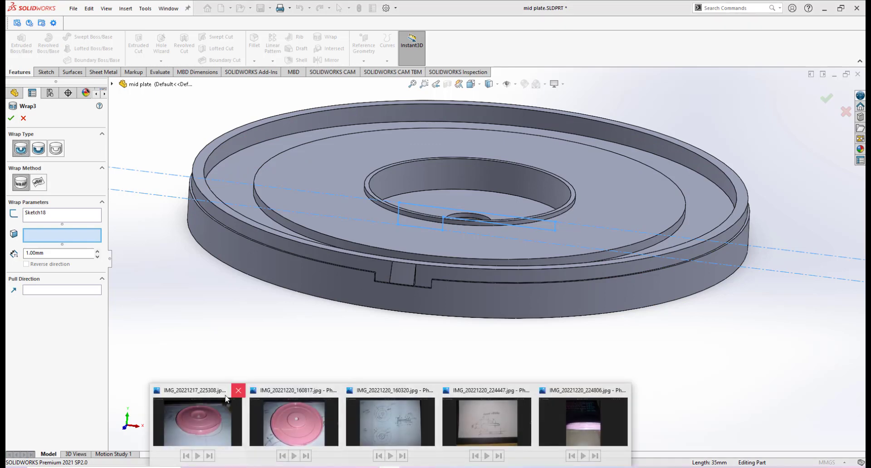
pyautogui.click(207, 391)
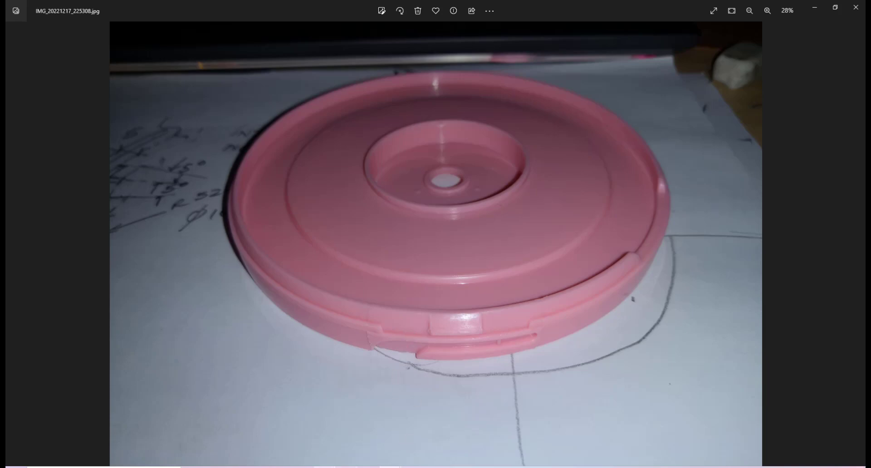
pyautogui.moveTo(338, 451)
pyautogui.click(359, 413)
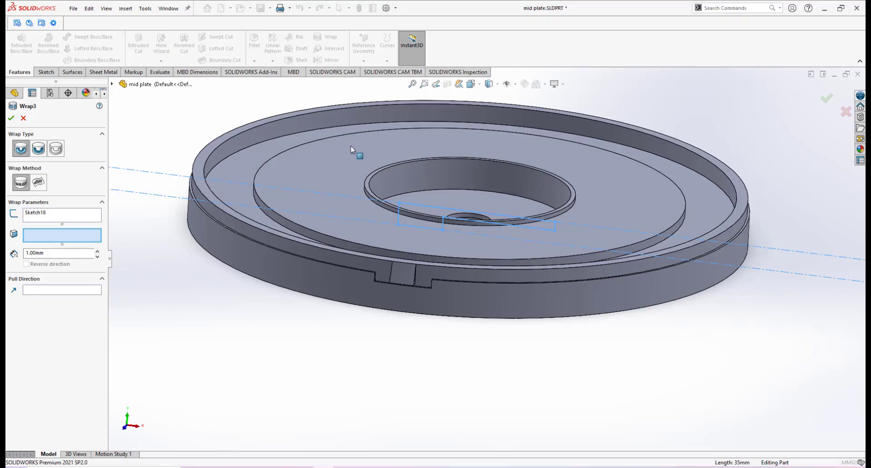
# Step: Deboss the wedge sketch 1 mm deep onto the lid's outer cylindrical face using the Analytical wrap method, and inspect the recess
pyautogui.click(40, 149)
pyautogui.click(22, 183)
pyautogui.click(36, 217)
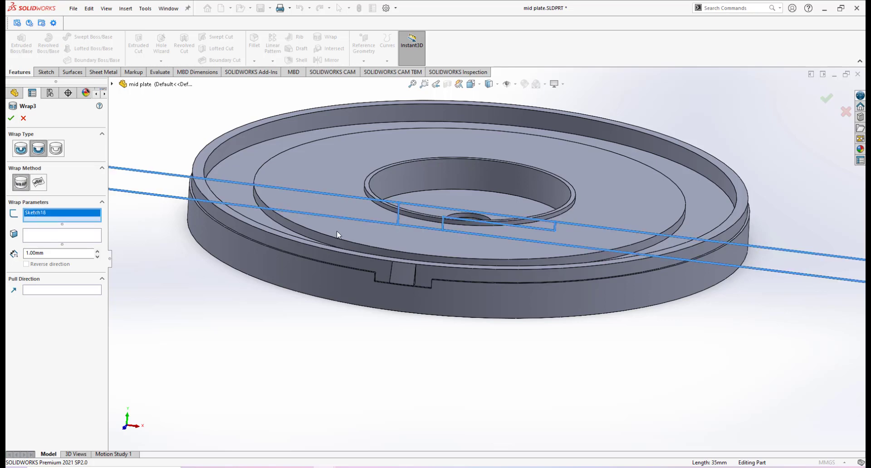
pyautogui.click(45, 241)
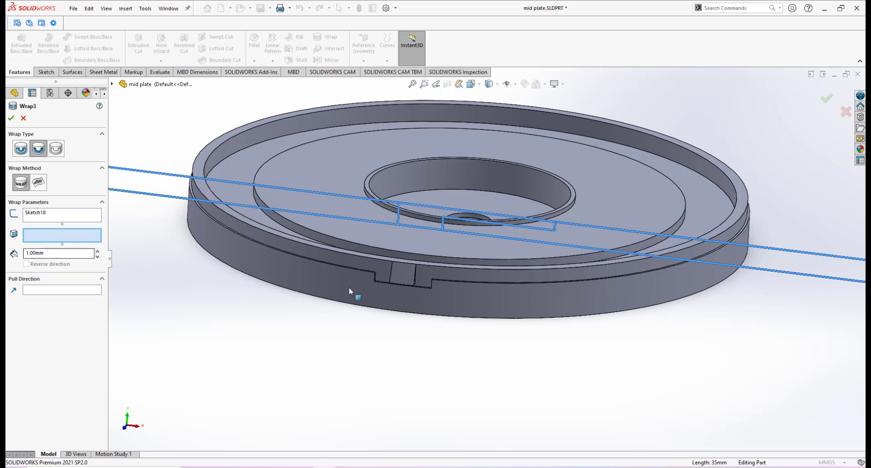
pyautogui.click(397, 301)
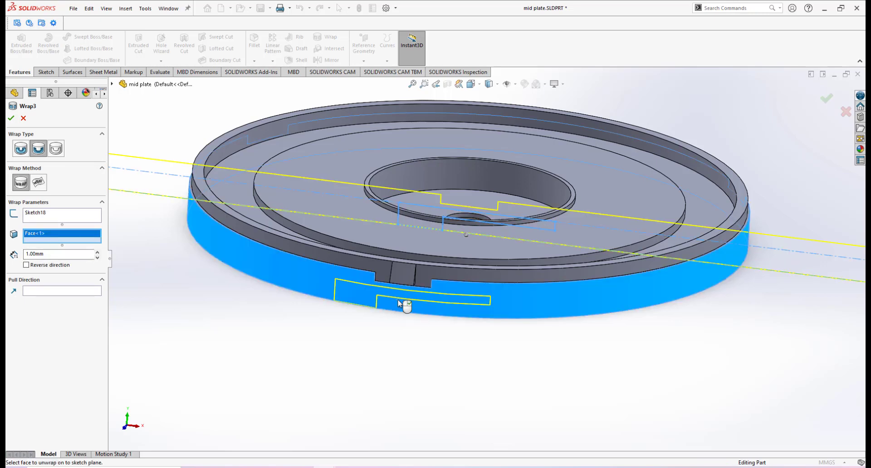
pyautogui.click(54, 257)
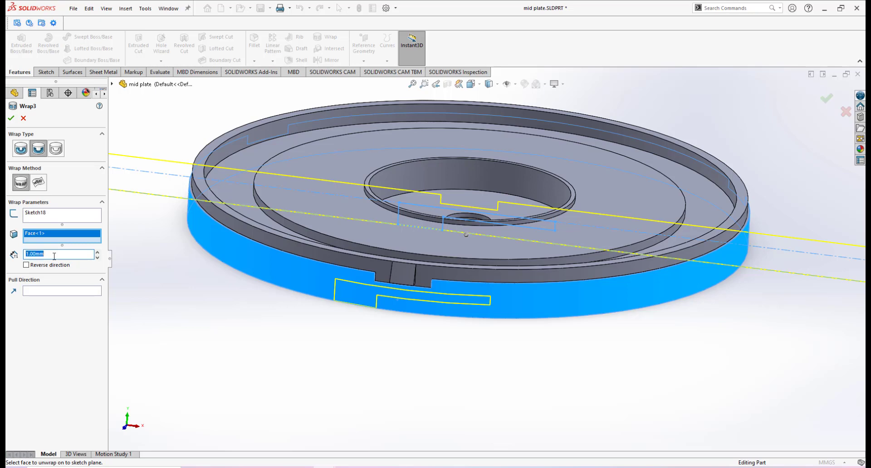
pyautogui.click(10, 119)
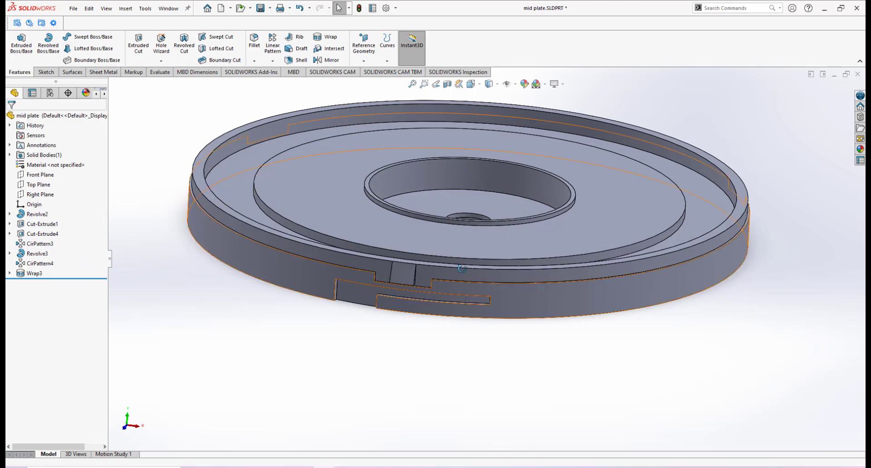
pyautogui.moveTo(363, 291); pyautogui.dragTo(418, 243, button='middle')
pyautogui.scroll(-6, 473, 275)
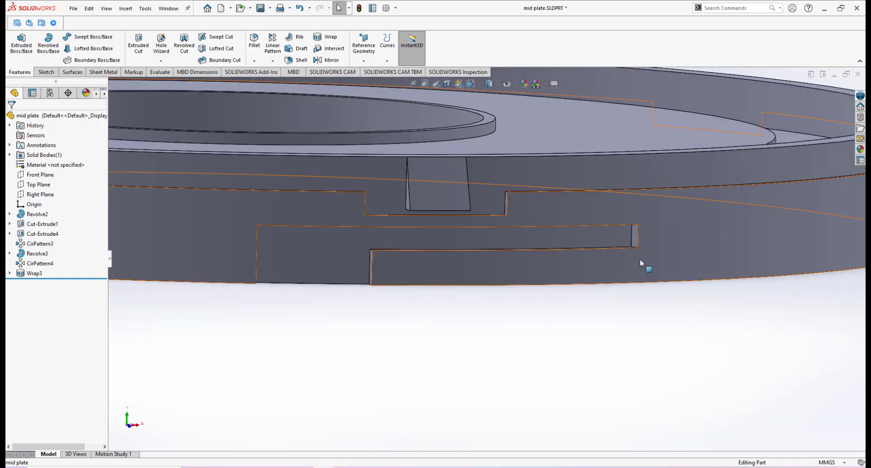
# Step: Round both corners at the narrow closed end of the debossed wedge recess with 1 mm fillets
pyautogui.scroll(-3, 635, 250)
pyautogui.moveTo(608, 214)
pyautogui.mouseDown(button='middle')
pyautogui.moveTo(619, 208)
pyautogui.moveTo(611, 216)
pyautogui.moveTo(612, 205)
pyautogui.mouseUp(button='middle')
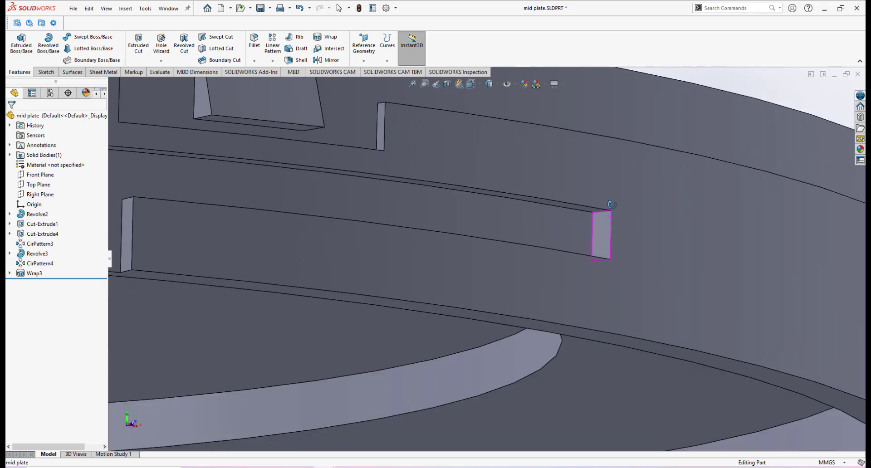
pyautogui.click(254, 43)
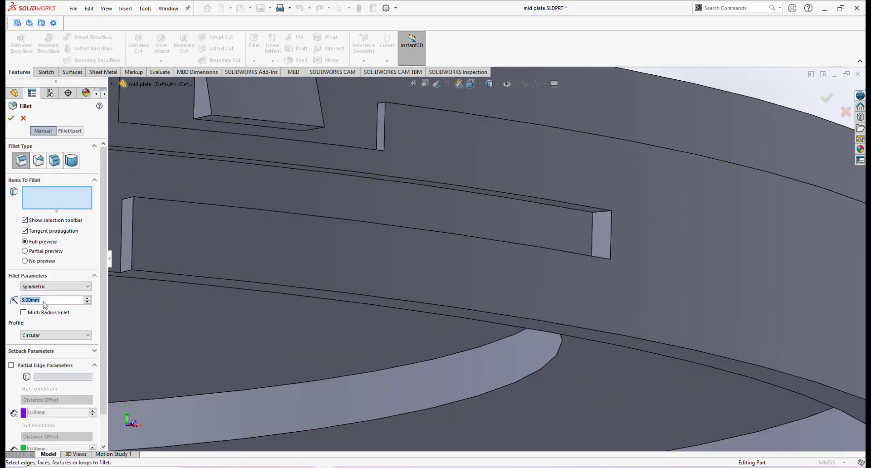
pyautogui.write('1')
pyautogui.press('Return')
pyautogui.scroll(3, 593, 199)
pyautogui.click(581, 280)
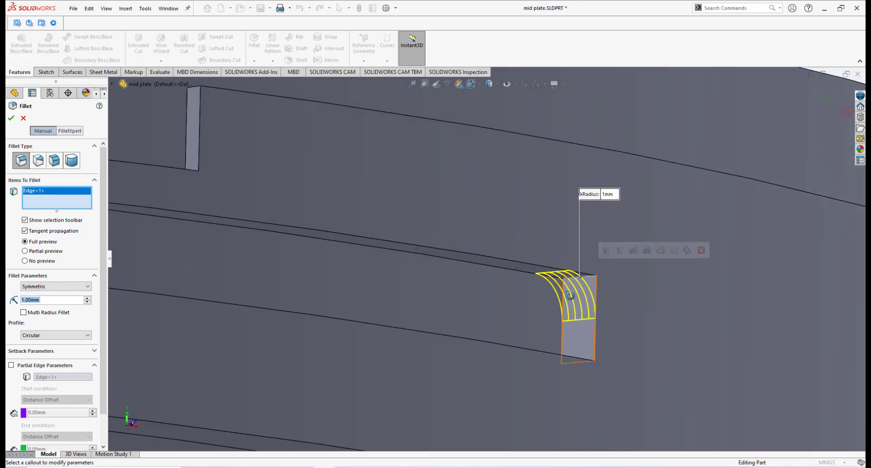
pyautogui.moveTo(581, 279); pyautogui.dragTo(576, 364, button='middle')
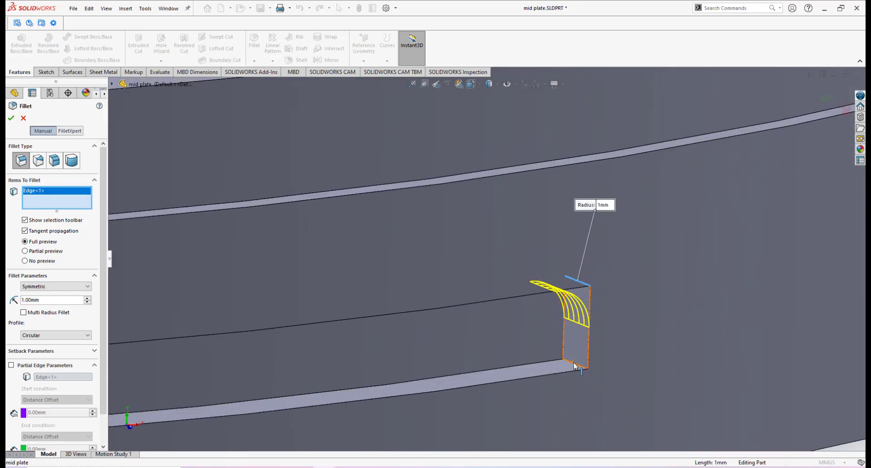
pyautogui.click(574, 365)
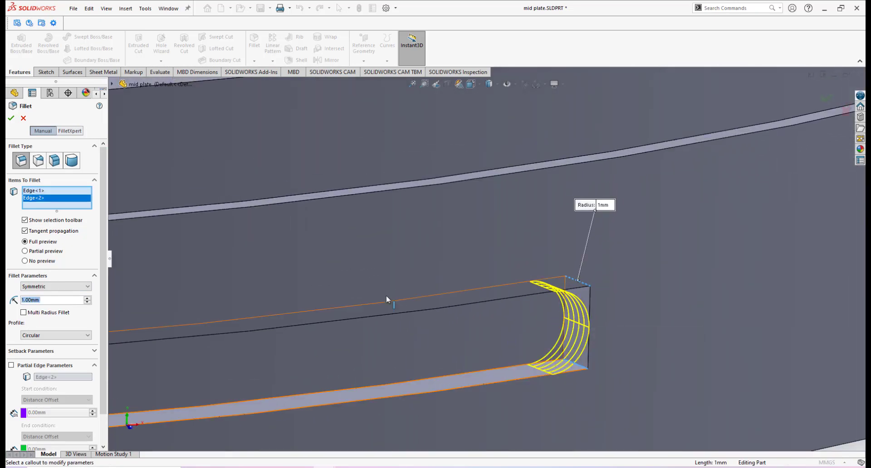
pyautogui.click(12, 118)
# Step: Fillet the upper outer corner at the wide end of the wedge recess with a 5 mm radius
pyautogui.scroll(5, 502, 326)
pyautogui.moveTo(491, 314); pyautogui.dragTo(259, 263, button='middle')
pyautogui.scroll(-2, 236, 260)
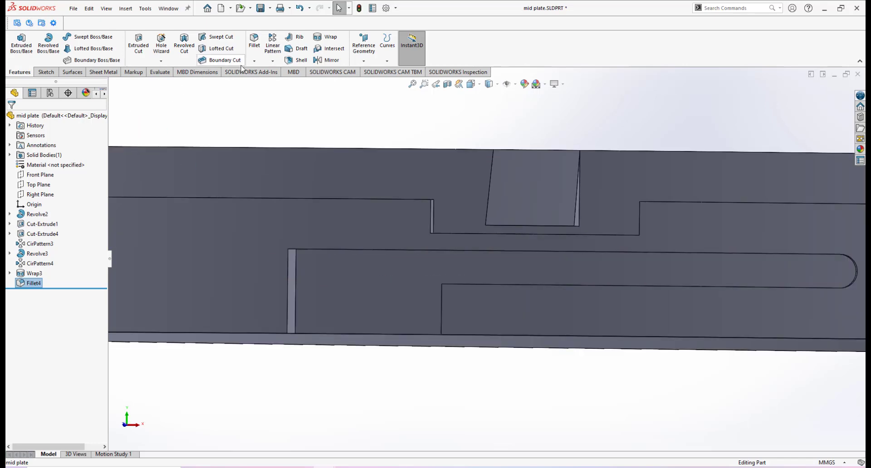
pyautogui.click(254, 41)
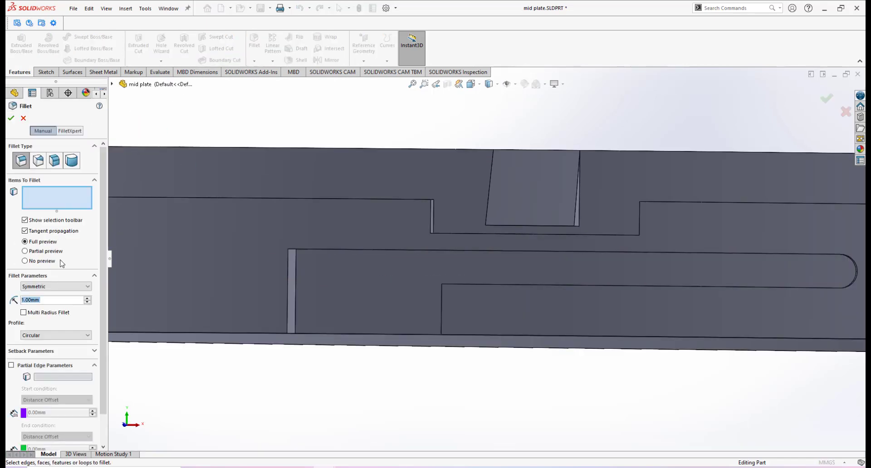
pyautogui.write('5')
pyautogui.press('Return')
pyautogui.moveTo(276, 280); pyautogui.dragTo(270, 247, button='middle')
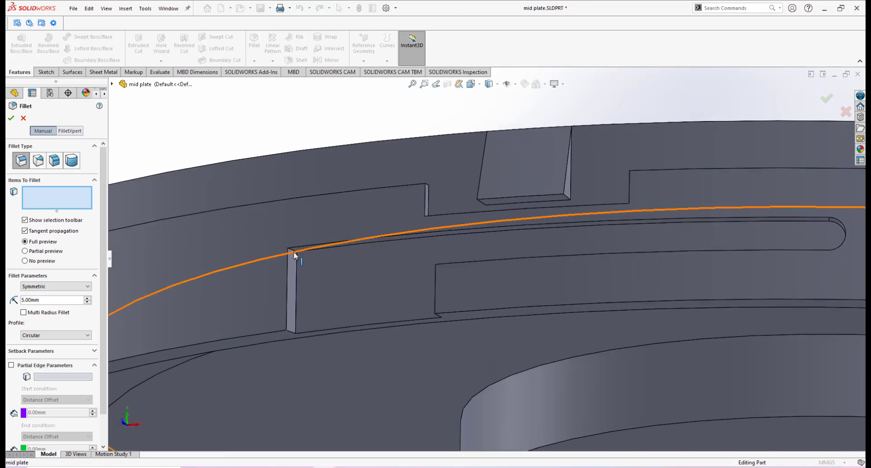
pyautogui.click(293, 250)
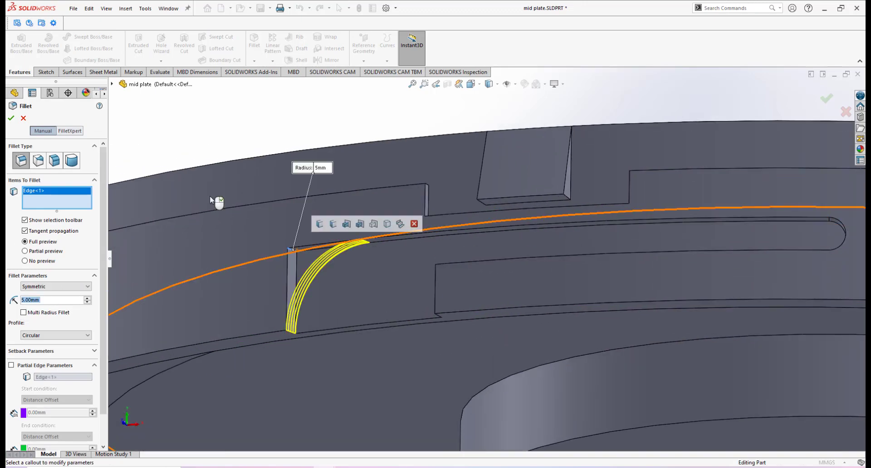
pyautogui.click(13, 119)
# Step: Fillet the inside corner where the recess's wide end meets its narrow slot with a 3 mm radius
pyautogui.scroll(3, 495, 253)
pyautogui.moveTo(494, 253); pyautogui.dragTo(524, 305, button='middle')
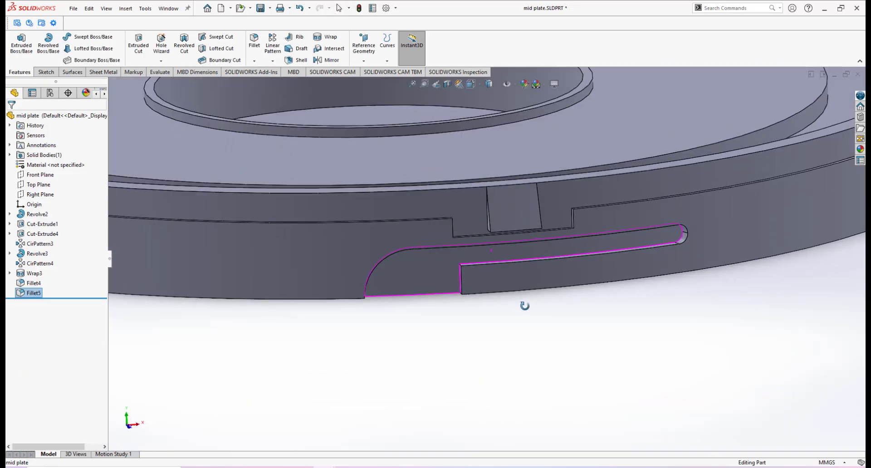
pyautogui.scroll(-3, 496, 269)
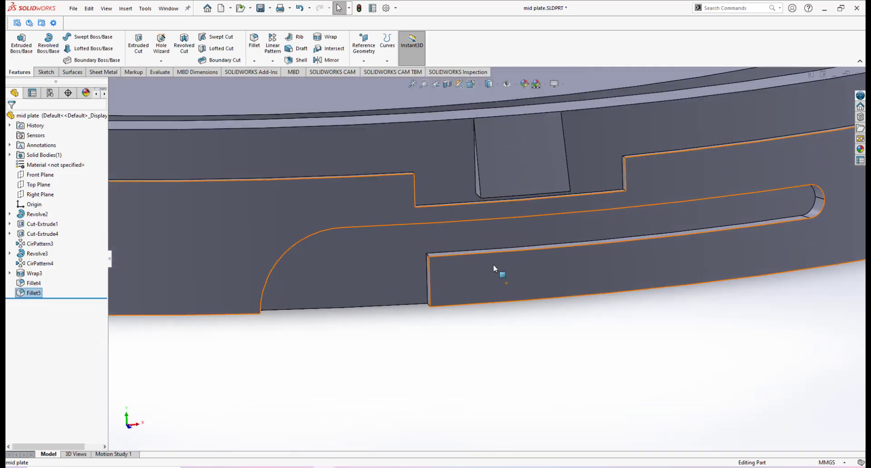
pyautogui.click(254, 43)
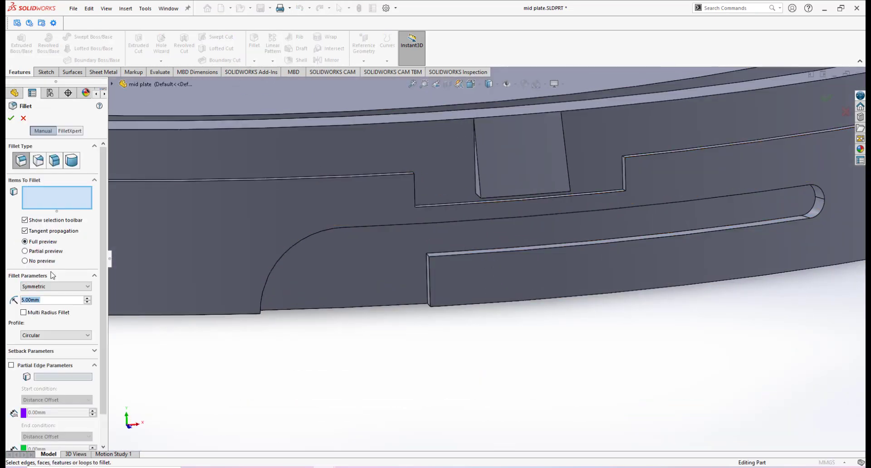
pyautogui.write('3')
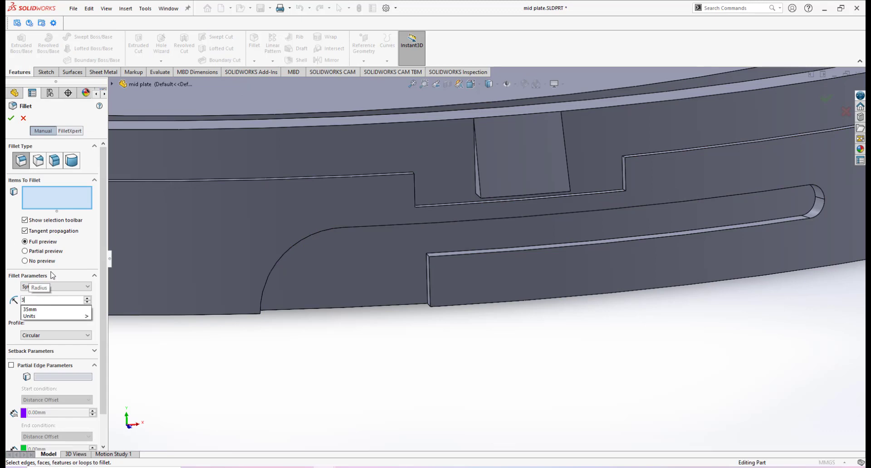
pyautogui.press('Return')
pyautogui.scroll(-5, 449, 261)
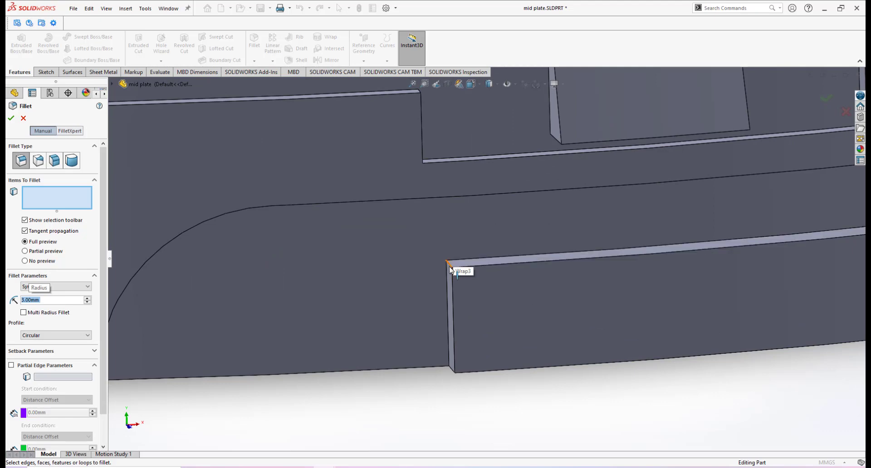
pyautogui.click(449, 266)
pyautogui.scroll(5, 453, 272)
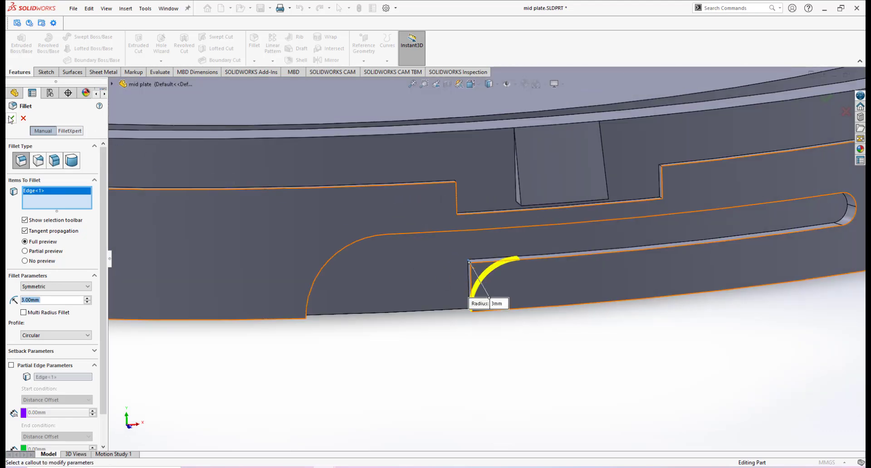
pyautogui.press('Return')
# Step: Compare the rounded wedge recess with the snap wedge in the lid photo IMG_20221217_225308.jpg and return to the mid plate model
pyautogui.scroll(2, 575, 284)
pyautogui.moveTo(567, 275); pyautogui.dragTo(549, 276, button='middle')
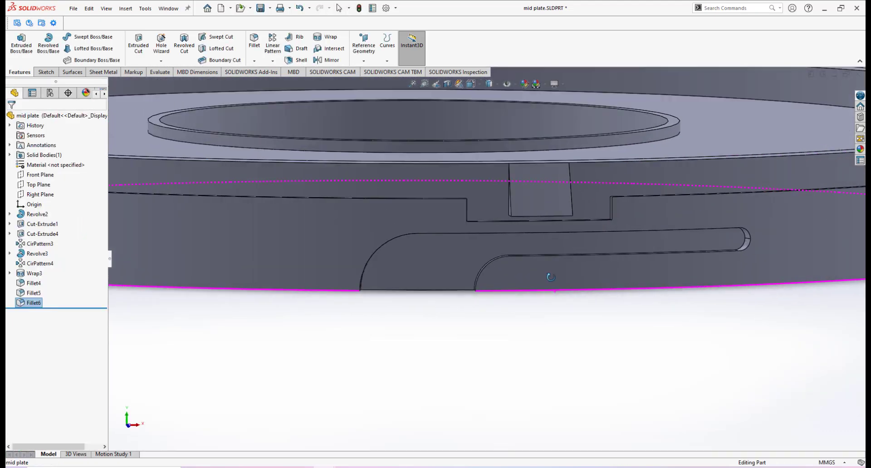
pyautogui.scroll(-1, 551, 276)
pyautogui.moveTo(389, 467)
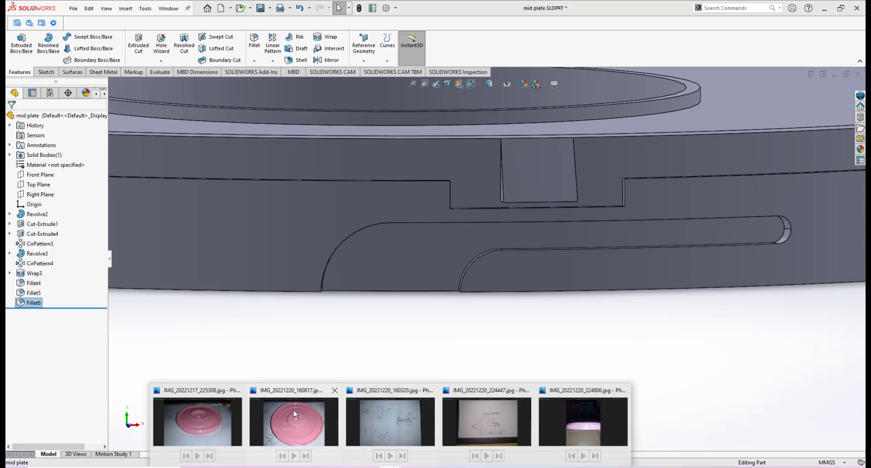
pyautogui.click(187, 406)
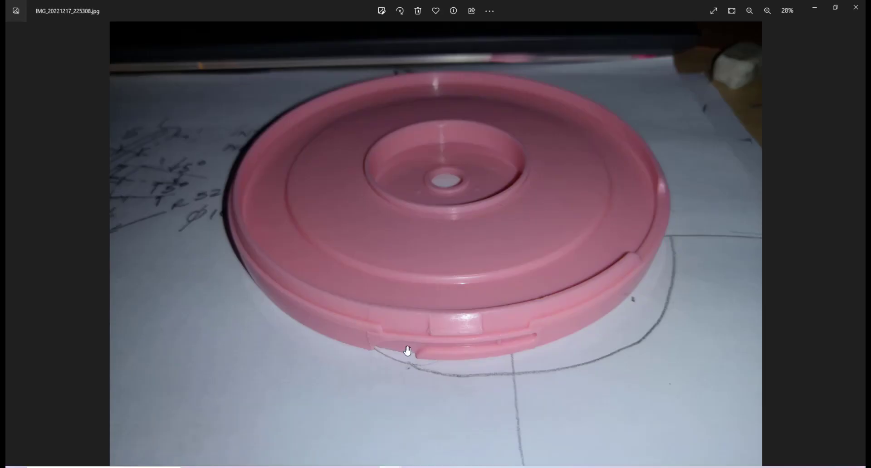
pyautogui.scroll(-1, 406, 345)
pyautogui.scroll(3, 406, 350)
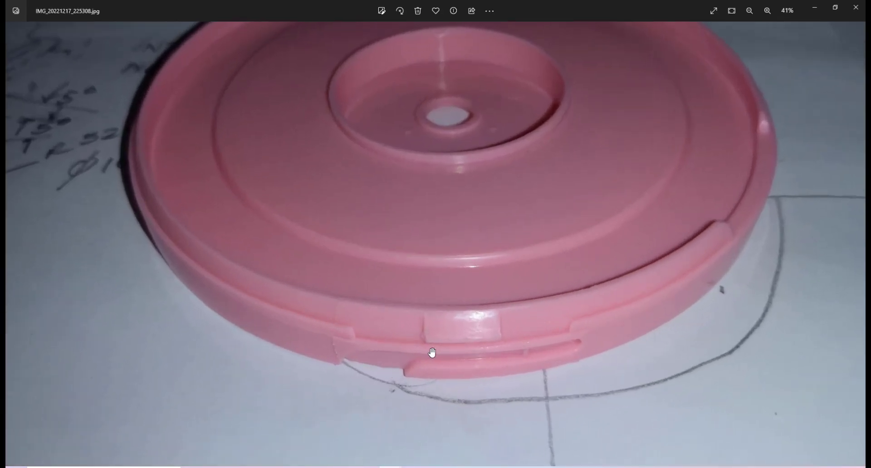
pyautogui.moveTo(326, 466)
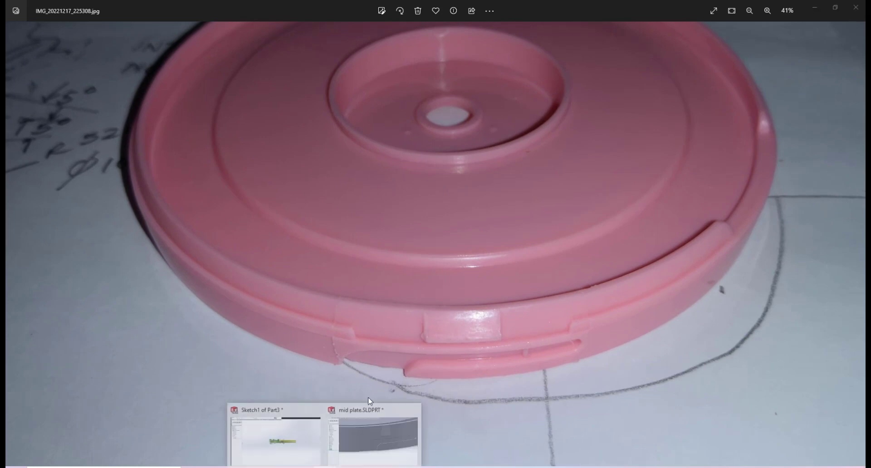
pyautogui.click(362, 407)
pyautogui.scroll(3, 497, 294)
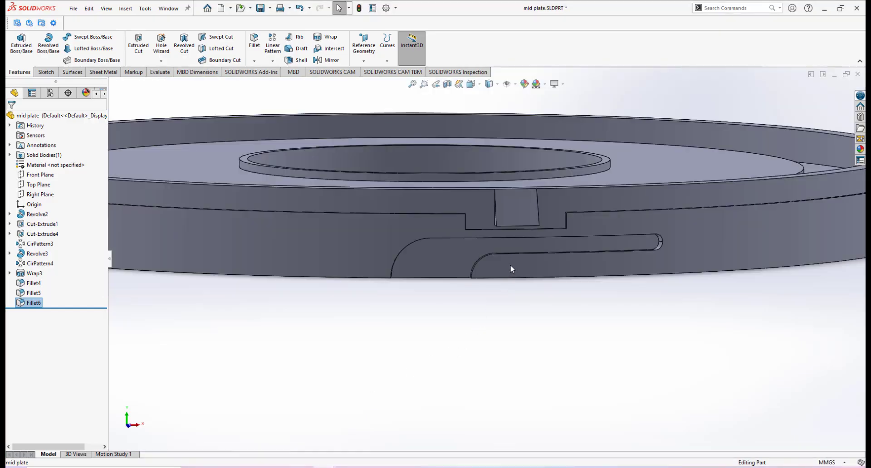
# Step: Start a circular pattern about the cylindrical wall of the lid's central cup, with 3 instances equally spaced over 360 degrees
pyautogui.scroll(2, 511, 264)
pyautogui.moveTo(513, 257); pyautogui.dragTo(360, 298, button='middle')
pyautogui.scroll(2, 396, 285)
pyautogui.scroll(-2, 341, 289)
pyautogui.scroll(1, 456, 294)
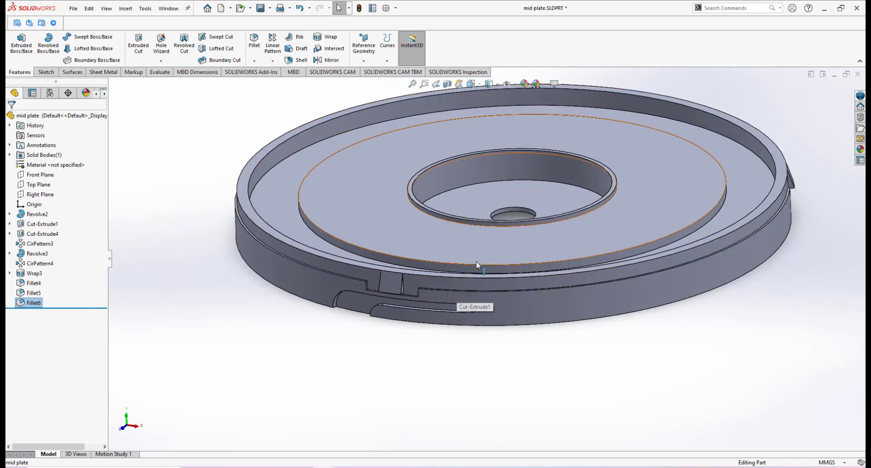
pyautogui.click(272, 60)
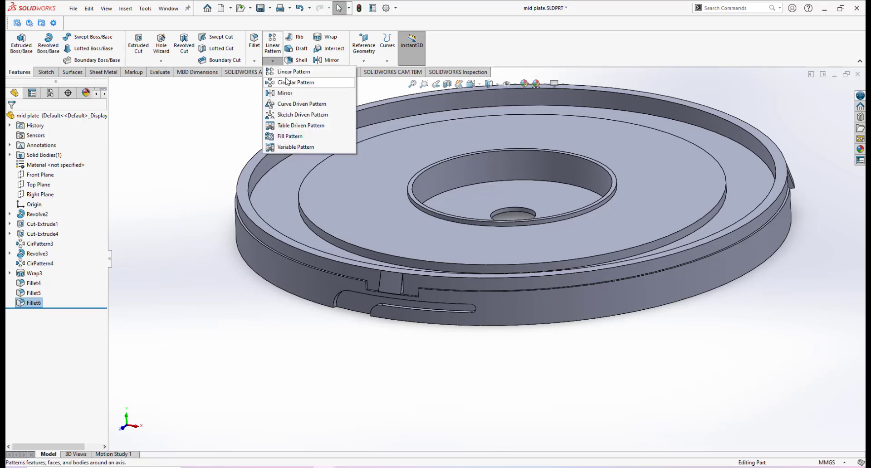
pyautogui.click(287, 83)
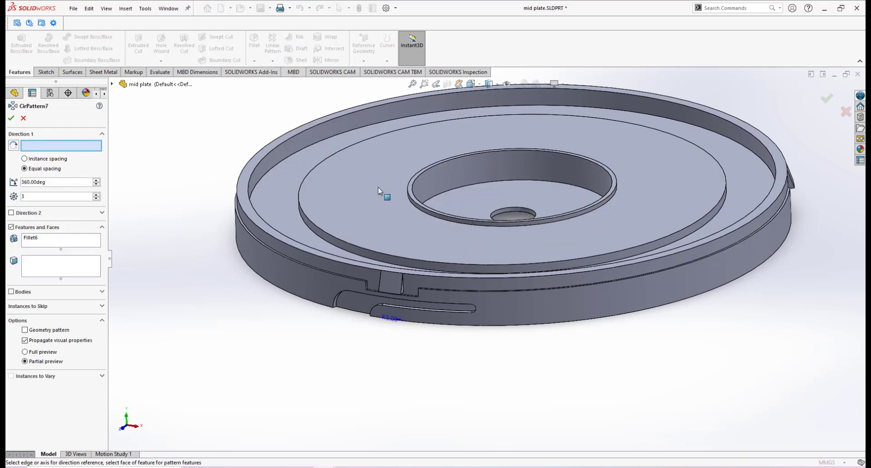
pyautogui.click(483, 168)
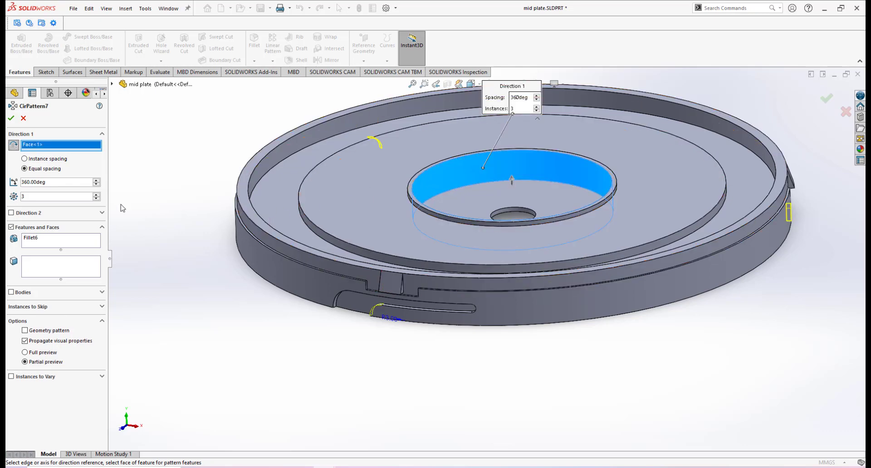
pyautogui.click(37, 197)
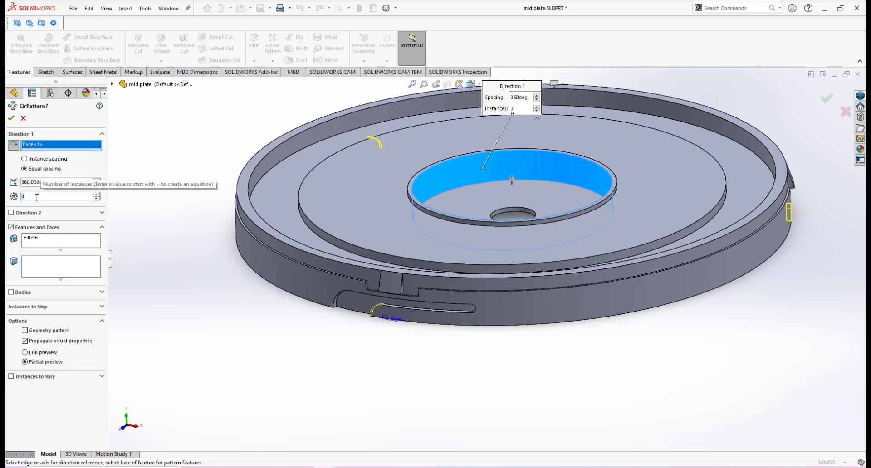
# Step: Check the layout of the snap wedges around the rim in photo IMG_20221217_225308.jpg and return to the circular pattern
pyautogui.moveTo(389, 467)
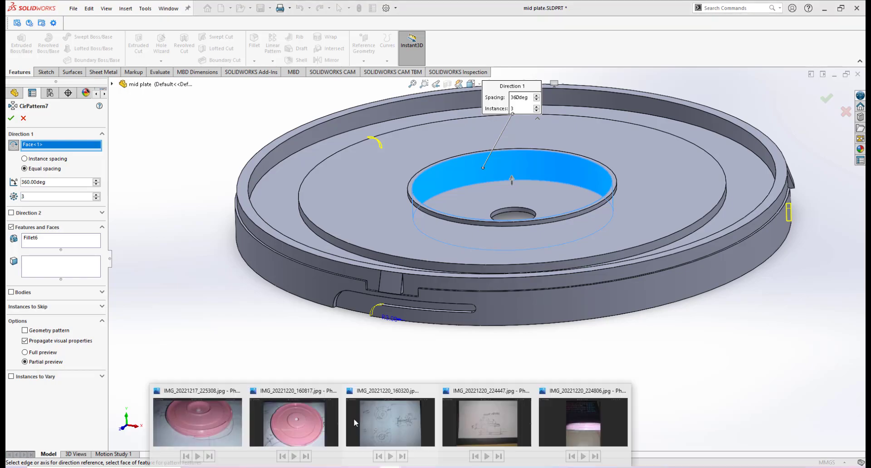
pyautogui.click(217, 401)
pyautogui.scroll(-3, 442, 346)
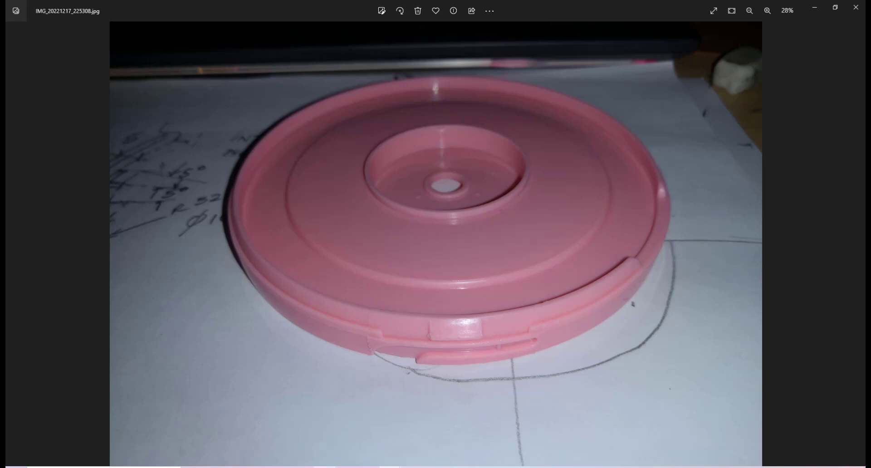
pyautogui.moveTo(324, 467)
pyautogui.click(371, 412)
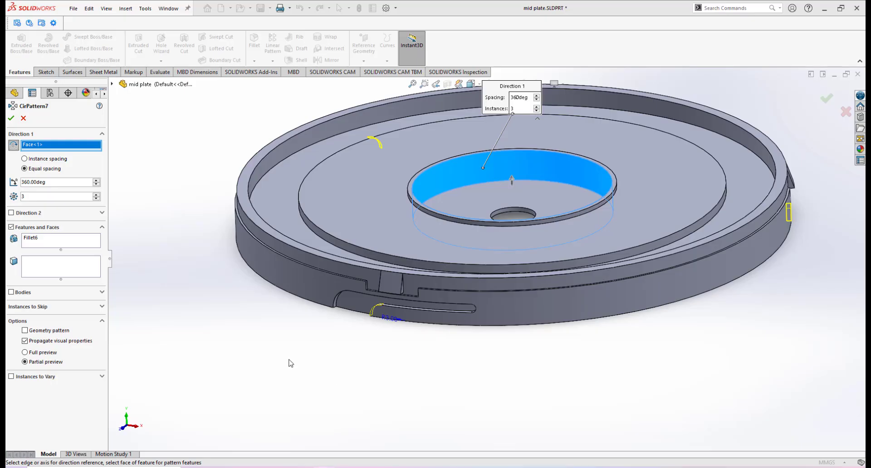
# Step: Replace the circular pattern's feature selection with Wrap3, Fillet4, Fillet5 and Fillet6, and complete the pattern
pyautogui.click(43, 240)
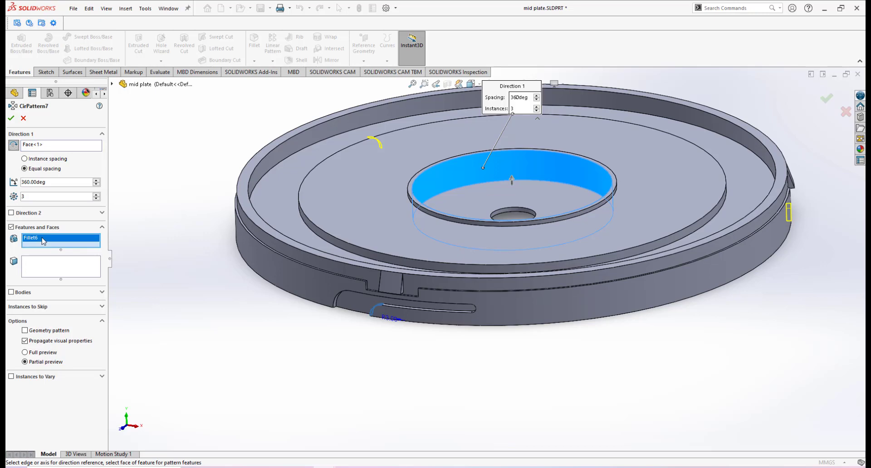
pyautogui.rightClick(43, 241)
pyautogui.click(55, 254)
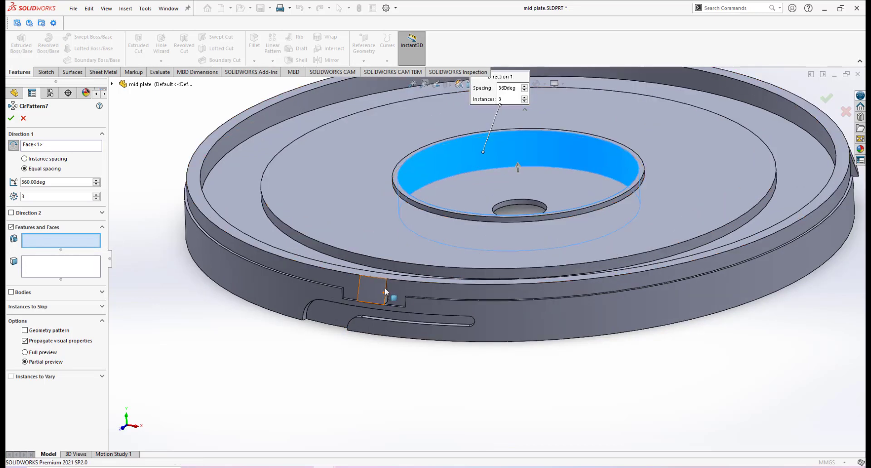
pyautogui.scroll(-3, 410, 270)
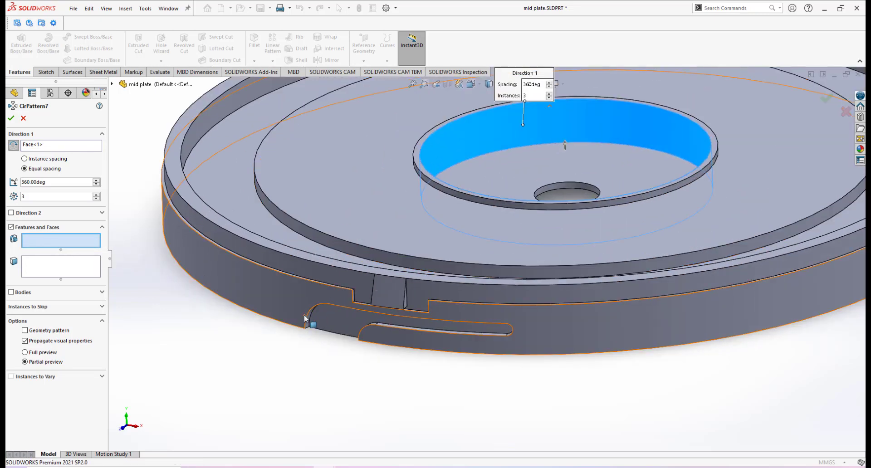
pyautogui.click(112, 85)
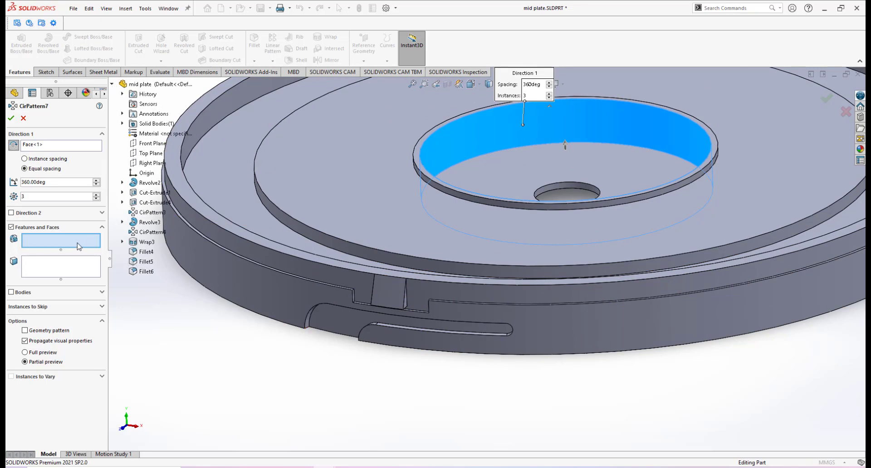
pyautogui.click(146, 243)
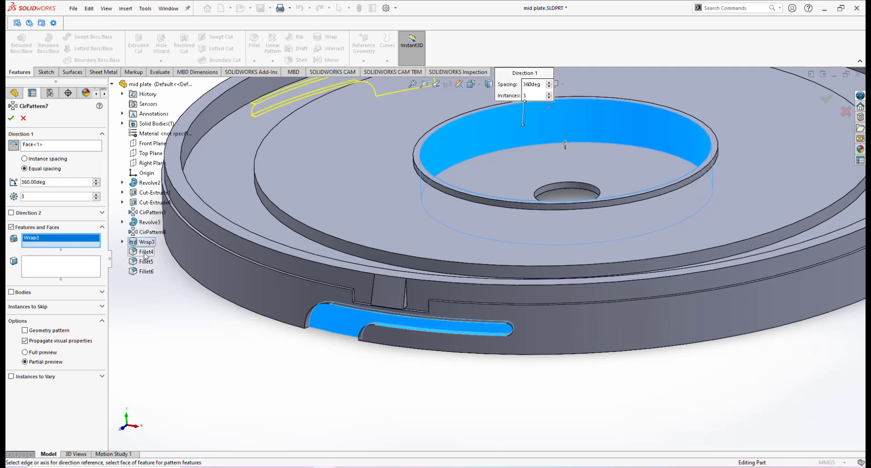
pyautogui.click(145, 252)
pyautogui.click(144, 263)
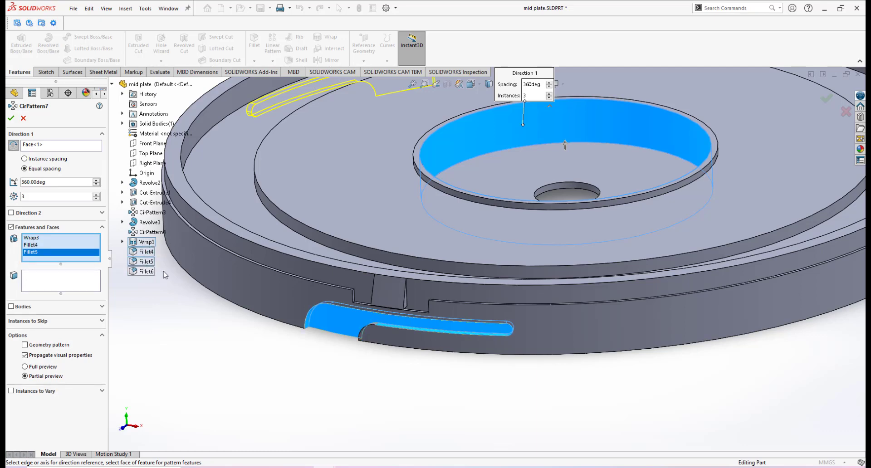
pyautogui.click(144, 271)
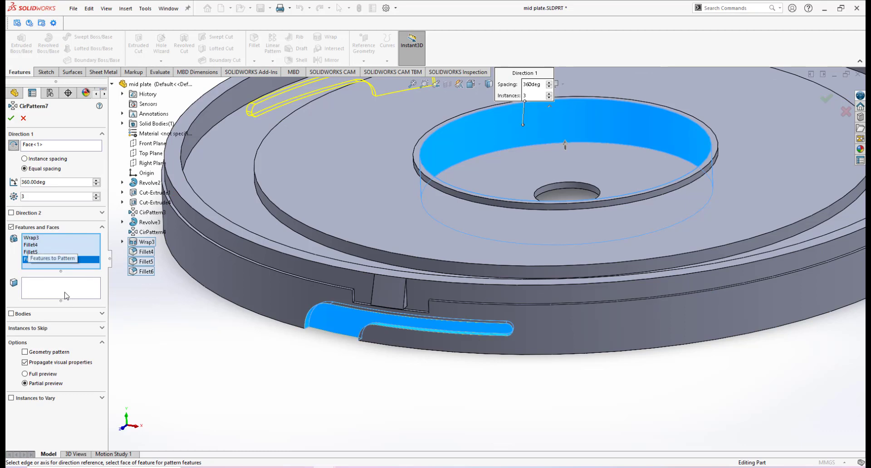
pyautogui.click(11, 119)
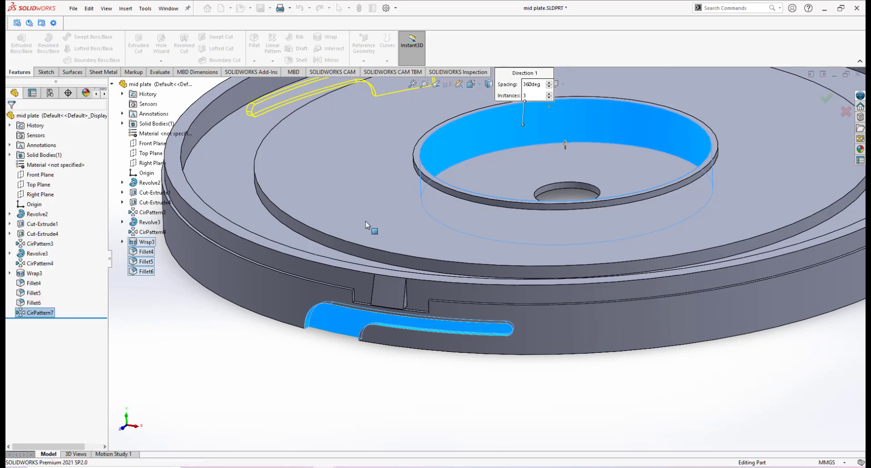
# Step: Inspect the patterned recesses, compare the lid with photo IMG_20221217_225308.jpg and return to the mid plate model
pyautogui.scroll(5, 524, 247)
pyautogui.moveTo(524, 246); pyautogui.dragTo(562, 306, button='middle')
pyautogui.scroll(-2, 573, 255)
pyautogui.click(389, 467)
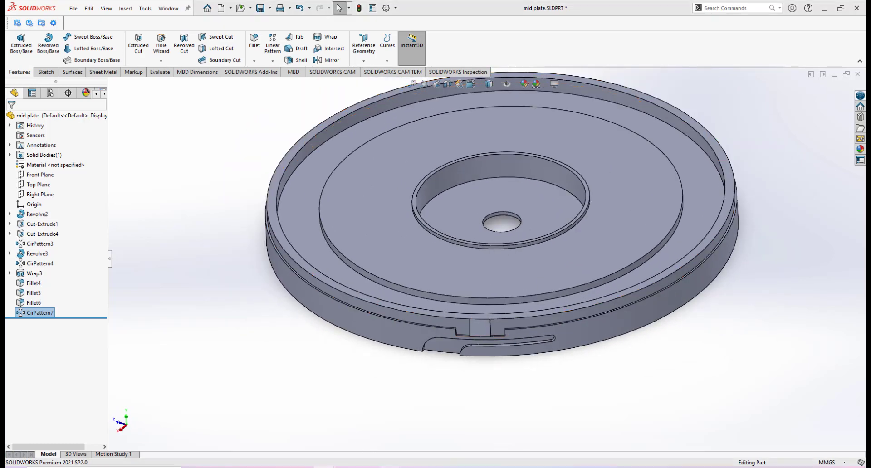
pyautogui.click(206, 396)
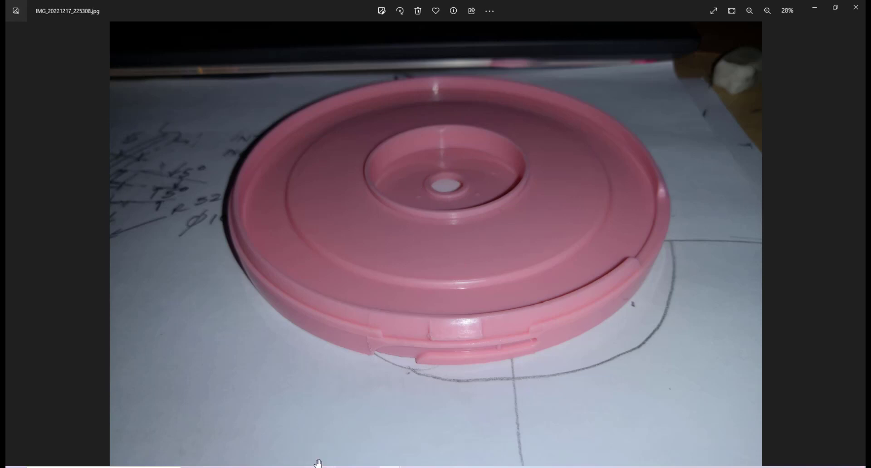
pyautogui.click(369, 405)
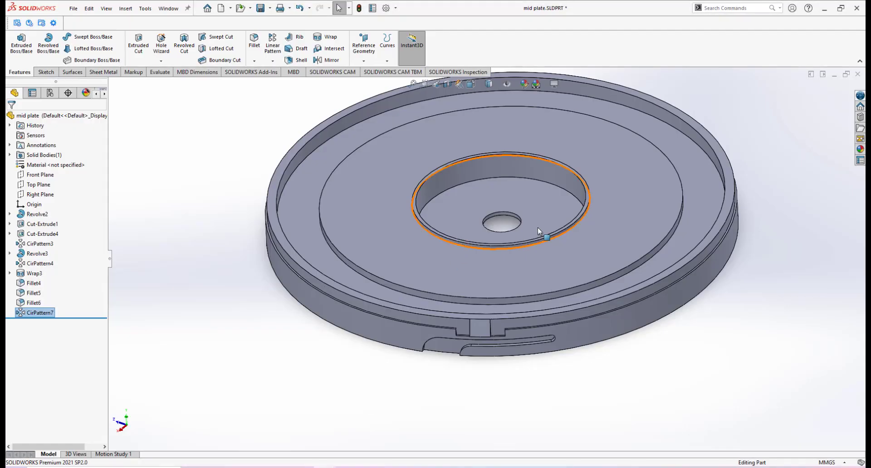
# Step: Start a sketch on the floor of the central cup and convert the central hole's edge into a sketch circle
pyautogui.moveTo(507, 204); pyautogui.dragTo(525, 202, button='middle')
pyautogui.click(526, 202)
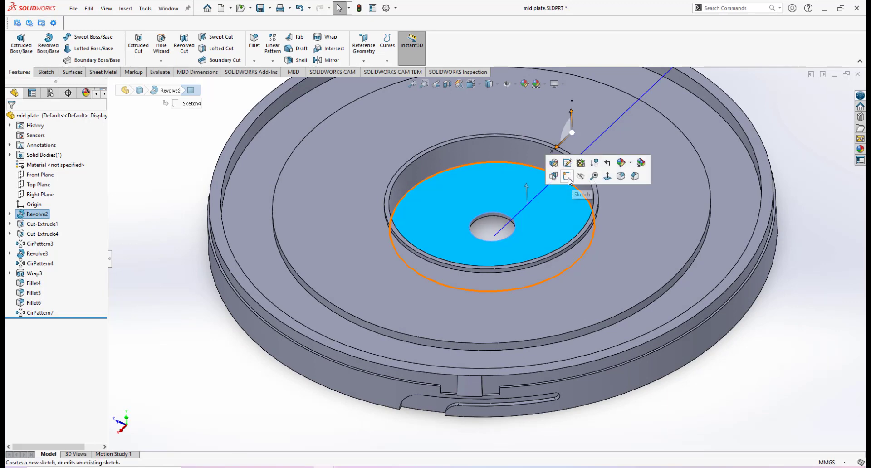
pyautogui.click(567, 179)
pyautogui.scroll(-3, 500, 263)
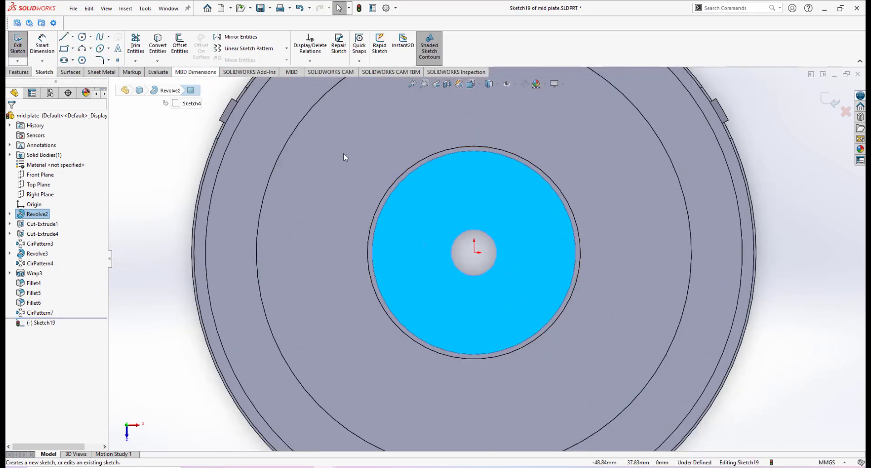
pyautogui.click(488, 233)
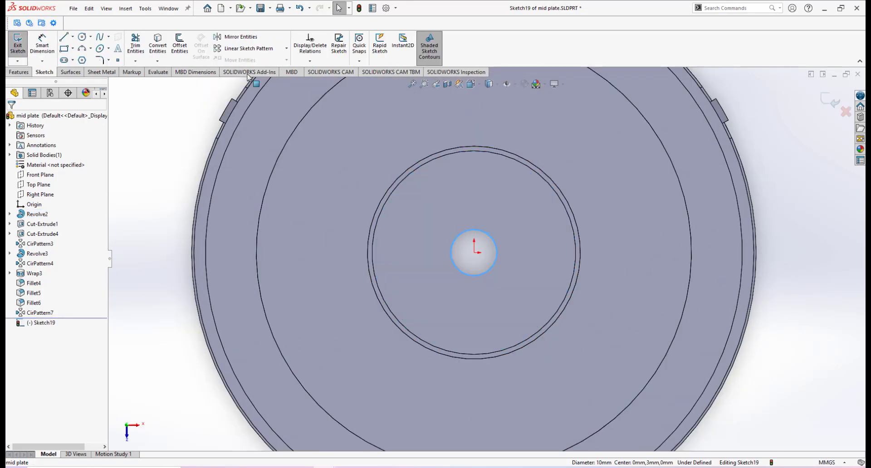
pyautogui.click(157, 45)
# Step: Offset the converted hole circle outward by 1 mm
pyautogui.click(180, 45)
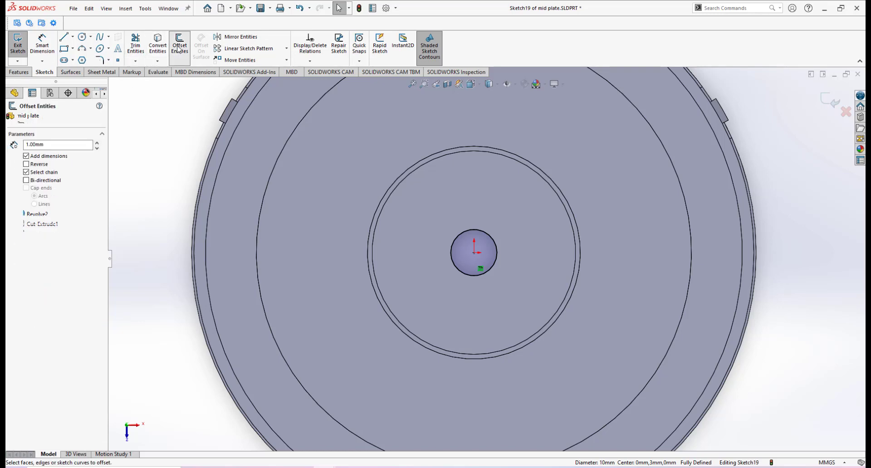
pyautogui.click(492, 242)
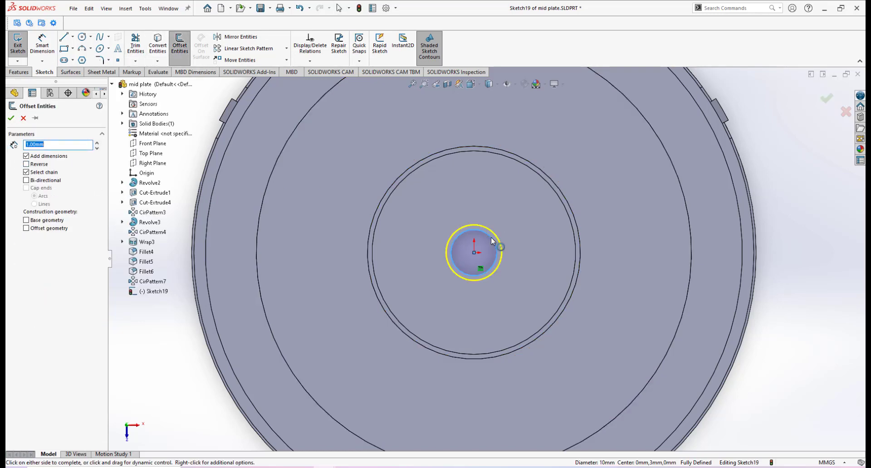
pyautogui.click(11, 120)
# Step: Extrude the ring around the central hole as a 1 mm blind boss, merged with the lid
pyautogui.moveTo(492, 313); pyautogui.dragTo(486, 219, button='middle')
pyautogui.click(19, 72)
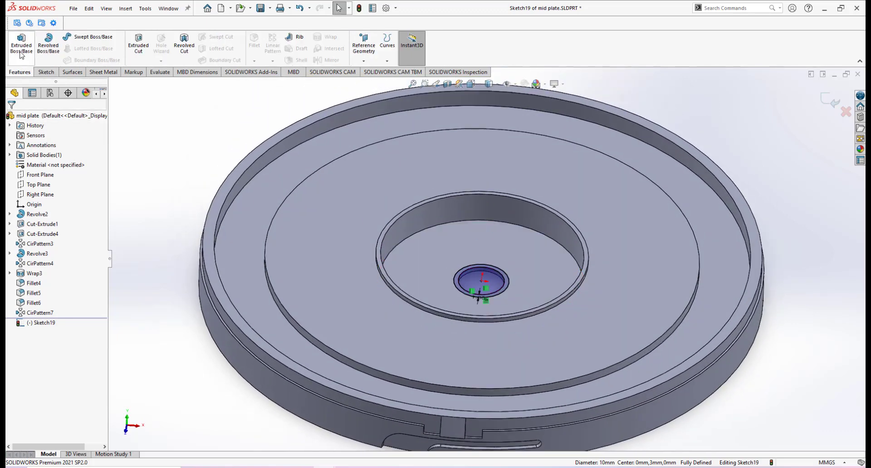
pyautogui.click(22, 45)
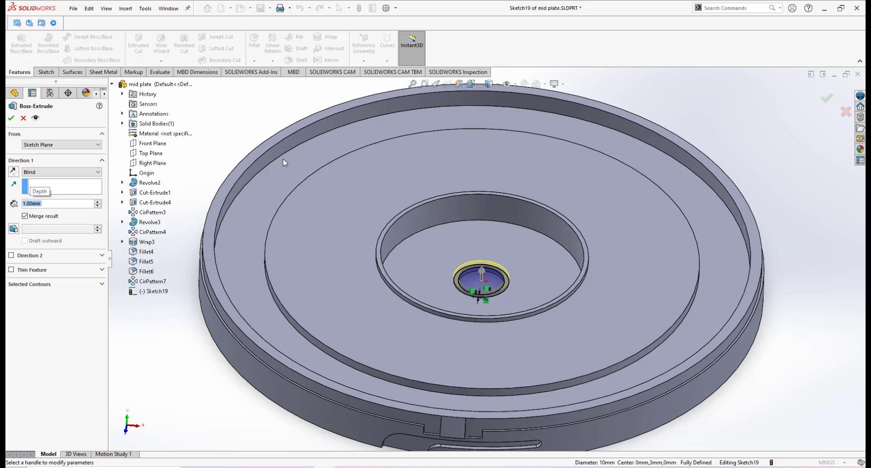
pyautogui.click(11, 119)
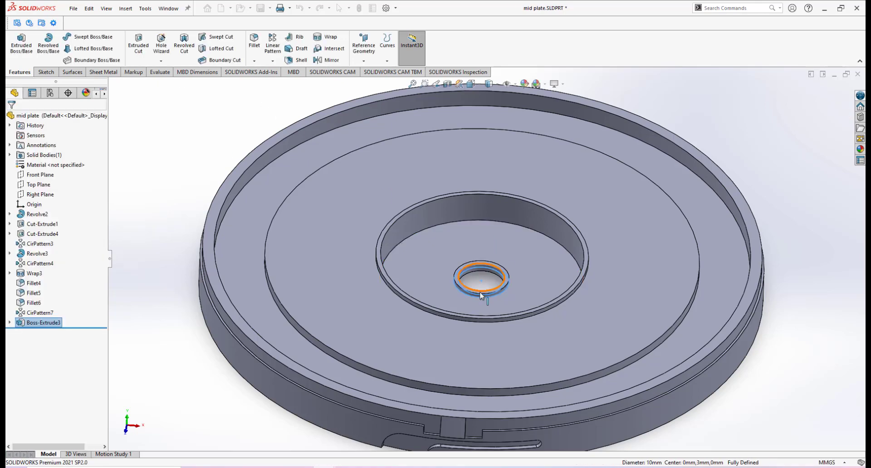
# Step: Look over the raised ring around the central hole and set the model to the isometric view
pyautogui.scroll(2, 494, 284)
pyautogui.moveTo(493, 284)
pyautogui.mouseDown(button='middle')
pyautogui.moveTo(466, 268)
pyautogui.moveTo(473, 282)
pyautogui.moveTo(495, 273)
pyautogui.moveTo(486, 276)
pyautogui.mouseUp(button='middle')
pyautogui.scroll(-3, 476, 280)
pyautogui.scroll(3, 492, 278)
pyautogui.scroll(2, 545, 294)
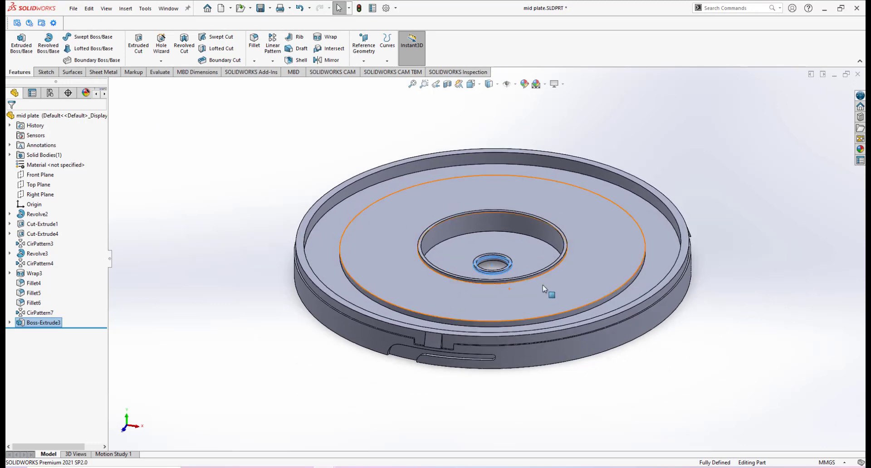
pyautogui.press('space')
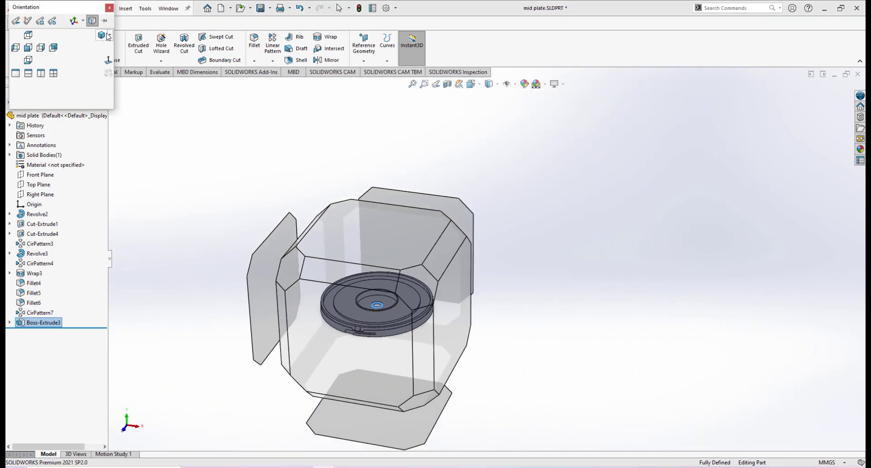
pyautogui.click(105, 35)
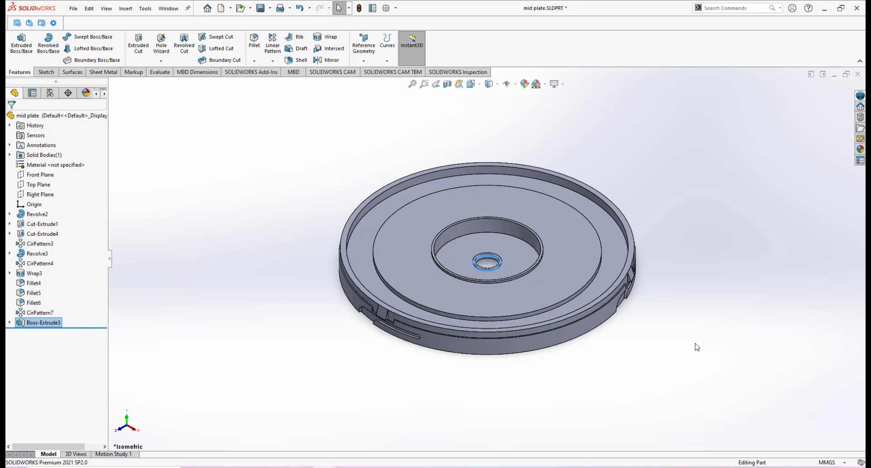
# Step: Check the rim recesses and central ring from several angles and save the mid plate part
pyautogui.scroll(-2, 511, 253)
pyautogui.moveTo(511, 254); pyautogui.dragTo(491, 258, button='middle')
pyautogui.scroll(2, 466, 316)
pyautogui.scroll(-2, 480, 278)
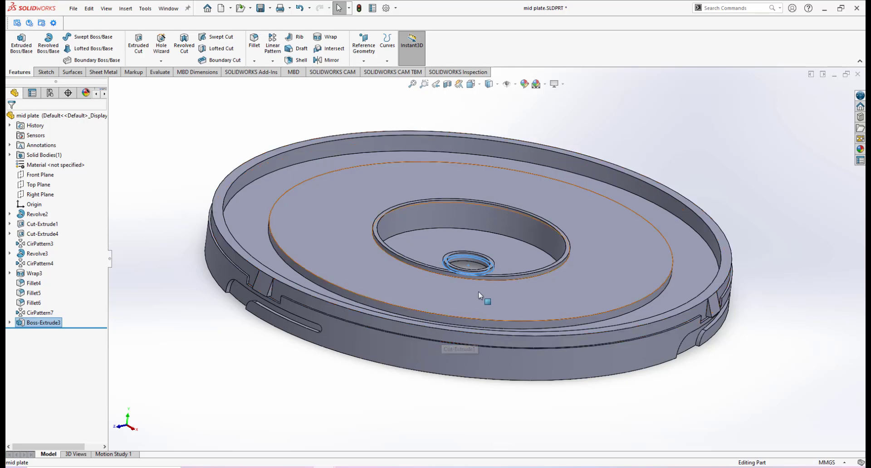
pyautogui.scroll(2, 484, 298)
pyautogui.moveTo(503, 266); pyautogui.dragTo(487, 230, button='middle')
pyautogui.scroll(-2, 491, 253)
pyautogui.scroll(2, 489, 258)
pyautogui.scroll(-2, 488, 257)
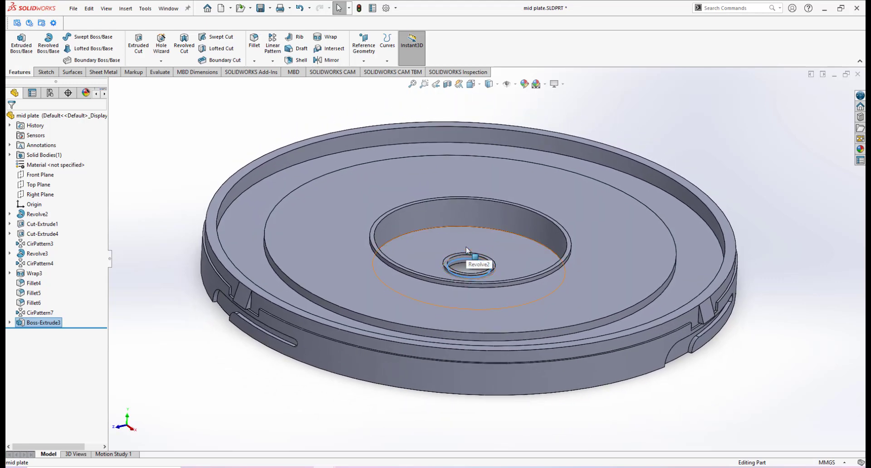
pyautogui.hotkey('ctrl', 's')
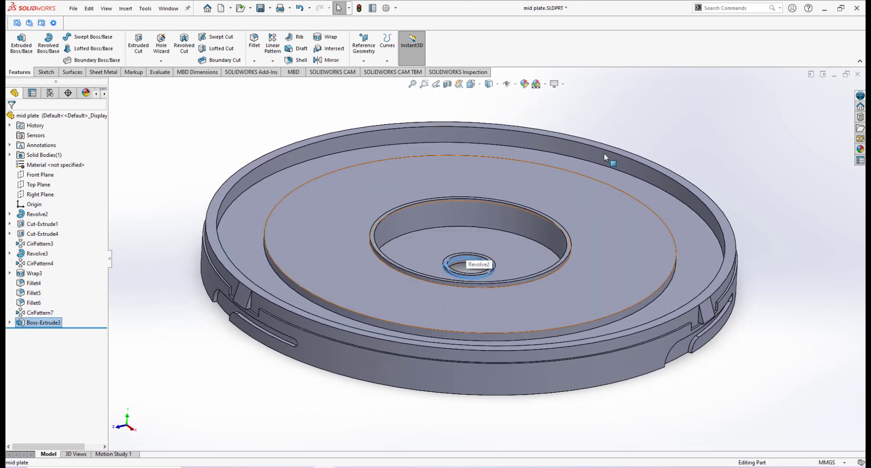